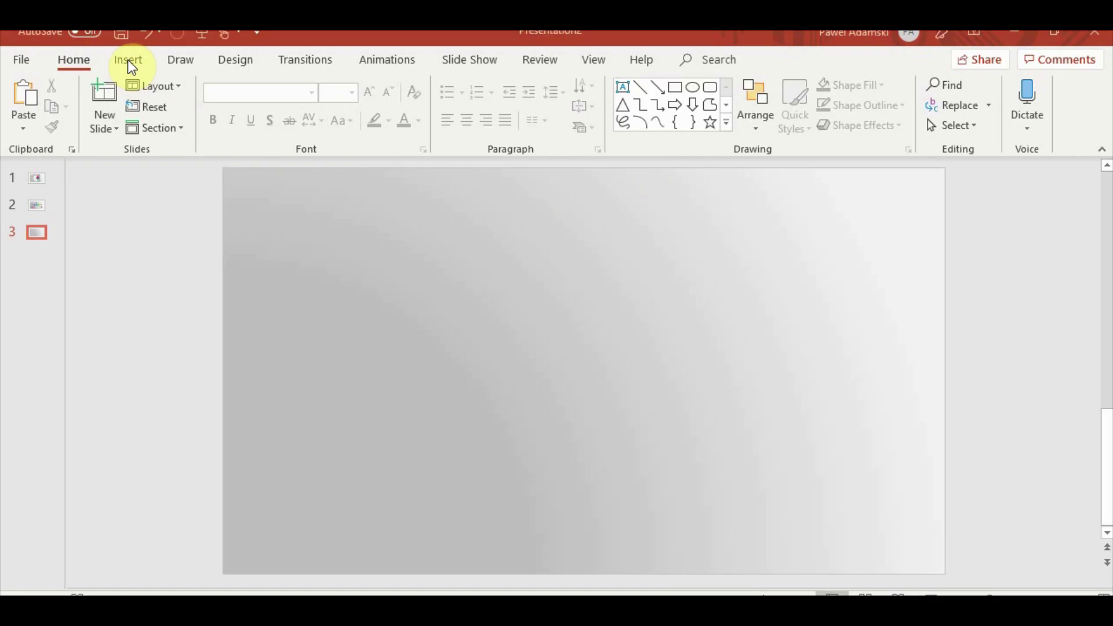
- Insert a default Pie chart onto slide 3 from the Insert Chart dialog
{"action": "left_click", "coordinate": [127, 60]}
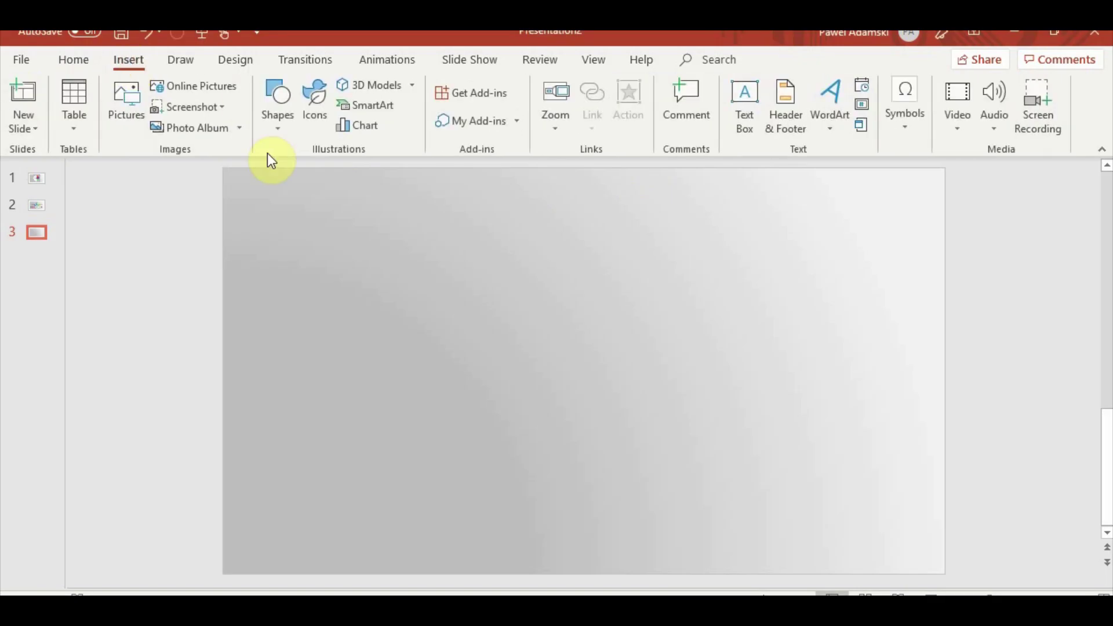
{"action": "left_click", "coordinate": [355, 124]}
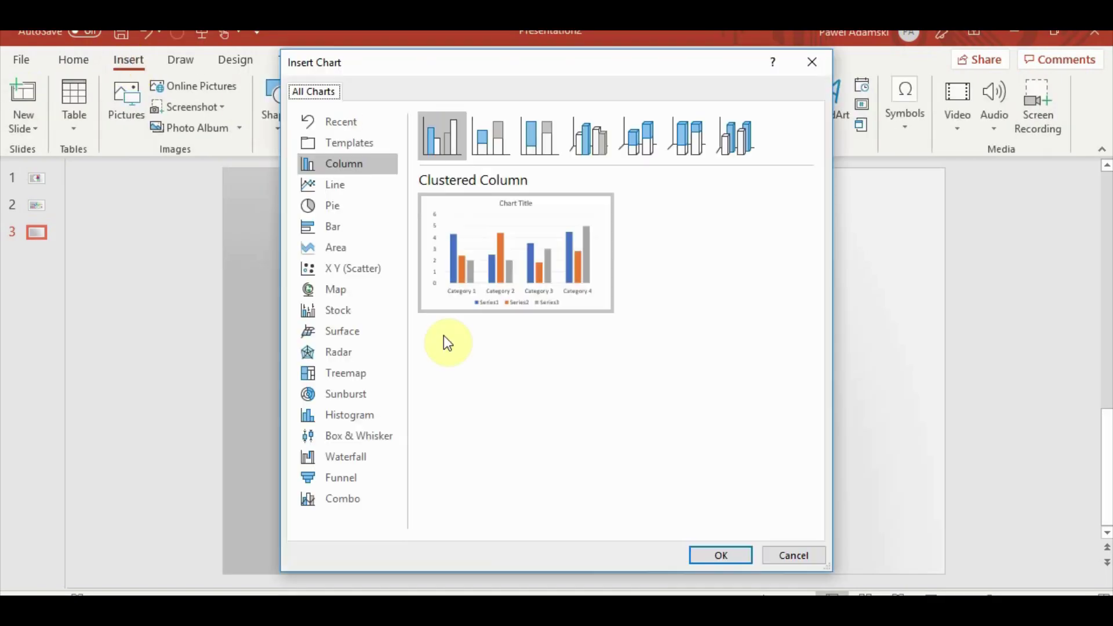
{"action": "left_click", "coordinate": [328, 207]}
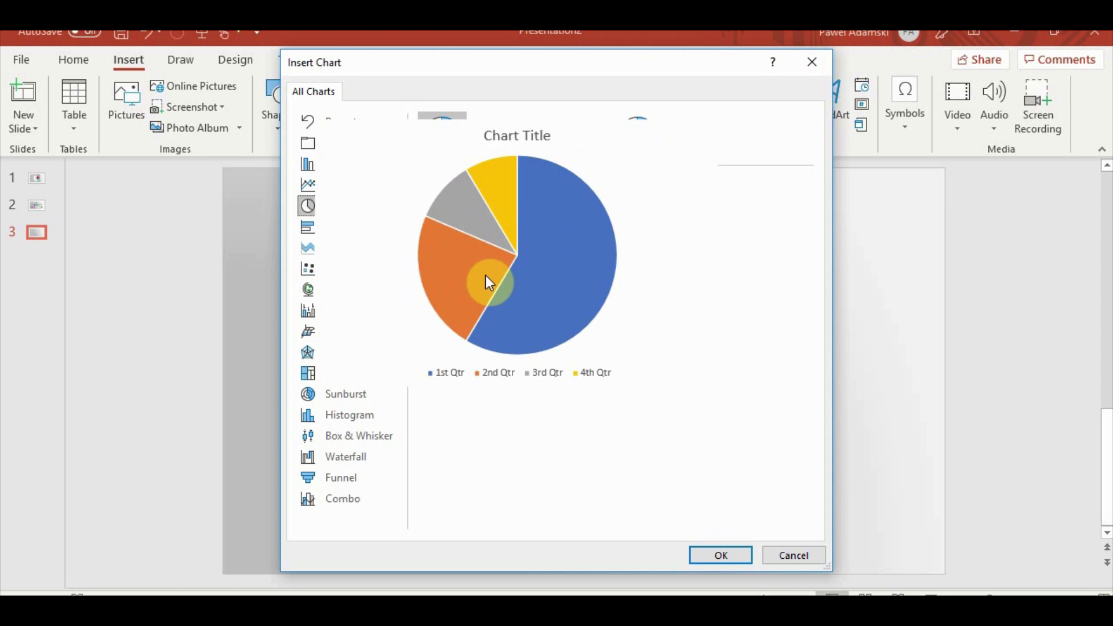
{"action": "left_click", "coordinate": [722, 564]}
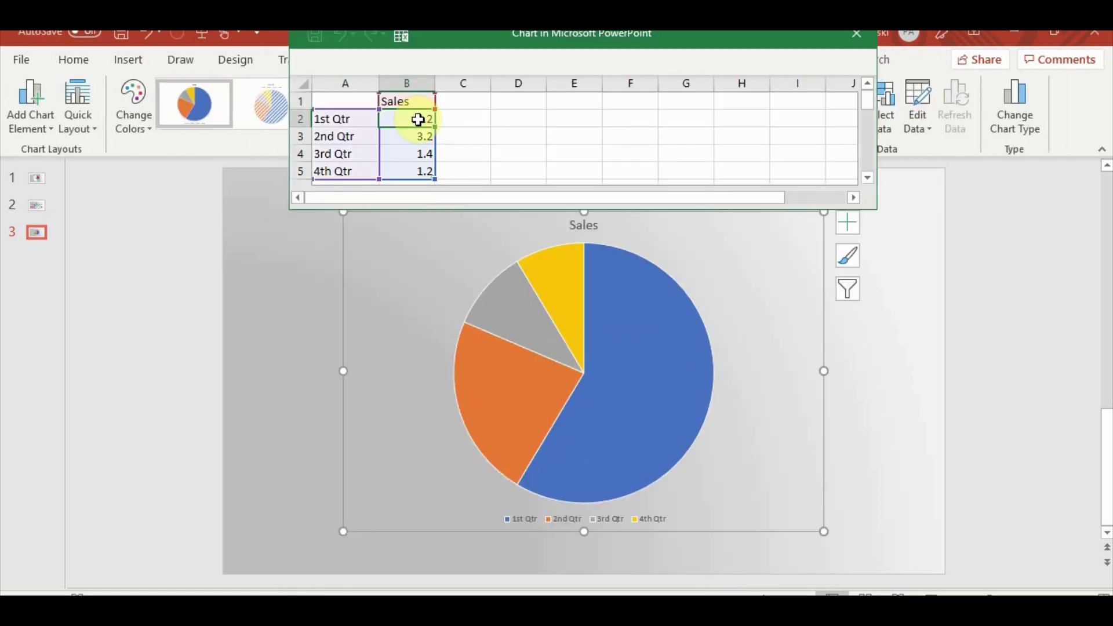
- Enter 10 in the first four value cells, making four equal quarters
{"action": "type", "text": "10"}
{"action": "key", "text": "Return"}
{"action": "type", "text": "10"}
{"action": "key", "text": "Return"}
{"action": "type", "text": "10"}
{"action": "key", "text": "Return"}
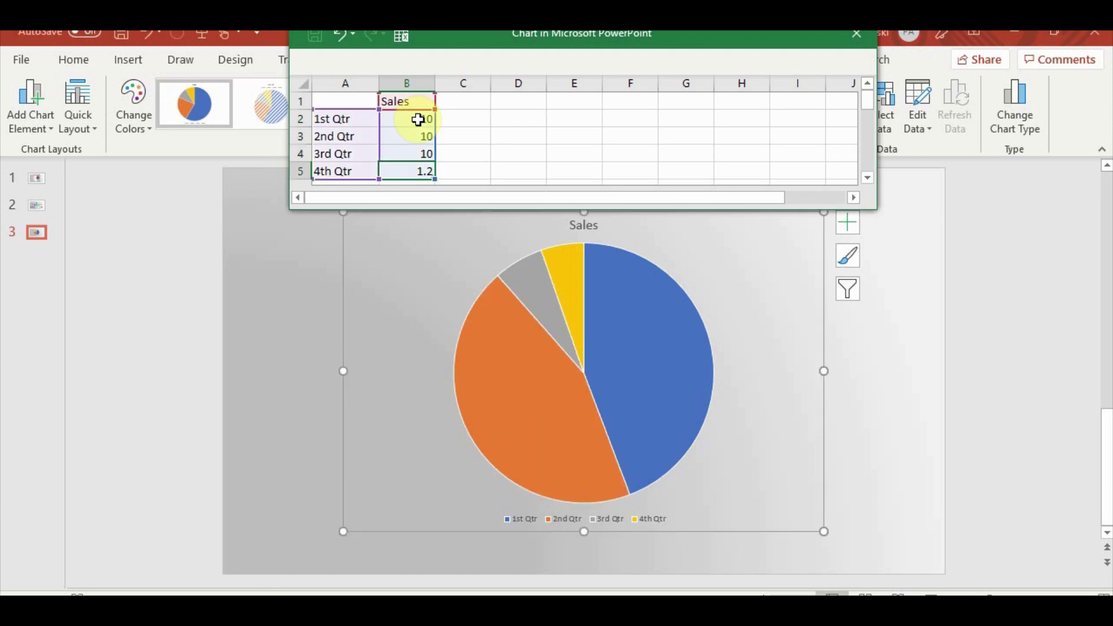
{"action": "type", "text": "10"}
{"action": "key", "text": "Return"}
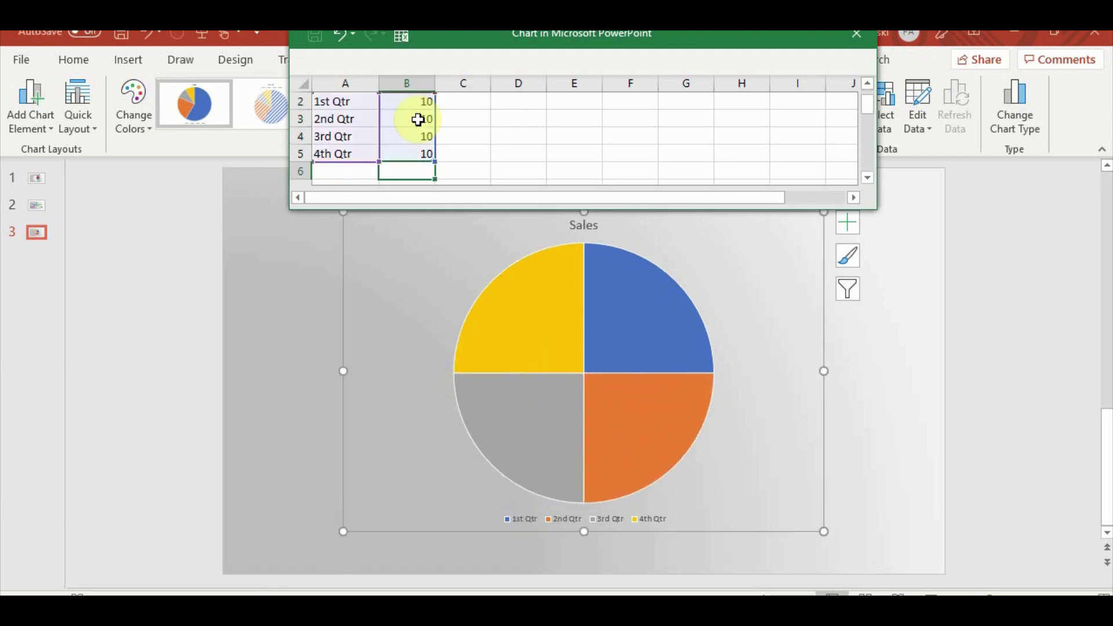
- Enter 10 in each remaining cell down to B11, giving ten equal slices
{"action": "type", "text": "10"}
{"action": "key", "text": "Return"}
{"action": "type", "text": "10"}
{"action": "key", "text": "Return"}
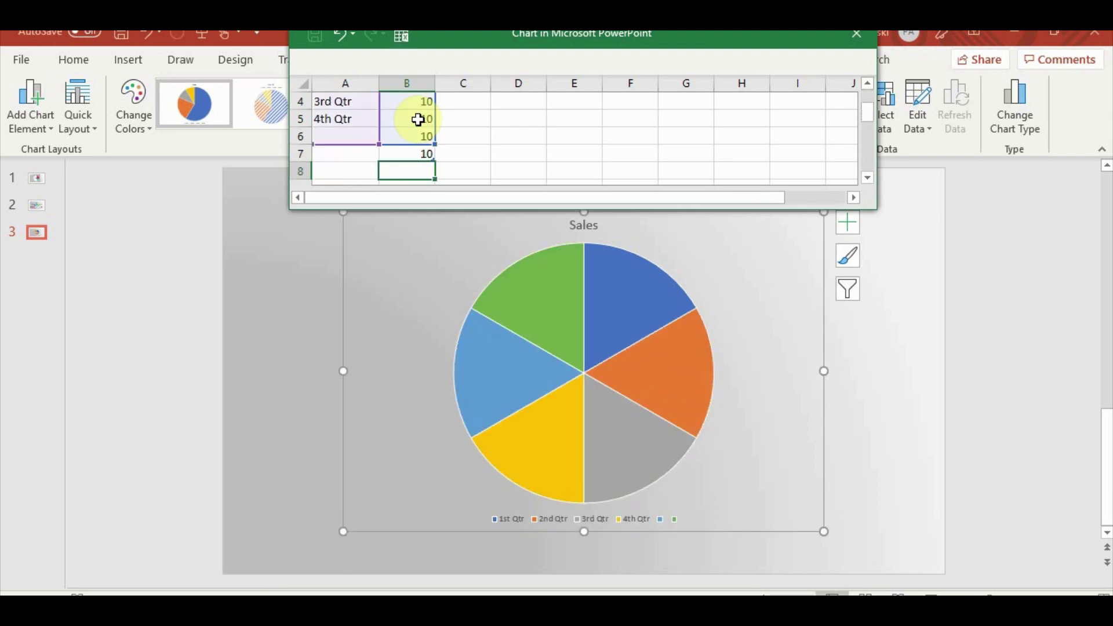
{"action": "type", "text": "10"}
{"action": "key", "text": "Return"}
{"action": "type", "text": "10"}
{"action": "key", "text": "Return"}
{"action": "type", "text": "10"}
{"action": "key", "text": "Return"}
{"action": "key", "text": "Return"}
{"action": "type", "text": "10"}
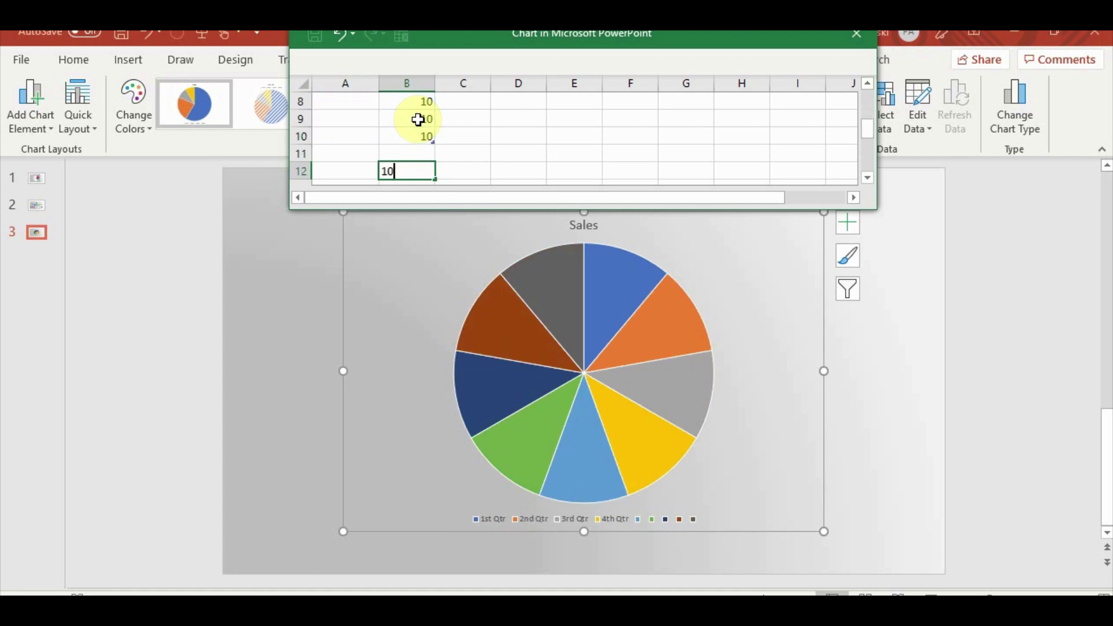
{"action": "key", "text": "Return"}
{"action": "key", "text": "F2"}
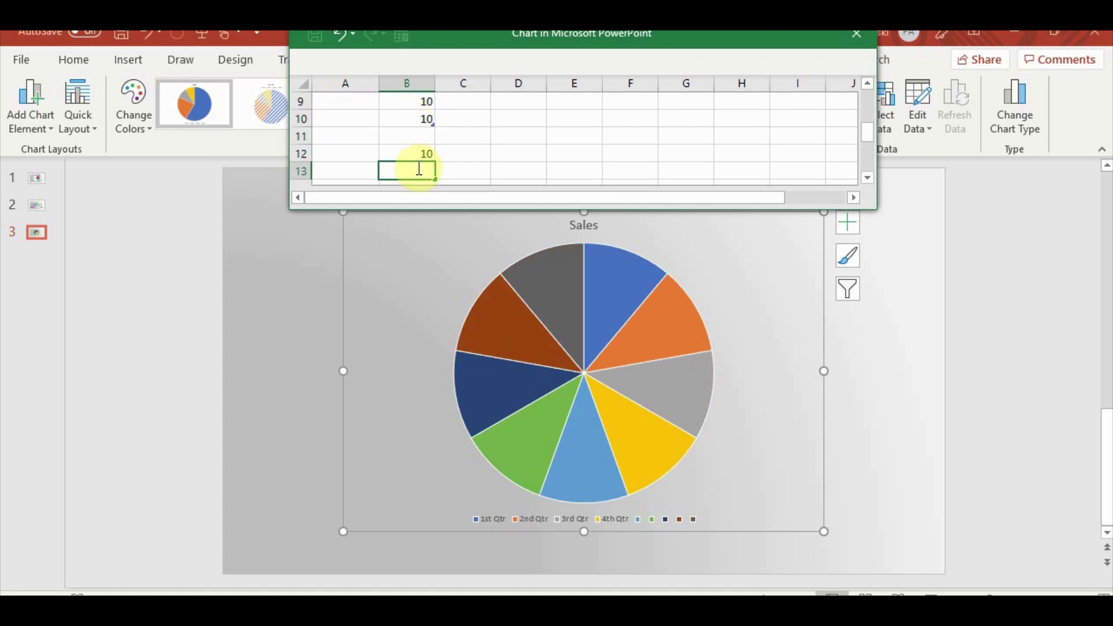
{"action": "left_click", "coordinate": [422, 151]}
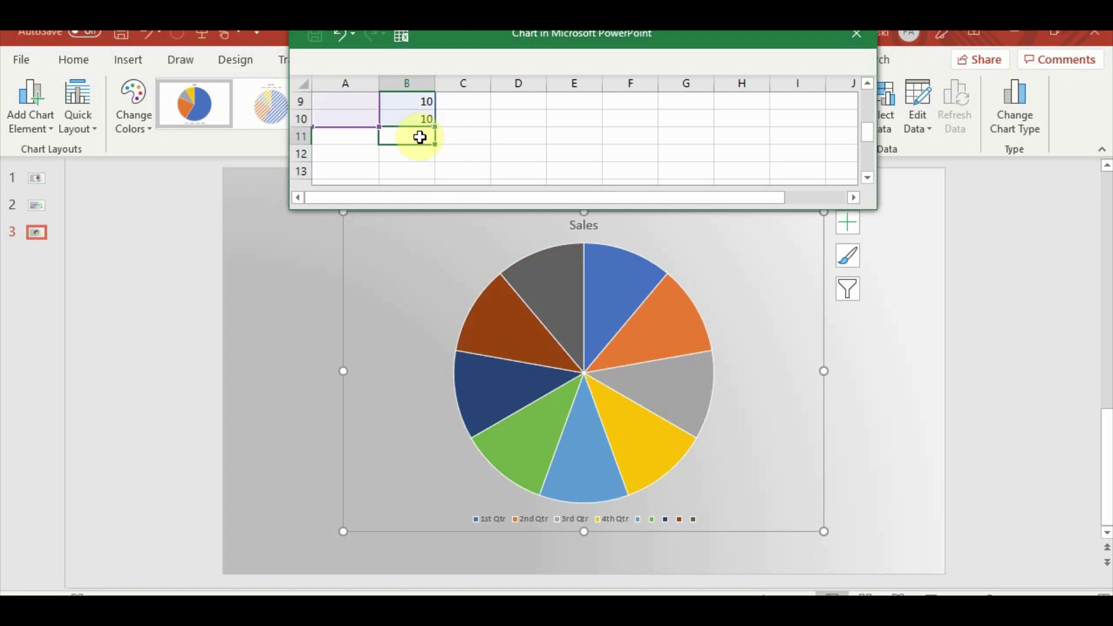
{"action": "type", "text": "10"}
{"action": "key", "text": "Return"}
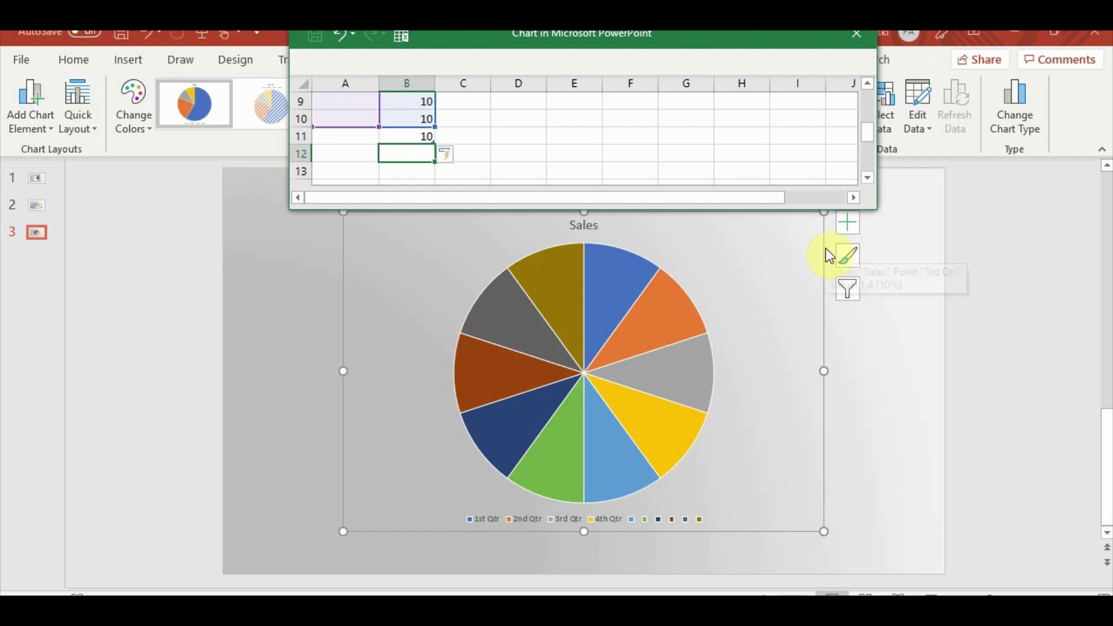
- Close the chart data sheet and deselect the chart
{"action": "left_click", "coordinate": [851, 41]}
{"action": "left_click", "coordinate": [884, 387]}
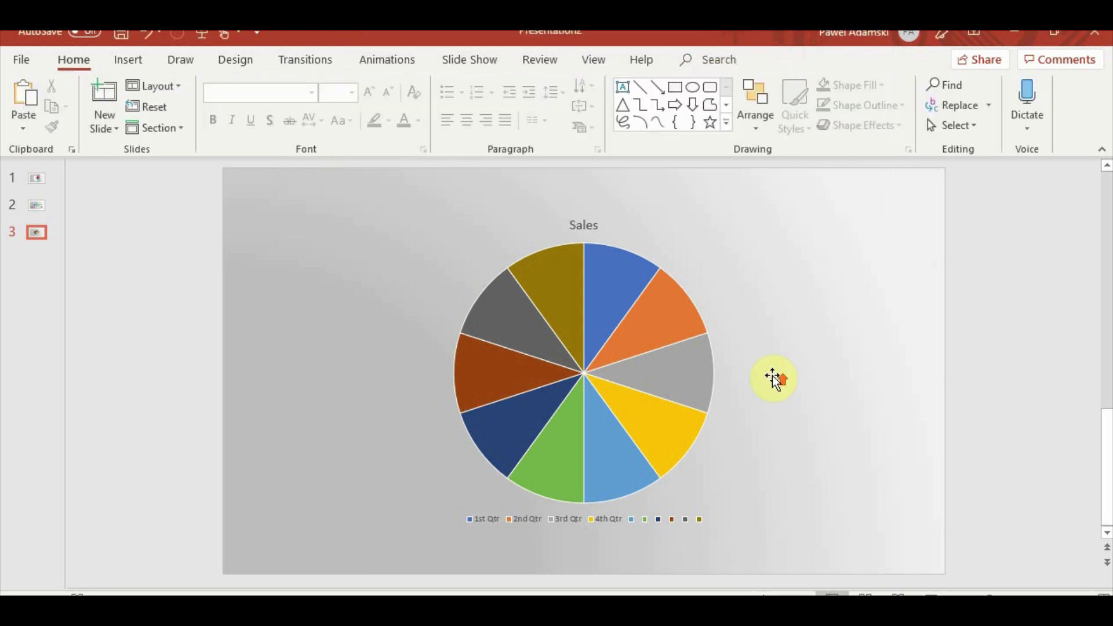
{"action": "scroll", "coordinate": [773, 378], "scroll_direction": "up", "scroll_amount": 3, "text": "ctrl"}
{"action": "scroll", "coordinate": [773, 378], "scroll_direction": "down", "scroll_amount": 2, "text": "ctrl"}
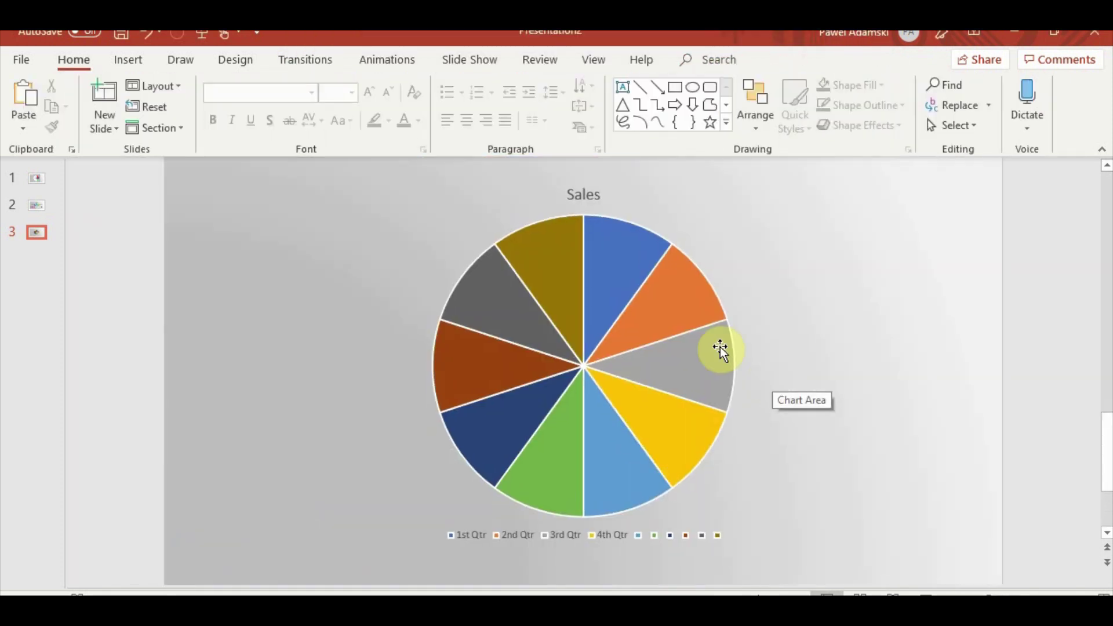
- Draw an oval circle slightly larger than the pie, centred over it
{"action": "left_click", "coordinate": [129, 60]}
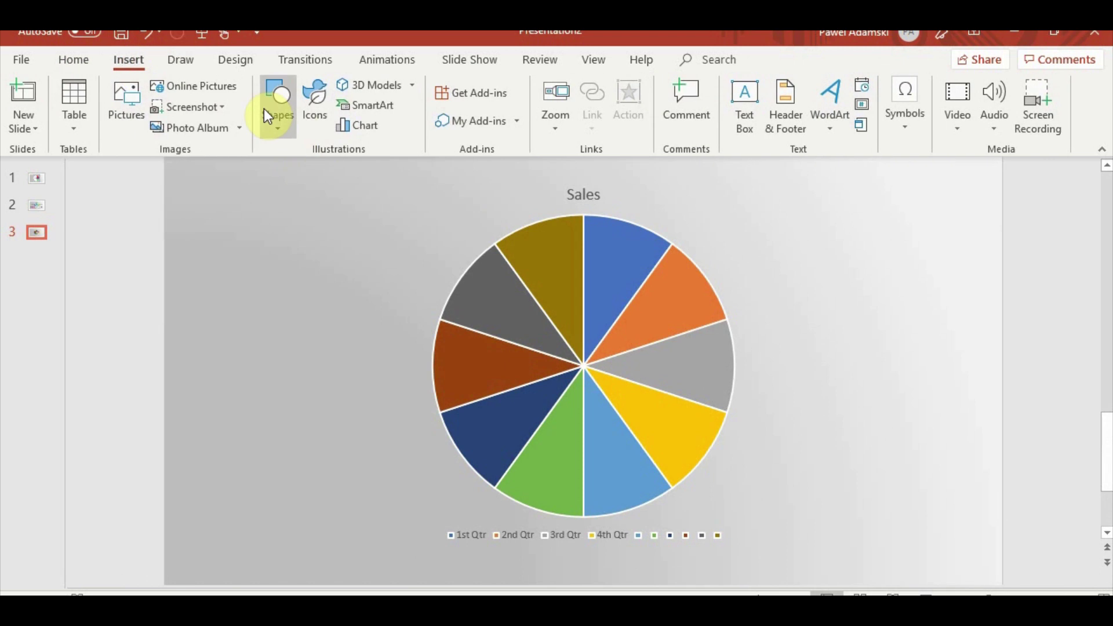
{"action": "left_click", "coordinate": [264, 109]}
{"action": "scroll", "coordinate": [407, 239], "scroll_direction": "up", "scroll_amount": 2}
{"action": "left_click", "coordinate": [340, 187]}
{"action": "left_click_drag", "start_coordinate": [413, 198], "coordinate": [759, 536]}
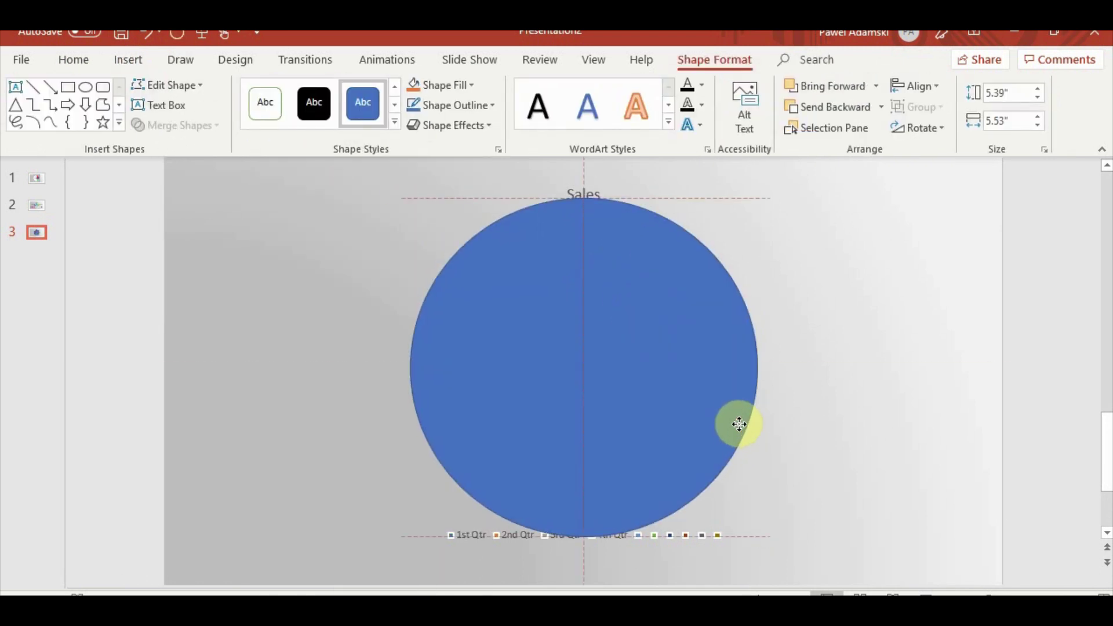
{"action": "left_click_drag", "start_coordinate": [739, 425], "coordinate": [738, 421]}
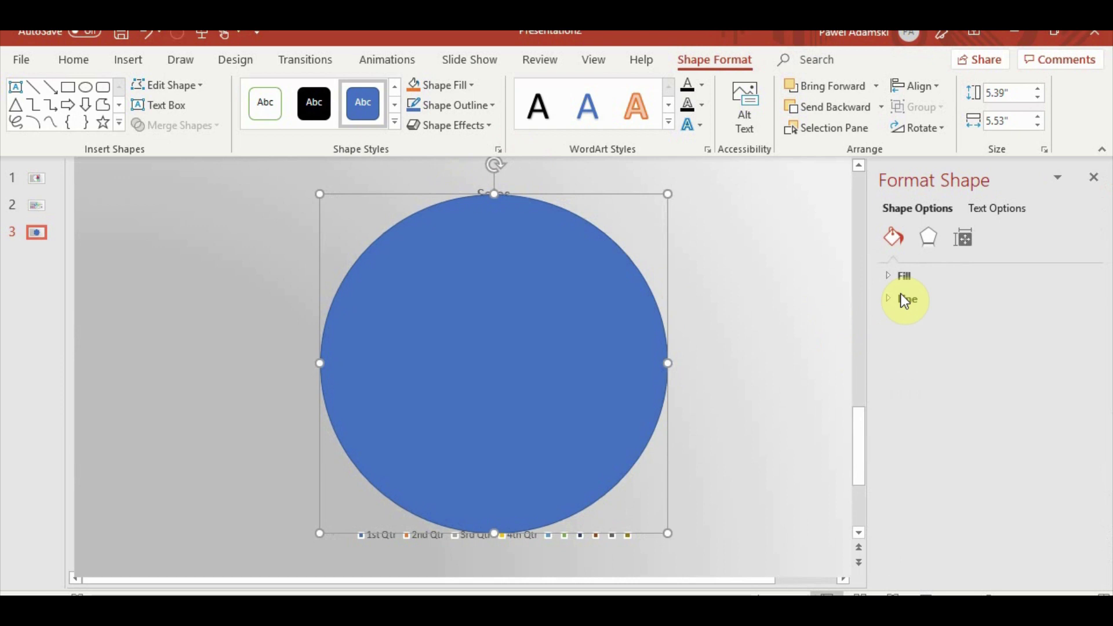
- Set the circle's fill transparency to 42% so the slices show through
{"action": "left_click", "coordinate": [889, 277]}
{"action": "left_click_drag", "start_coordinate": [974, 457], "coordinate": [994, 458]}
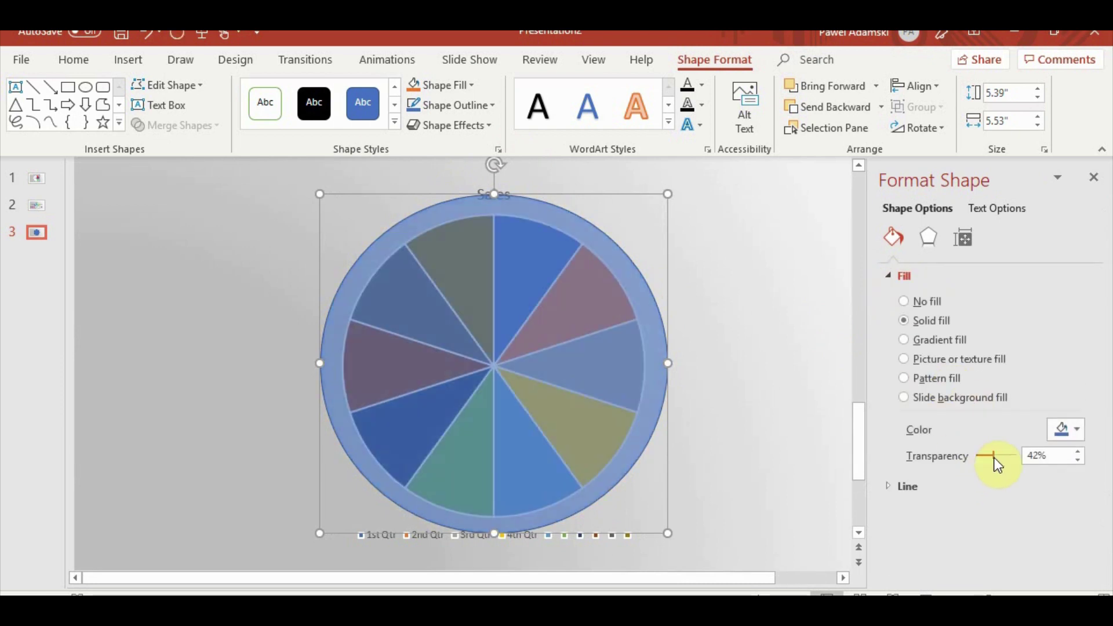
{"action": "left_click", "coordinate": [792, 389]}
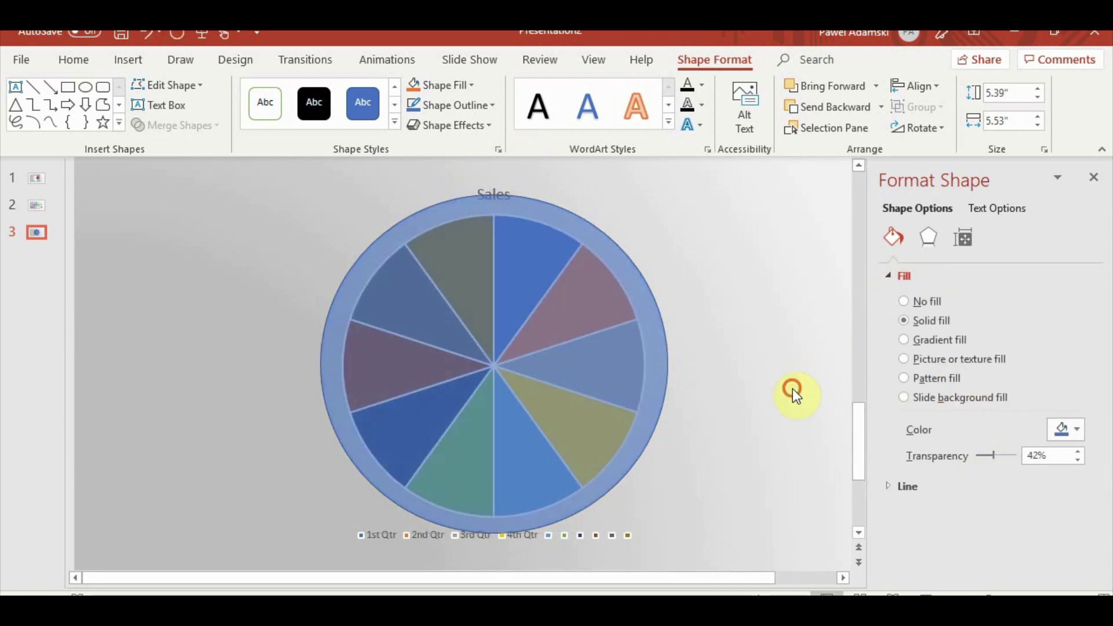
- Draw a tall rectangle covering the pie's left half, undoing stray typed letters
{"action": "left_click", "coordinate": [130, 61]}
{"action": "left_click", "coordinate": [270, 123]}
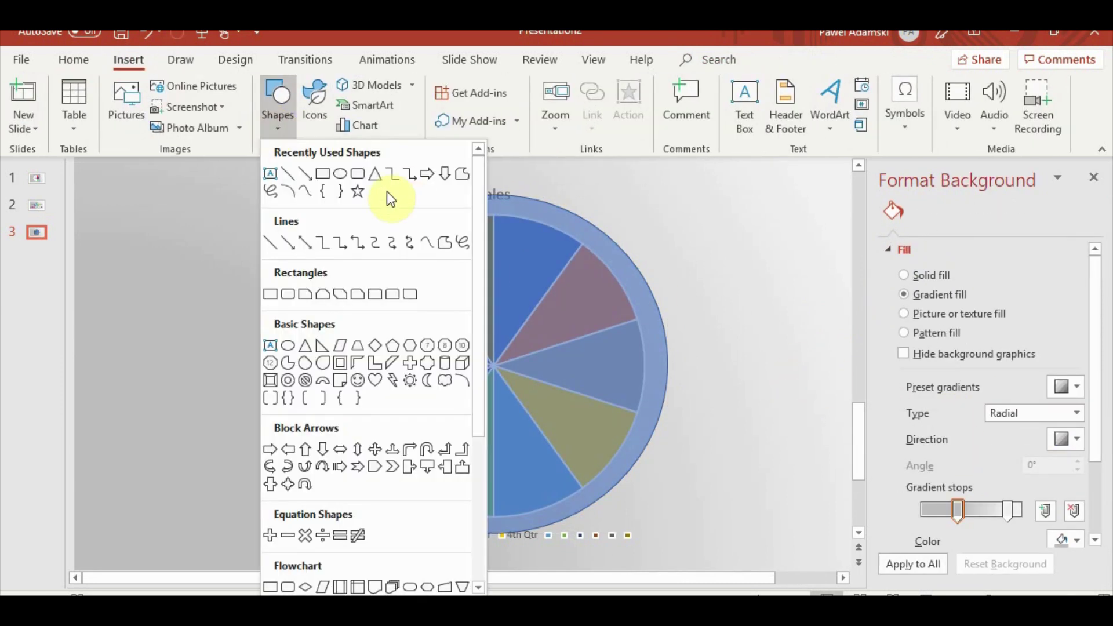
{"action": "left_click", "coordinate": [326, 191]}
{"action": "mouse_move", "coordinate": [342, 187]}
{"action": "left_mouse_down"}
{"action": "mouse_move", "coordinate": [477, 553]}
{"action": "mouse_move", "coordinate": [494, 560]}
{"action": "left_mouse_up"}
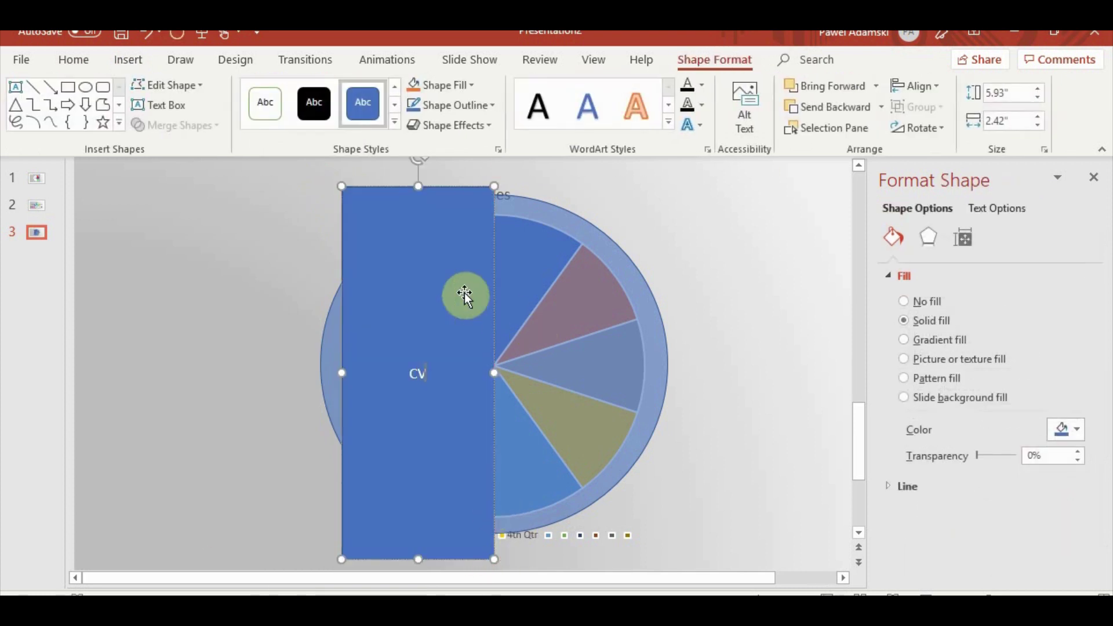
{"action": "key", "text": "ctrl+z"}
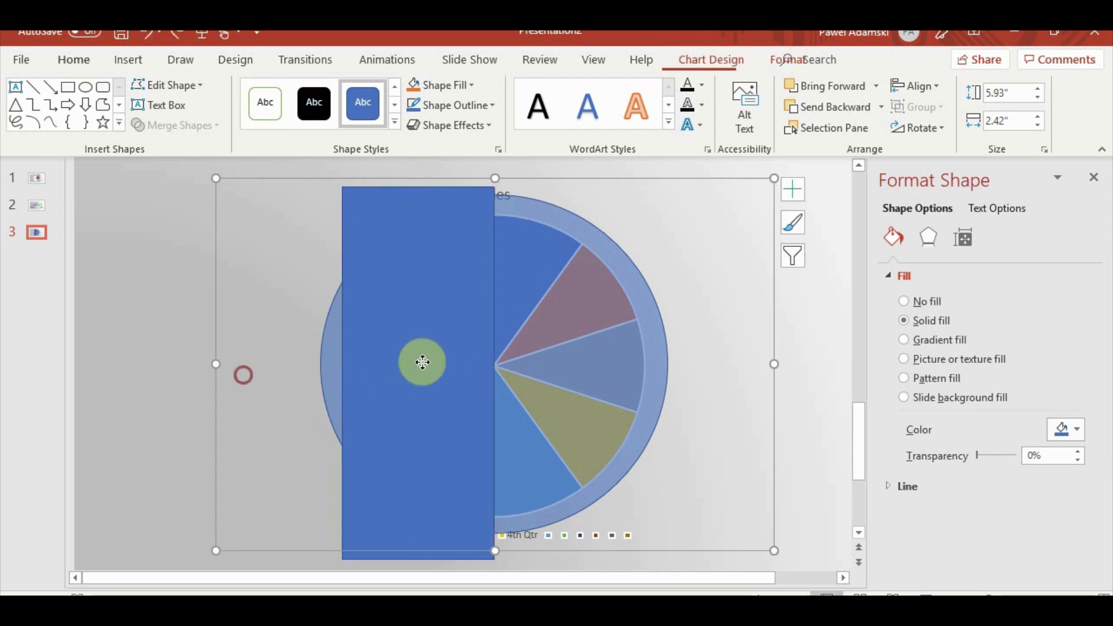
{"action": "left_click", "coordinate": [409, 321]}
- Duplicate the rectangle and rotate the copy so its edge follows a slice edge
{"action": "left_click_drag", "start_coordinate": [410, 321], "coordinate": [610, 315], "text": "ctrl"}
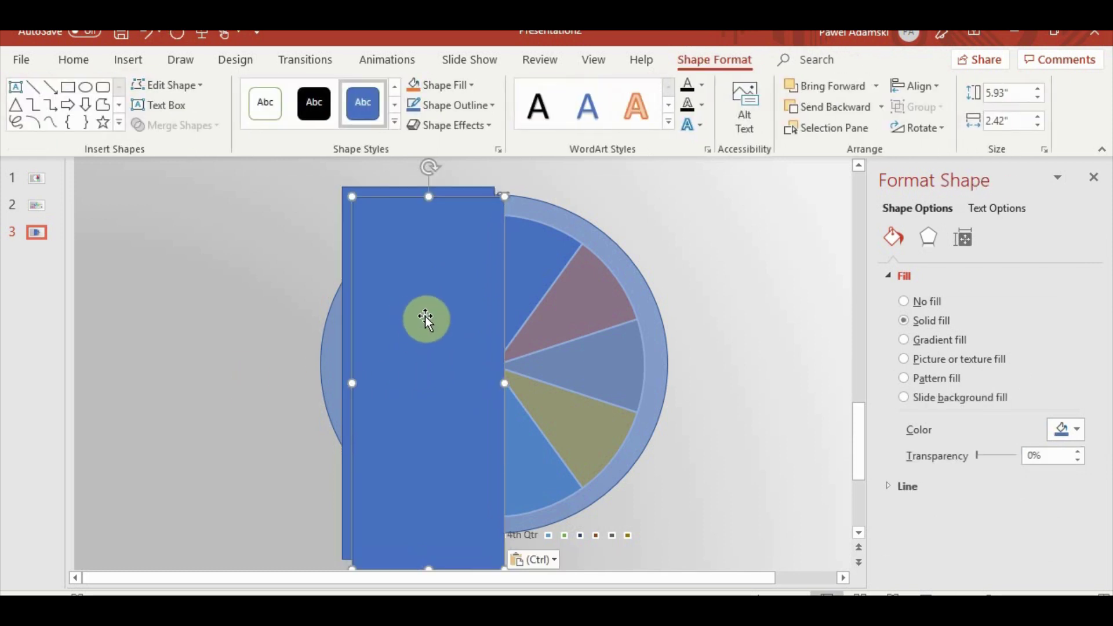
{"action": "scroll", "coordinate": [624, 234], "scroll_direction": "up", "scroll_amount": 1}
{"action": "scroll", "coordinate": [618, 200], "scroll_direction": "up", "scroll_amount": 1}
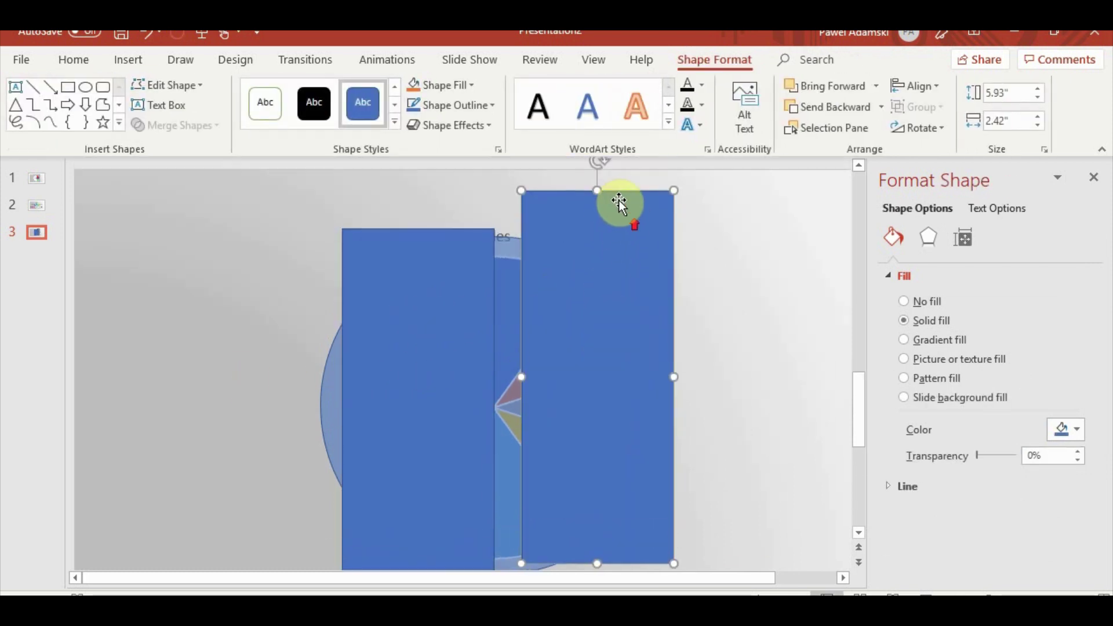
{"action": "left_click_drag", "start_coordinate": [599, 157], "coordinate": [711, 232]}
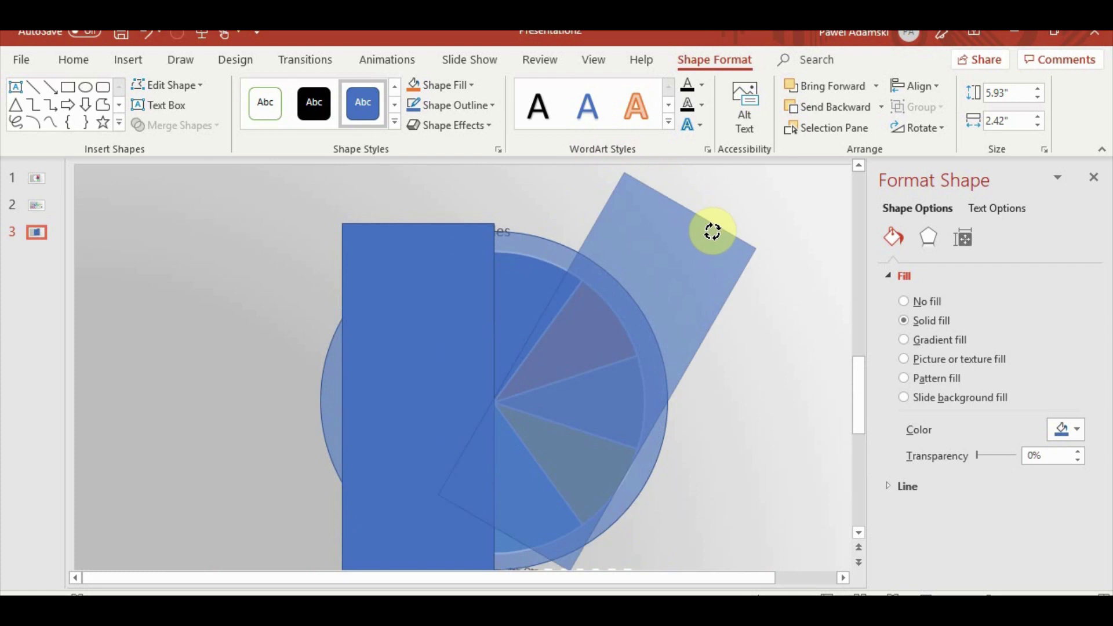
{"action": "left_click_drag", "start_coordinate": [650, 299], "coordinate": [658, 331]}
{"action": "scroll", "coordinate": [658, 330], "scroll_direction": "up", "scroll_amount": 3}
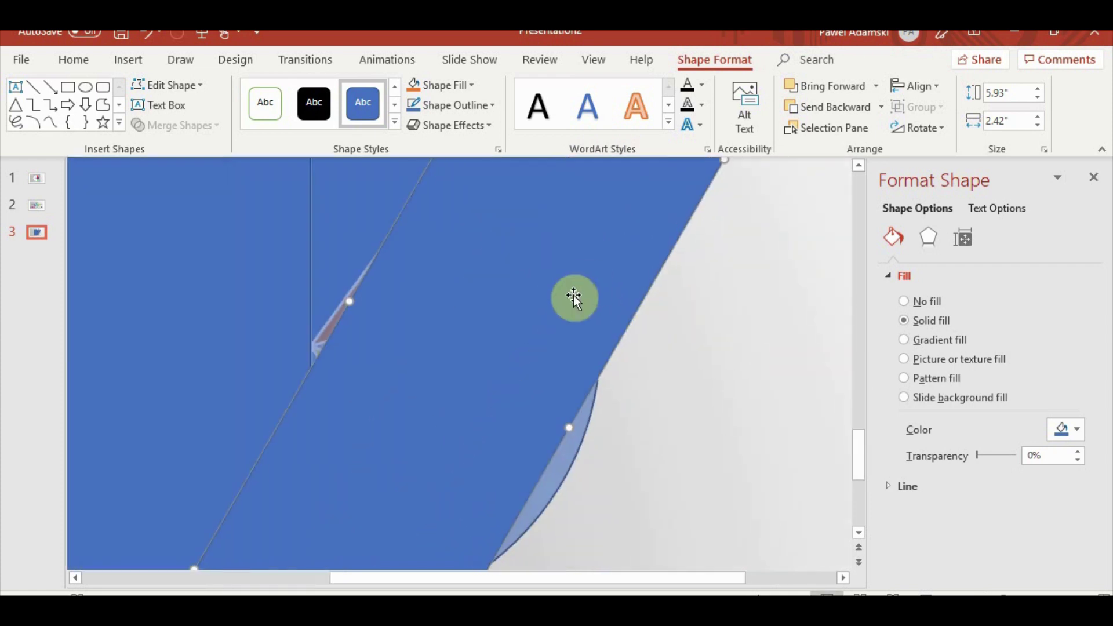
{"action": "left_click_drag", "start_coordinate": [635, 177], "coordinate": [658, 198]}
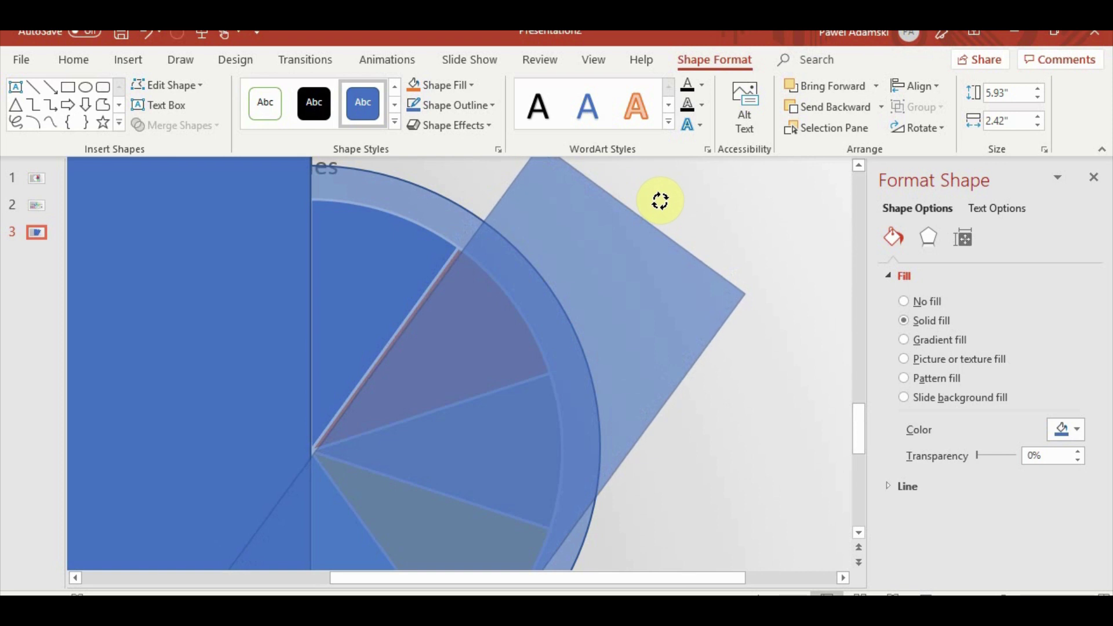
{"action": "left_click_drag", "start_coordinate": [546, 323], "coordinate": [546, 324]}
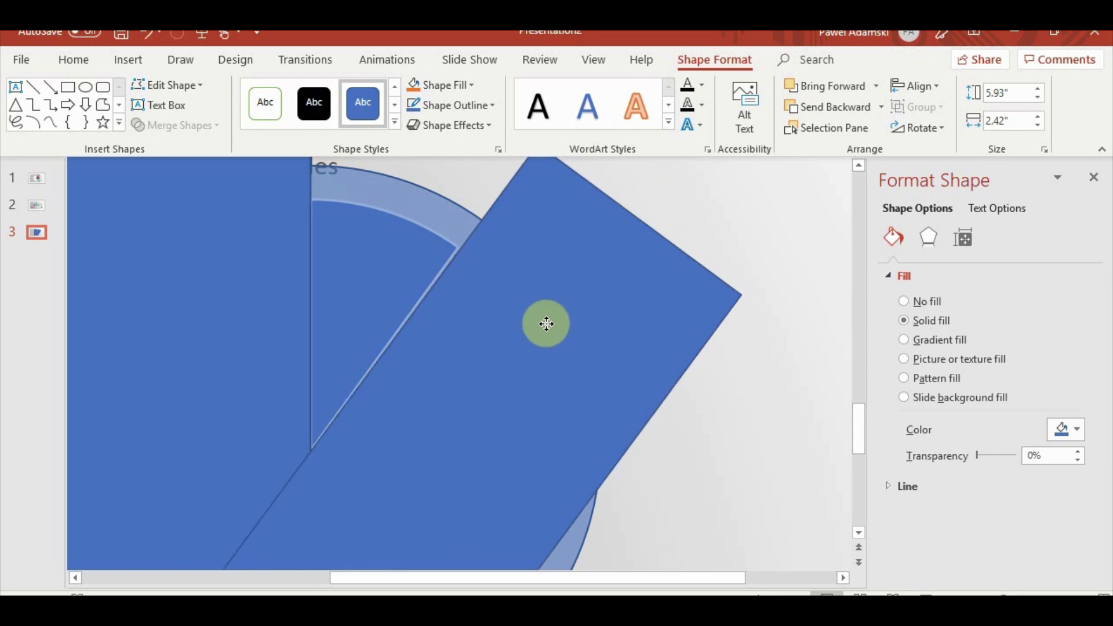
{"action": "left_click_drag", "start_coordinate": [658, 197], "coordinate": [656, 197]}
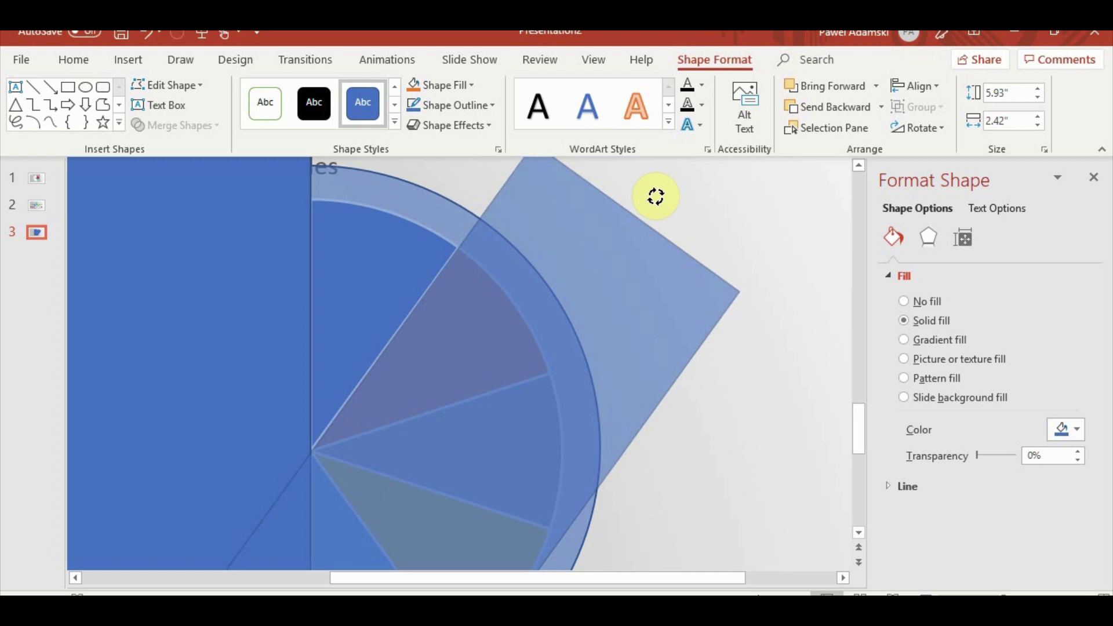
{"action": "left_click_drag", "start_coordinate": [656, 196], "coordinate": [657, 201]}
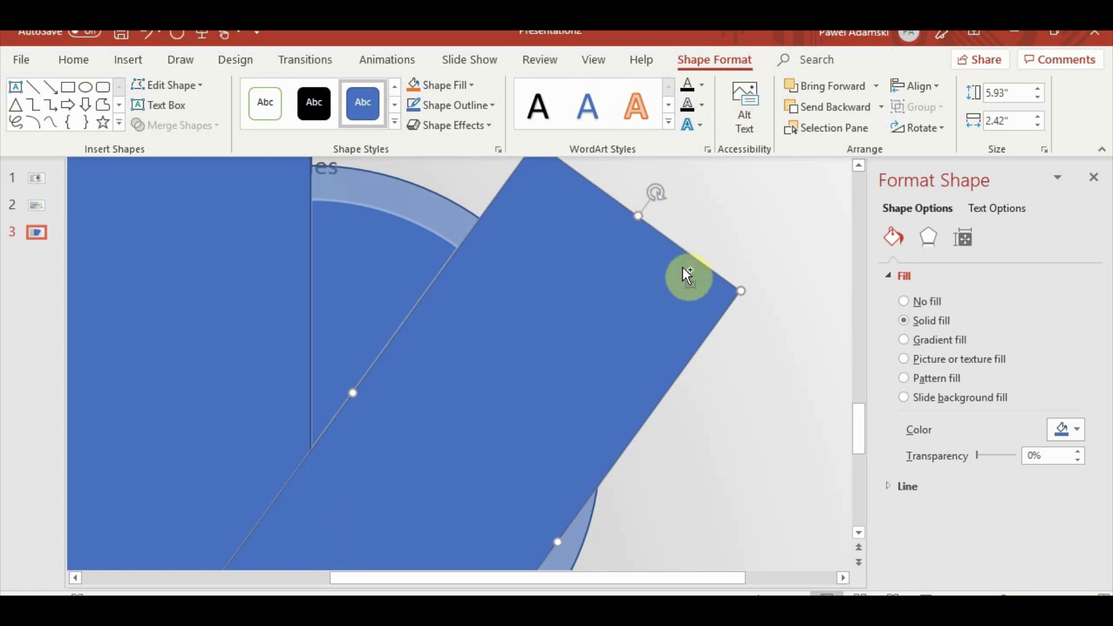
- Widen the rotated rectangle to cover more of the ring
{"action": "scroll", "coordinate": [684, 269], "scroll_direction": "down", "scroll_amount": 5, "text": "ctrl"}
{"action": "left_click", "coordinate": [569, 393]}
{"action": "left_click", "coordinate": [539, 394]}
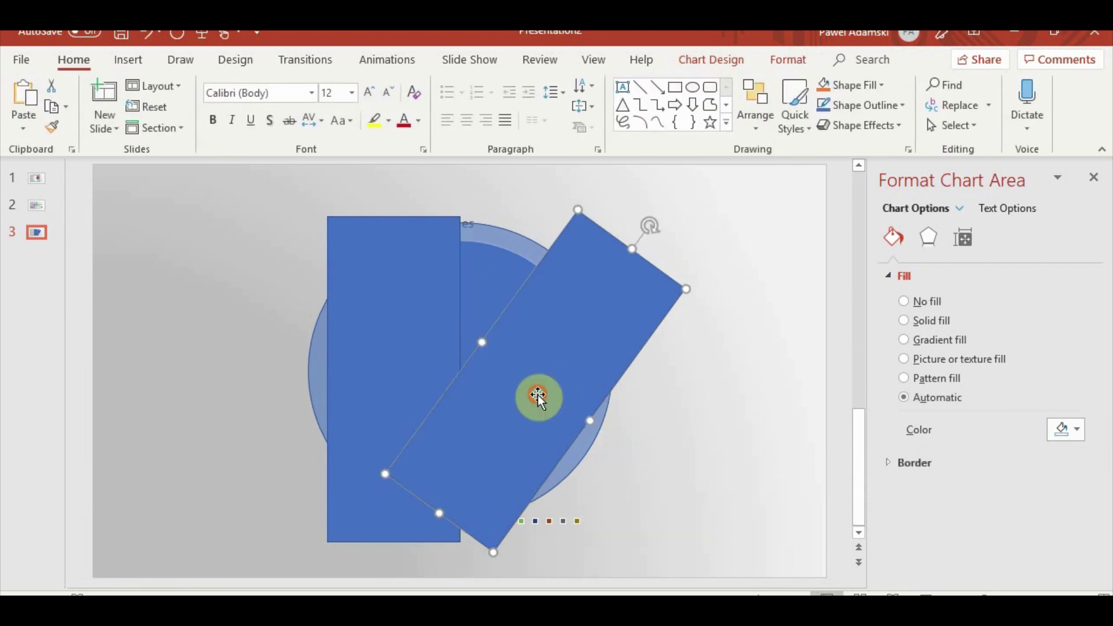
{"action": "left_click", "coordinate": [589, 421]}
{"action": "left_click", "coordinate": [568, 402]}
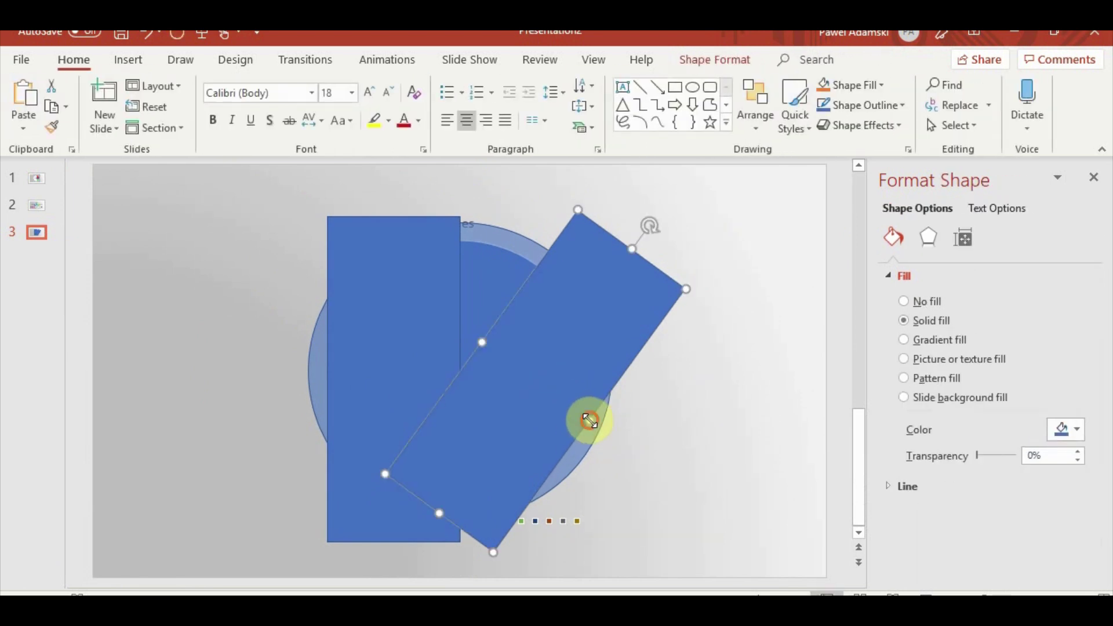
{"action": "left_click_drag", "start_coordinate": [590, 419], "coordinate": [683, 498]}
- Widen the upright rectangle leftward, then select it with the ring and rotated rectangle
{"action": "left_click", "coordinate": [382, 347]}
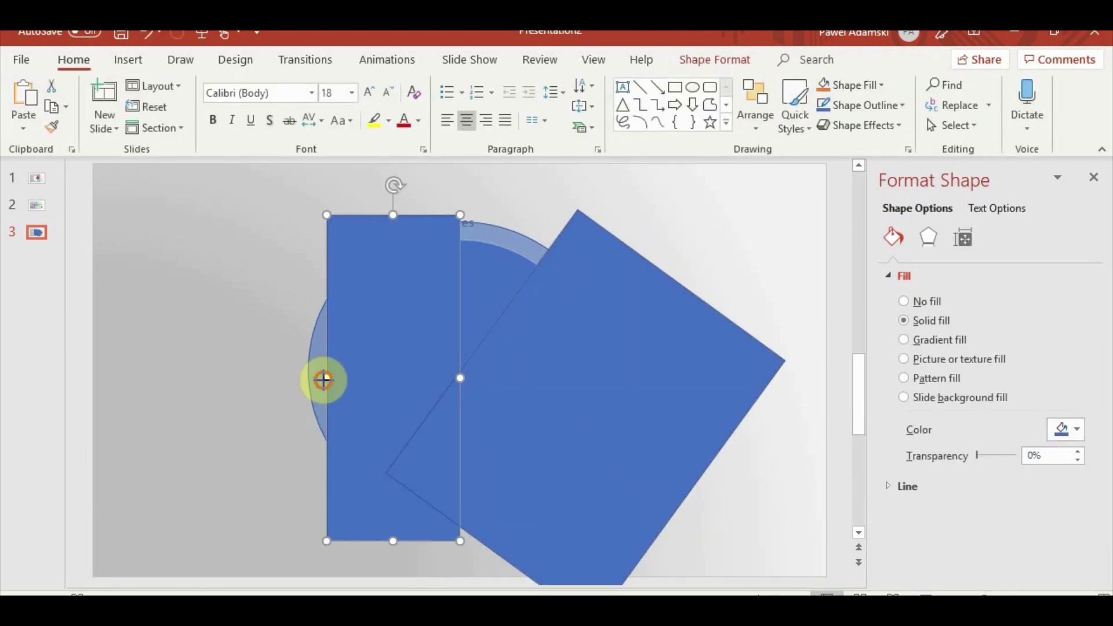
{"action": "left_click_drag", "start_coordinate": [323, 380], "coordinate": [172, 379]}
{"action": "left_click", "coordinate": [493, 269], "text": "shift"}
{"action": "left_click", "coordinate": [706, 351], "text": "shift"}
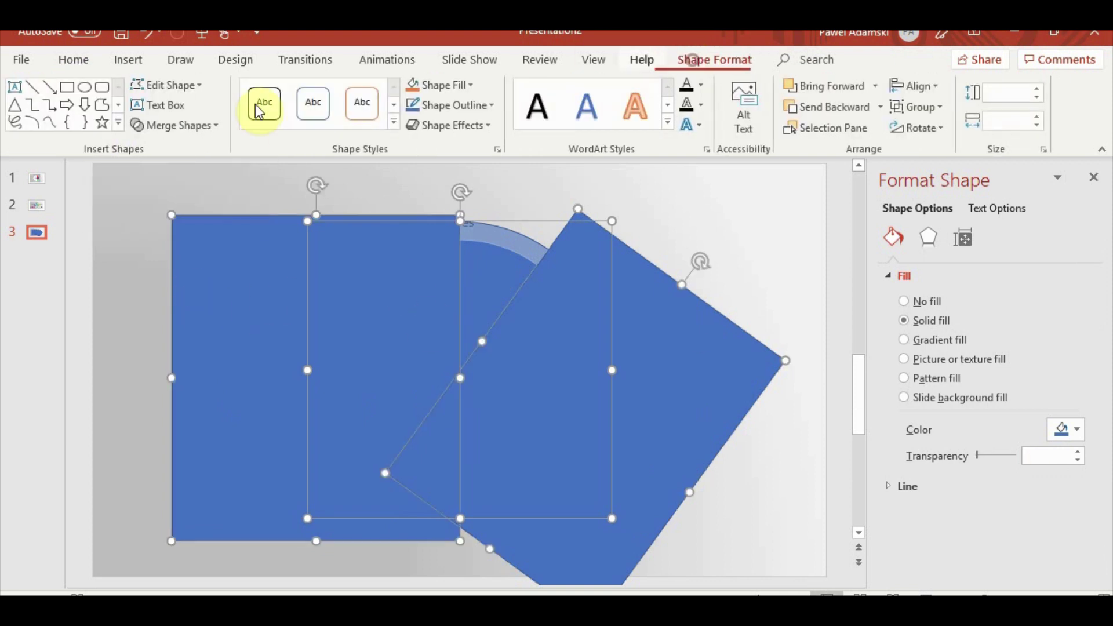
{"action": "left_click", "coordinate": [174, 126]}
- Subtract the rectangles from the ring, leaving a single arc wedge, and select it
{"action": "left_click", "coordinate": [183, 240]}
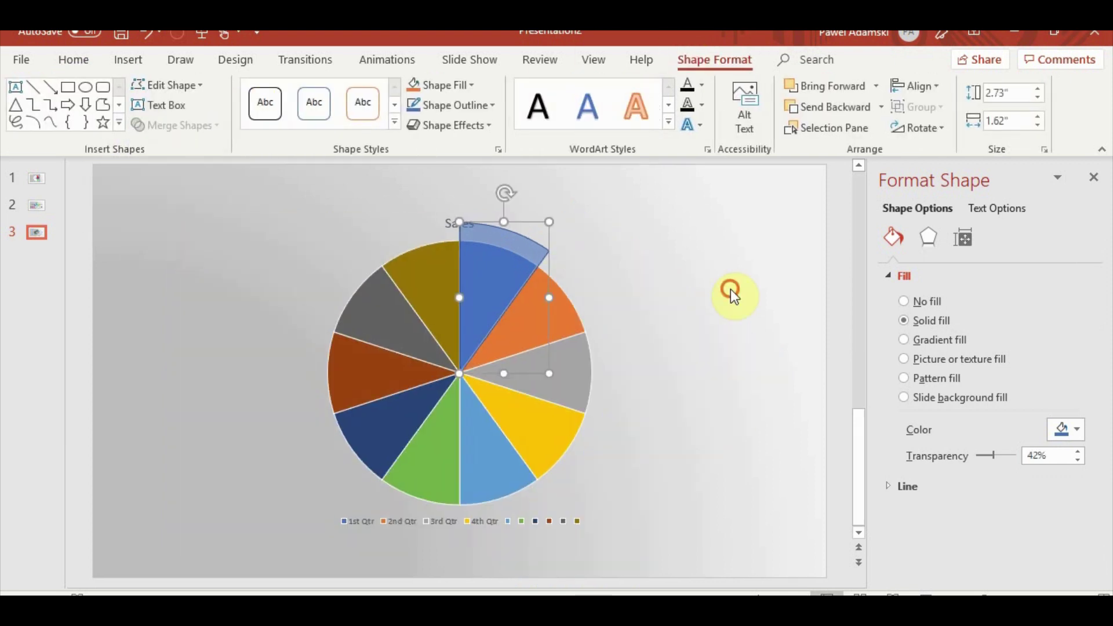
{"action": "left_click", "coordinate": [731, 290]}
{"action": "left_click", "coordinate": [555, 392]}
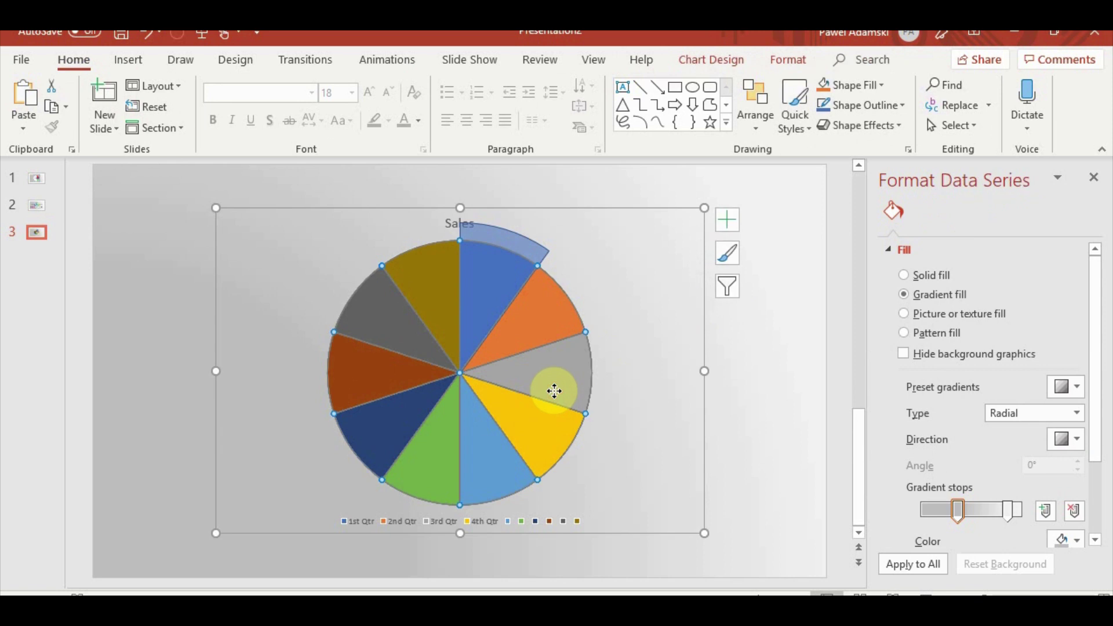
{"action": "left_click", "coordinate": [710, 455]}
{"action": "left_click", "coordinate": [509, 231]}
- Copy the arc wedge and rotate the copy to sit flush beside the first
{"action": "scroll", "coordinate": [600, 278], "scroll_direction": "up", "scroll_amount": 3, "text": "ctrl"}
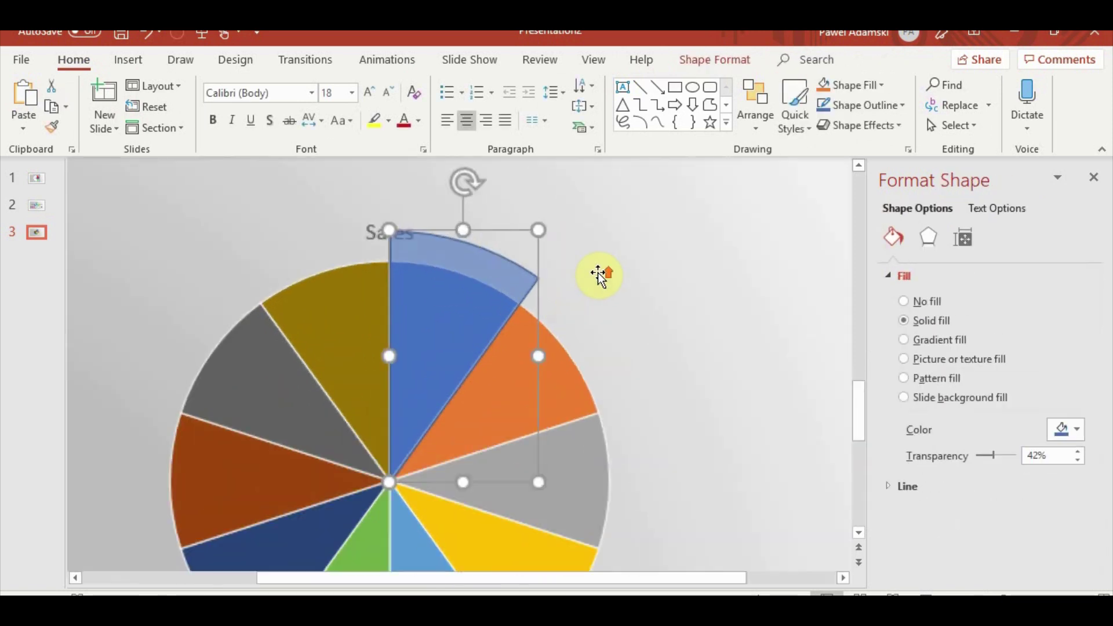
{"action": "key", "text": "ctrl+c"}
{"action": "key", "text": "ctrl+v"}
{"action": "left_click_drag", "start_coordinate": [460, 342], "coordinate": [446, 321]}
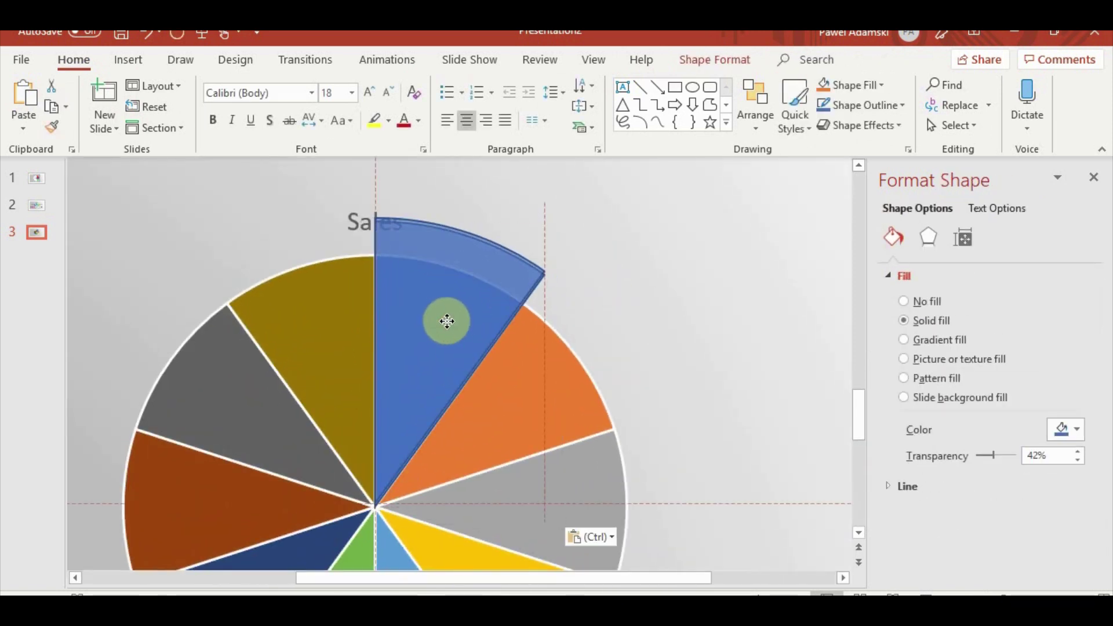
{"action": "left_click_drag", "start_coordinate": [462, 186], "coordinate": [541, 211]}
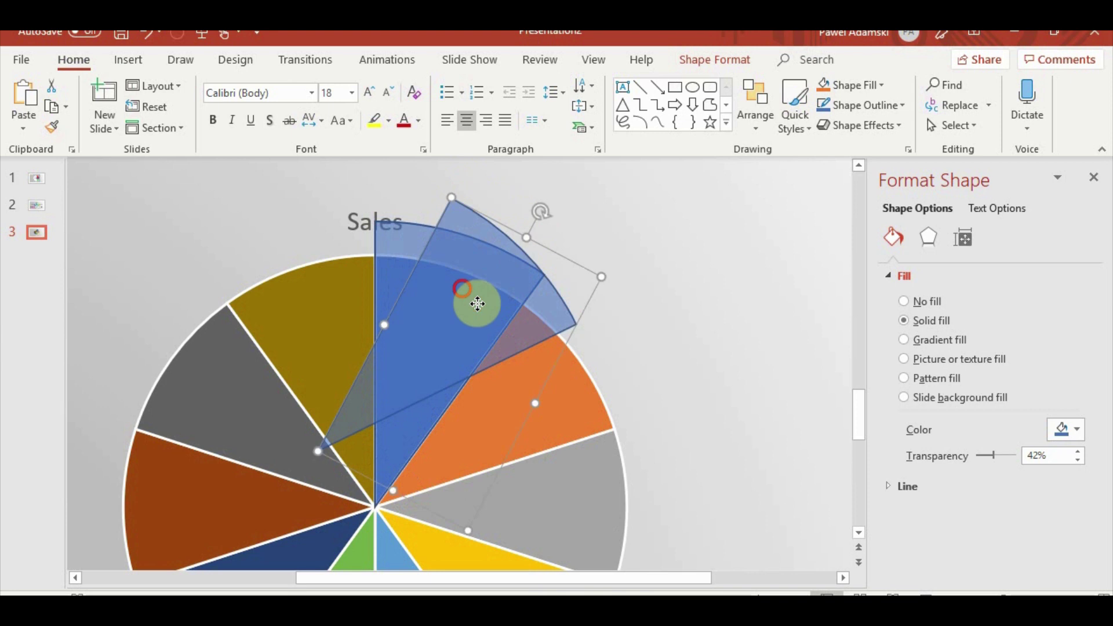
{"action": "left_click_drag", "start_coordinate": [477, 303], "coordinate": [524, 345]}
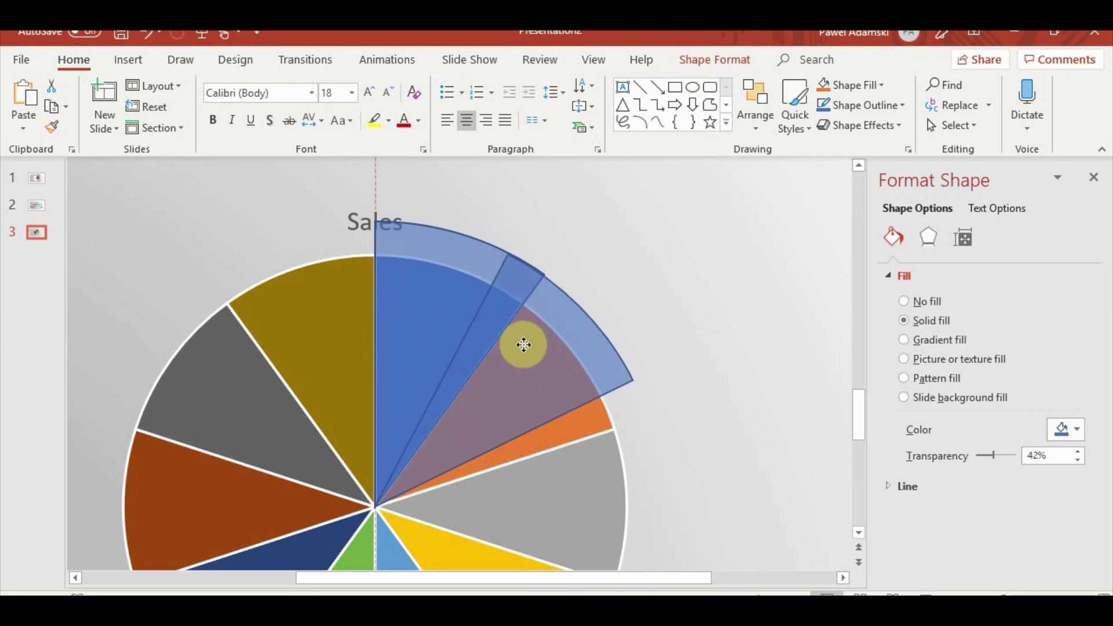
{"action": "left_click_drag", "start_coordinate": [597, 266], "coordinate": [616, 293]}
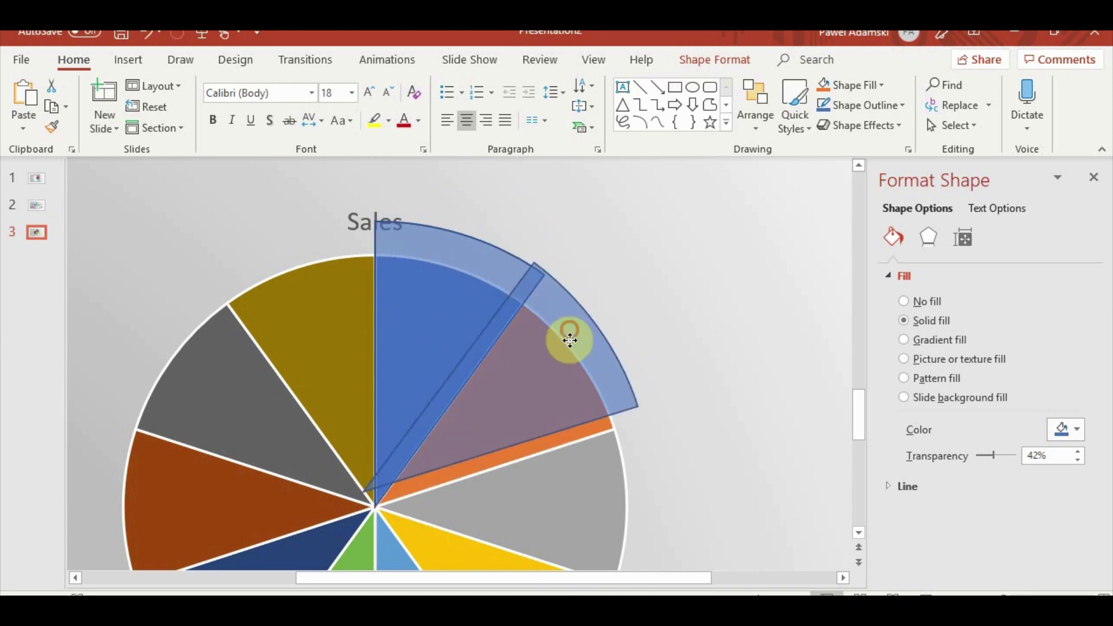
{"action": "left_click_drag", "start_coordinate": [567, 331], "coordinate": [584, 355]}
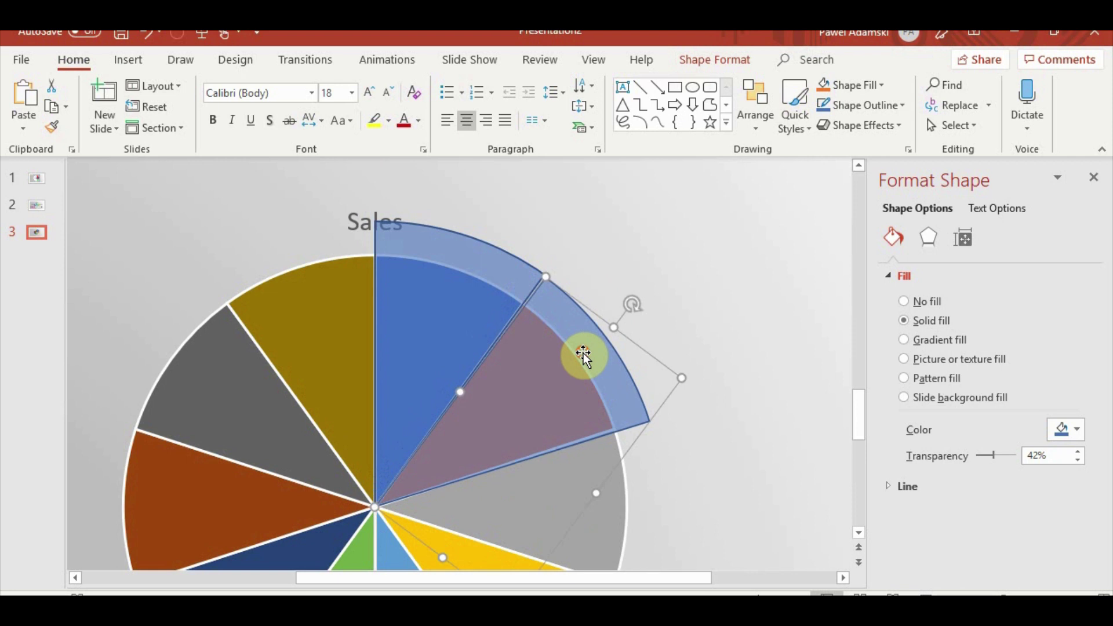
{"action": "left_click", "coordinate": [637, 309]}
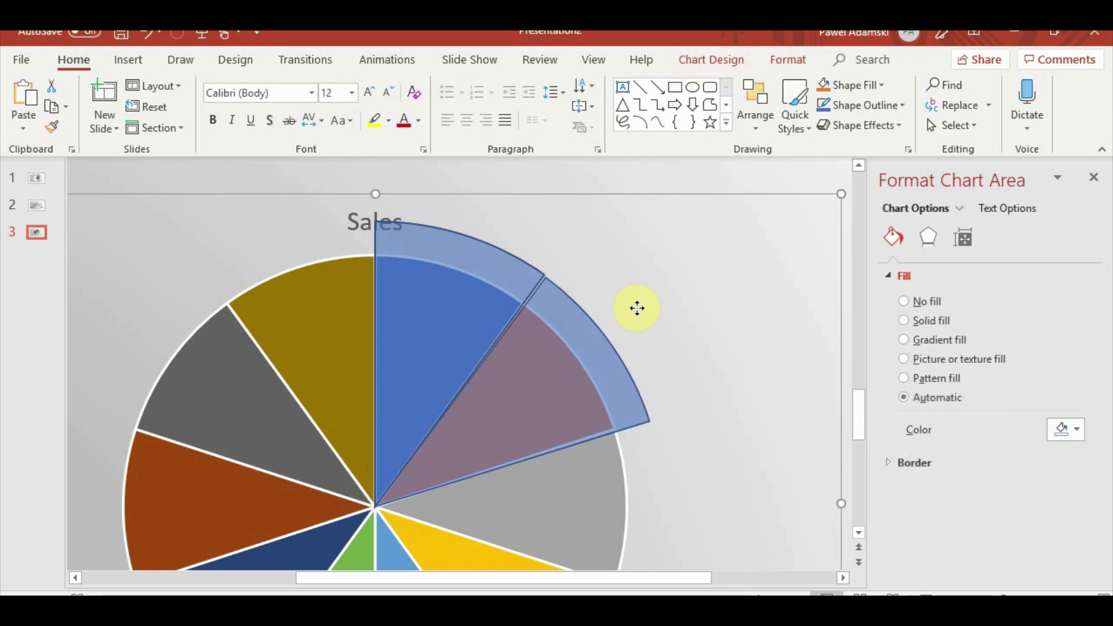
{"action": "left_click", "coordinate": [601, 323]}
{"action": "left_click_drag", "start_coordinate": [634, 304], "coordinate": [635, 302]}
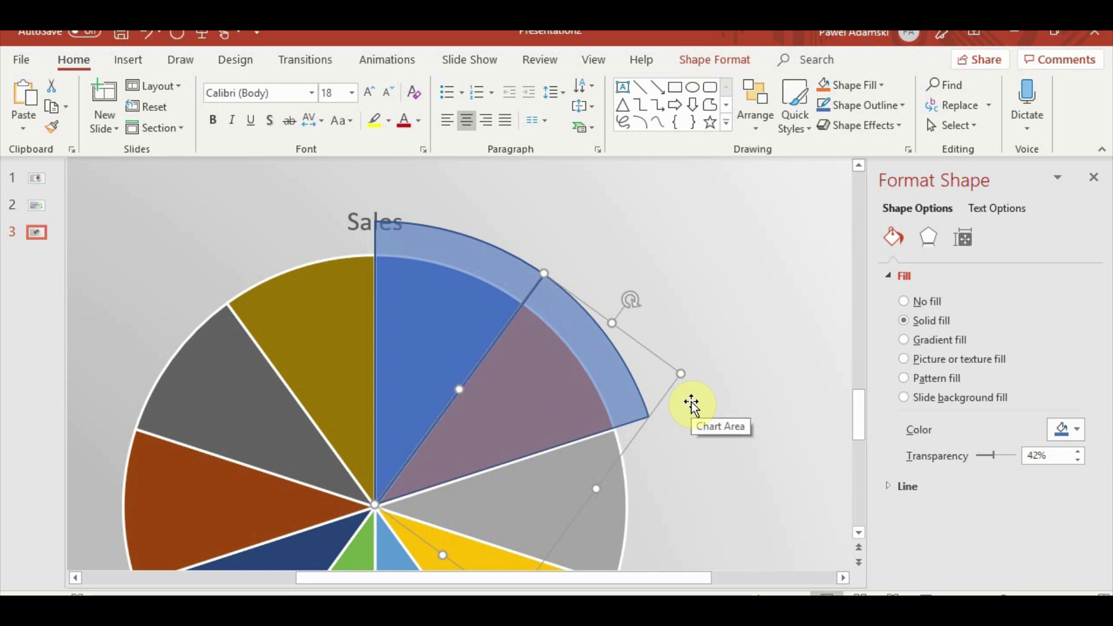
{"action": "left_click", "coordinate": [723, 440]}
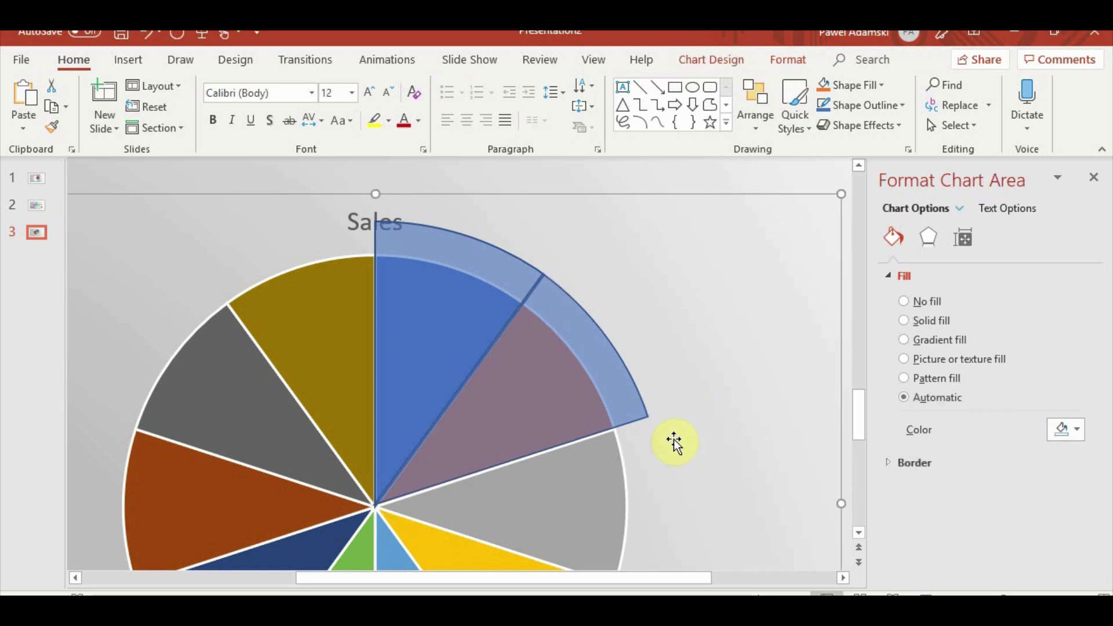
- Paste a third arc copy and rotate it clockwise toward the next slice
{"action": "scroll", "coordinate": [641, 422], "scroll_direction": "down", "scroll_amount": 3}
{"action": "left_click", "coordinate": [589, 303]}
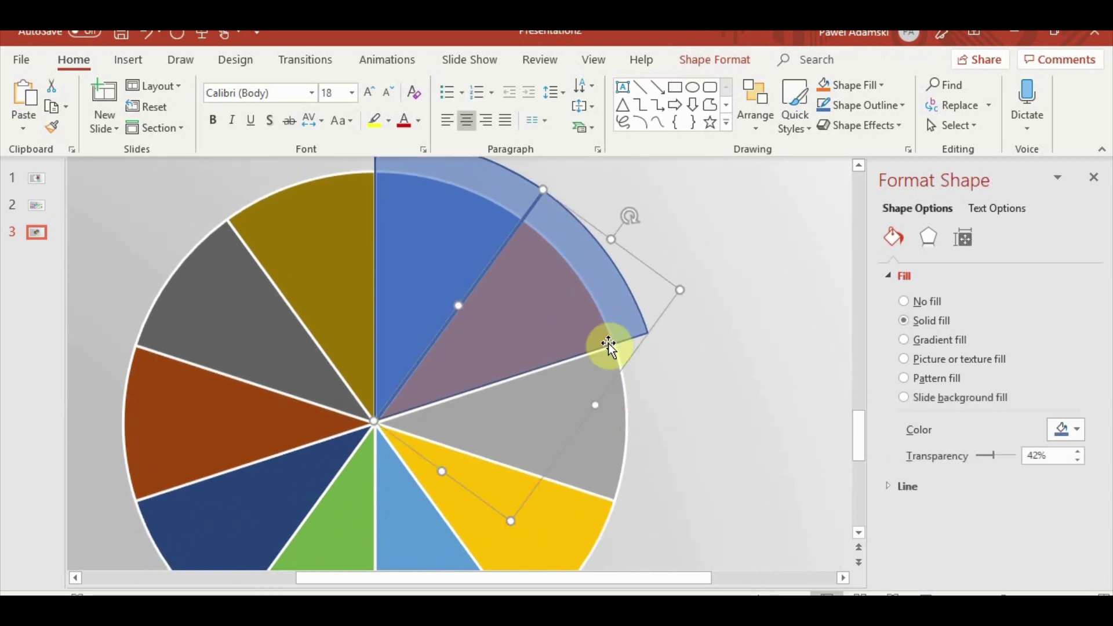
{"action": "scroll", "coordinate": [637, 348], "scroll_direction": "down", "scroll_amount": 1}
{"action": "left_click", "coordinate": [701, 348]}
{"action": "left_click", "coordinate": [533, 359]}
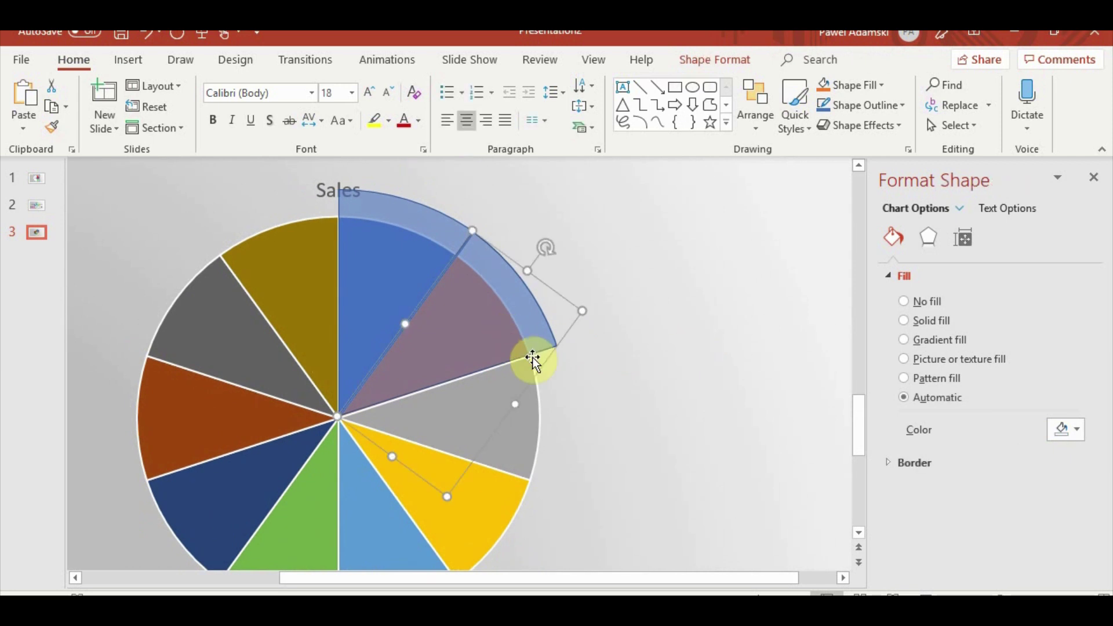
{"action": "key", "text": "ctrl+v"}
{"action": "mouse_move", "coordinate": [500, 302]}
{"action": "left_mouse_down"}
{"action": "mouse_move", "coordinate": [548, 358]}
{"action": "mouse_move", "coordinate": [662, 419]}
{"action": "left_mouse_up"}
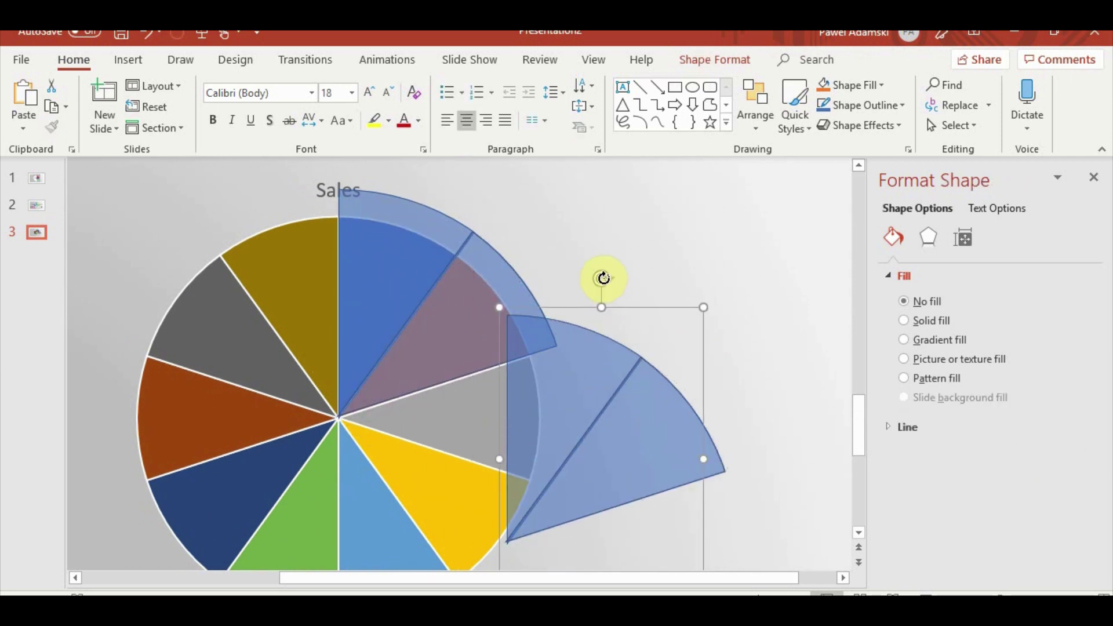
{"action": "mouse_move", "coordinate": [603, 279]}
{"action": "left_mouse_down"}
{"action": "mouse_move", "coordinate": [707, 427]}
{"action": "mouse_move", "coordinate": [554, 411]}
{"action": "left_mouse_up"}
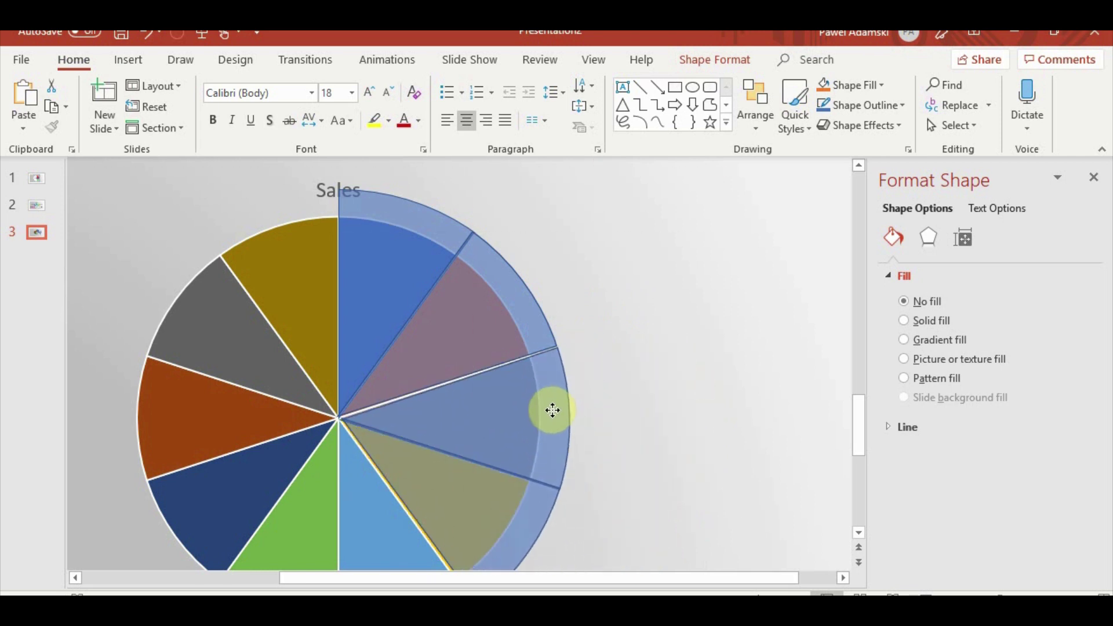
- Align the third arc beside the second using arrow-key nudges
{"action": "scroll", "coordinate": [621, 429], "scroll_direction": "down", "scroll_amount": 3}
{"action": "left_click", "coordinate": [627, 347]}
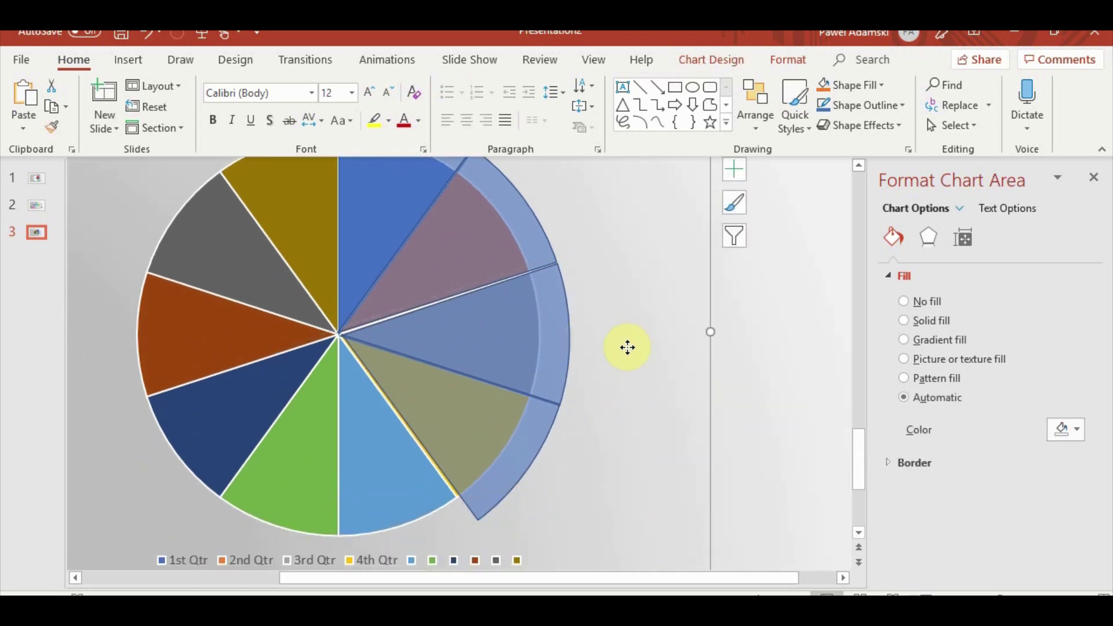
{"action": "left_click", "coordinate": [609, 350]}
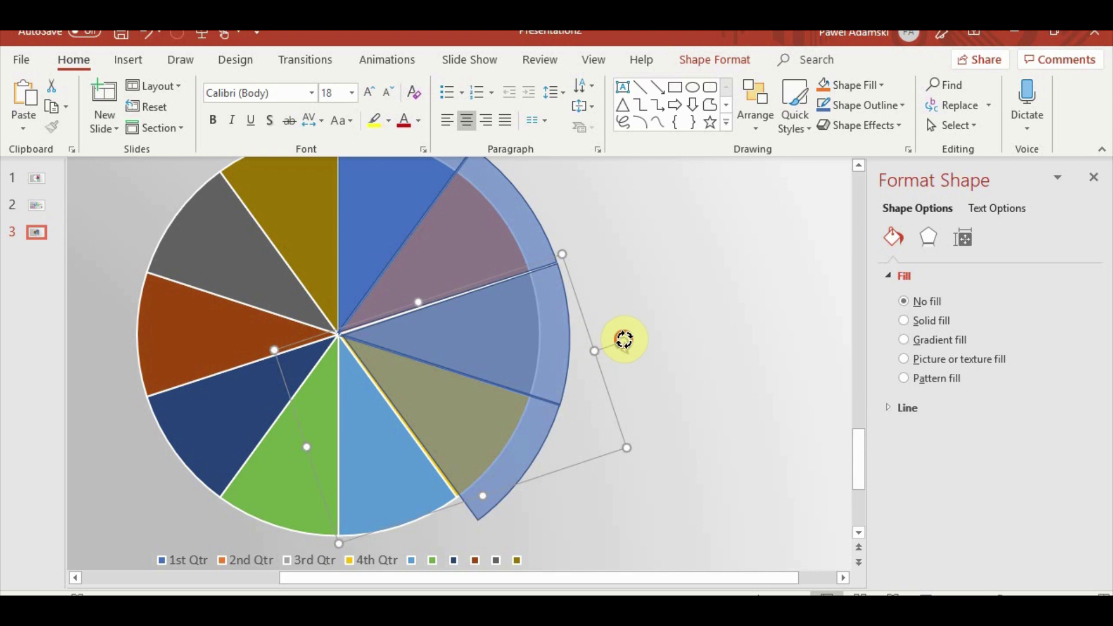
{"action": "left_click_drag", "start_coordinate": [624, 340], "coordinate": [624, 340]}
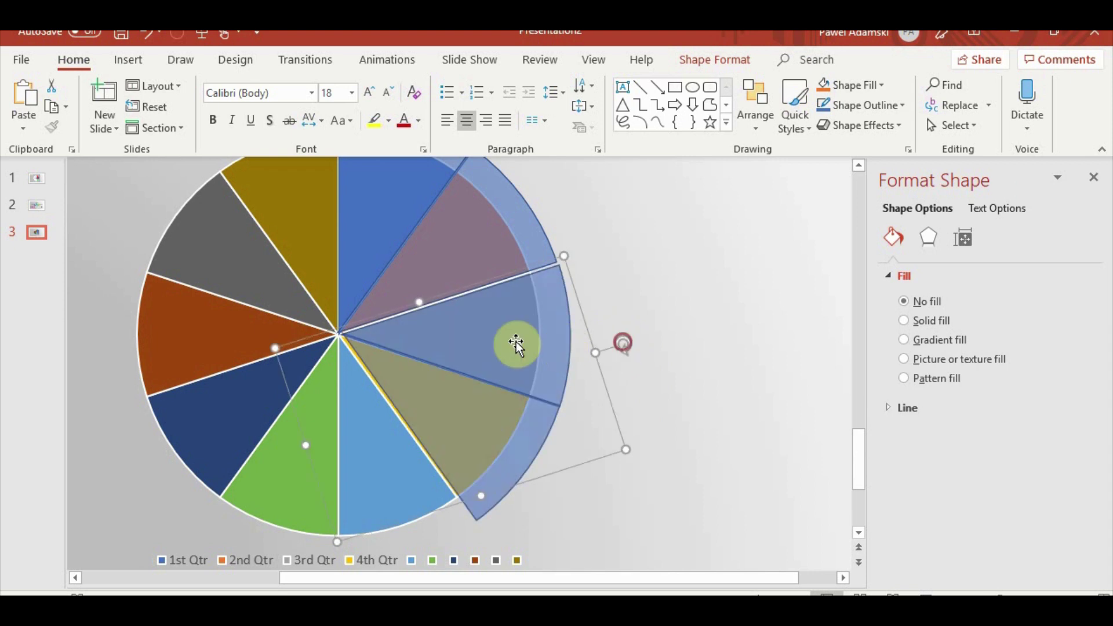
{"action": "left_click_drag", "start_coordinate": [511, 340], "coordinate": [511, 340]}
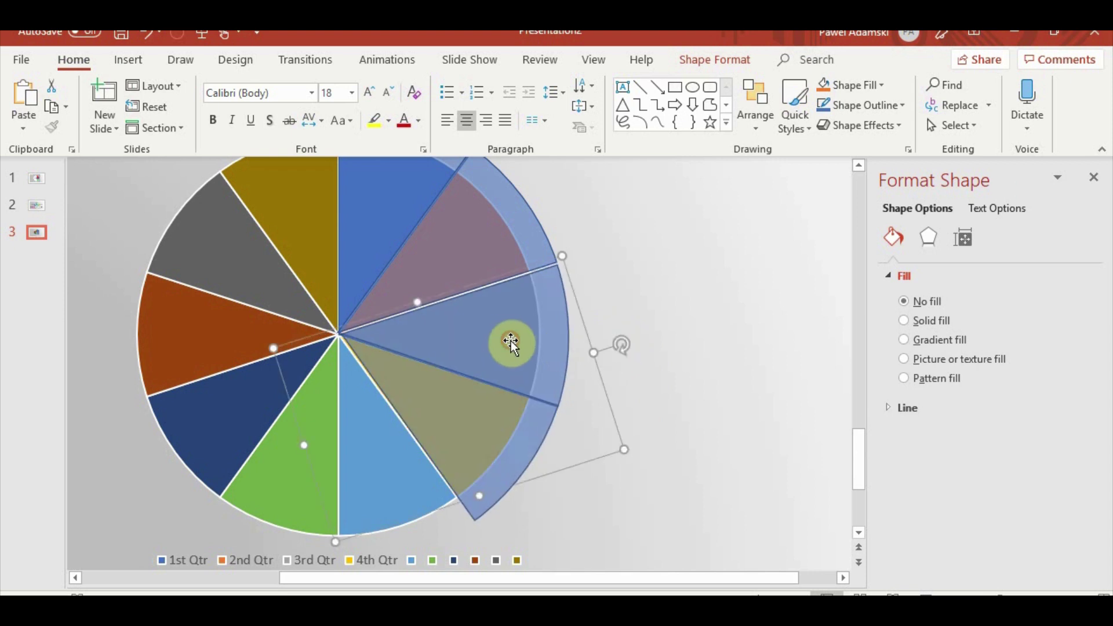
{"action": "scroll", "coordinate": [510, 341], "scroll_direction": "up", "scroll_amount": 2}
{"action": "scroll", "coordinate": [521, 342], "scroll_direction": "up", "scroll_amount": 1}
{"action": "scroll", "coordinate": [530, 341], "scroll_direction": "up", "scroll_amount": 1}
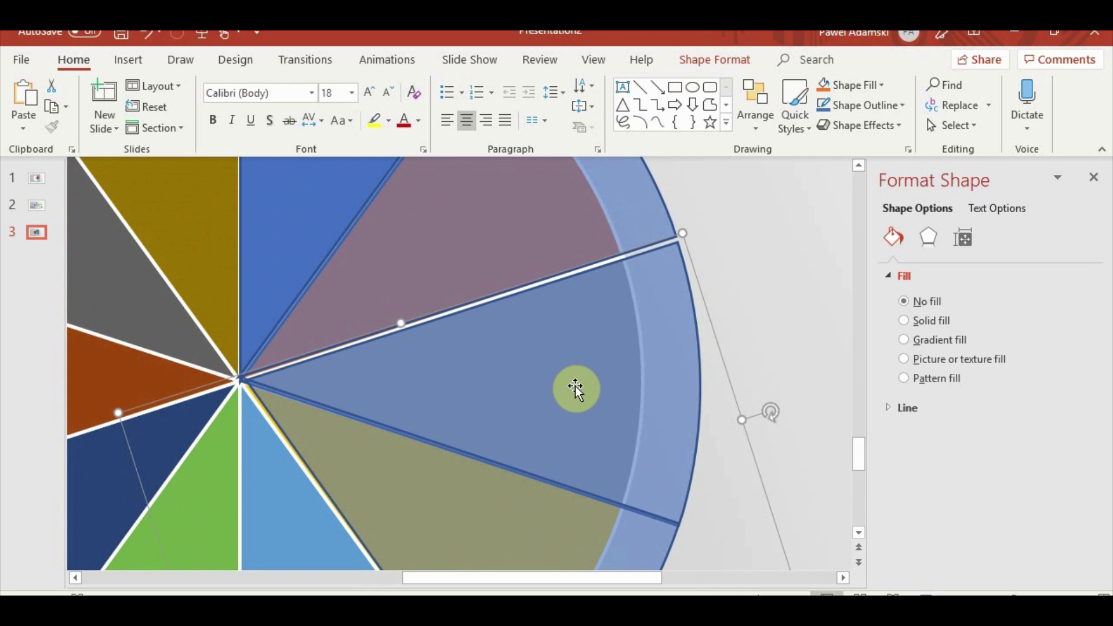
{"action": "key", "text": "Left"}
{"action": "key", "text": "Up"}
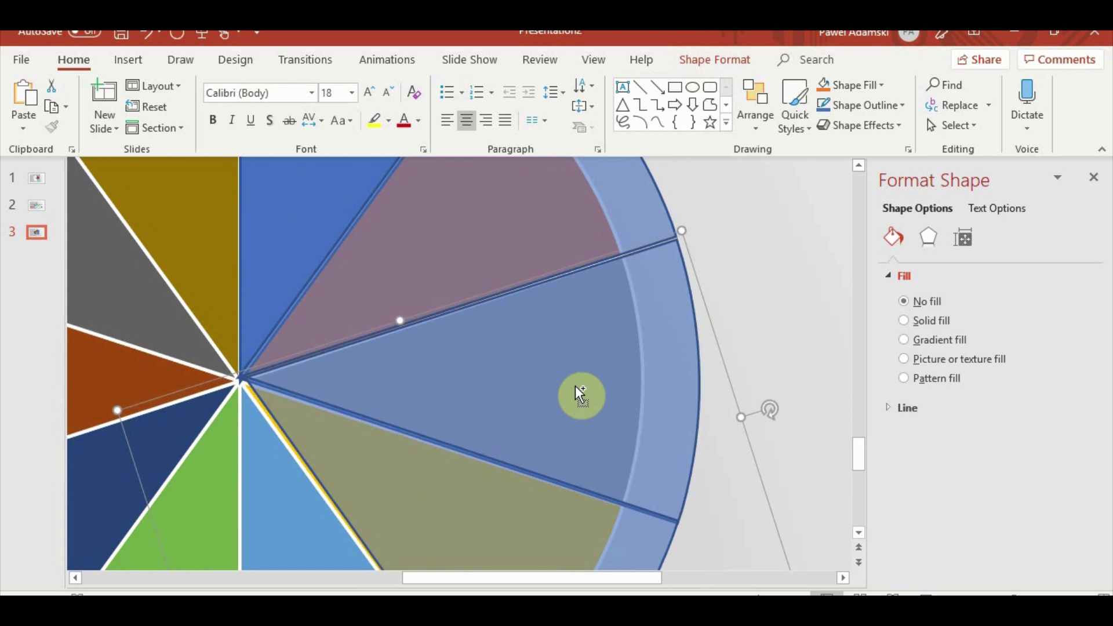
{"action": "key", "text": "Left"}
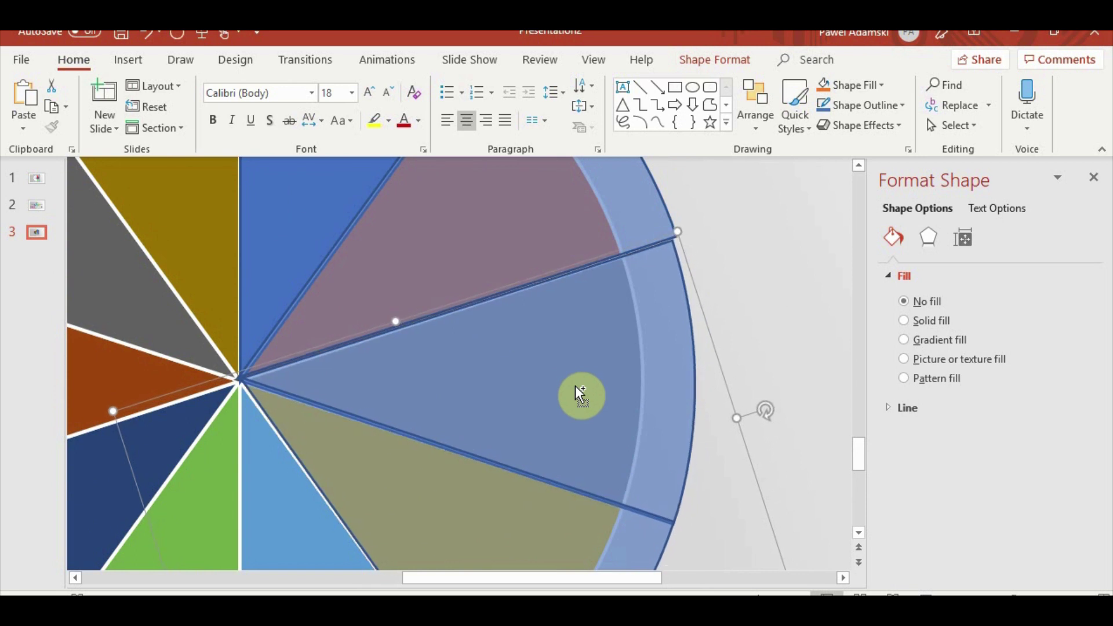
{"action": "key", "text": "Right"}
{"action": "key", "text": "Right"}
{"action": "key", "text": "Up"}
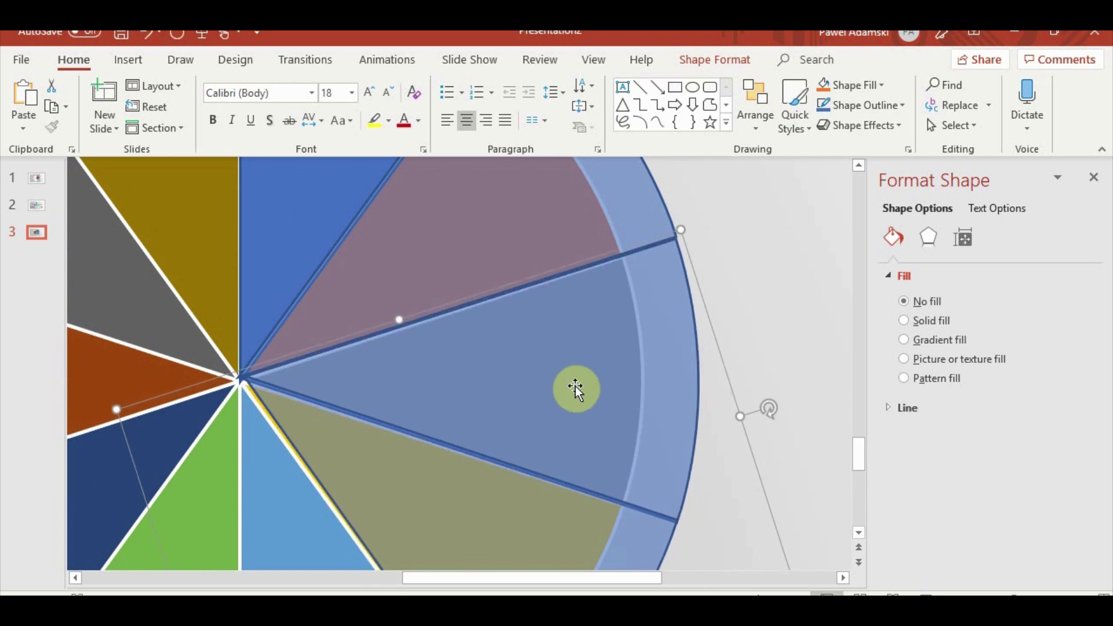
{"action": "scroll", "coordinate": [569, 400], "scroll_direction": "down", "scroll_amount": 2, "text": "ctrl"}
{"action": "scroll", "coordinate": [565, 408], "scroll_direction": "down", "scroll_amount": 1, "text": "ctrl"}
{"action": "scroll", "coordinate": [565, 409], "scroll_direction": "down", "scroll_amount": 1, "text": "ctrl"}
{"action": "scroll", "coordinate": [567, 406], "scroll_direction": "down", "scroll_amount": 1, "text": "ctrl"}
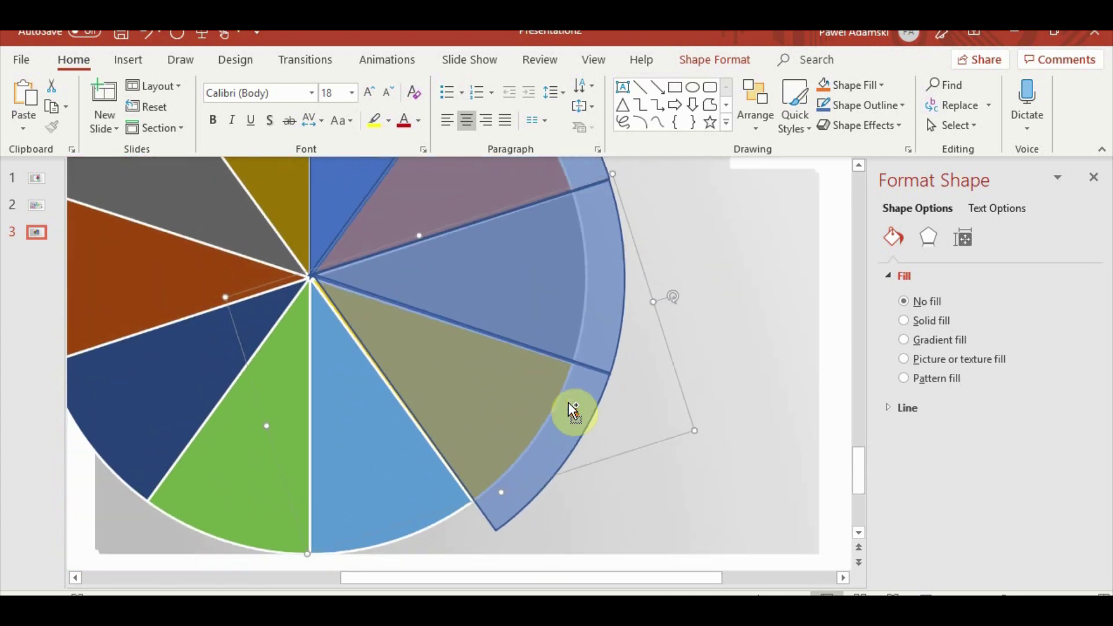
{"action": "scroll", "coordinate": [569, 409], "scroll_direction": "down", "scroll_amount": 2, "text": "ctrl"}
{"action": "left_click", "coordinate": [683, 297]}
{"action": "left_click", "coordinate": [551, 406]}
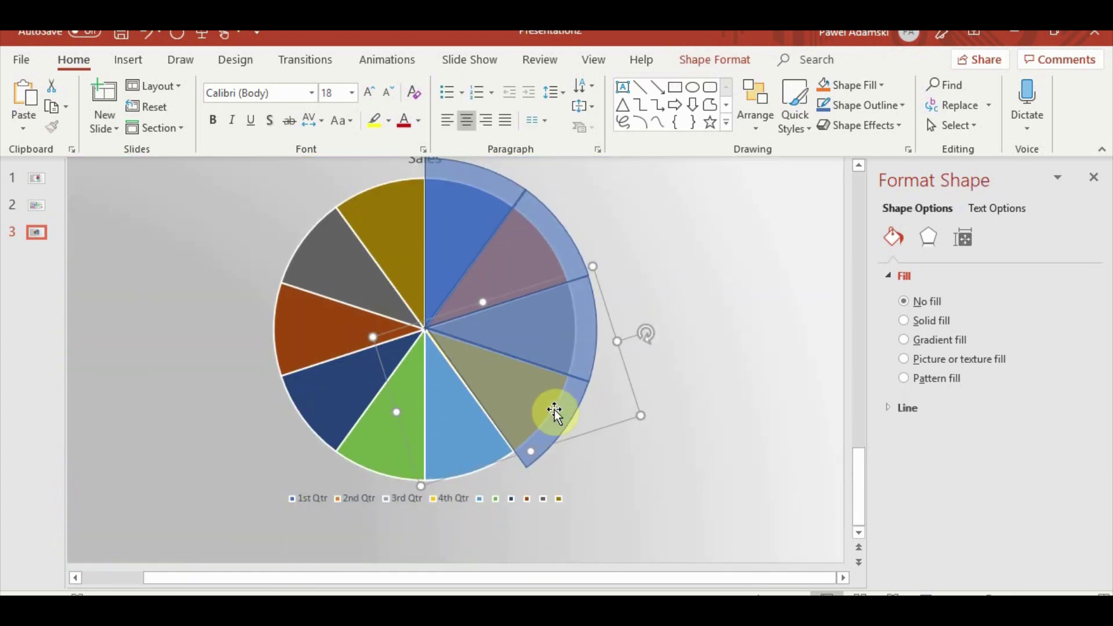
- Ungroup the wedges, then copy and paste the outer ring wedge
{"action": "right_click", "coordinate": [643, 333]}
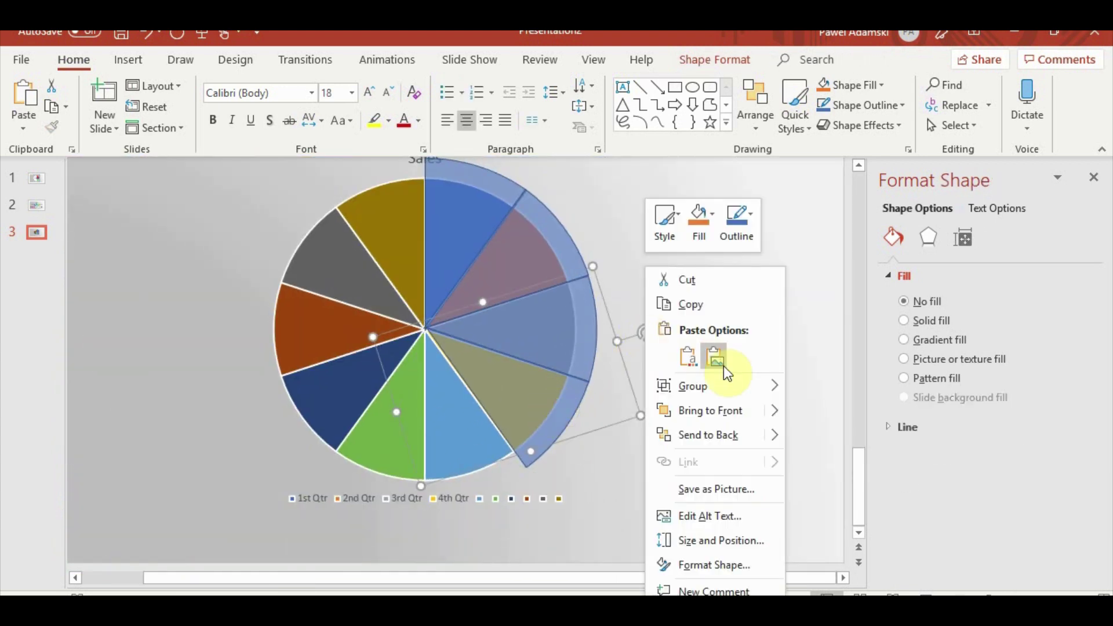
{"action": "mouse_move", "coordinate": [693, 386]}
{"action": "left_click", "coordinate": [815, 440]}
{"action": "left_click", "coordinate": [695, 480]}
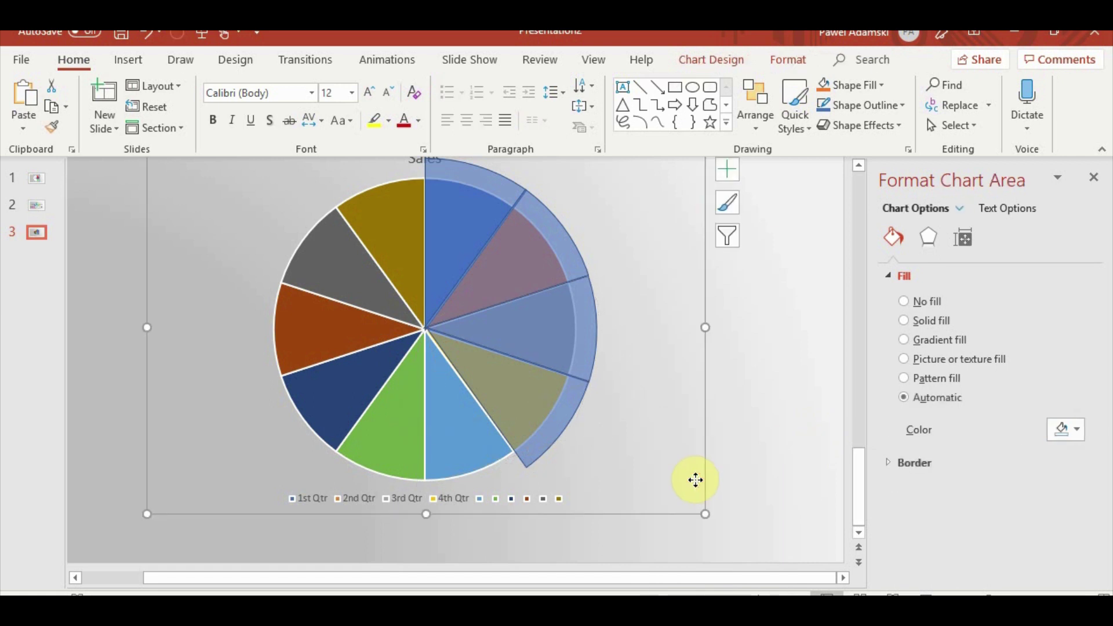
{"action": "left_click", "coordinate": [529, 415]}
{"action": "key", "text": "ctrl+c"}
{"action": "key", "text": "ctrl+v"}
- Rotate the wedge copy clockwise to match the next slice's angle
{"action": "mouse_move", "coordinate": [534, 423]}
{"action": "left_mouse_down"}
{"action": "mouse_move", "coordinate": [518, 442]}
{"action": "mouse_move", "coordinate": [526, 410]}
{"action": "left_mouse_up"}
{"action": "left_click", "coordinate": [525, 409]}
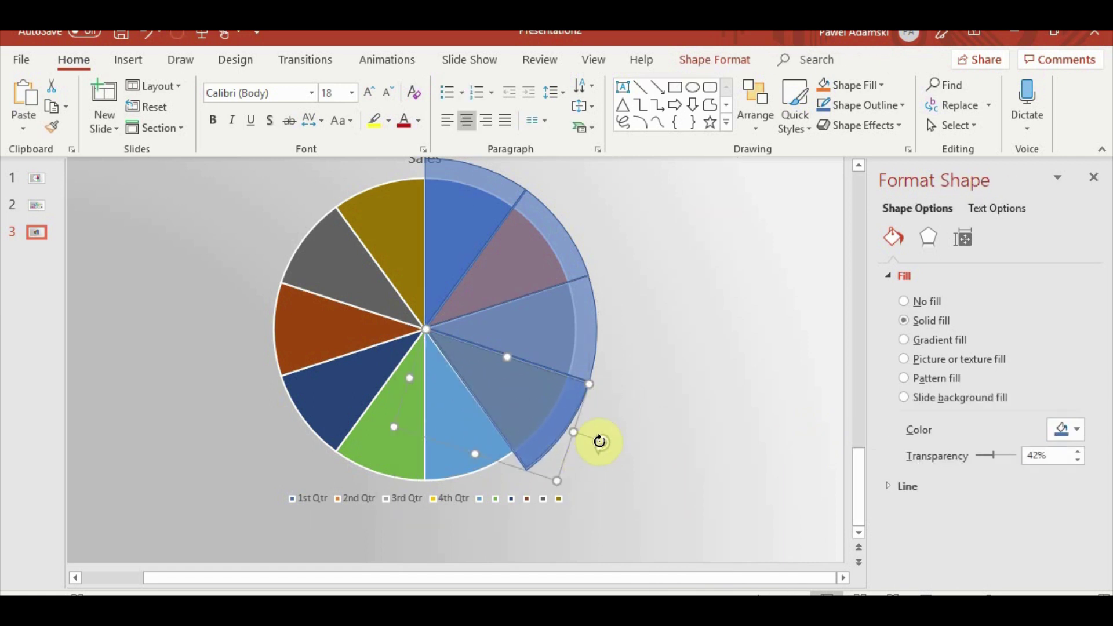
{"action": "mouse_move", "coordinate": [600, 442]}
{"action": "left_mouse_down"}
{"action": "mouse_move", "coordinate": [558, 471]}
{"action": "mouse_move", "coordinate": [566, 467]}
{"action": "mouse_move", "coordinate": [505, 447]}
{"action": "left_mouse_up"}
{"action": "left_click", "coordinate": [563, 467]}
{"action": "left_click", "coordinate": [550, 491]}
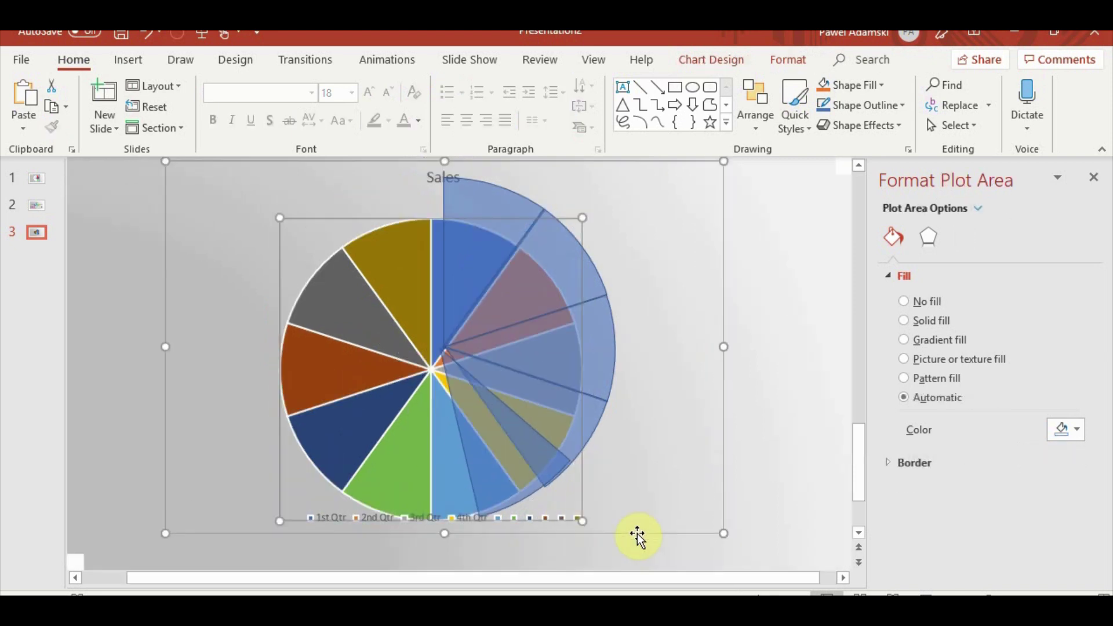
{"action": "left_click", "coordinate": [510, 465]}
{"action": "left_click", "coordinate": [504, 472]}
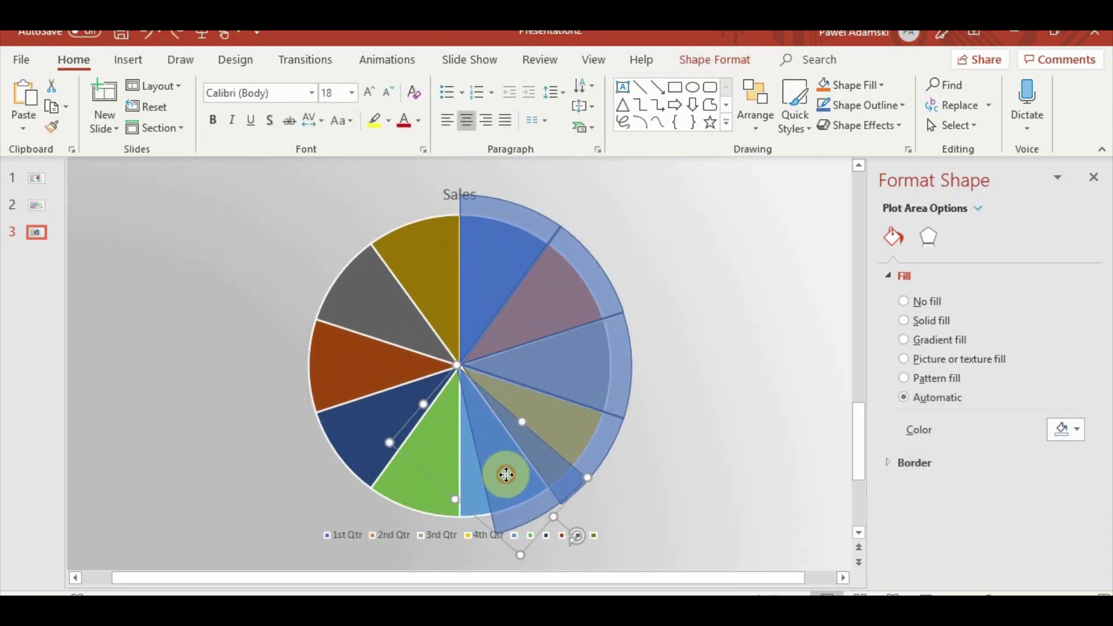
{"action": "scroll", "coordinate": [634, 484], "scroll_direction": "down", "scroll_amount": 1}
{"action": "left_click_drag", "start_coordinate": [573, 498], "coordinate": [533, 511]}
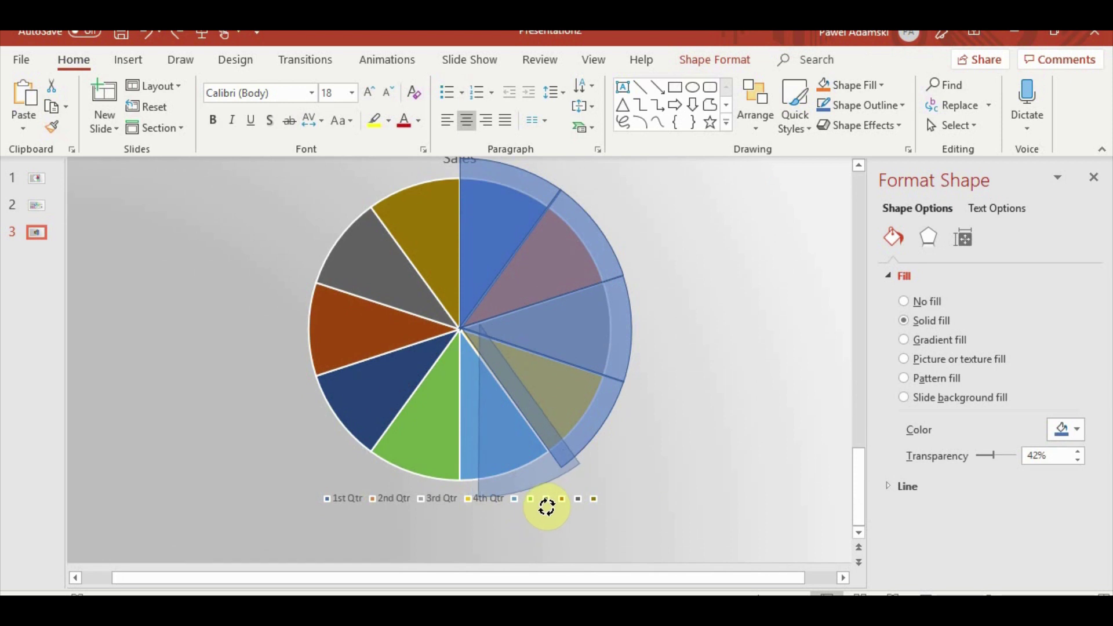
- Position the wedge copy flush on the light blue lower-right slice
{"action": "left_click_drag", "start_coordinate": [534, 449], "coordinate": [514, 435]}
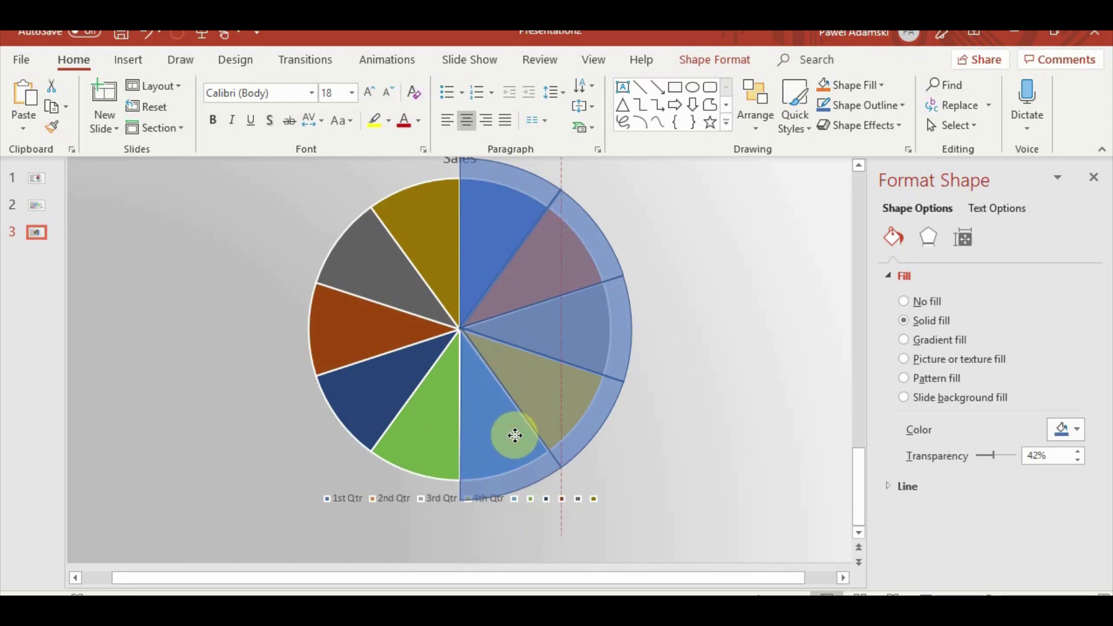
{"action": "scroll", "coordinate": [516, 436], "scroll_direction": "up", "scroll_amount": 5, "text": "ctrl"}
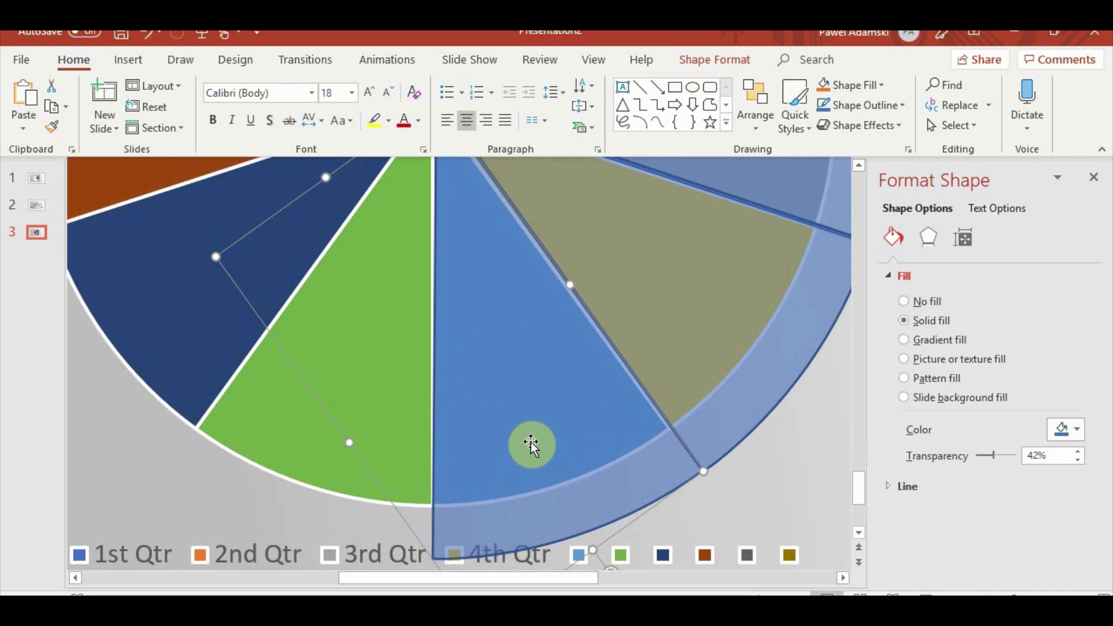
{"action": "left_click_drag", "start_coordinate": [532, 443], "coordinate": [532, 443]}
{"action": "scroll", "coordinate": [531, 442], "scroll_direction": "down", "scroll_amount": 1}
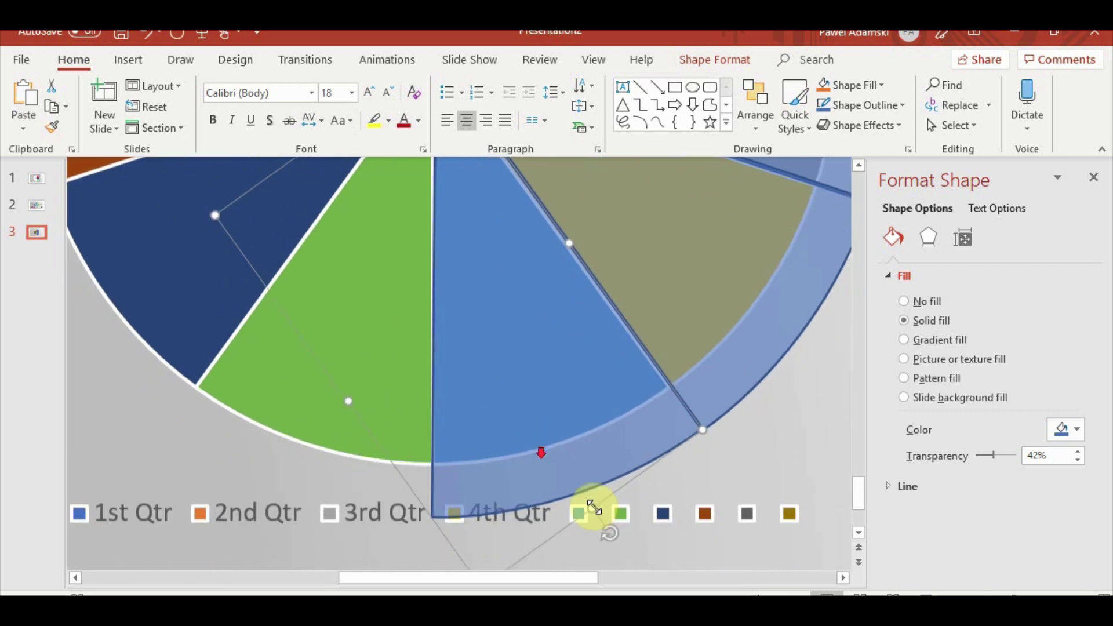
{"action": "left_click", "coordinate": [616, 530]}
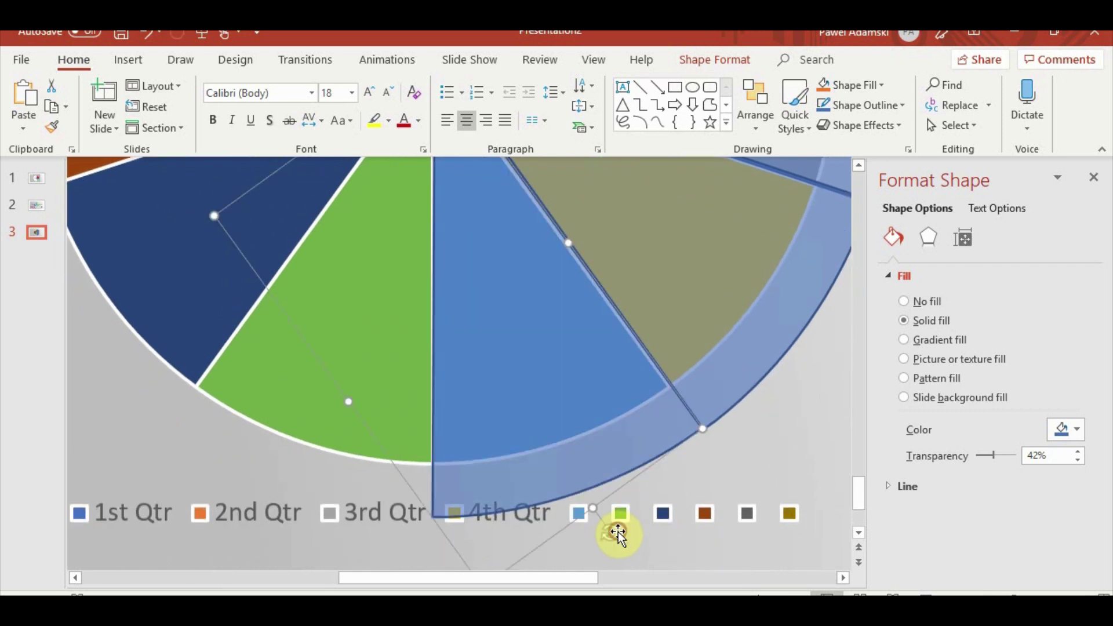
{"action": "scroll", "coordinate": [609, 480], "scroll_direction": "up", "scroll_amount": 2}
{"action": "scroll", "coordinate": [605, 482], "scroll_direction": "up", "scroll_amount": 2}
{"action": "left_click_drag", "start_coordinate": [604, 478], "coordinate": [603, 479]}
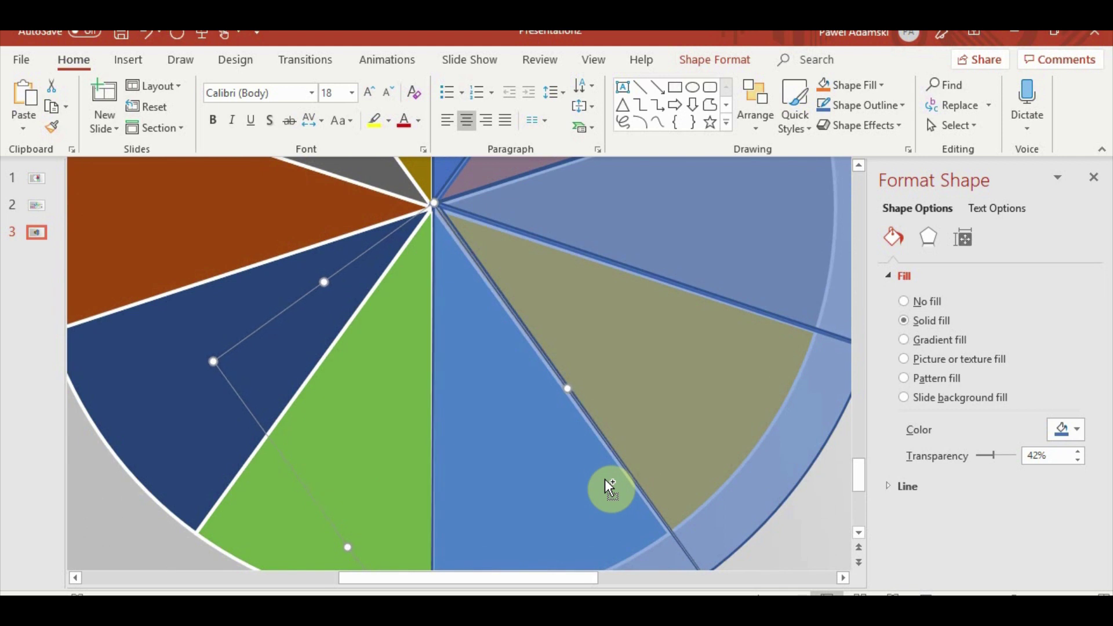
{"action": "scroll", "coordinate": [604, 479], "scroll_direction": "down", "scroll_amount": 5}
- Hide the pie's coloured slices, Sales title and legend so only the translucent blue wedges show
{"action": "left_click", "coordinate": [707, 387]}
{"action": "left_click", "coordinate": [316, 373]}
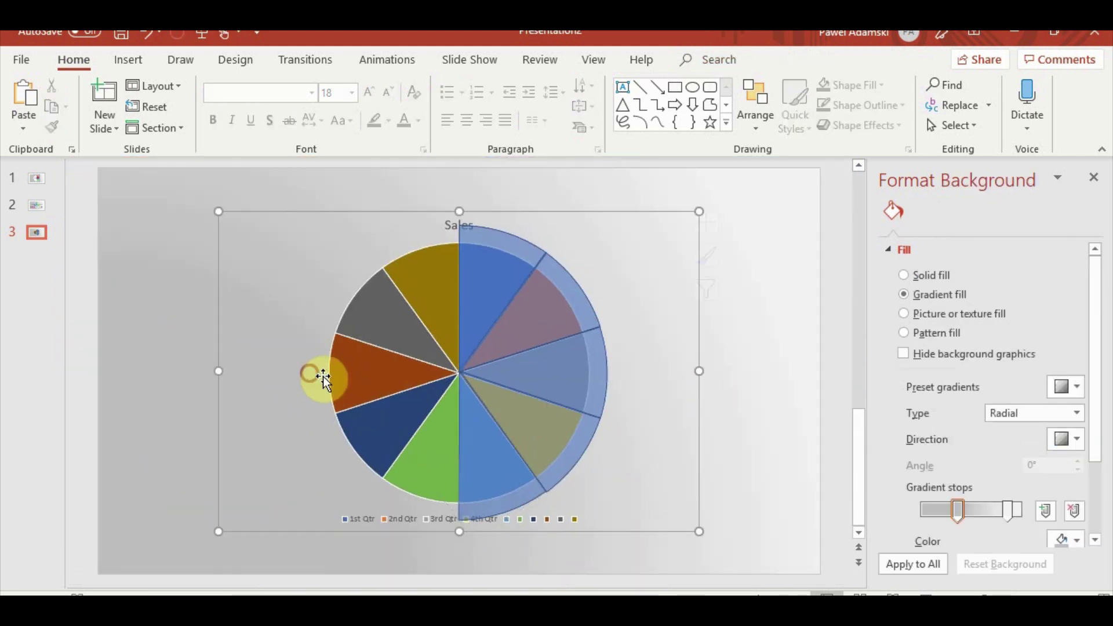
{"action": "left_click", "coordinate": [346, 376]}
{"action": "left_click", "coordinate": [328, 377]}
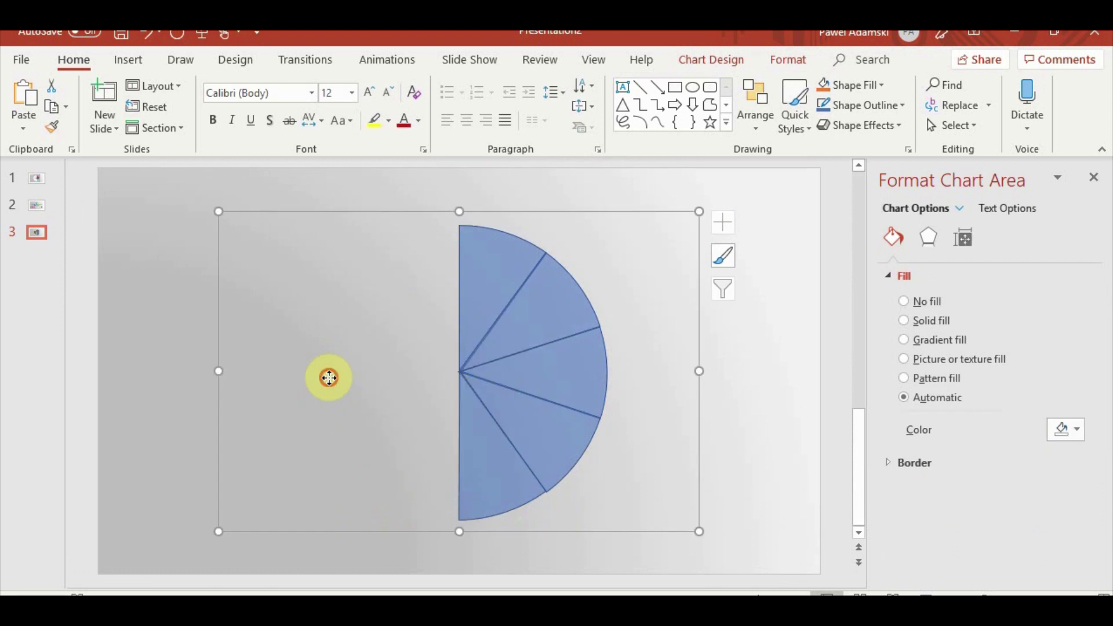
{"action": "left_click", "coordinate": [753, 412]}
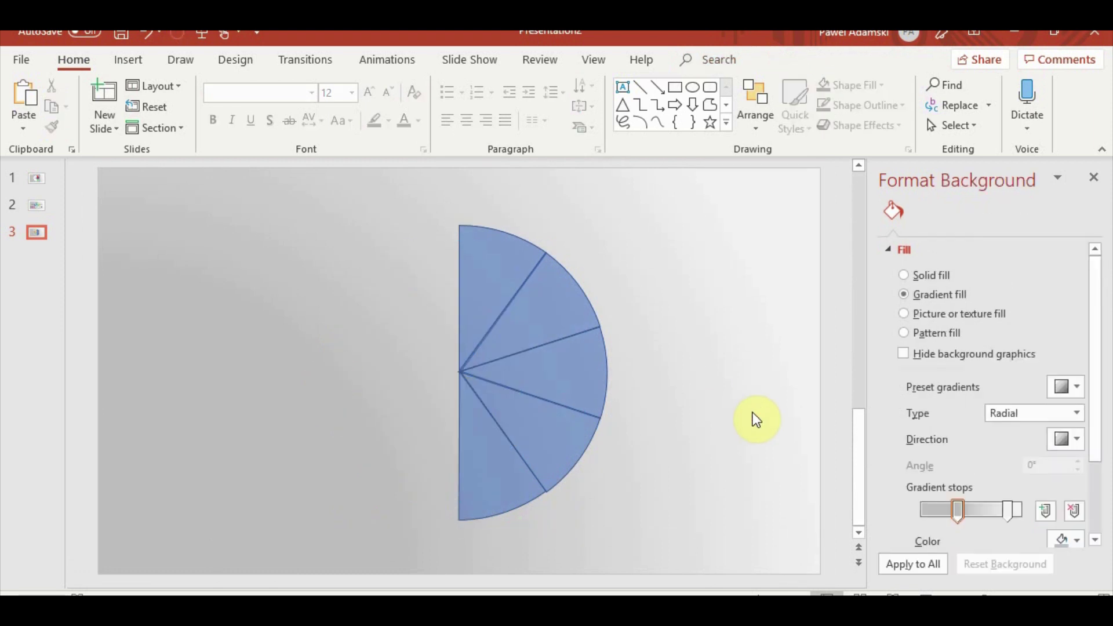
{"action": "left_click", "coordinate": [522, 490]}
{"action": "left_click", "coordinate": [660, 500]}
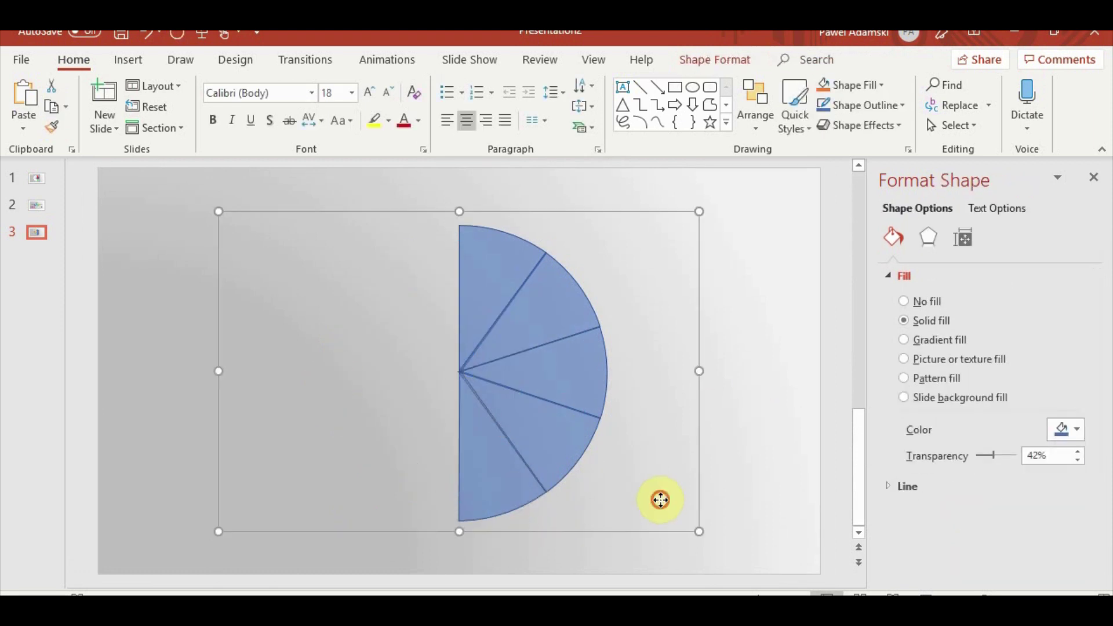
{"action": "left_click", "coordinate": [719, 482]}
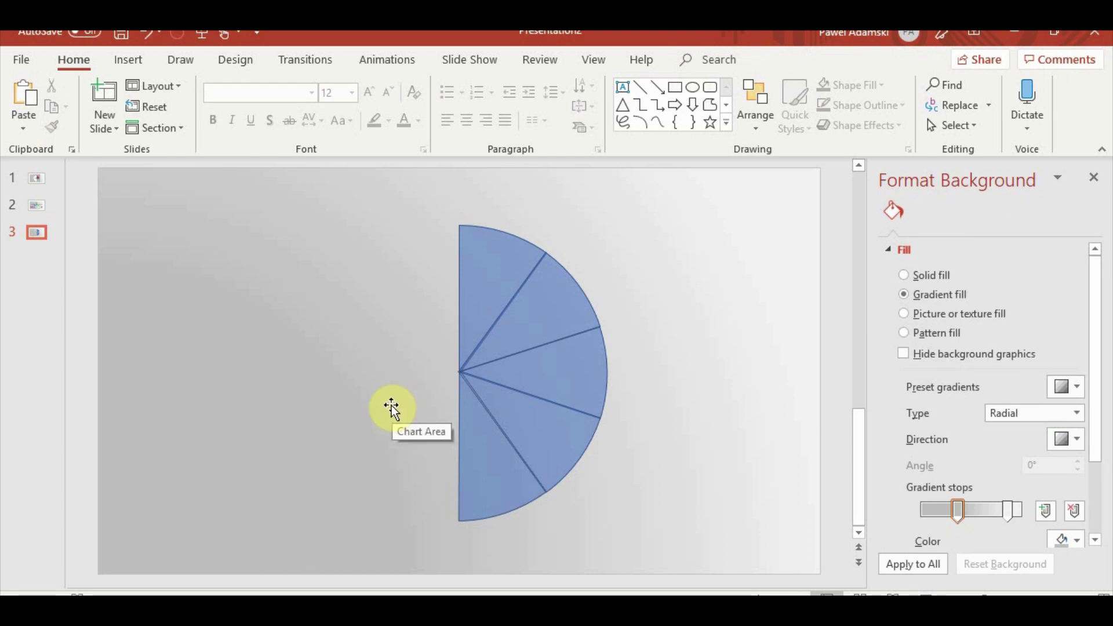
- Draw a large oval circle over the blue wedge fan
{"action": "left_click", "coordinate": [138, 62]}
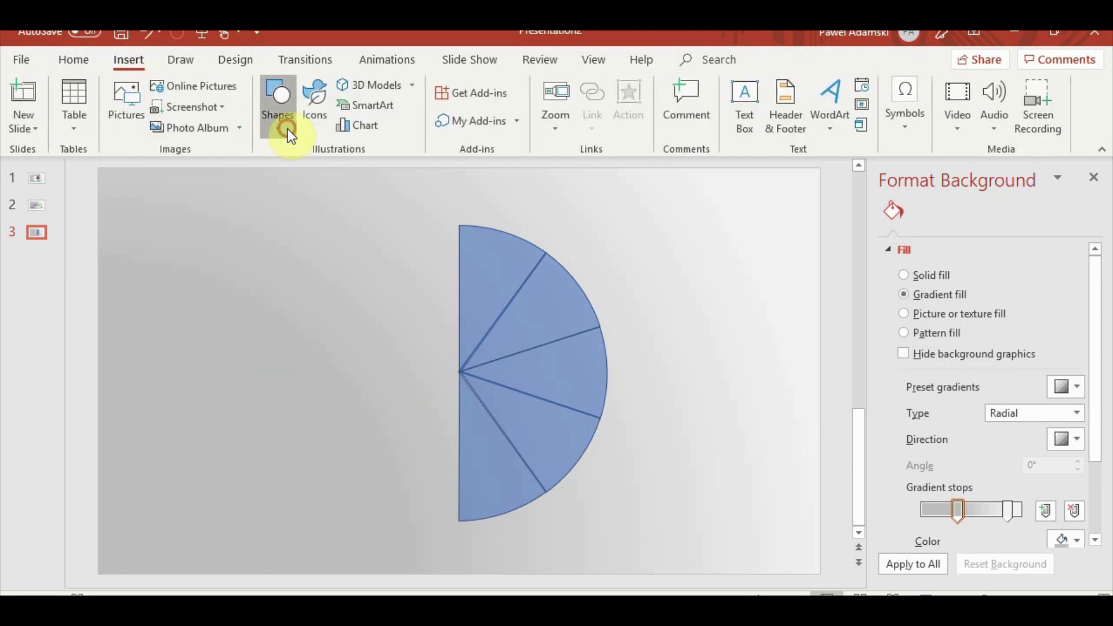
{"action": "left_click", "coordinate": [286, 128]}
{"action": "left_click", "coordinate": [338, 175]}
{"action": "left_click_drag", "start_coordinate": [371, 225], "coordinate": [720, 558]}
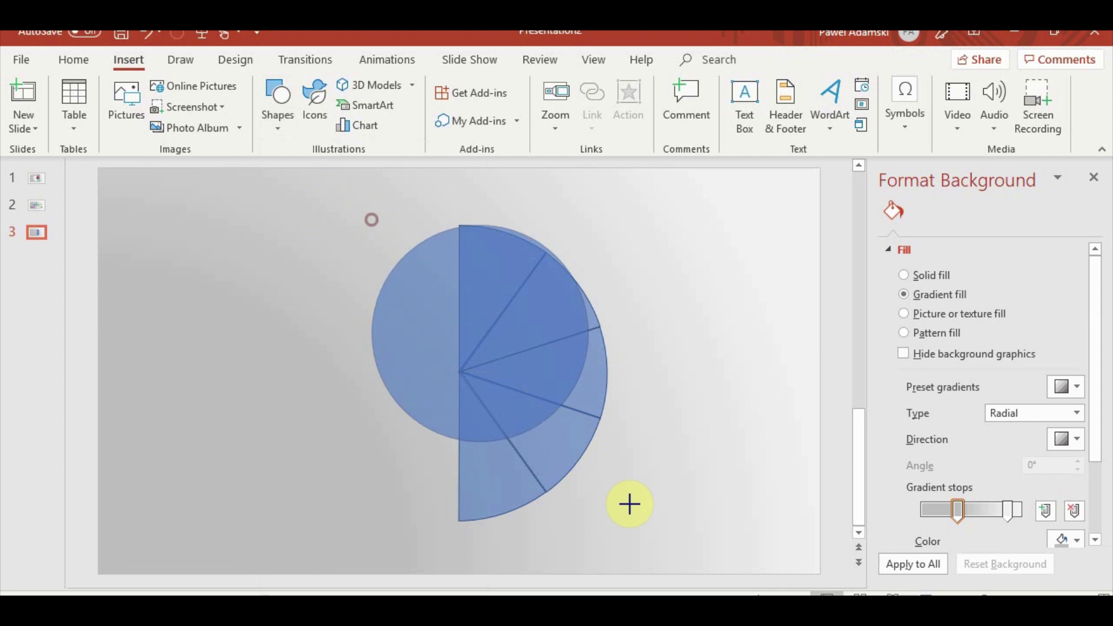
{"action": "left_click_drag", "start_coordinate": [559, 434], "coordinate": [427, 410]}
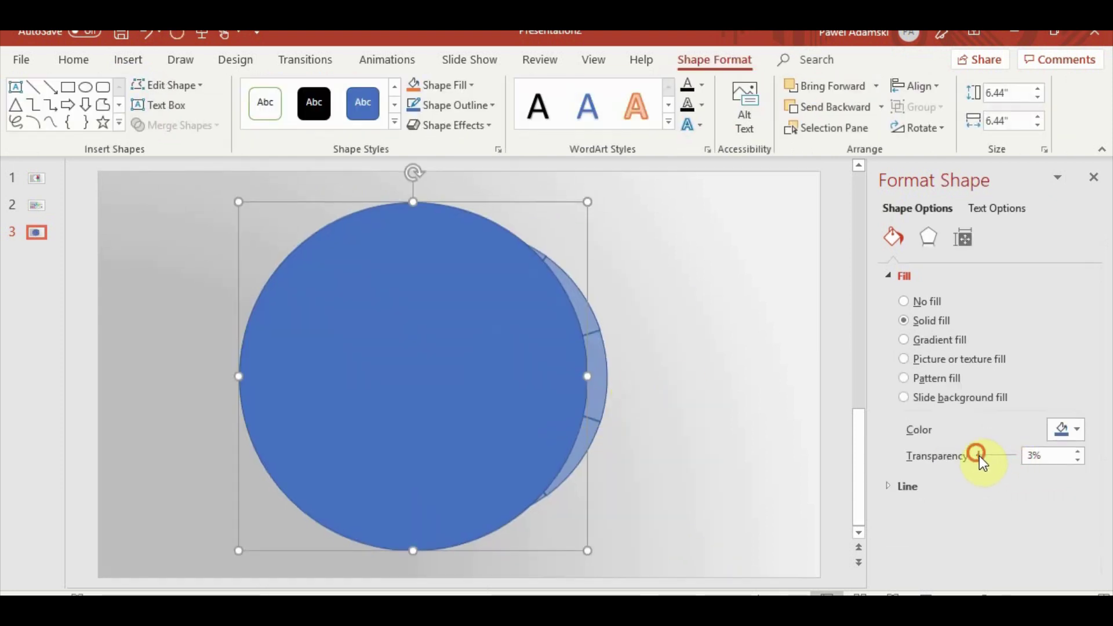
- Make the circle 96% transparent and resize it to roughly surround the fan
{"action": "left_click_drag", "start_coordinate": [979, 456], "coordinate": [1011, 456]}
{"action": "left_click_drag", "start_coordinate": [476, 375], "coordinate": [522, 397]}
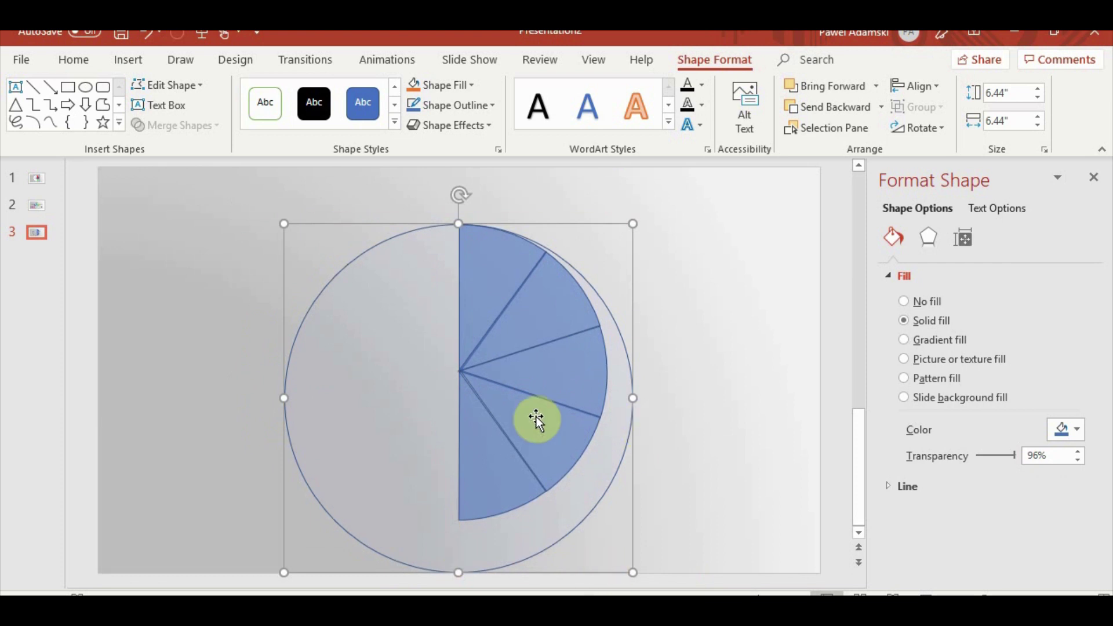
{"action": "left_click_drag", "start_coordinate": [635, 399], "coordinate": [608, 397]}
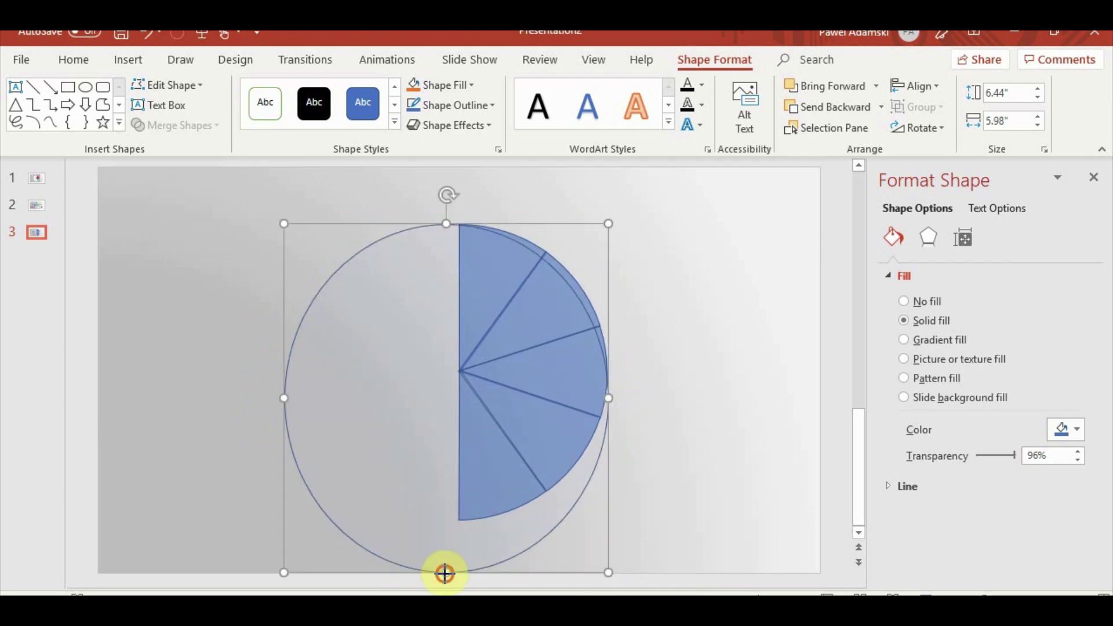
{"action": "left_click_drag", "start_coordinate": [445, 574], "coordinate": [461, 528]}
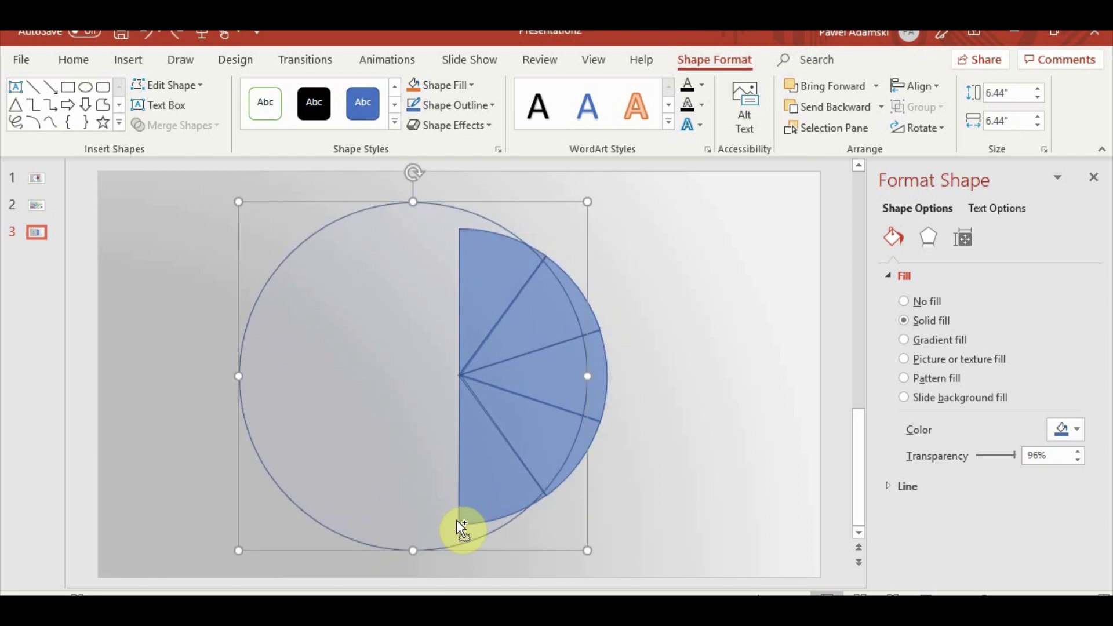
{"action": "left_click_drag", "start_coordinate": [441, 203], "coordinate": [486, 205]}
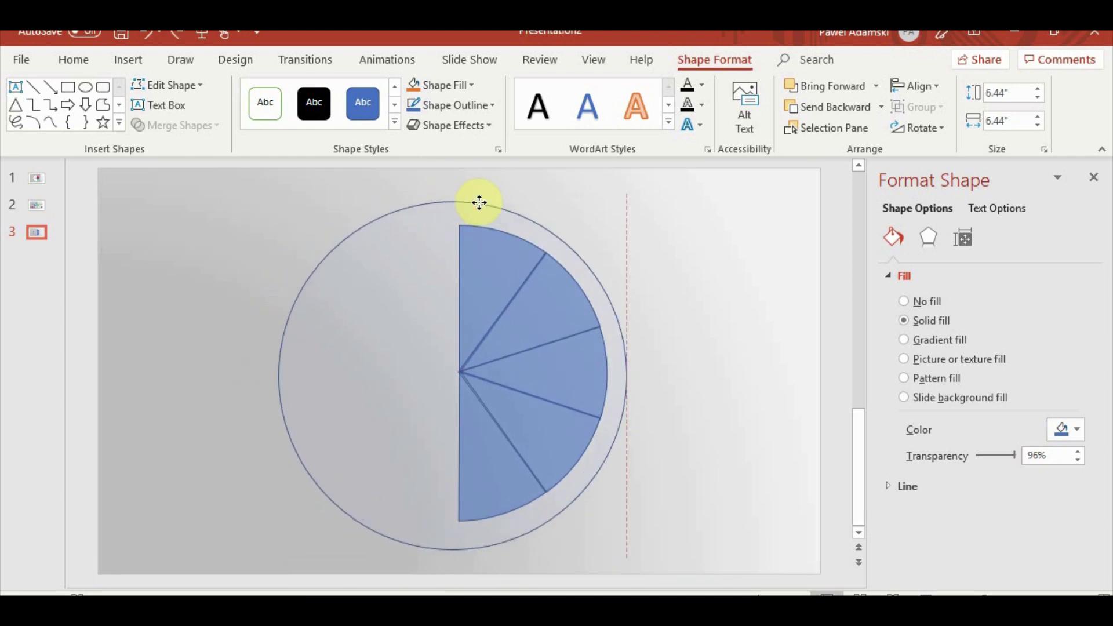
{"action": "left_click_drag", "start_coordinate": [286, 203], "coordinate": [349, 264]}
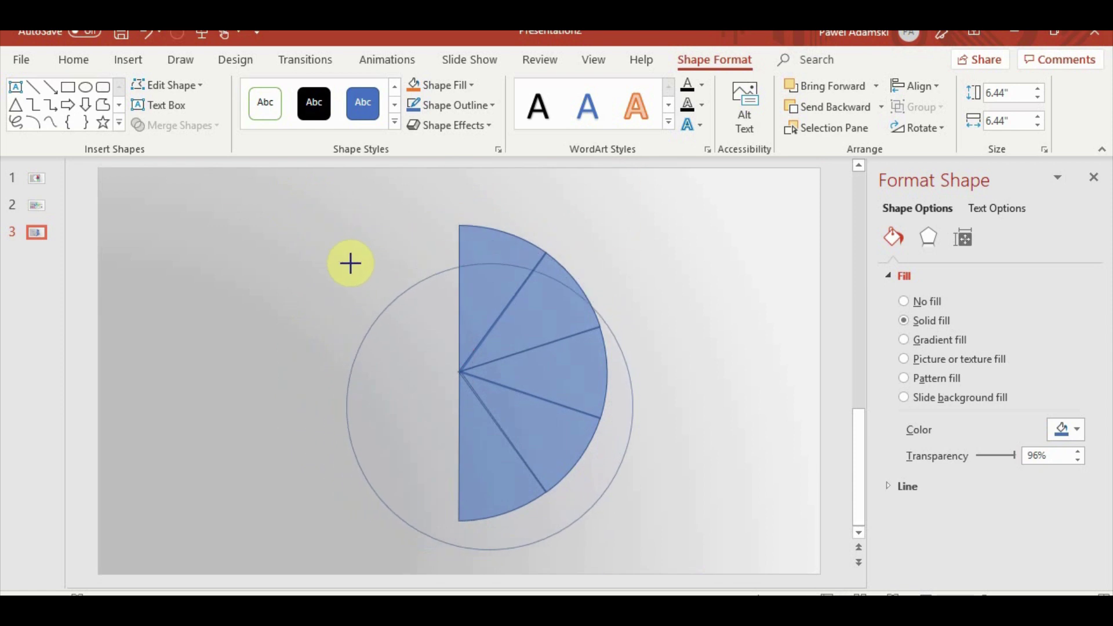
- Drag the faint circle to centre it on the blue fan and enlarge it slightly
{"action": "left_click", "coordinate": [392, 297]}
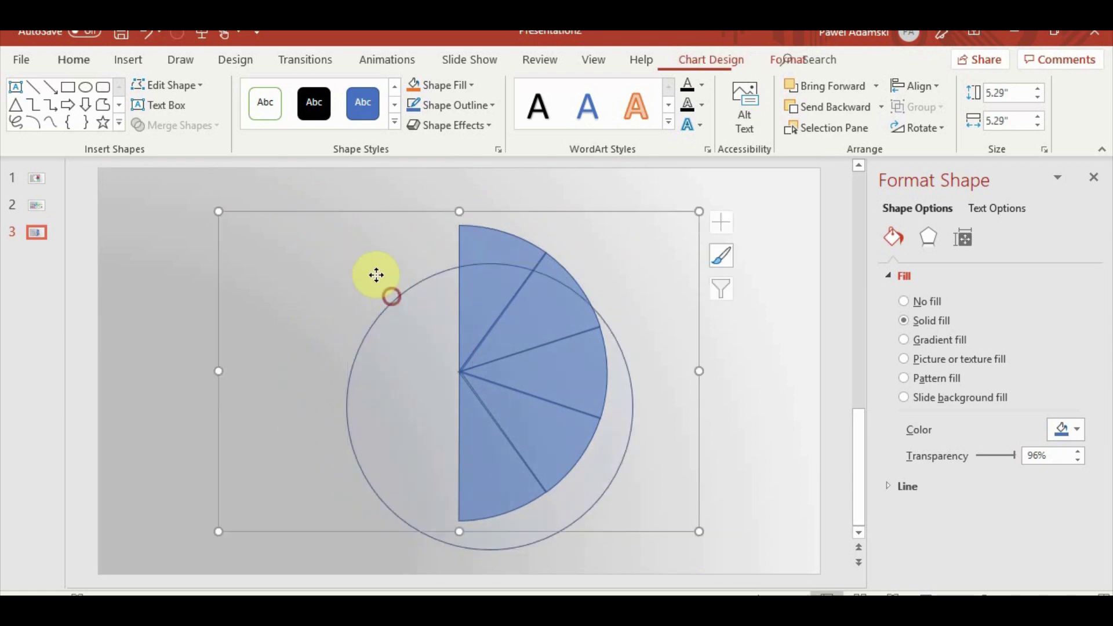
{"action": "left_click", "coordinate": [407, 528]}
{"action": "left_click_drag", "start_coordinate": [407, 527], "coordinate": [381, 493]}
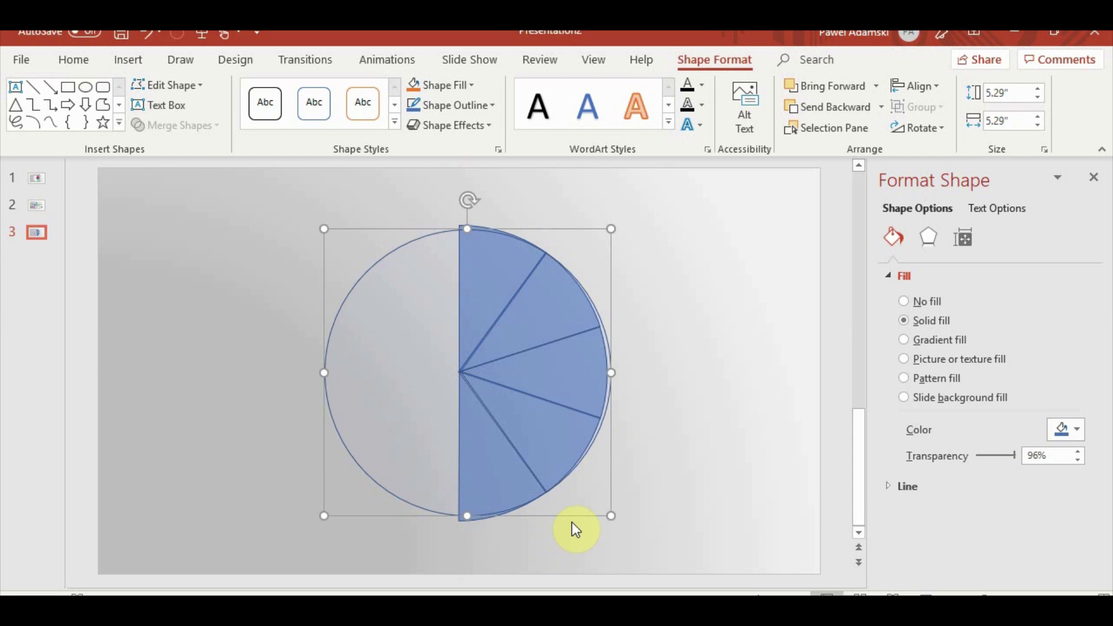
{"action": "left_click_drag", "start_coordinate": [323, 227], "coordinate": [313, 218]}
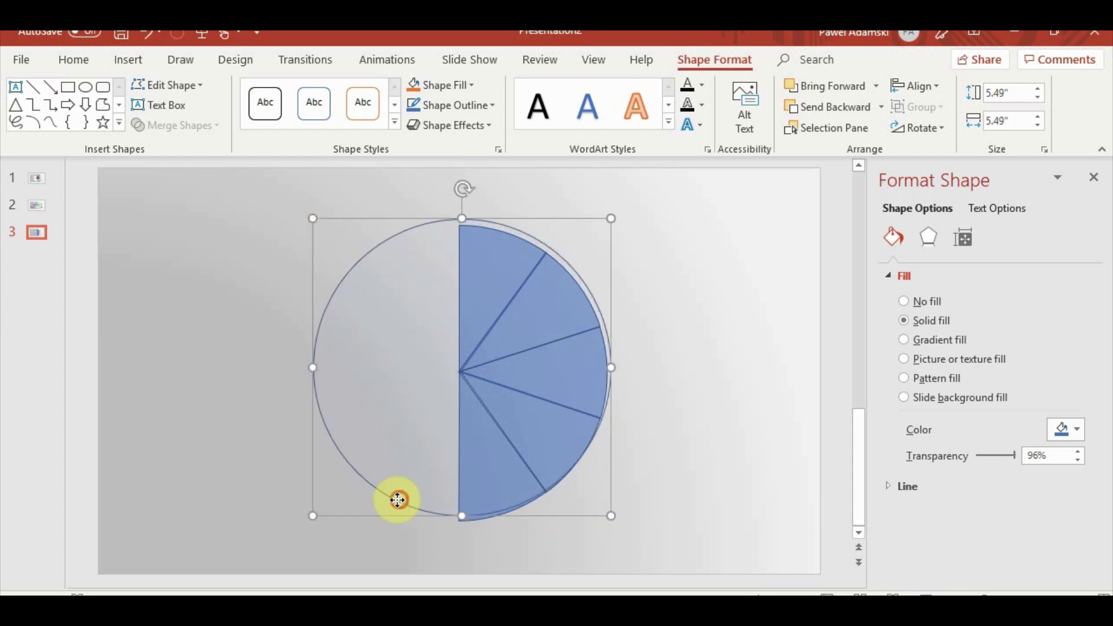
{"action": "left_click_drag", "start_coordinate": [415, 507], "coordinate": [398, 506]}
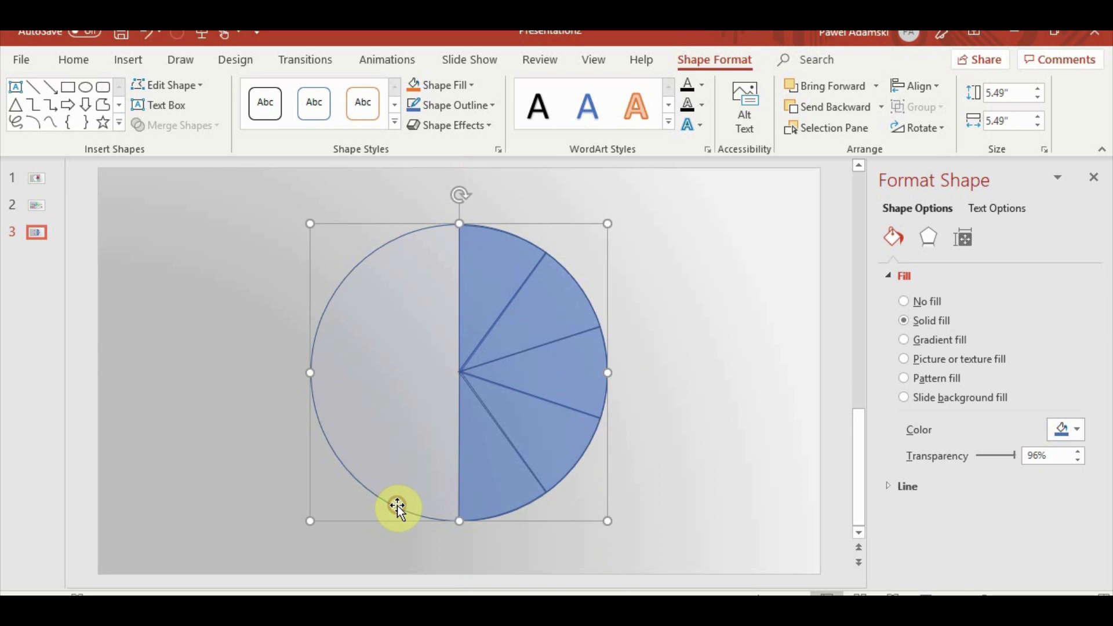
- Enlarge the circle to exactly 5.54" square and nudge it left to line up with the pie
{"action": "key", "text": "shift+Up"}
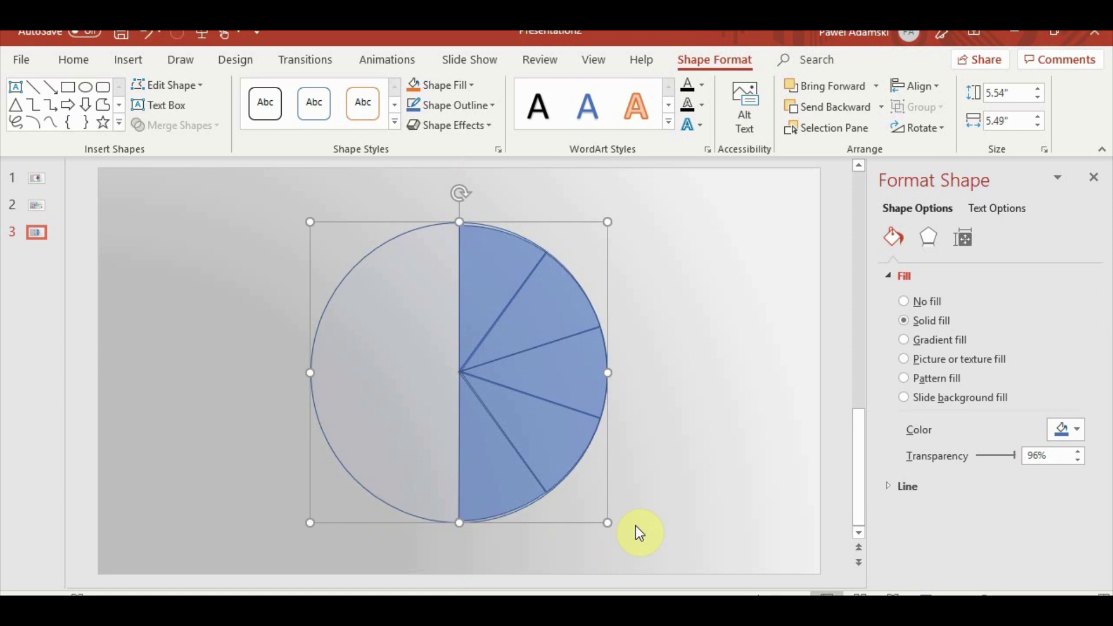
{"action": "key", "text": "shift+Up"}
{"action": "key", "text": "shift+Up"}
{"action": "key", "text": "shift+Up"}
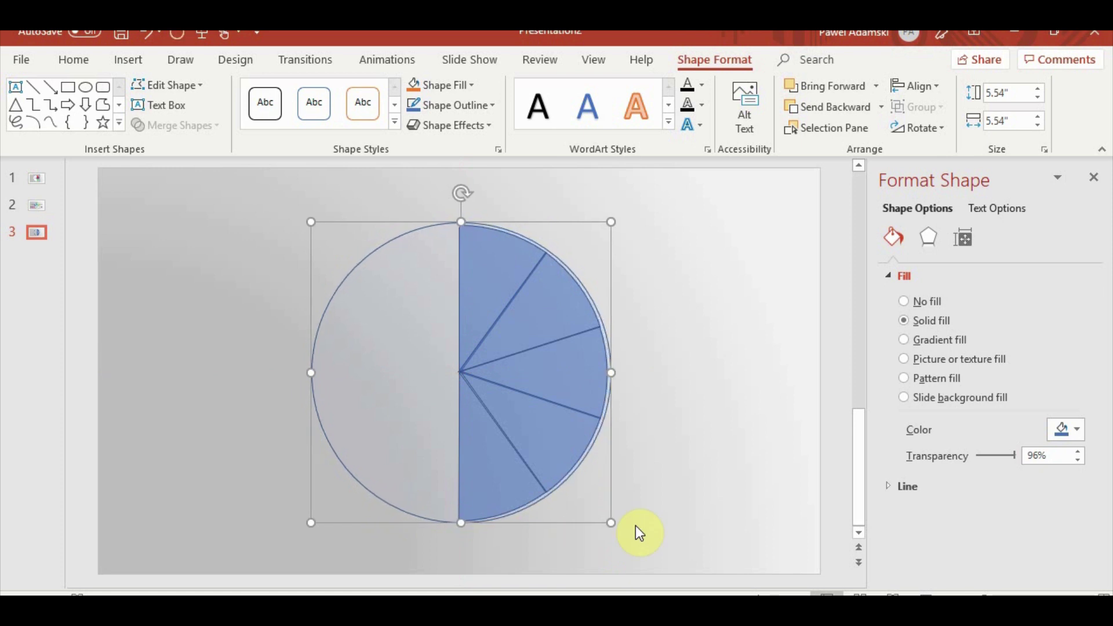
{"action": "key", "text": "ctrl+Left"}
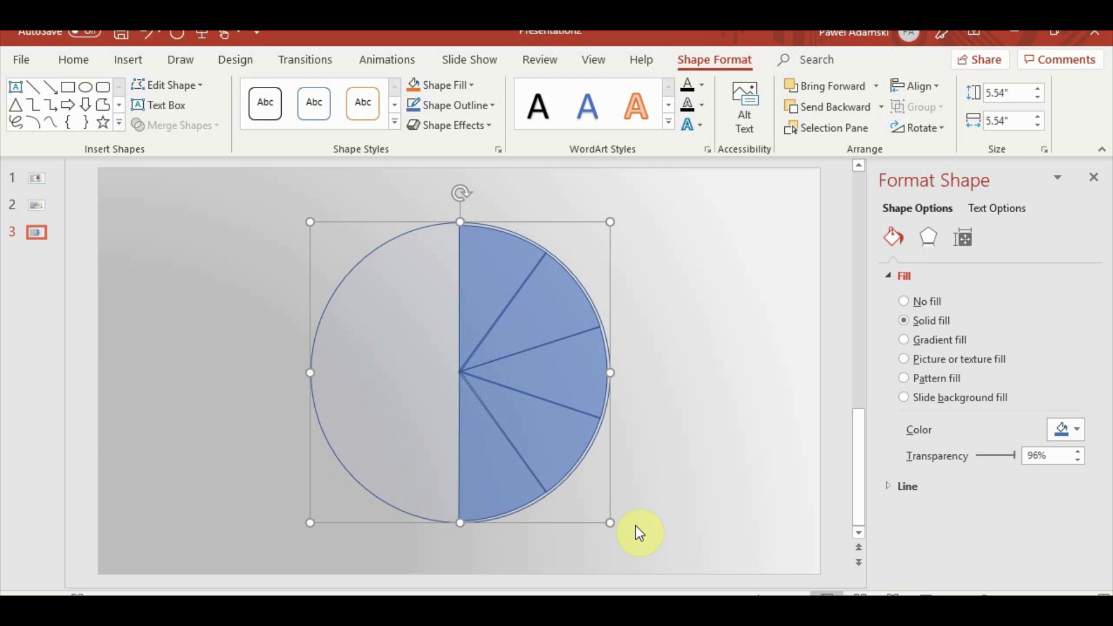
{"action": "left_click", "coordinate": [729, 382]}
{"action": "left_click", "coordinate": [341, 268]}
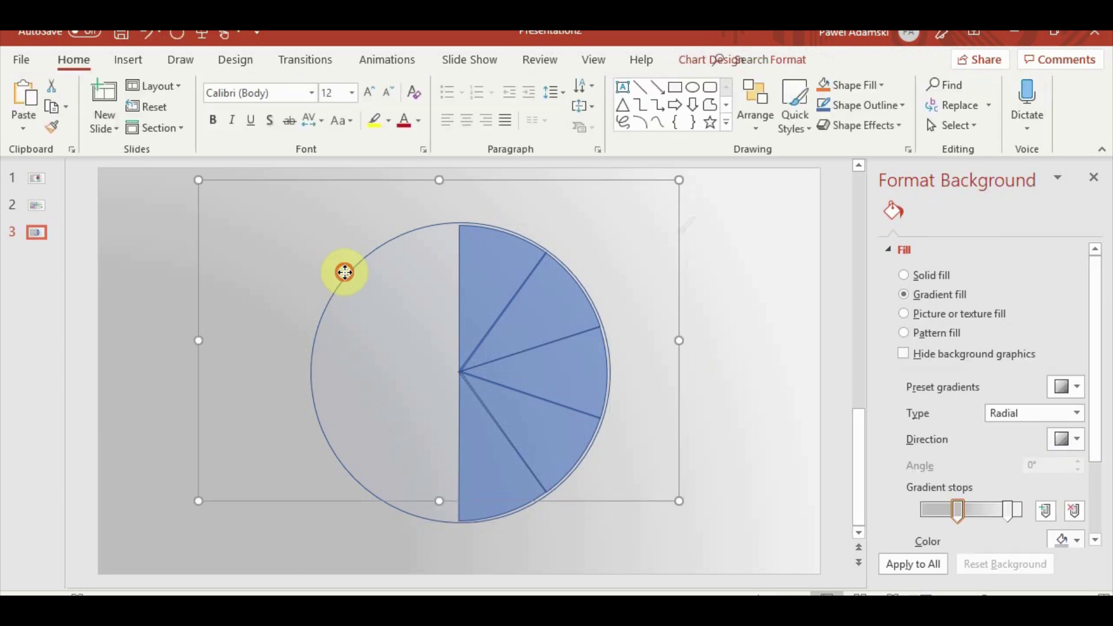
{"action": "key", "text": "Escape"}
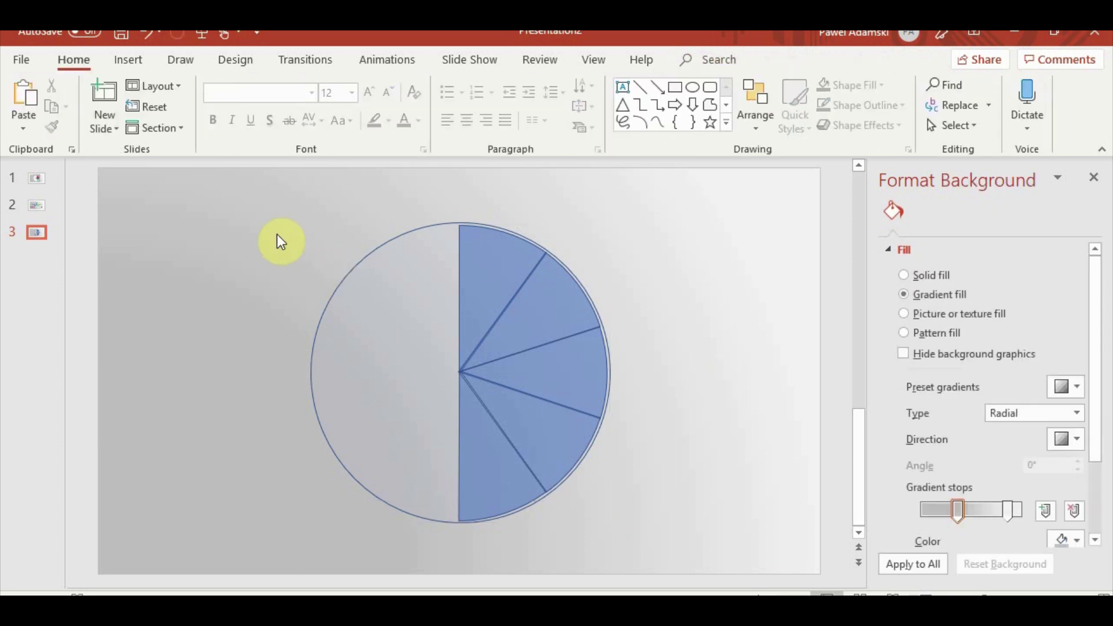
{"action": "left_click", "coordinate": [391, 247]}
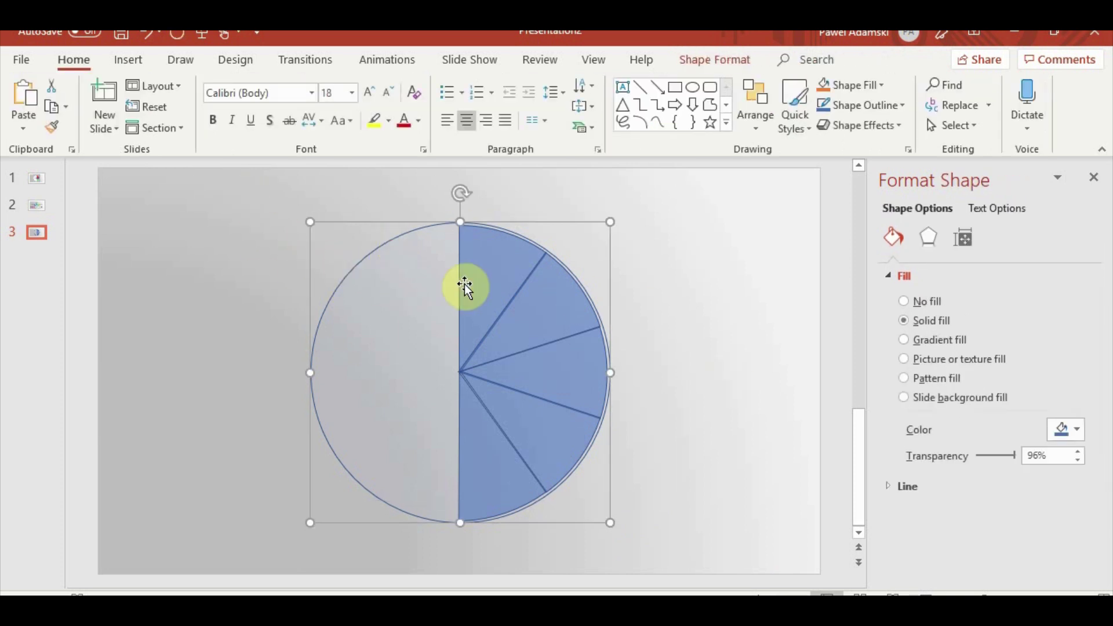
- Duplicate the translucent circle, send the copy to the back and centre-align it with the original
{"action": "key", "text": "ctrl+v"}
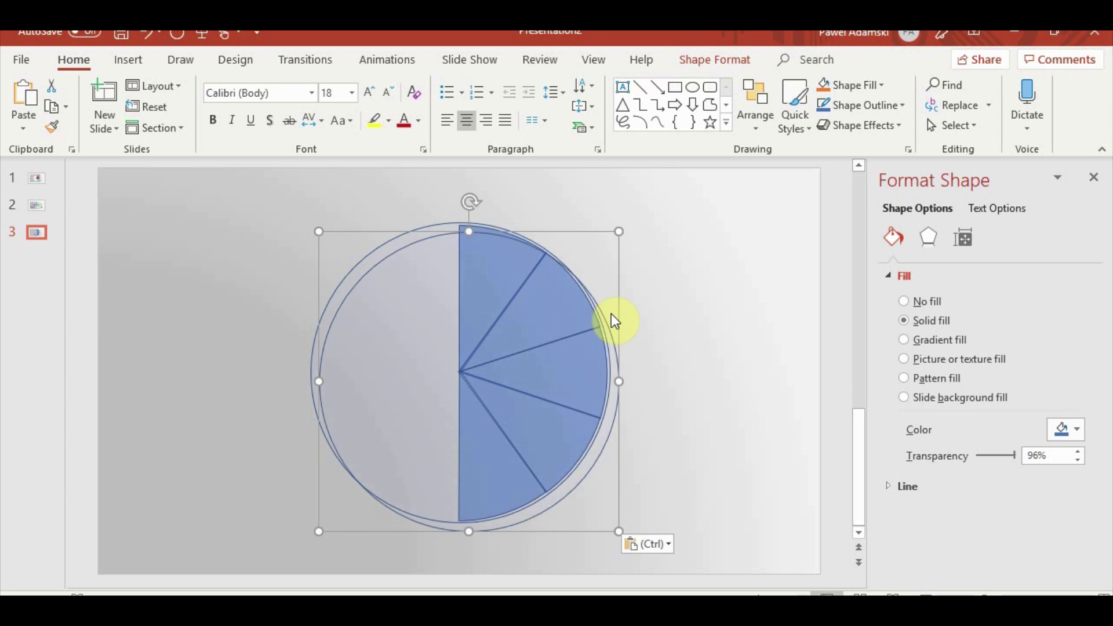
{"action": "left_click_drag", "start_coordinate": [405, 248], "coordinate": [397, 242]}
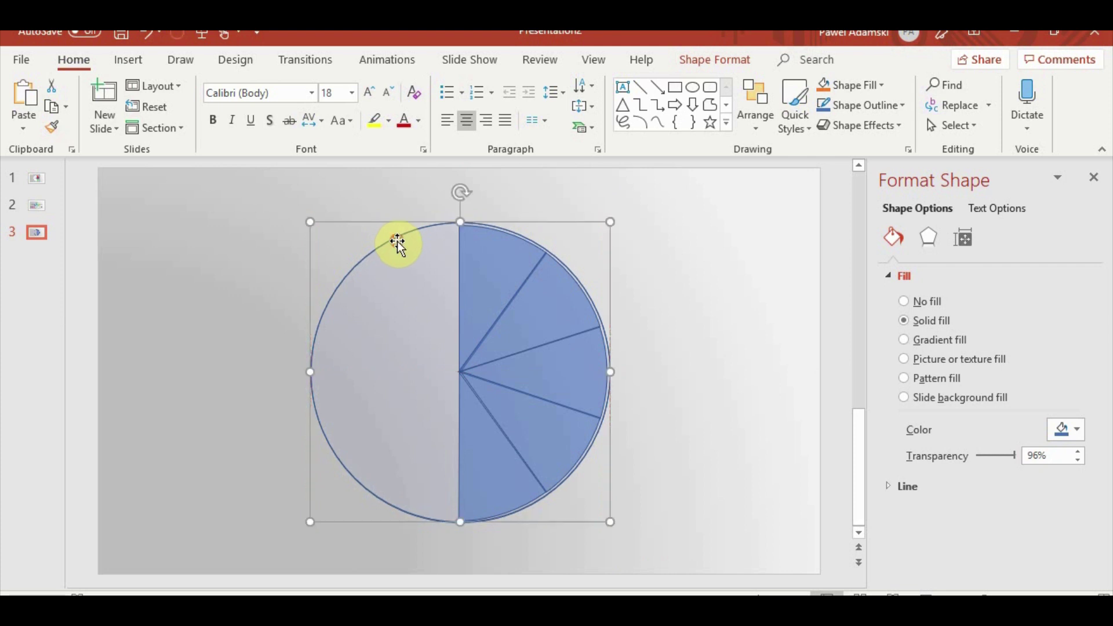
{"action": "left_click", "coordinate": [768, 134]}
{"action": "left_click", "coordinate": [811, 203]}
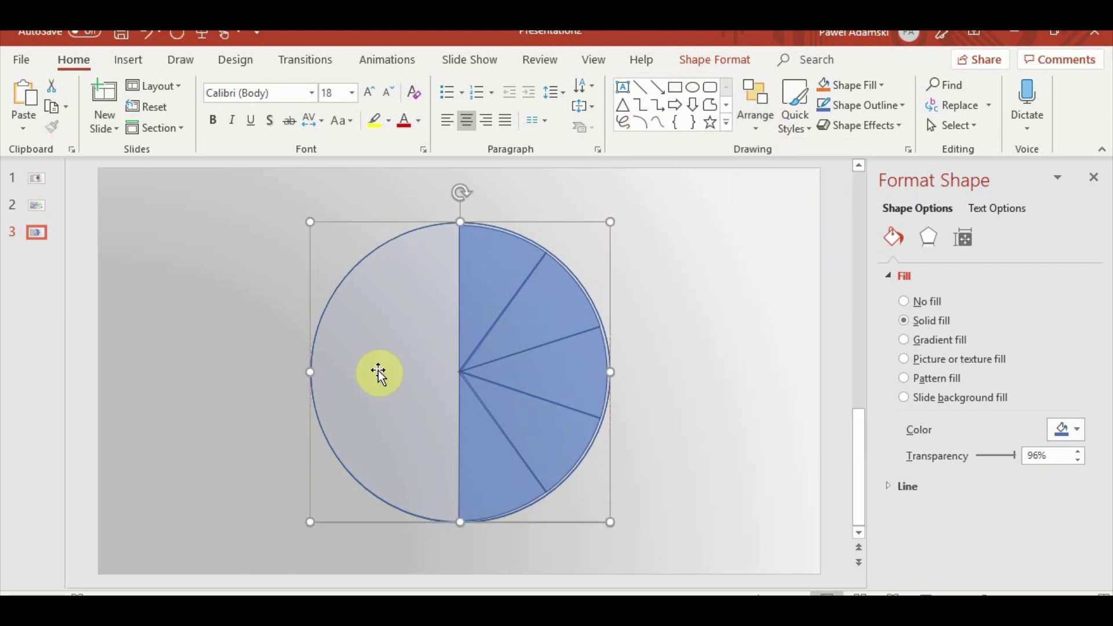
{"action": "left_click", "coordinate": [748, 118]}
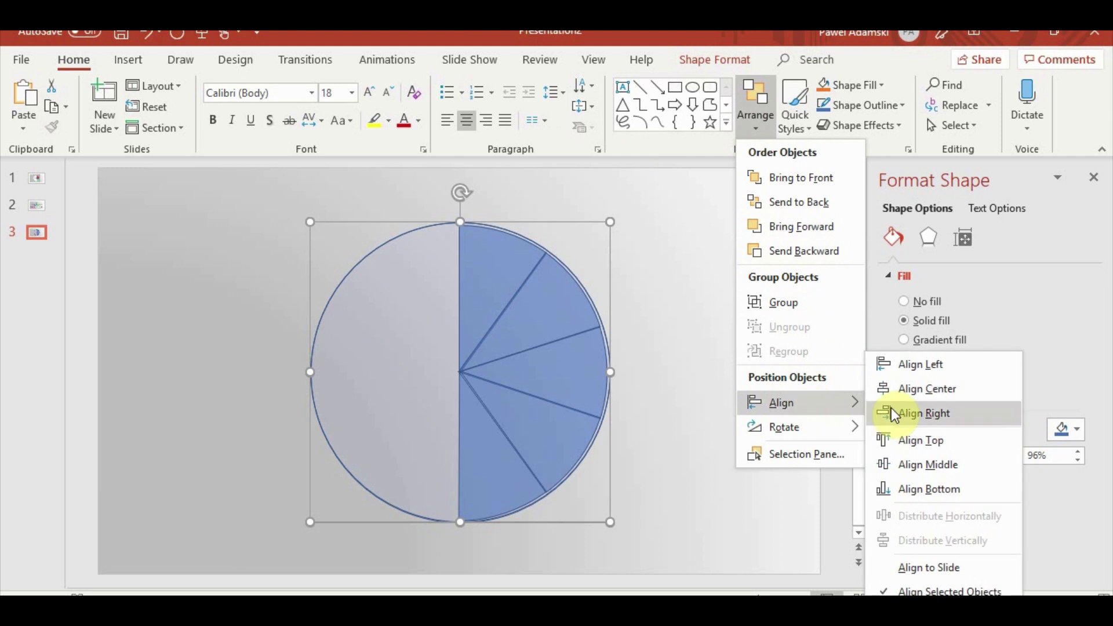
{"action": "left_click", "coordinate": [918, 388]}
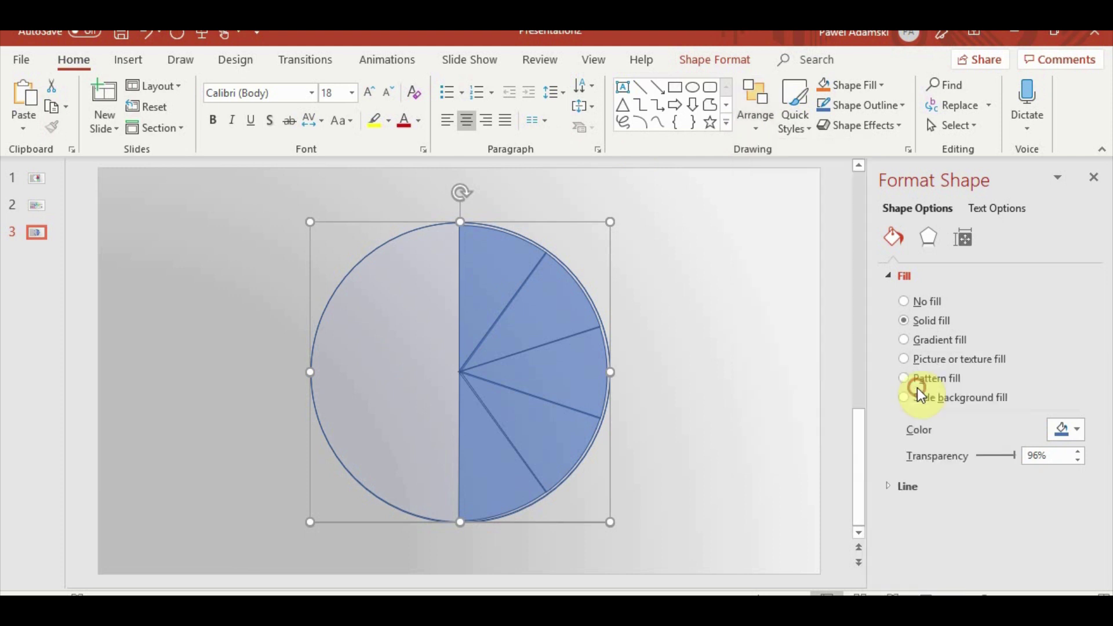
{"action": "left_click", "coordinate": [779, 388]}
{"action": "left_click", "coordinate": [422, 365]}
- Move the copied circle right of the pie and draw a rectangle beside it
{"action": "left_click_drag", "start_coordinate": [377, 365], "coordinate": [657, 370]}
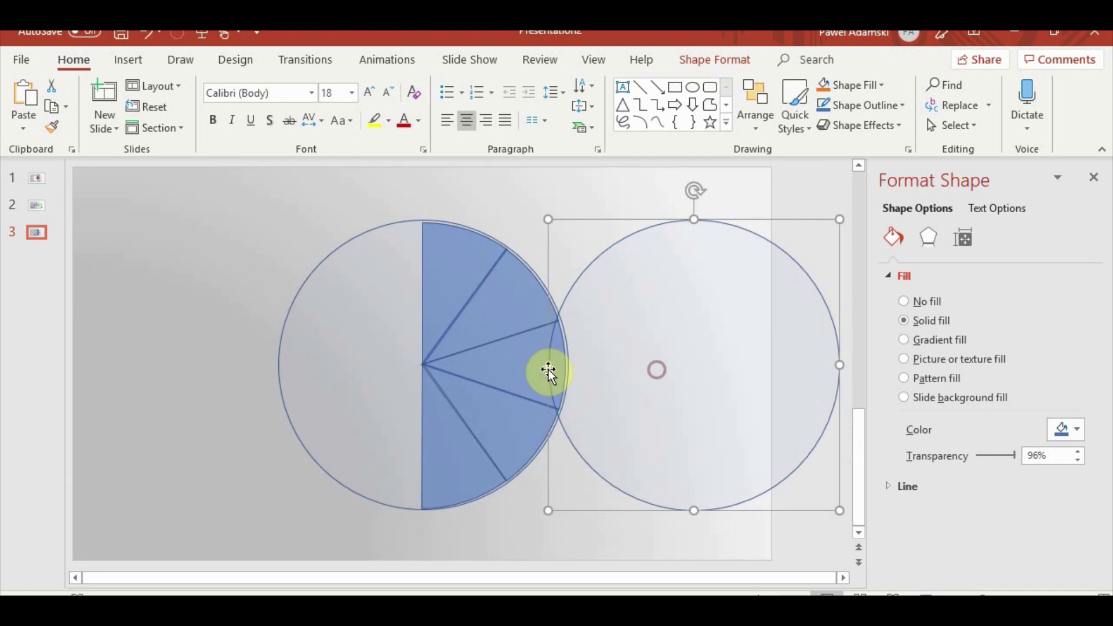
{"action": "left_click", "coordinate": [266, 283]}
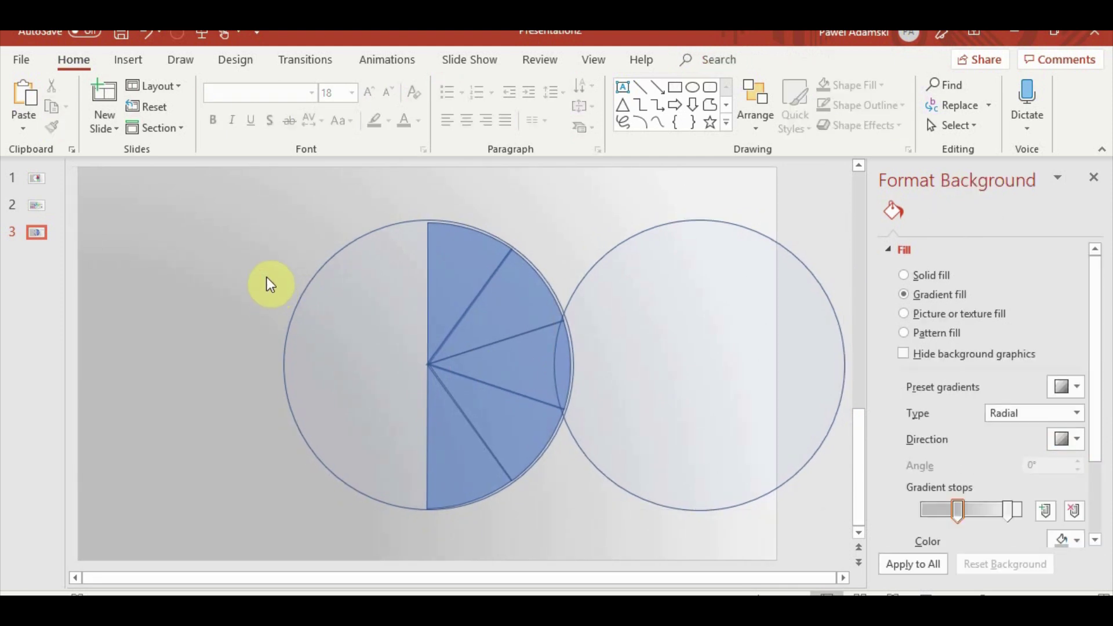
{"action": "left_click", "coordinate": [120, 61]}
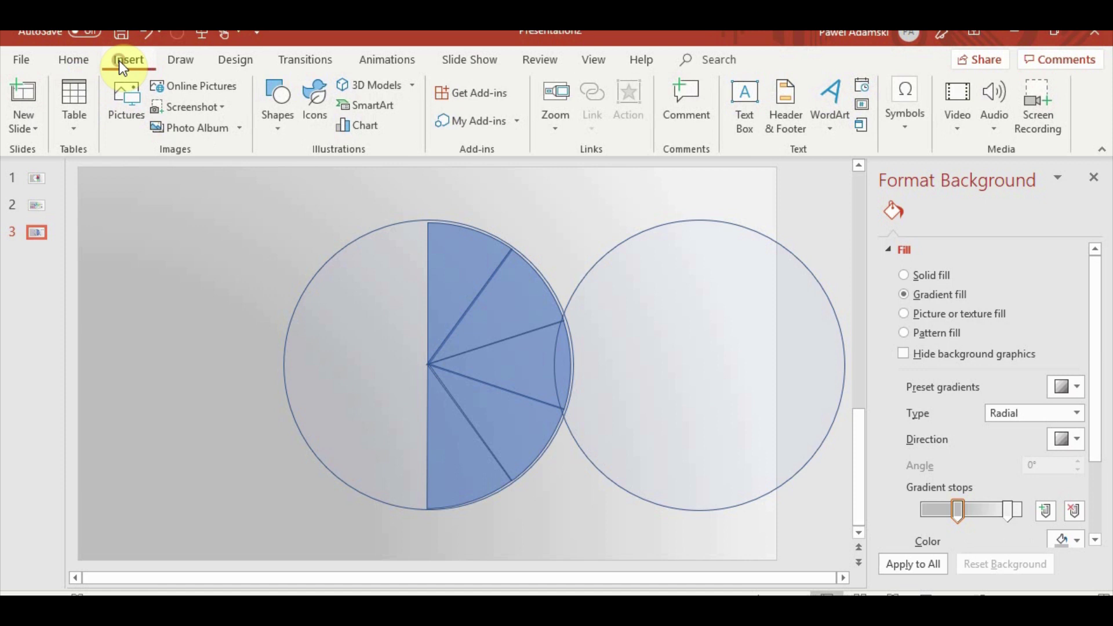
{"action": "left_click", "coordinate": [279, 127]}
{"action": "left_click", "coordinate": [319, 172]}
{"action": "left_click_drag", "start_coordinate": [690, 176], "coordinate": [858, 559]}
- Align the blue rectangle's left edge with the copied circle's centre
{"action": "mouse_move", "coordinate": [752, 439]}
{"action": "left_mouse_down"}
{"action": "mouse_move", "coordinate": [791, 429]}
{"action": "mouse_move", "coordinate": [748, 419]}
{"action": "mouse_move", "coordinate": [772, 421]}
{"action": "left_mouse_up"}
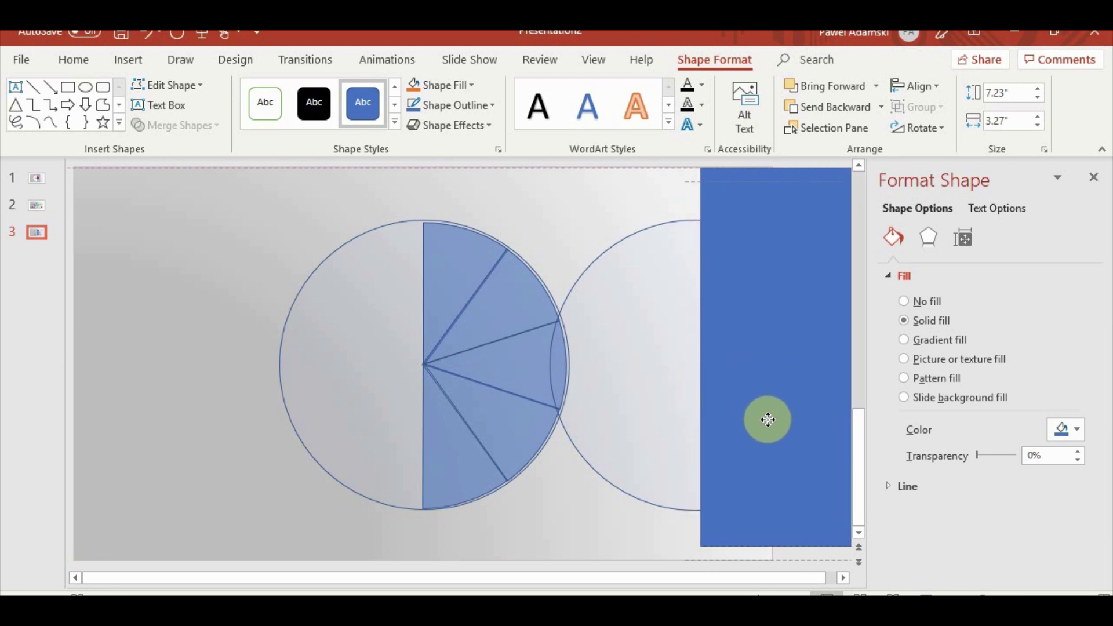
{"action": "left_click_drag", "start_coordinate": [764, 210], "coordinate": [758, 204]}
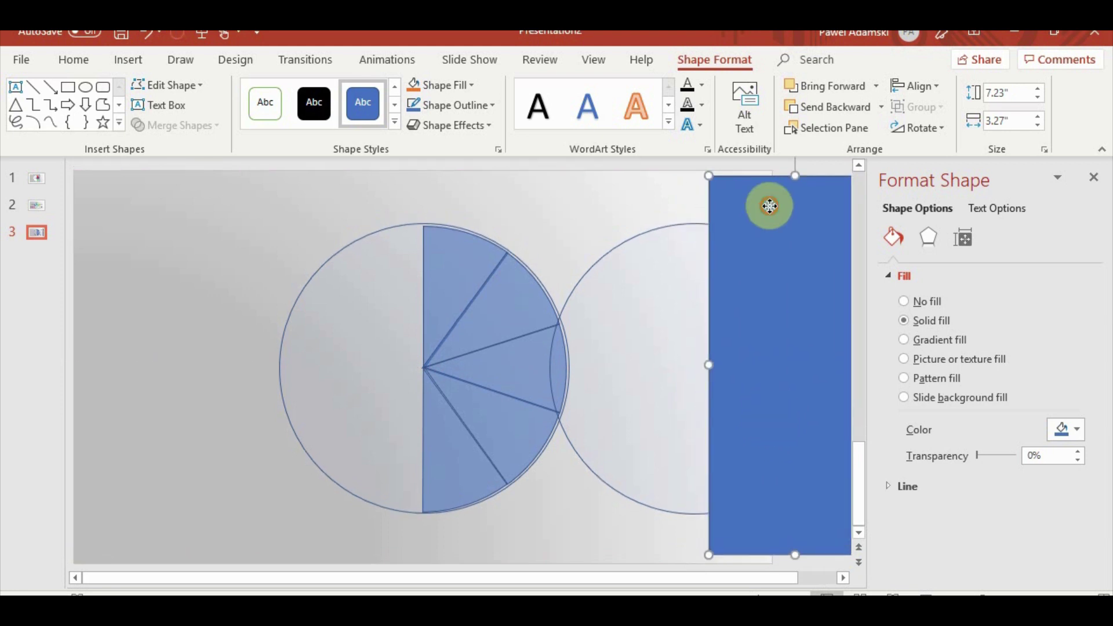
{"action": "scroll", "coordinate": [748, 301], "scroll_direction": "up", "scroll_amount": 5, "text": "ctrl"}
{"action": "scroll", "coordinate": [638, 377], "scroll_direction": "up", "scroll_amount": 5, "text": "ctrl"}
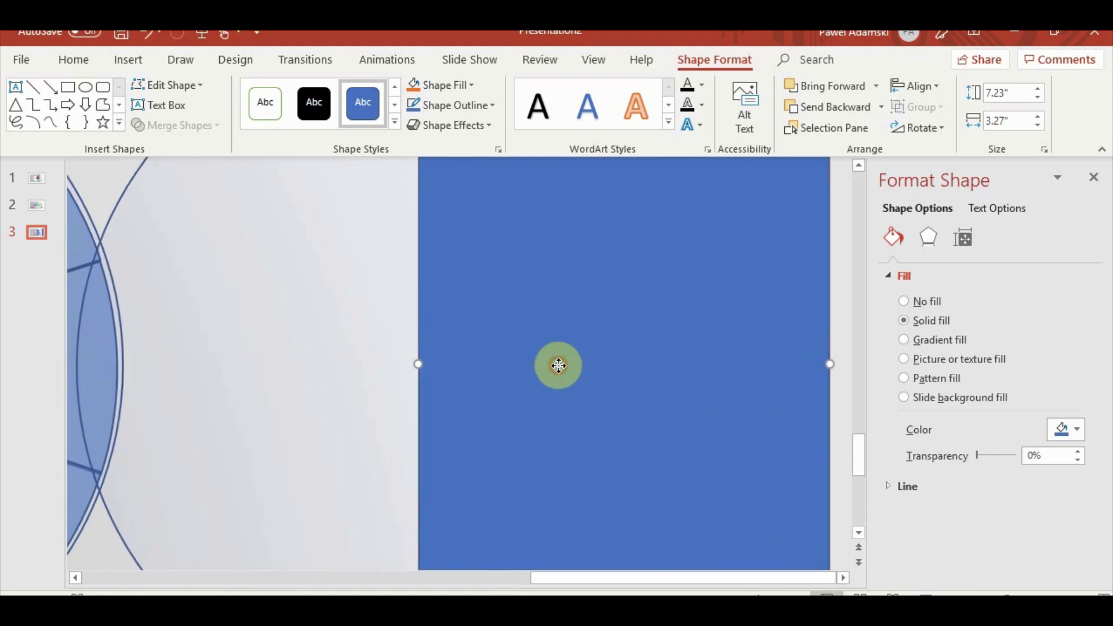
{"action": "mouse_move", "coordinate": [567, 365]}
{"action": "left_mouse_down"}
{"action": "mouse_move", "coordinate": [664, 372]}
{"action": "mouse_move", "coordinate": [649, 373]}
{"action": "left_mouse_up"}
{"action": "scroll", "coordinate": [515, 381], "scroll_direction": "down", "scroll_amount": 3, "text": "ctrl"}
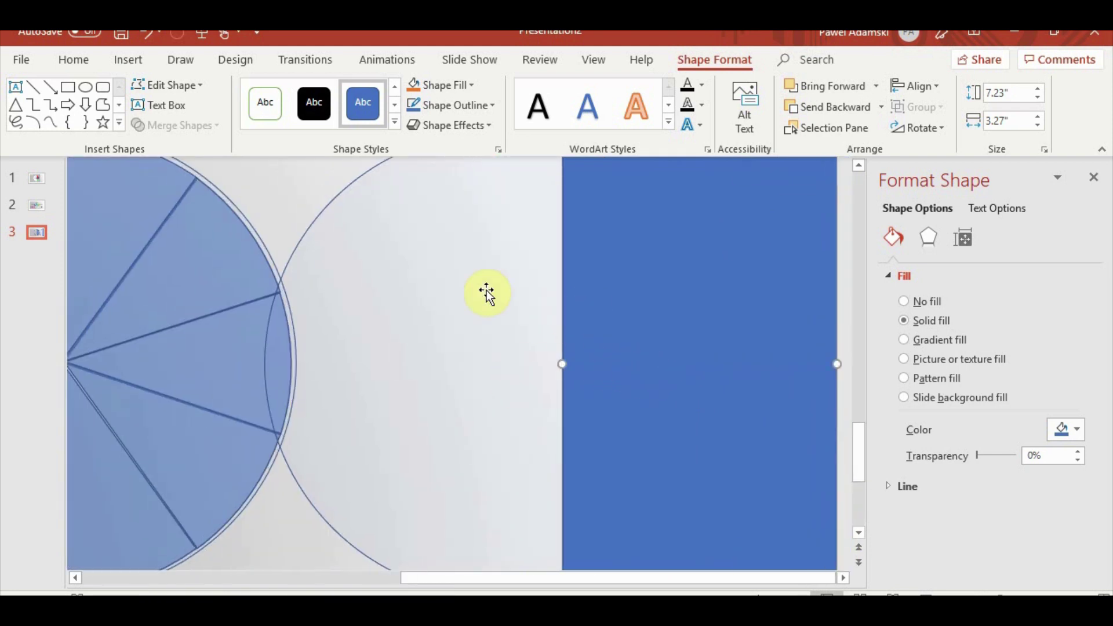
{"action": "left_click", "coordinate": [619, 319]}
{"action": "left_click", "coordinate": [745, 279]}
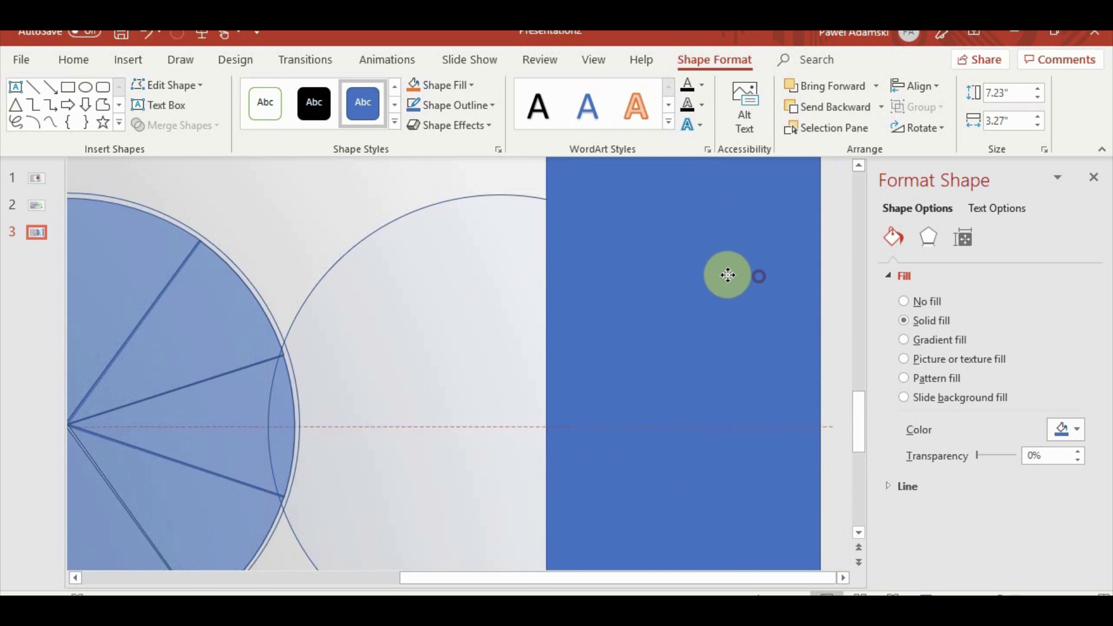
{"action": "left_click_drag", "start_coordinate": [745, 278], "coordinate": [529, 276]}
{"action": "left_click", "coordinate": [528, 276]}
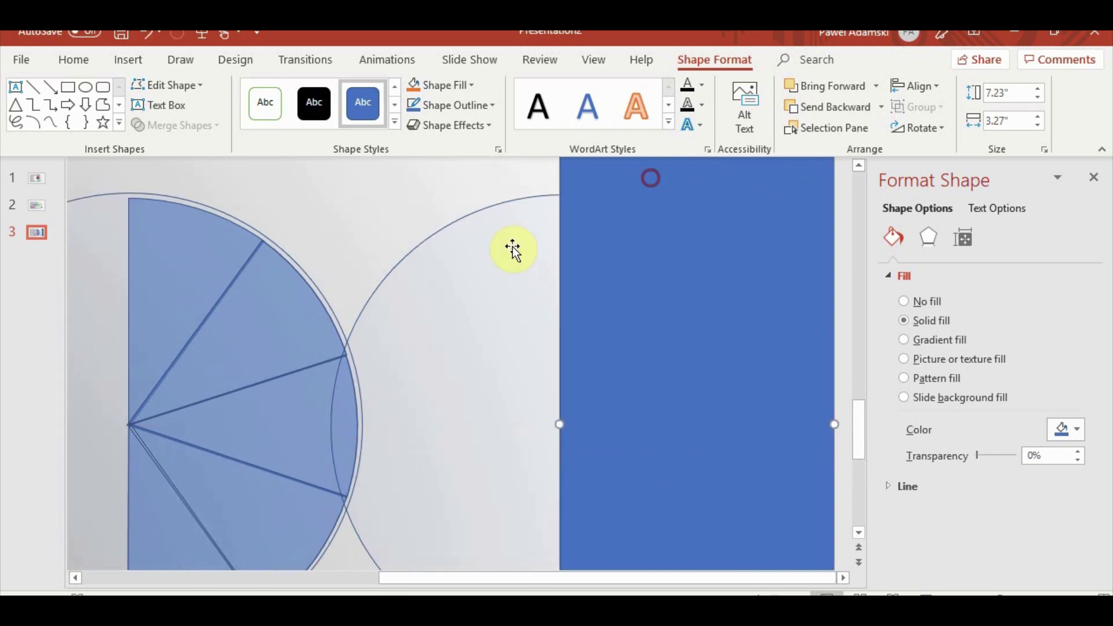
{"action": "left_click", "coordinate": [629, 187], "text": "shift"}
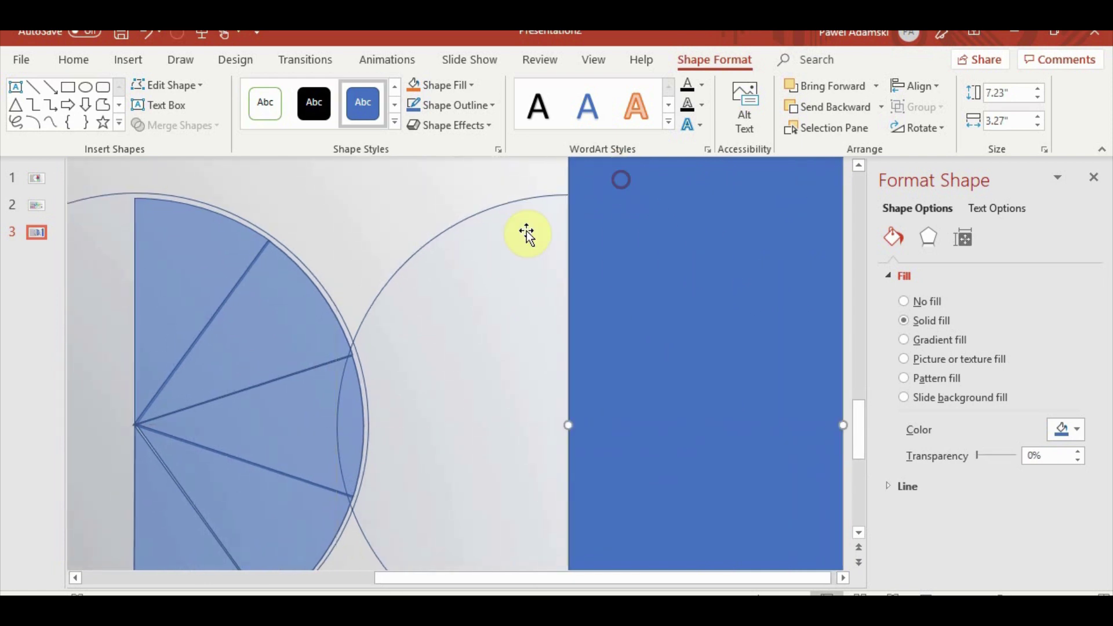
- Widen the rectangle to the right and select it together with the copied circle
{"action": "scroll", "coordinate": [551, 331], "scroll_direction": "down", "scroll_amount": 4, "text": "ctrl"}
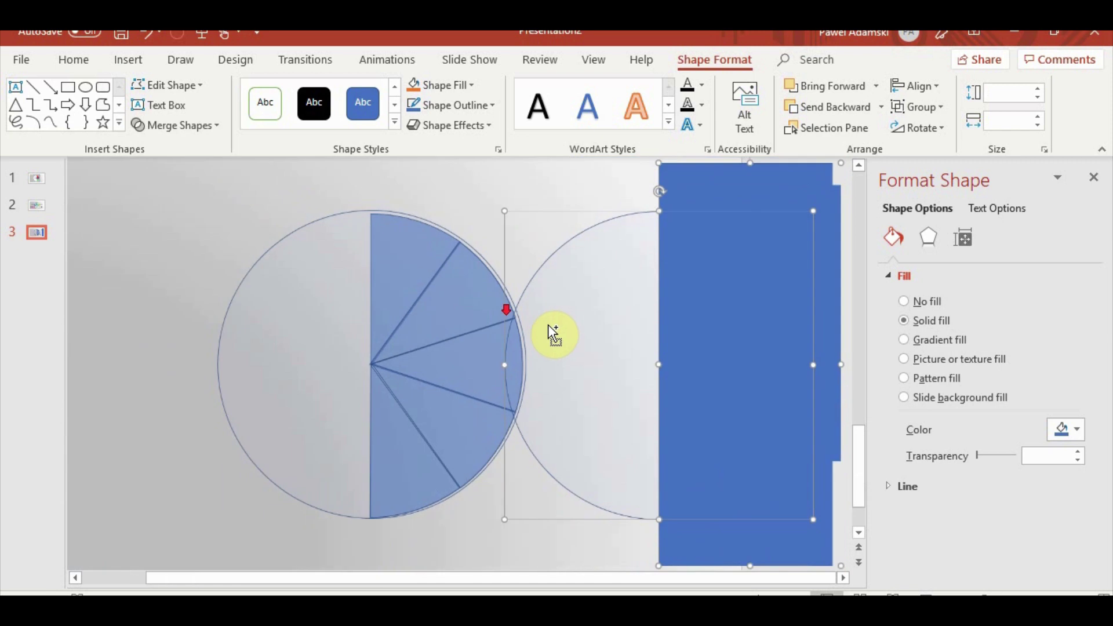
{"action": "left_click", "coordinate": [480, 540]}
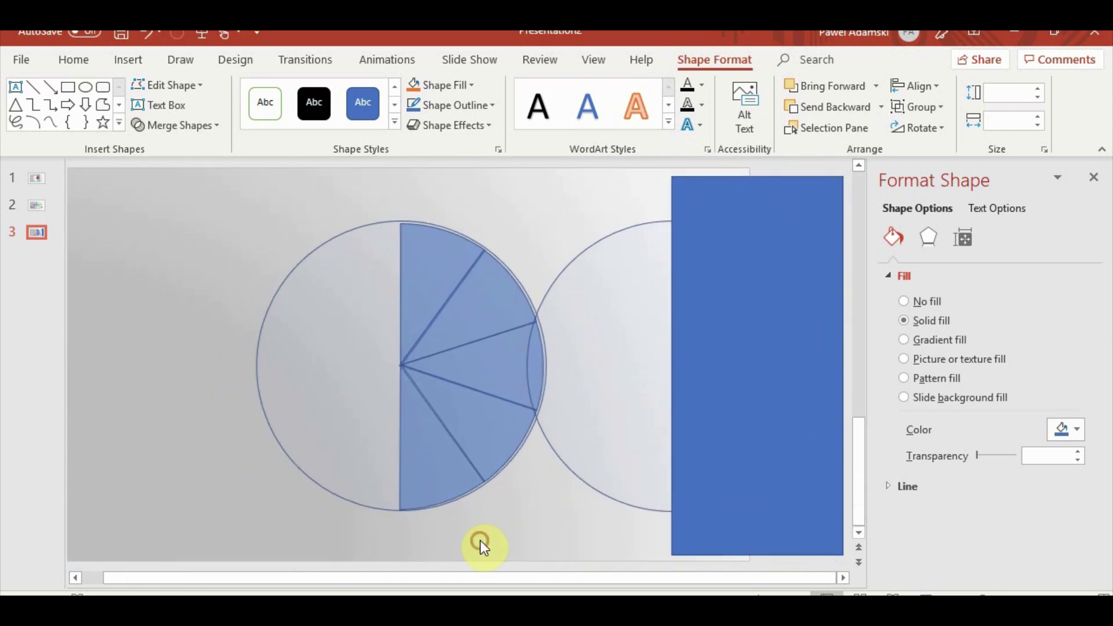
{"action": "left_click", "coordinate": [698, 381]}
{"action": "scroll", "coordinate": [736, 380], "scroll_direction": "down", "scroll_amount": 3, "text": "ctrl"}
{"action": "scroll", "coordinate": [736, 381], "scroll_direction": "down", "scroll_amount": 1, "text": "ctrl"}
{"action": "left_click_drag", "start_coordinate": [689, 364], "coordinate": [728, 364]}
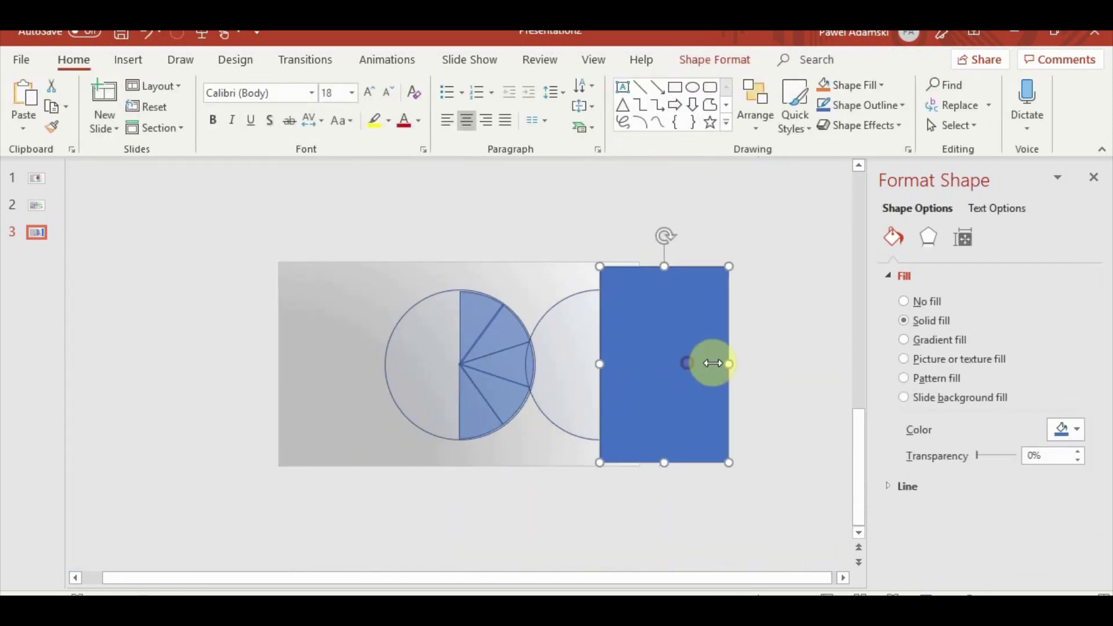
{"action": "left_click", "coordinate": [576, 372], "text": "shift"}
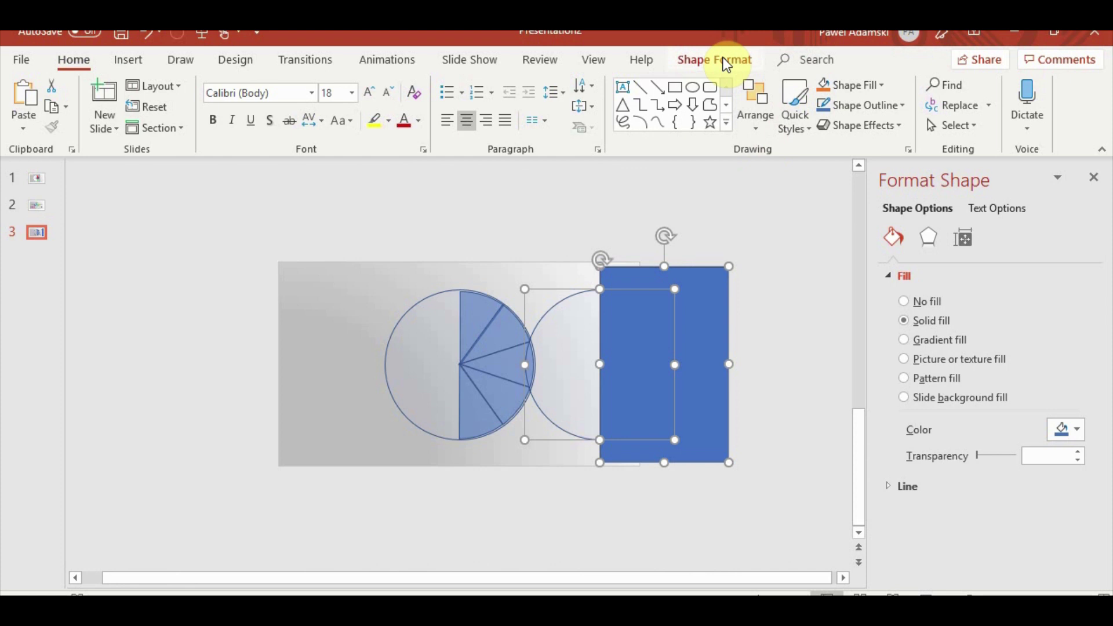
- Subtract the rectangle from the circle with Merge Shapes, leaving a half-circle
{"action": "left_click", "coordinate": [105, 123]}
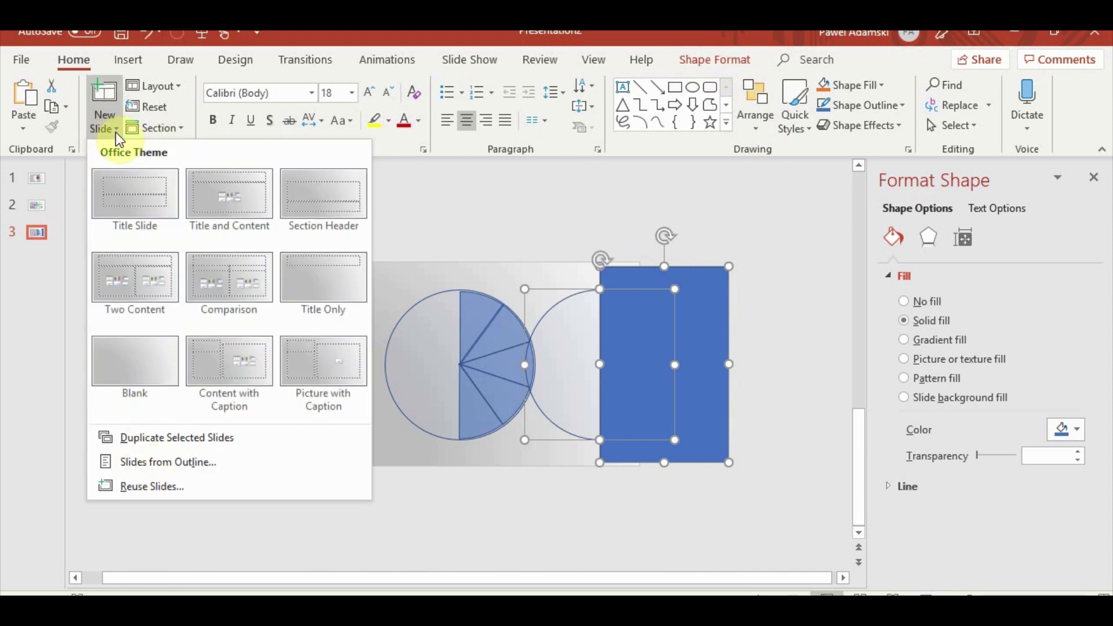
{"action": "left_click", "coordinate": [104, 123]}
{"action": "left_click", "coordinate": [717, 60]}
{"action": "left_click", "coordinate": [178, 128]}
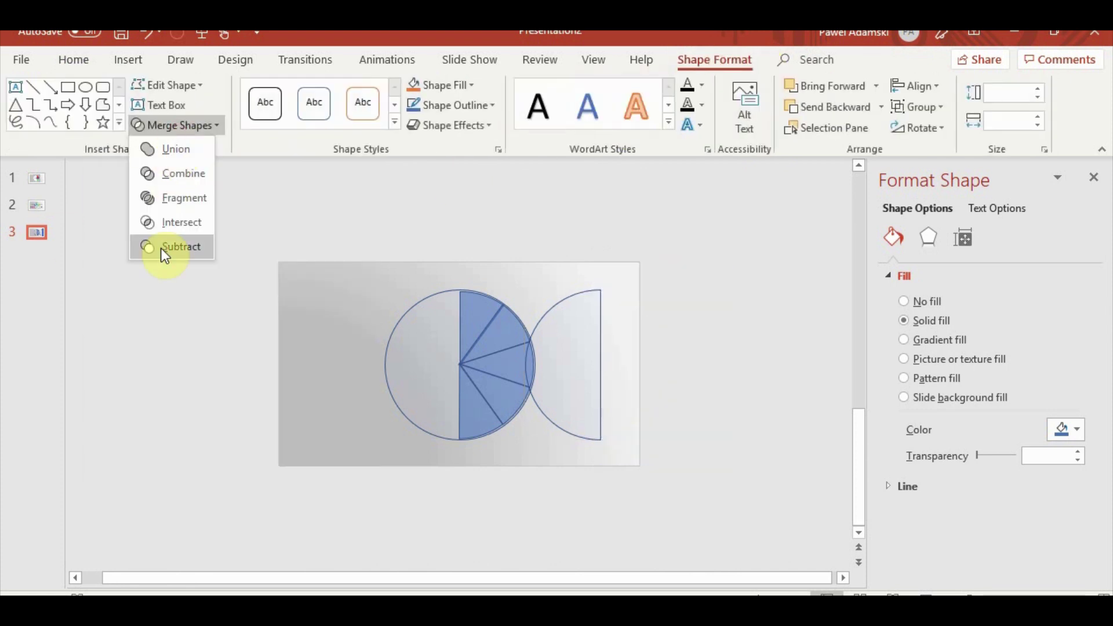
{"action": "left_click", "coordinate": [165, 248]}
- Move the half-circle onto the left side of the pie
{"action": "scroll", "coordinate": [604, 437], "scroll_direction": "up", "scroll_amount": 2}
{"action": "scroll", "coordinate": [655, 440], "scroll_direction": "up", "scroll_amount": 2}
{"action": "scroll", "coordinate": [671, 418], "scroll_direction": "up", "scroll_amount": 1}
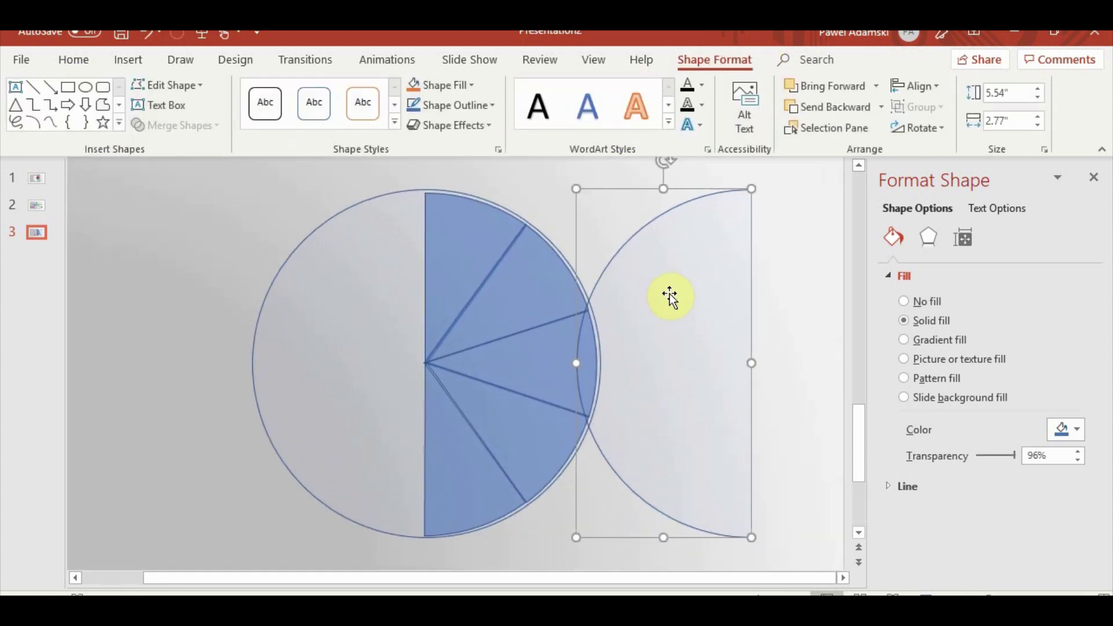
{"action": "left_click_drag", "start_coordinate": [670, 296], "coordinate": [233, 335]}
{"action": "left_click", "coordinate": [355, 375]}
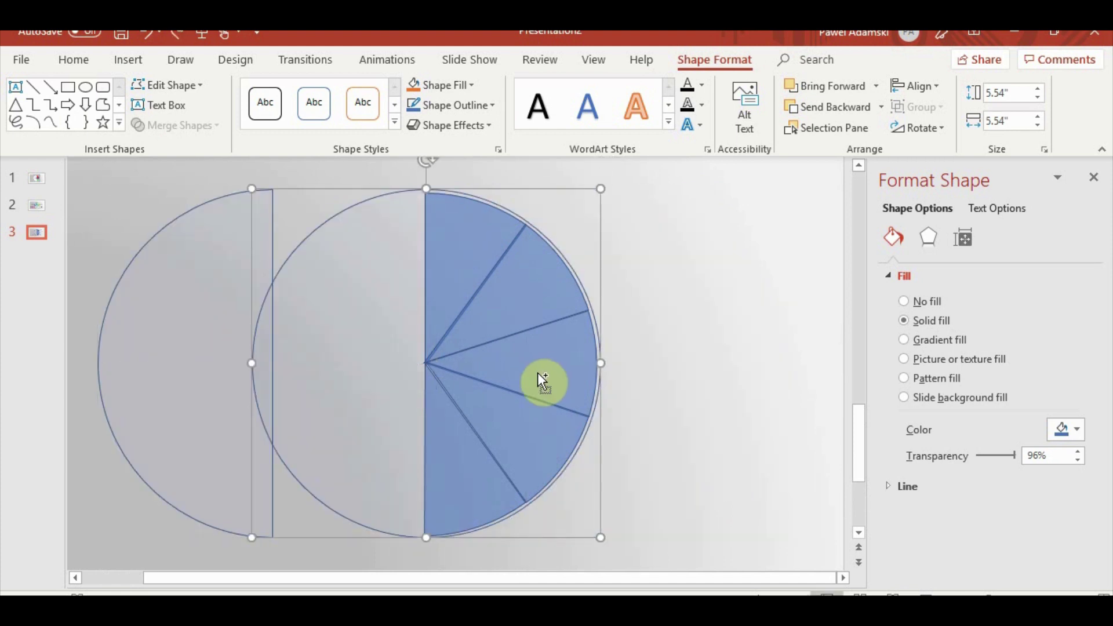
{"action": "left_click", "coordinate": [185, 388]}
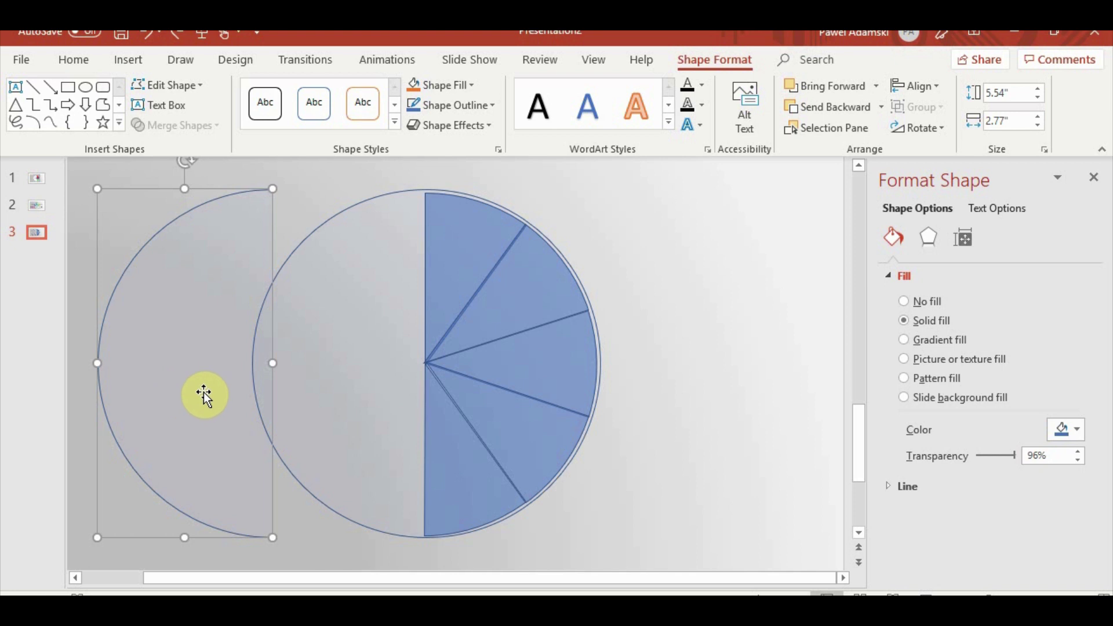
- Give the half-circle a white fill, 0% transparency and no outline
{"action": "left_click", "coordinate": [471, 85]}
{"action": "left_click", "coordinate": [413, 131]}
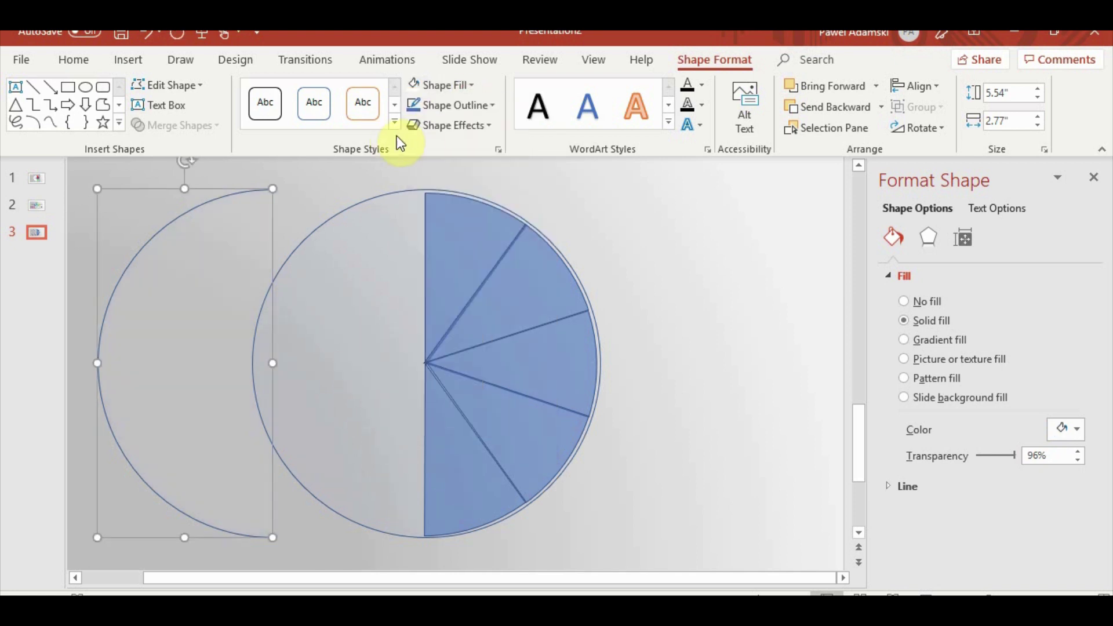
{"action": "left_click_drag", "start_coordinate": [971, 452], "coordinate": [922, 449]}
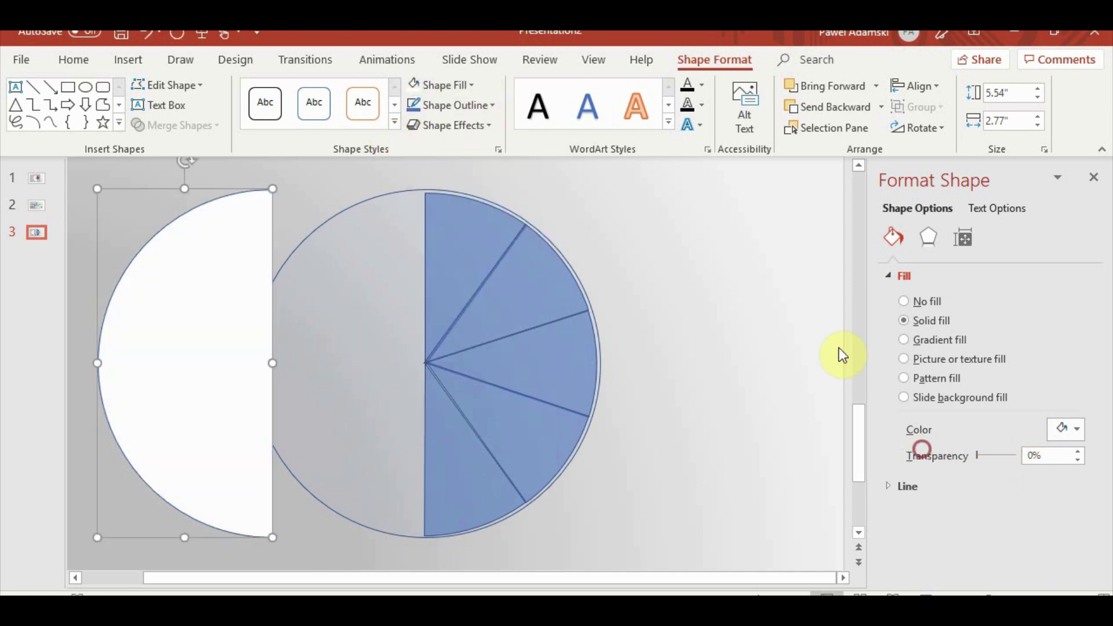
{"action": "left_click", "coordinate": [439, 109]}
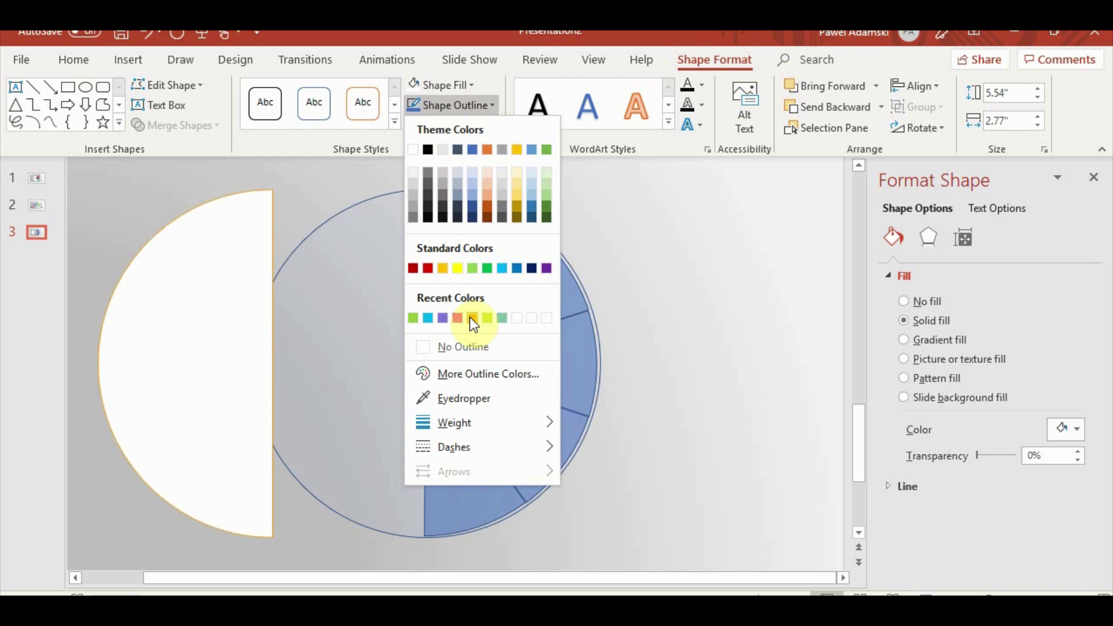
{"action": "left_click", "coordinate": [470, 343]}
- Place the white half-circle over the pie's left side and paste a duplicate of it
{"action": "left_click_drag", "start_coordinate": [206, 336], "coordinate": [359, 343]}
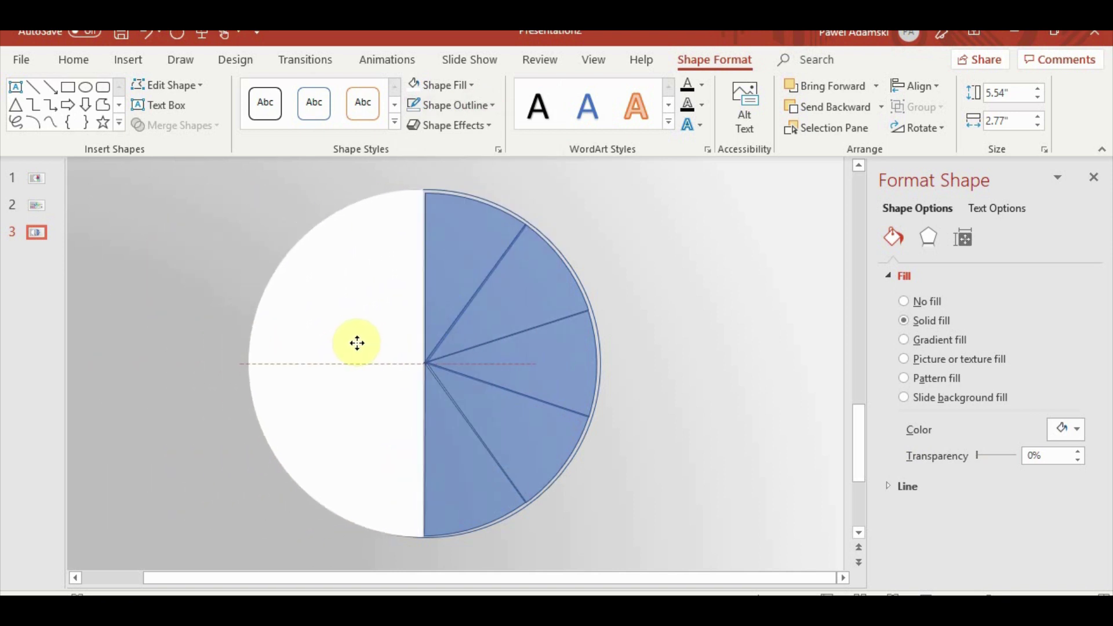
{"action": "left_click_drag", "start_coordinate": [359, 342], "coordinate": [644, 325]}
{"action": "key", "text": "ctrl+c"}
{"action": "key", "text": "ctrl+v"}
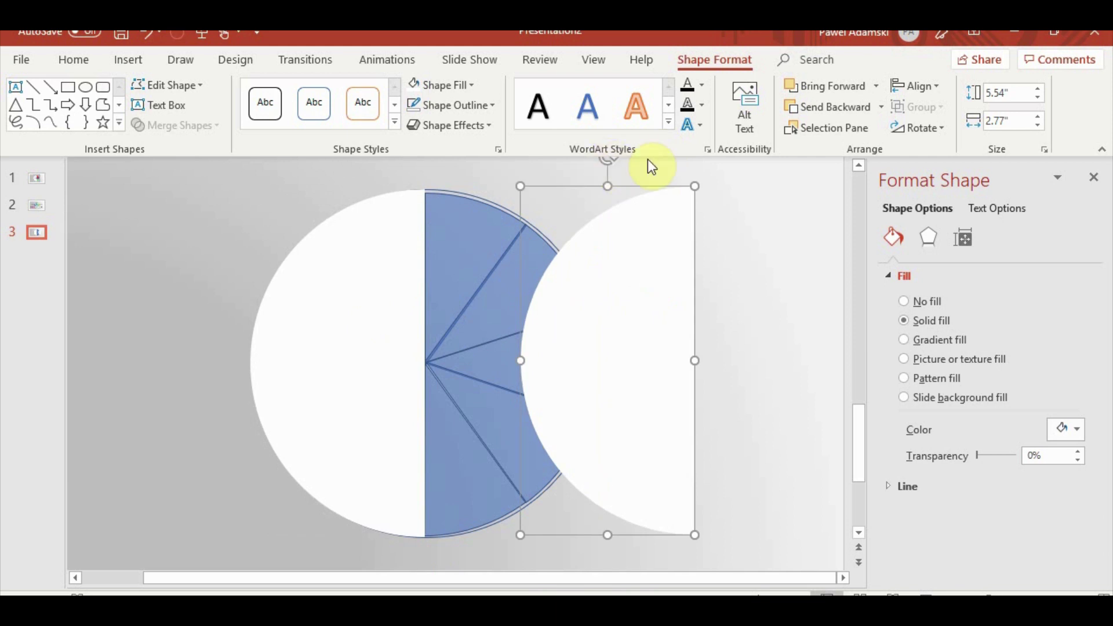
- Flip the duplicate half-circle horizontally, move it over the blue wedges, and nudge it left to align
{"action": "left_click", "coordinate": [928, 127]}
{"action": "left_click", "coordinate": [945, 224]}
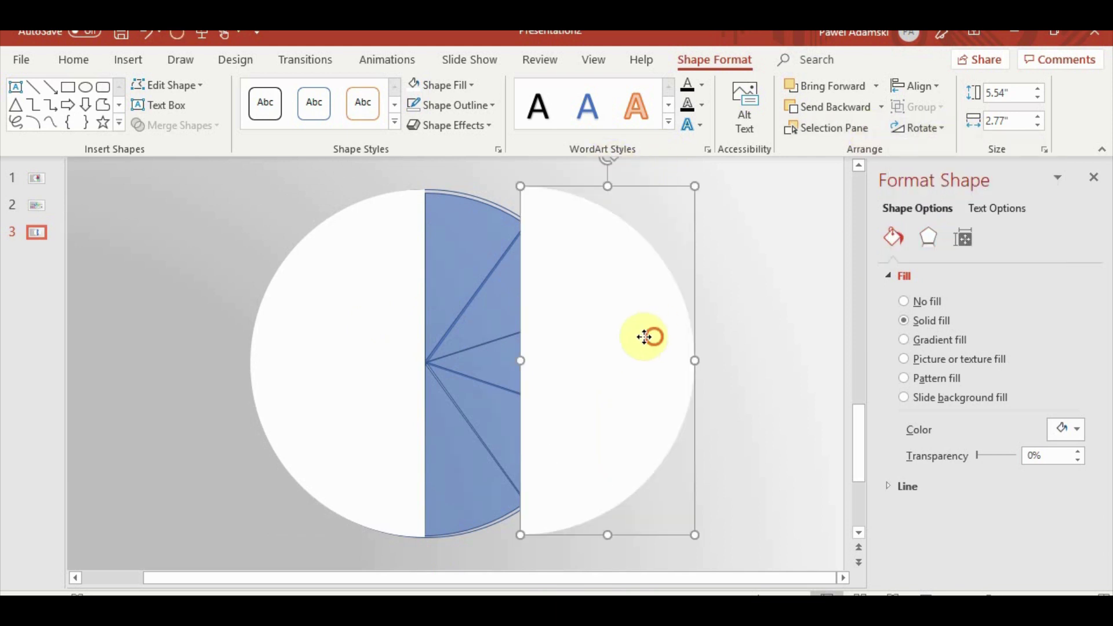
{"action": "left_click_drag", "start_coordinate": [644, 337], "coordinate": [558, 340]}
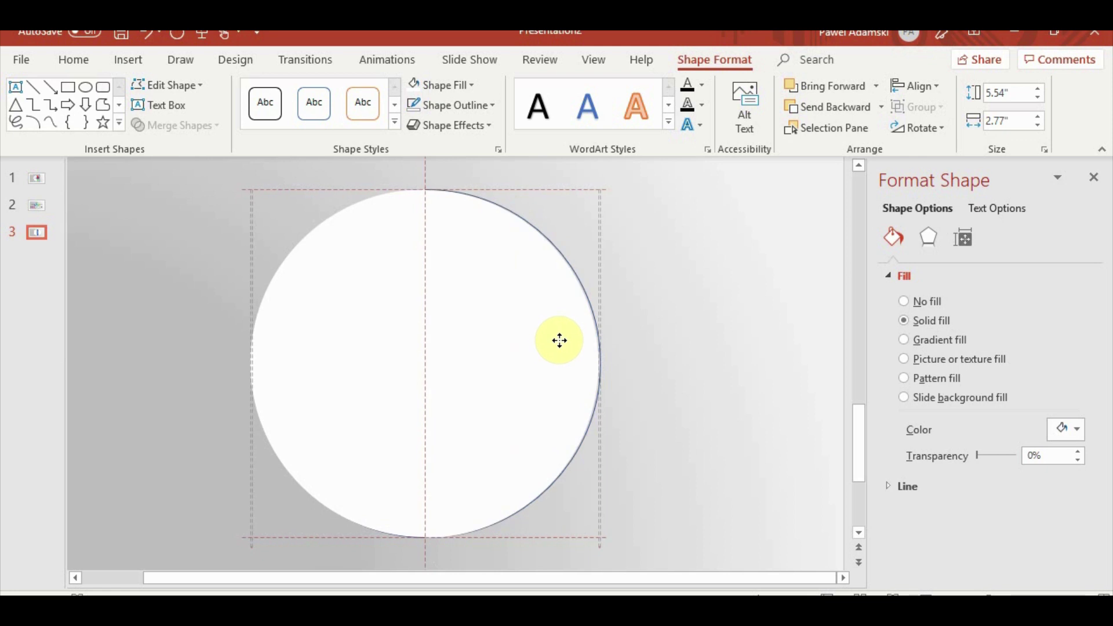
{"action": "left_click", "coordinate": [639, 394]}
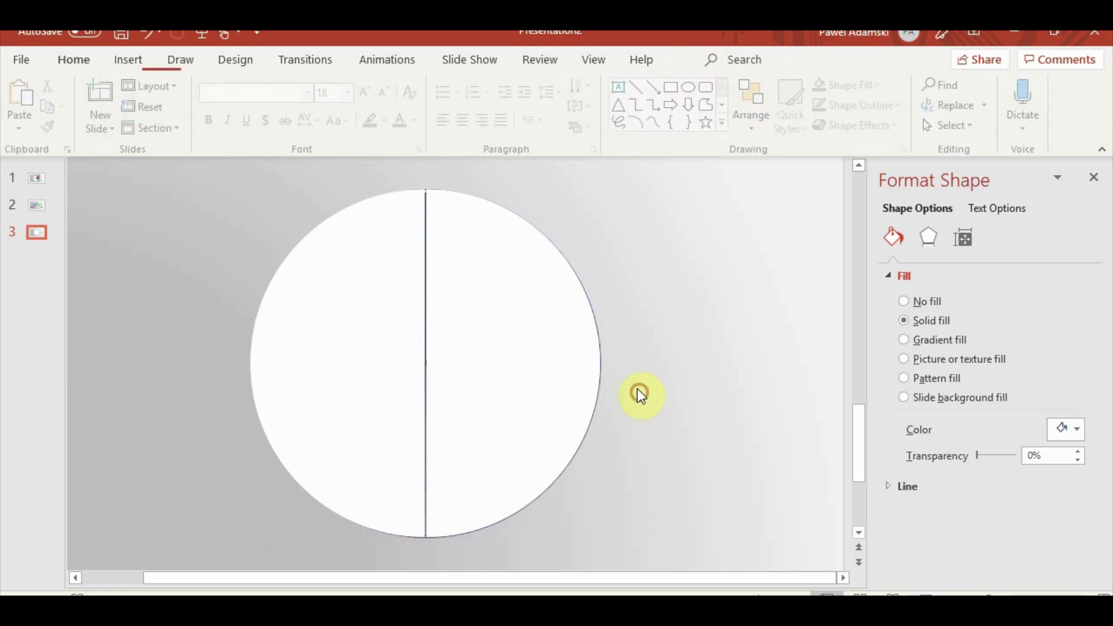
{"action": "left_click", "coordinate": [559, 371]}
{"action": "scroll", "coordinate": [579, 414], "scroll_direction": "up", "scroll_amount": 3}
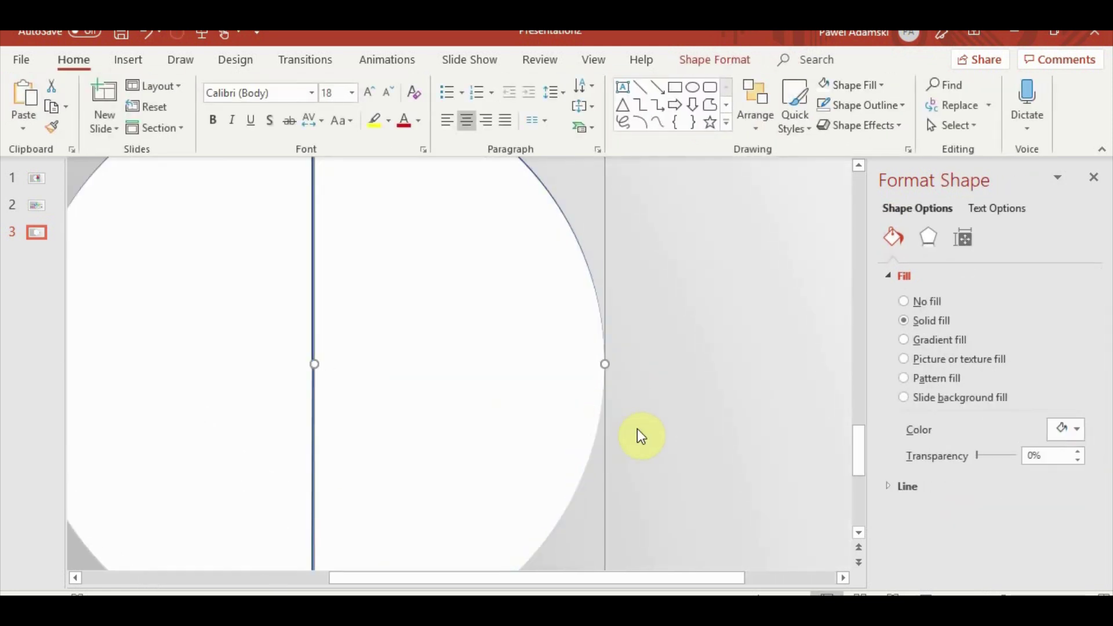
{"action": "key", "text": "ctrl+Left"}
{"action": "key", "text": "ctrl+Left"}
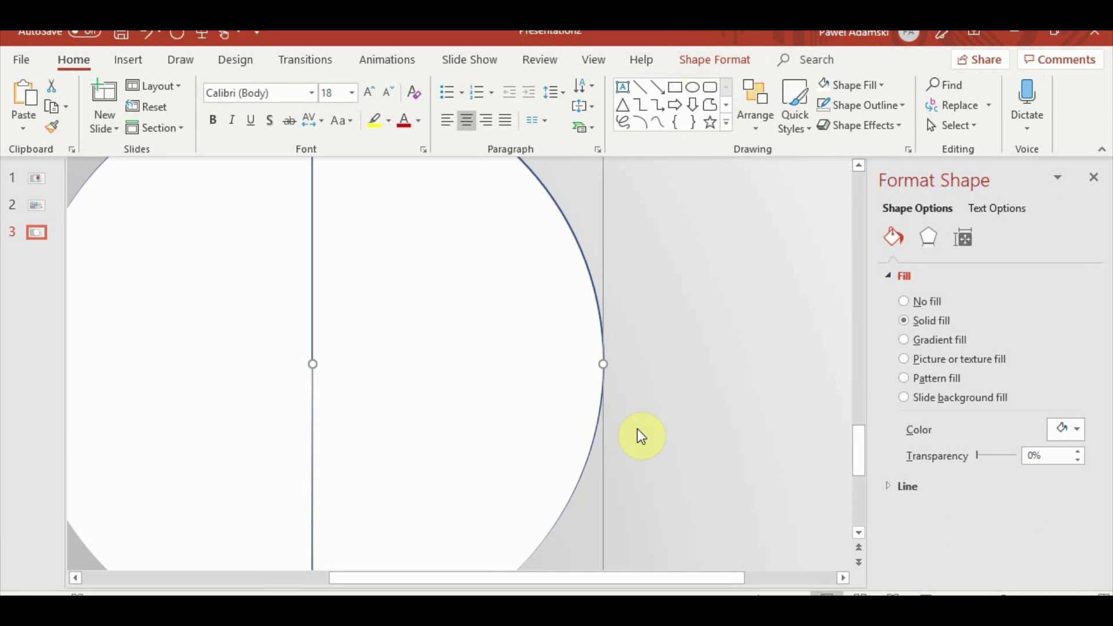
{"action": "key", "text": "ctrl+Left"}
{"action": "scroll", "coordinate": [637, 430], "scroll_direction": "down", "scroll_amount": 3}
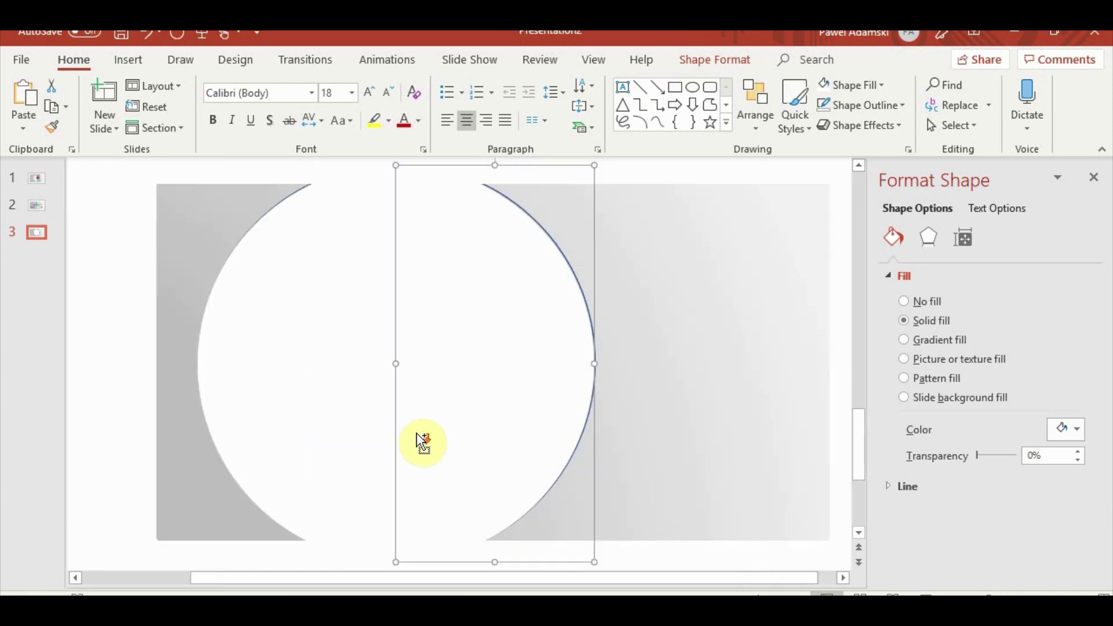
{"action": "left_click", "coordinate": [650, 370]}
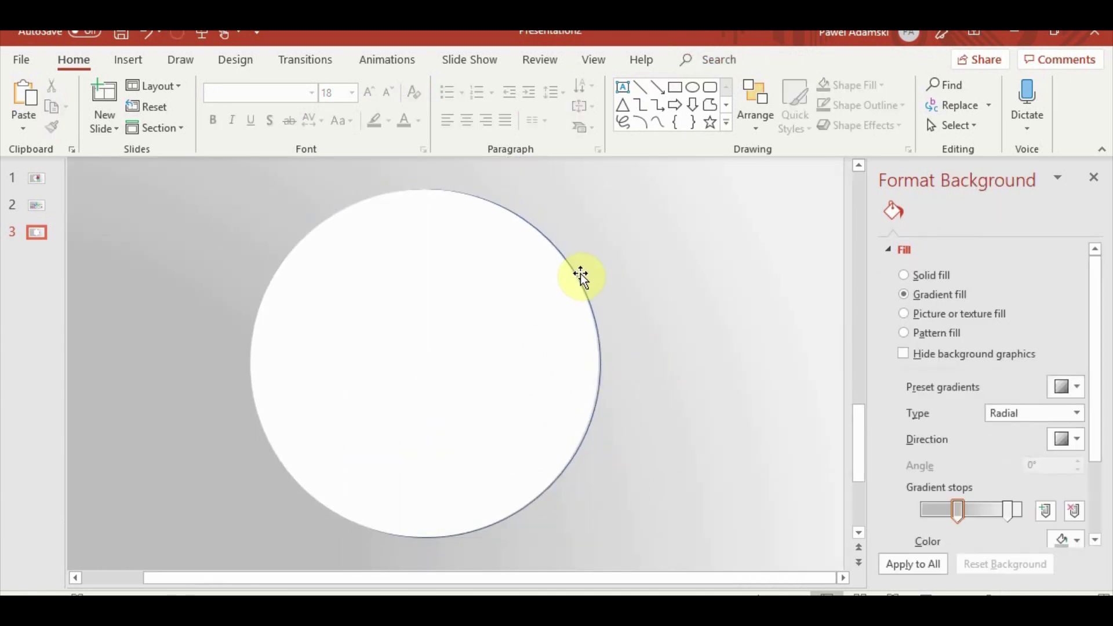
- Nudge the white circle halves slightly to line them up over the pie
{"action": "mouse_move", "coordinate": [580, 273]}
{"action": "left_mouse_down"}
{"action": "mouse_move", "coordinate": [651, 273]}
{"action": "mouse_move", "coordinate": [576, 273]}
{"action": "left_mouse_up"}
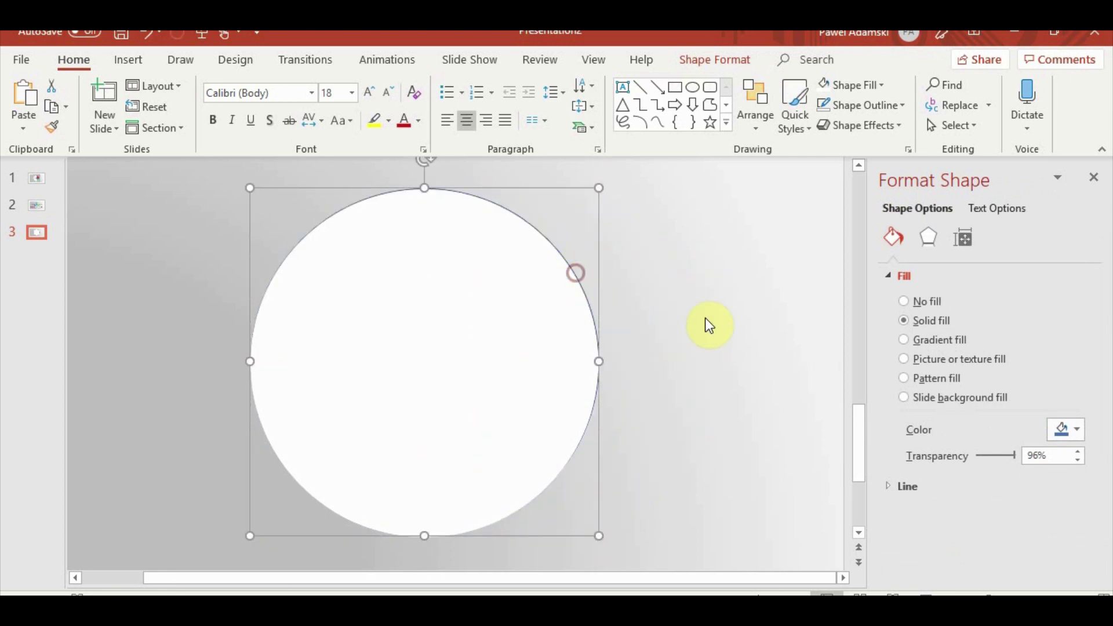
{"action": "scroll", "coordinate": [677, 342], "scroll_direction": "up", "scroll_amount": 5, "text": "ctrl"}
{"action": "scroll", "coordinate": [678, 342], "scroll_direction": "down", "scroll_amount": 2, "text": "ctrl"}
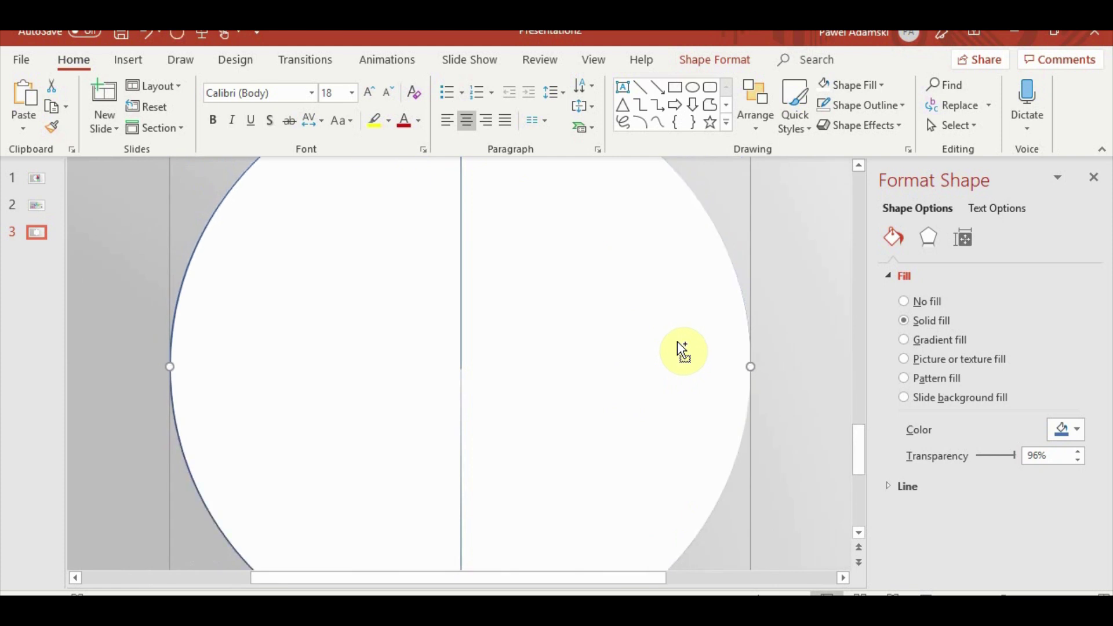
{"action": "left_click_drag", "start_coordinate": [677, 342], "coordinate": [679, 342]}
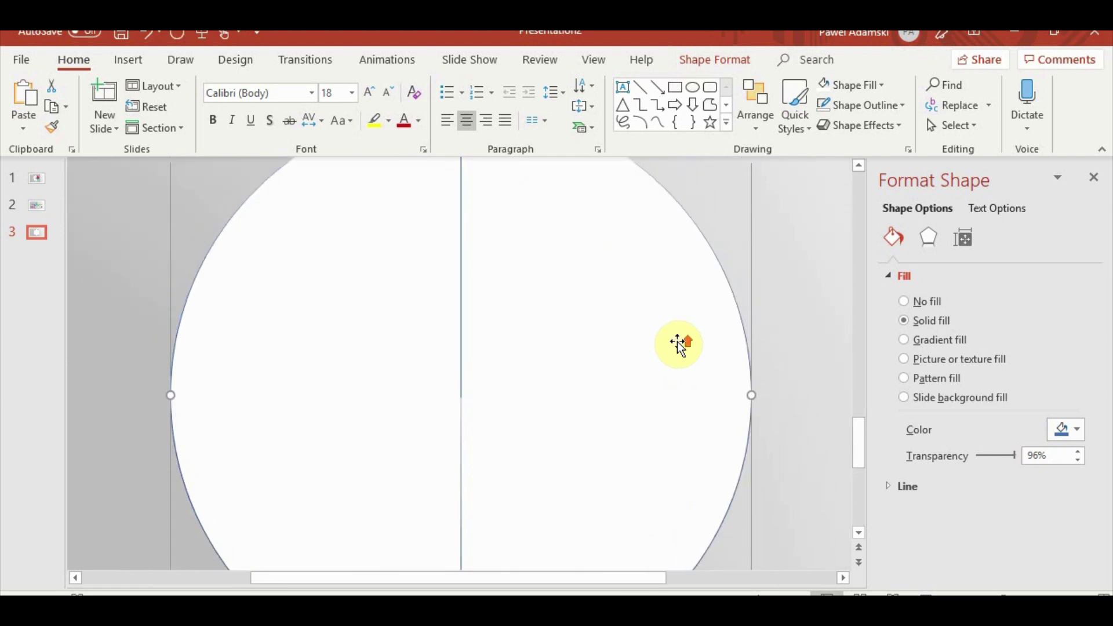
{"action": "scroll", "coordinate": [677, 343], "scroll_direction": "down", "scroll_amount": 1}
{"action": "scroll", "coordinate": [678, 344], "scroll_direction": "down", "scroll_amount": 1}
{"action": "scroll", "coordinate": [678, 343], "scroll_direction": "down", "scroll_amount": 1}
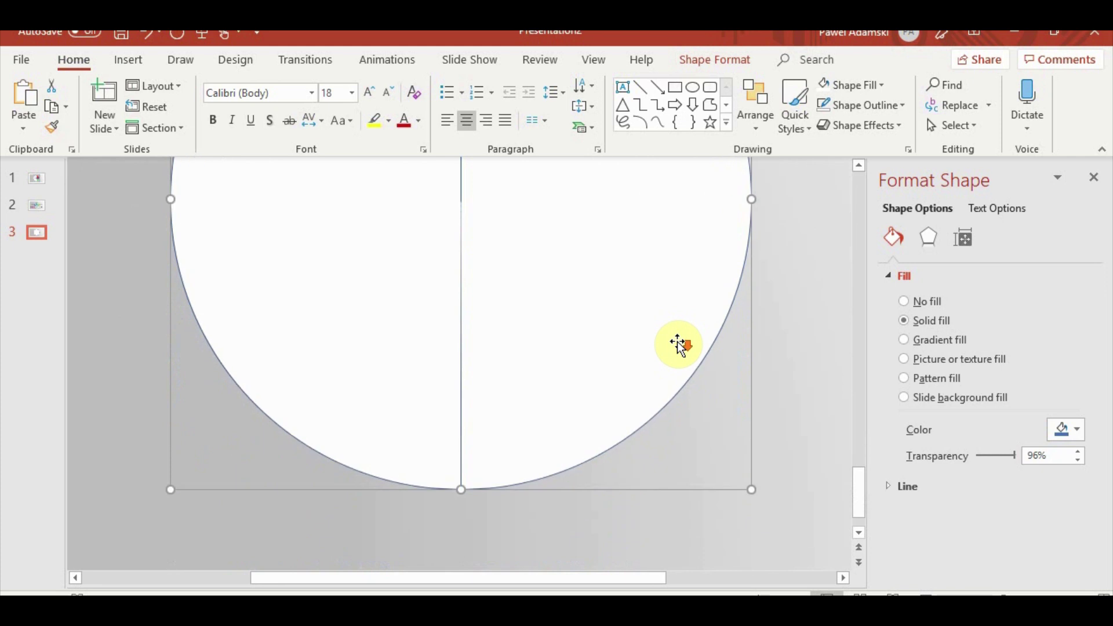
{"action": "scroll", "coordinate": [678, 344], "scroll_direction": "up", "scroll_amount": 2}
{"action": "scroll", "coordinate": [696, 324], "scroll_direction": "up", "scroll_amount": 2}
{"action": "left_click", "coordinate": [827, 391]}
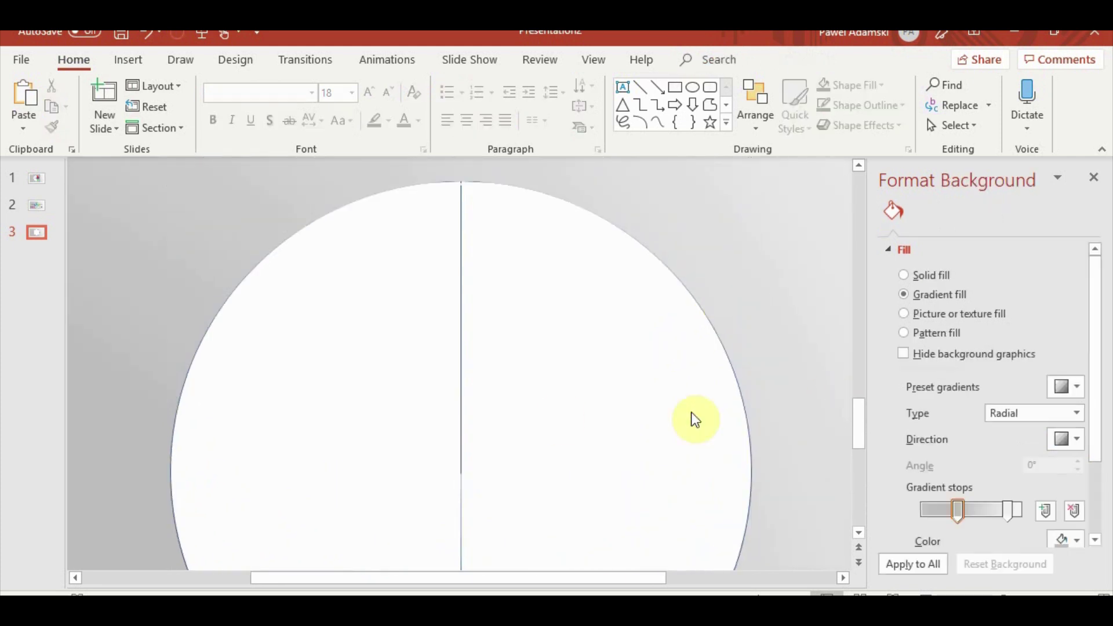
{"action": "left_click", "coordinate": [559, 418]}
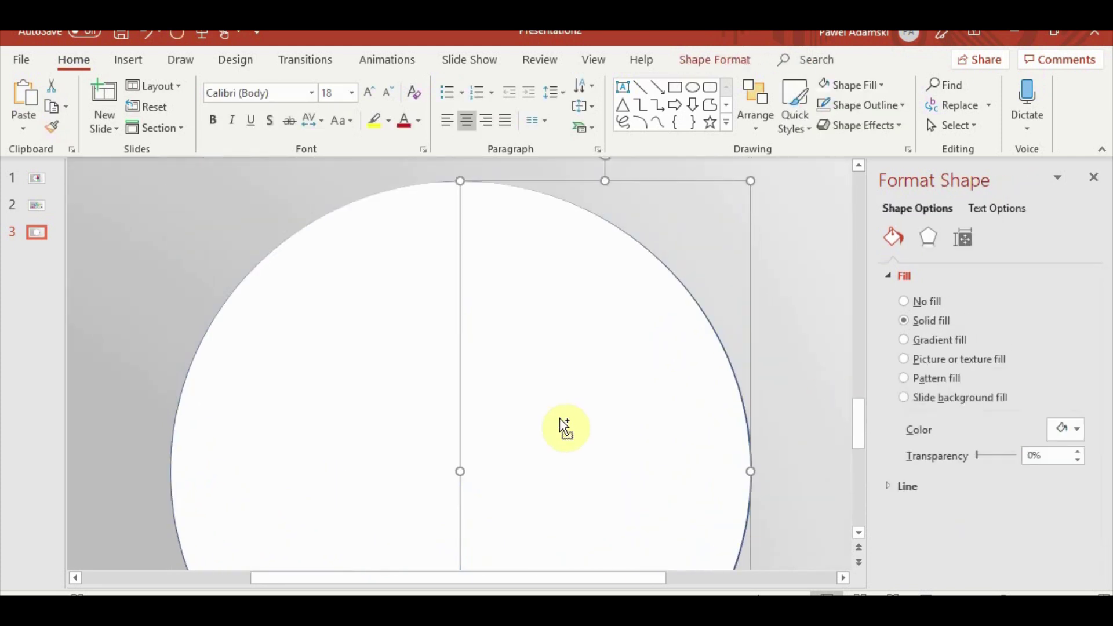
{"action": "left_click", "coordinate": [376, 433]}
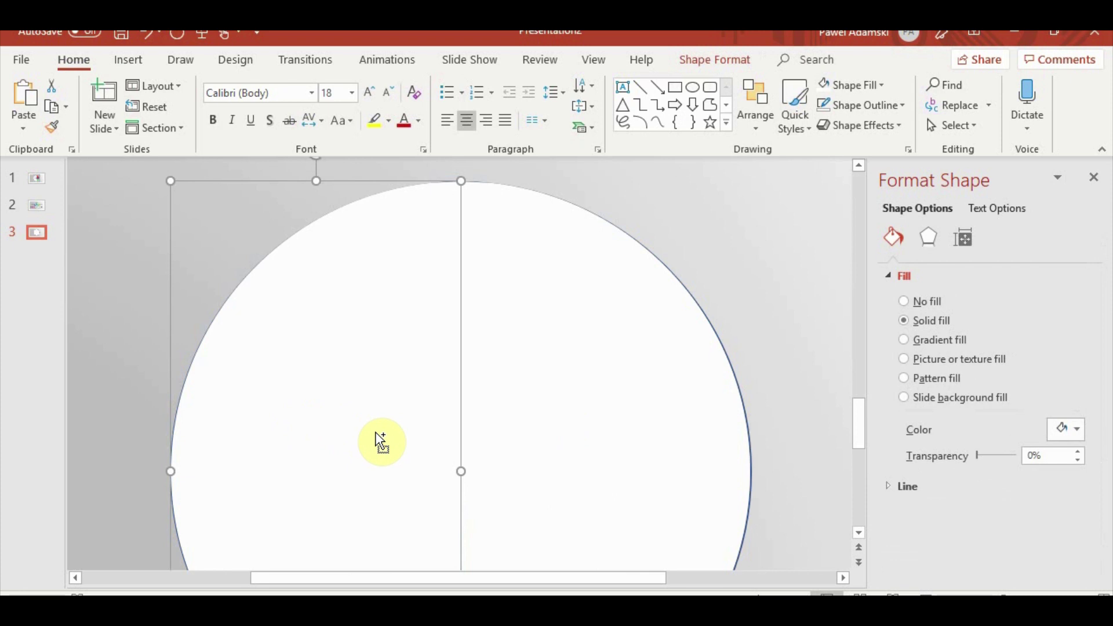
{"action": "left_click_drag", "start_coordinate": [378, 441], "coordinate": [375, 433]}
{"action": "left_click", "coordinate": [778, 395]}
- Shift the white circle slightly left onto the pie's centre and check both halves
{"action": "scroll", "coordinate": [778, 428], "scroll_direction": "down", "scroll_amount": 3}
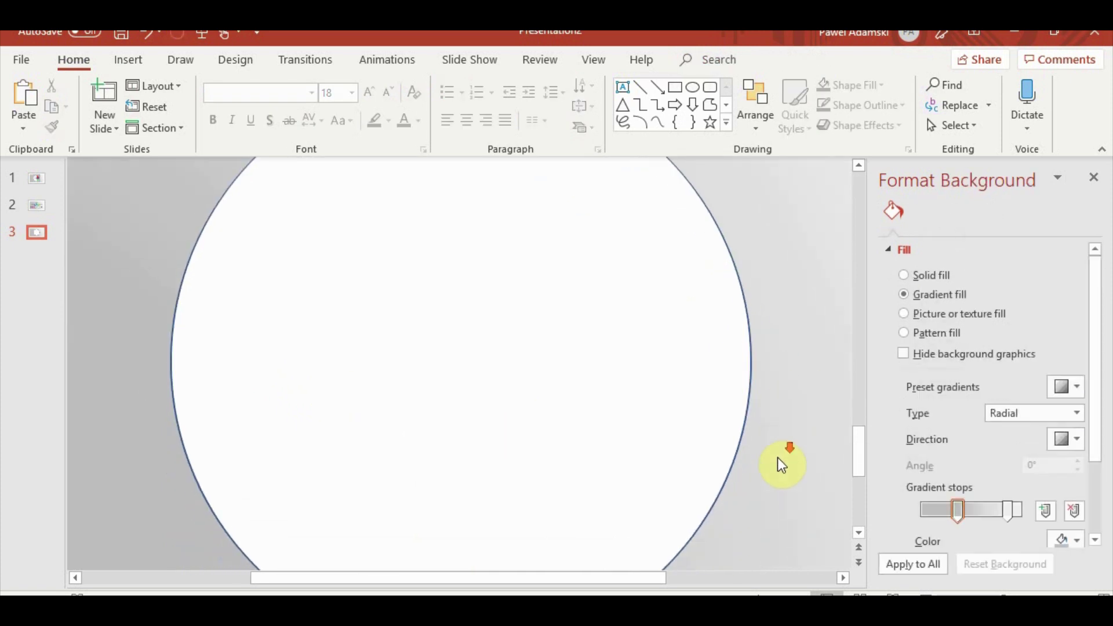
{"action": "left_click", "coordinate": [669, 488]}
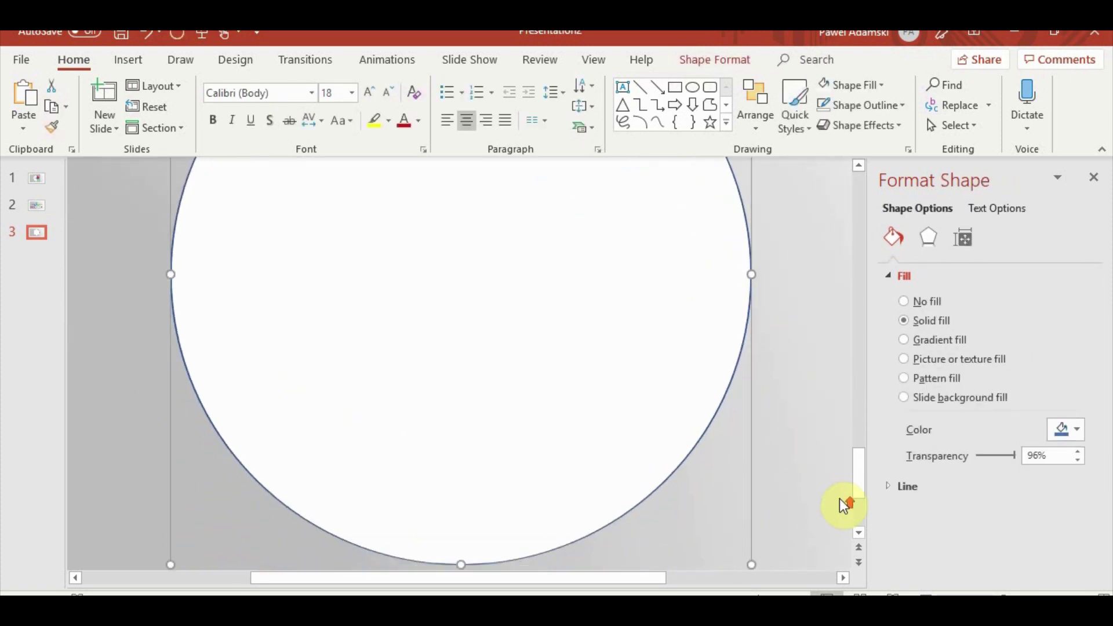
{"action": "scroll", "coordinate": [838, 502], "scroll_direction": "up", "scroll_amount": 3}
{"action": "scroll", "coordinate": [807, 385], "scroll_direction": "down", "scroll_amount": 2}
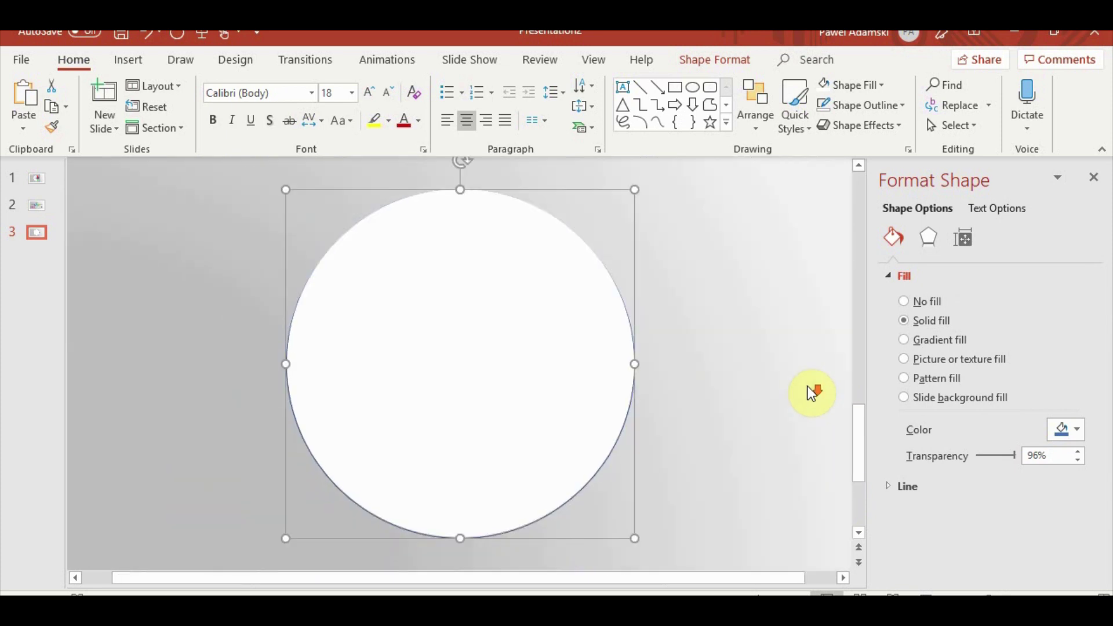
{"action": "left_click_drag", "start_coordinate": [645, 185], "coordinate": [645, 185]}
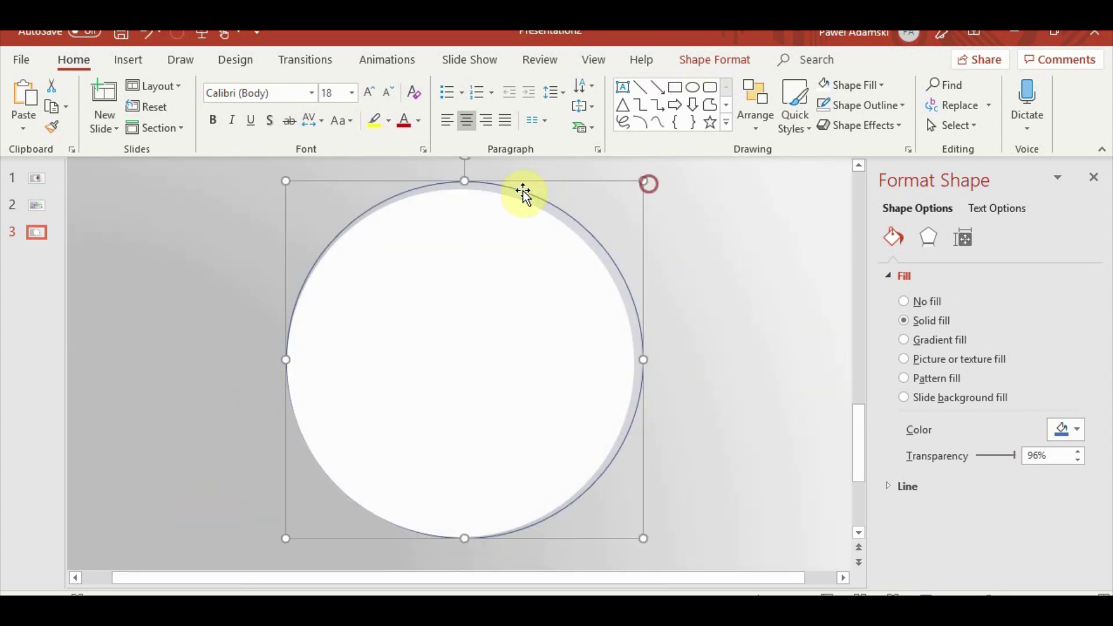
{"action": "left_click_drag", "start_coordinate": [522, 191], "coordinate": [513, 184]}
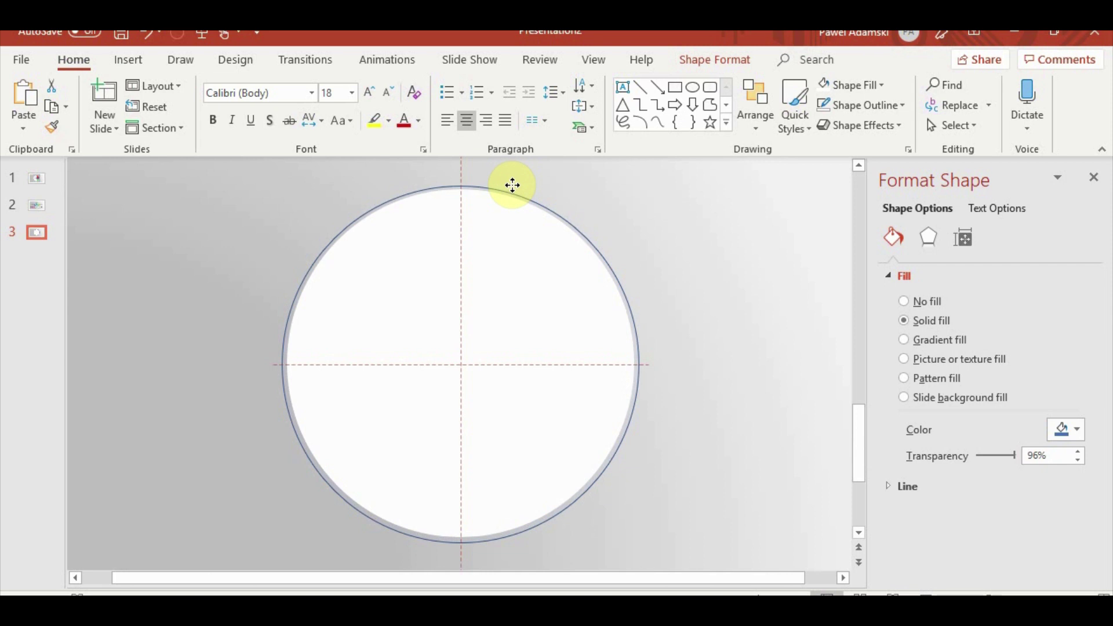
{"action": "scroll", "coordinate": [510, 301], "scroll_direction": "up", "scroll_amount": 5}
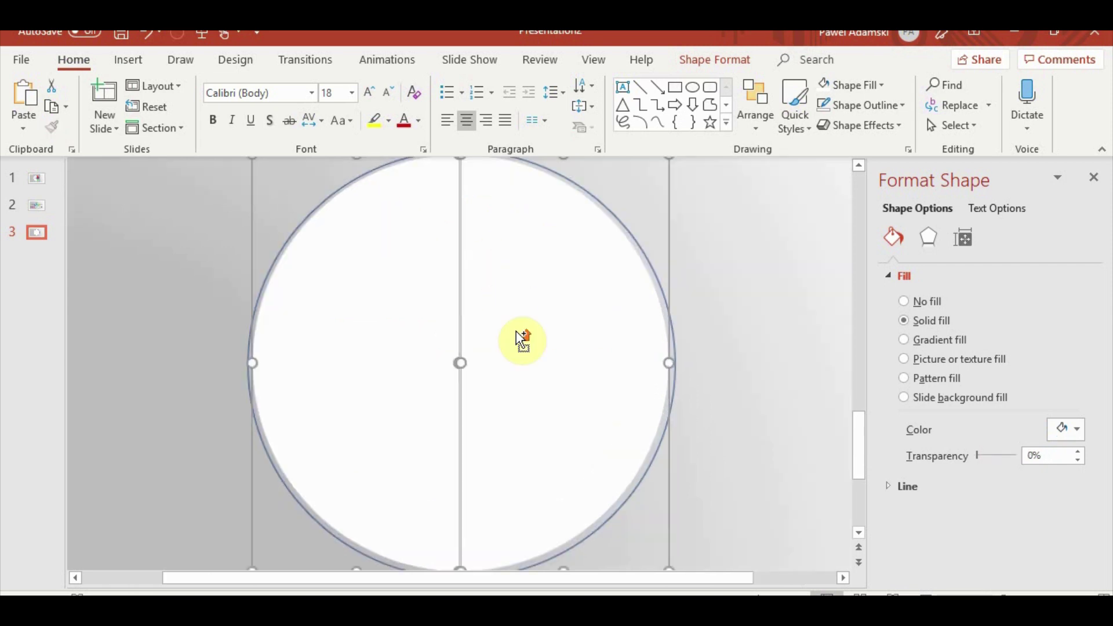
{"action": "left_click", "coordinate": [428, 399]}
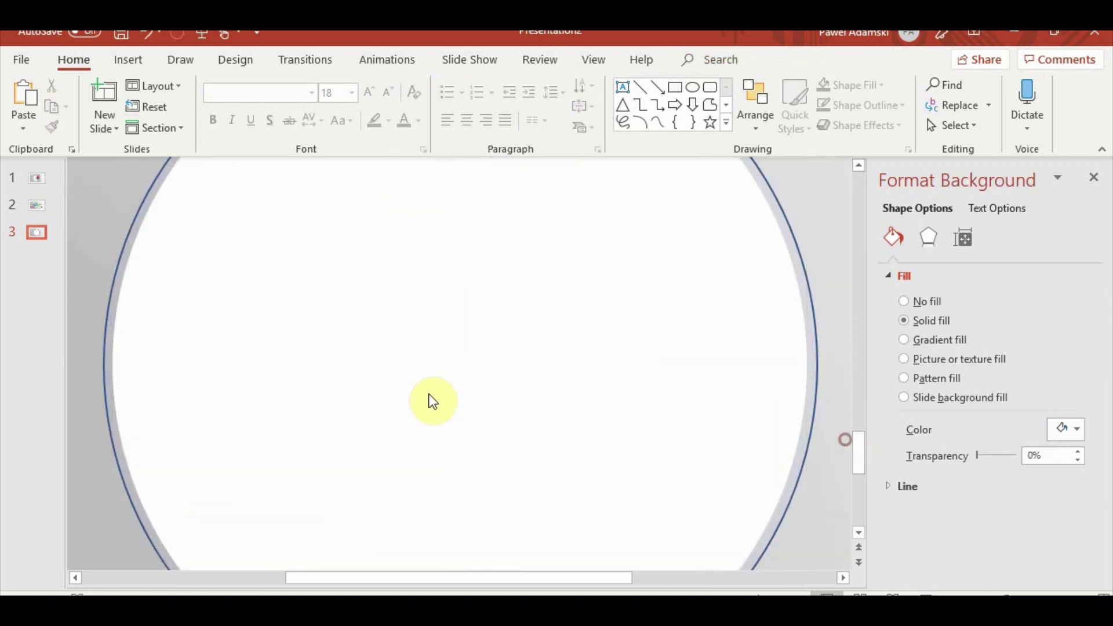
{"action": "left_click", "coordinate": [329, 383]}
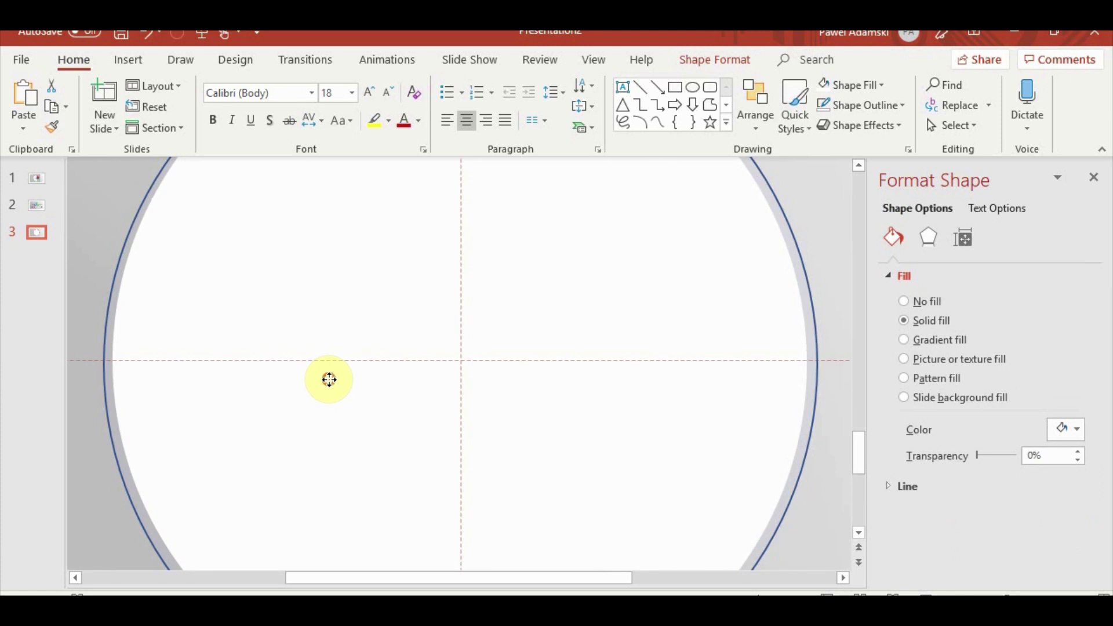
{"action": "scroll", "coordinate": [857, 287], "scroll_direction": "up", "scroll_amount": 3}
{"action": "left_click", "coordinate": [782, 318]}
{"action": "scroll", "coordinate": [739, 336], "scroll_direction": "down", "scroll_amount": 1}
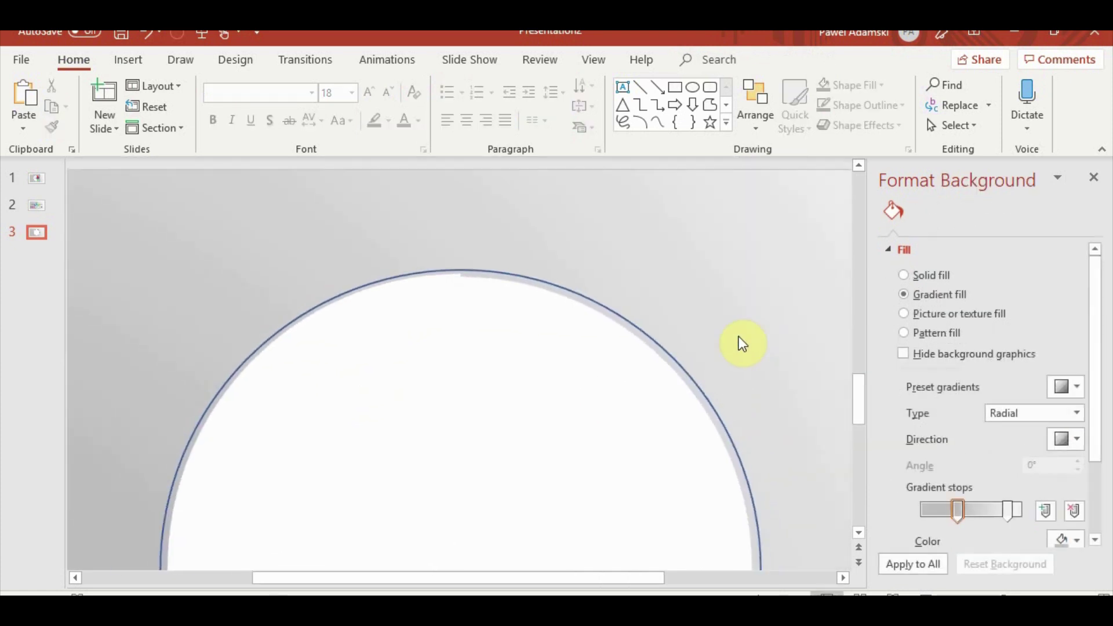
{"action": "left_click", "coordinate": [569, 398]}
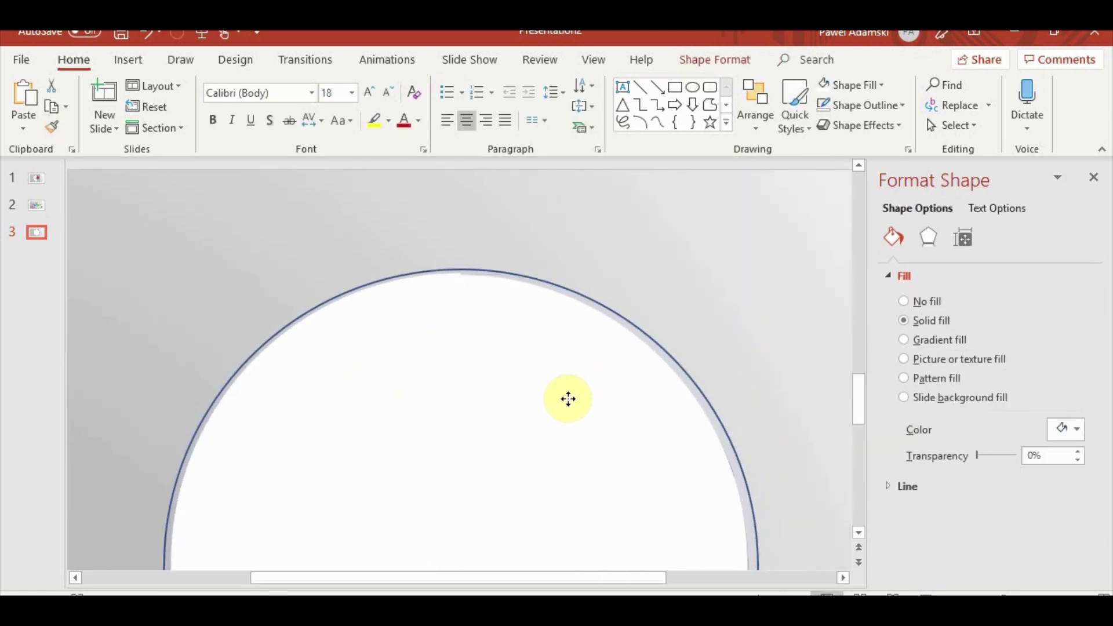
{"action": "left_click", "coordinate": [569, 399]}
{"action": "scroll", "coordinate": [603, 403], "scroll_direction": "down", "scroll_amount": 5}
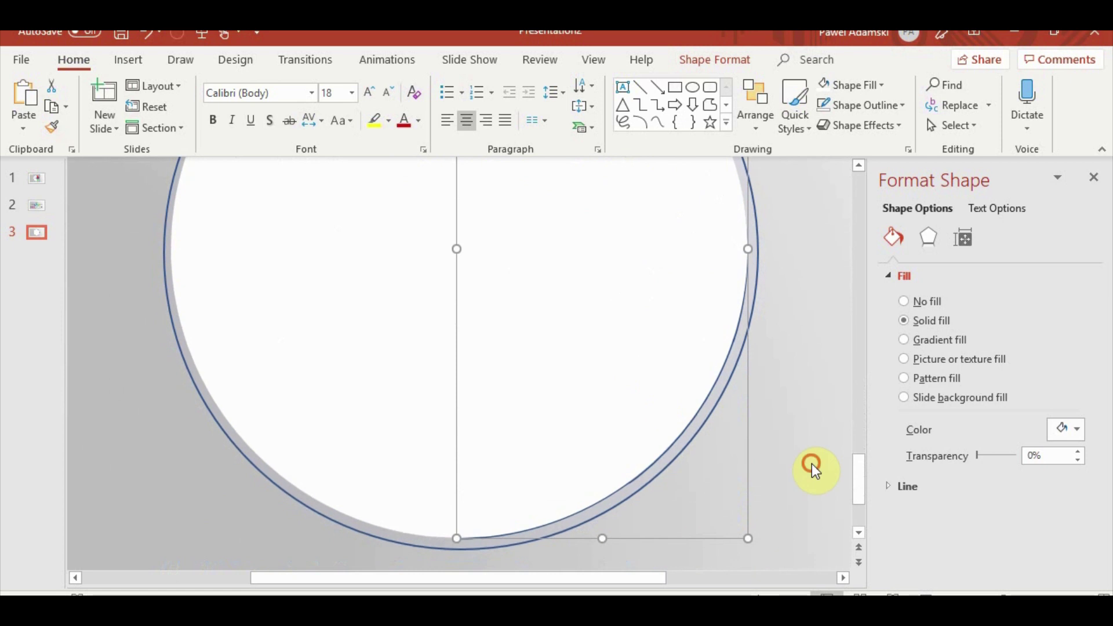
{"action": "left_click", "coordinate": [812, 464]}
{"action": "scroll", "coordinate": [722, 479], "scroll_direction": "down", "scroll_amount": 3}
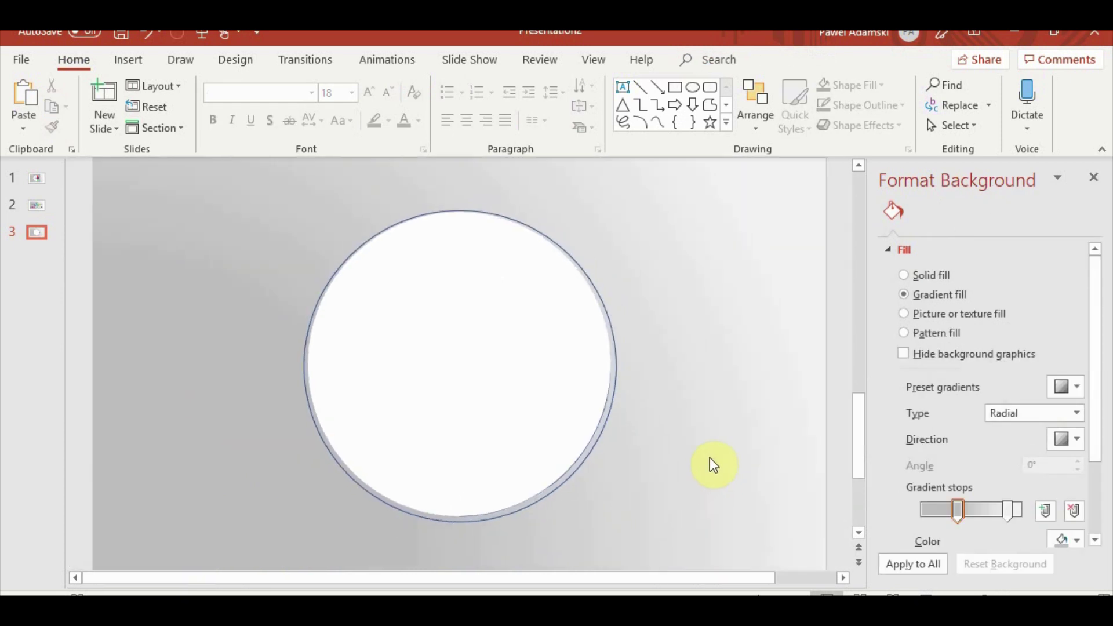
{"action": "left_click", "coordinate": [406, 356]}
{"action": "left_click", "coordinate": [524, 375], "text": "shift"}
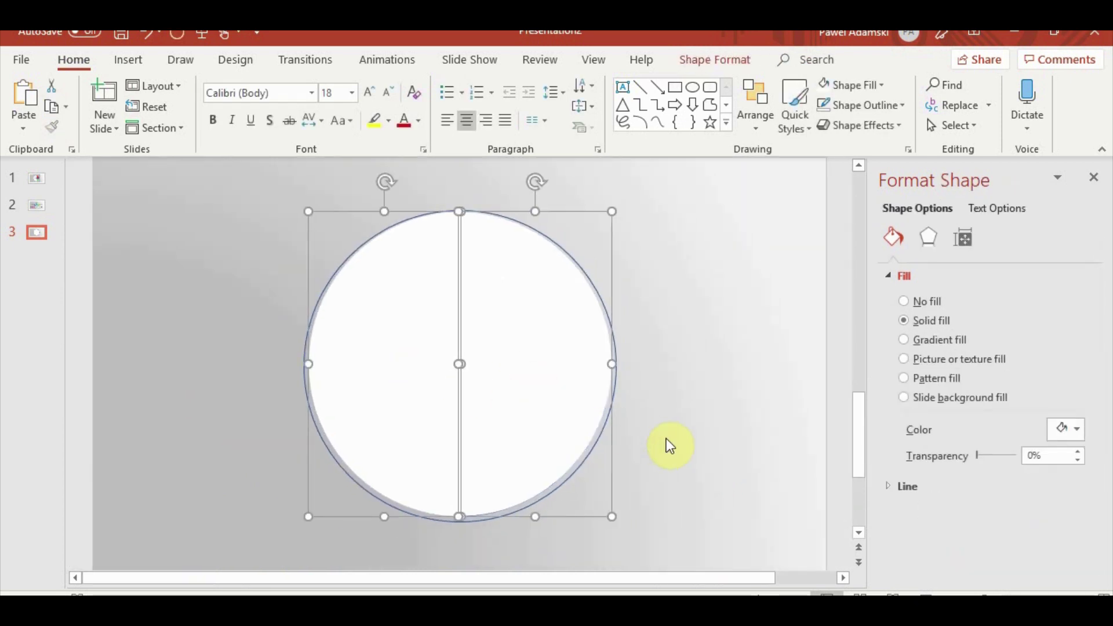
{"action": "left_click", "coordinate": [696, 361]}
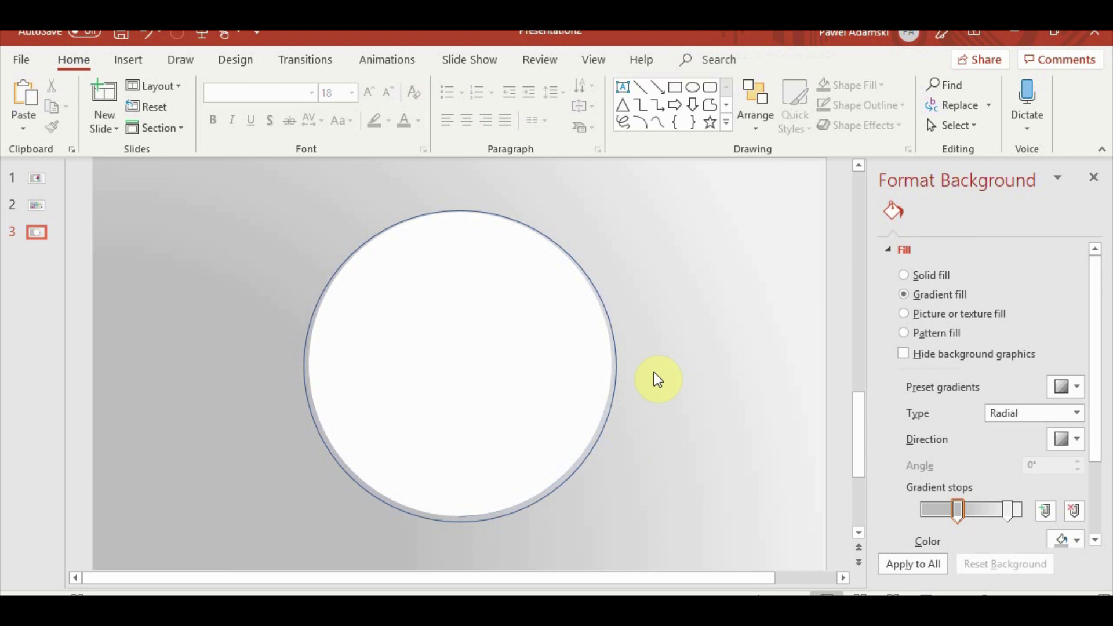
- Push the right half-circle flush against the left along the centre line, then play slide 3 full screen
{"action": "left_click", "coordinate": [415, 302]}
{"action": "scroll", "coordinate": [509, 323], "scroll_direction": "up", "scroll_amount": 3, "text": "ctrl"}
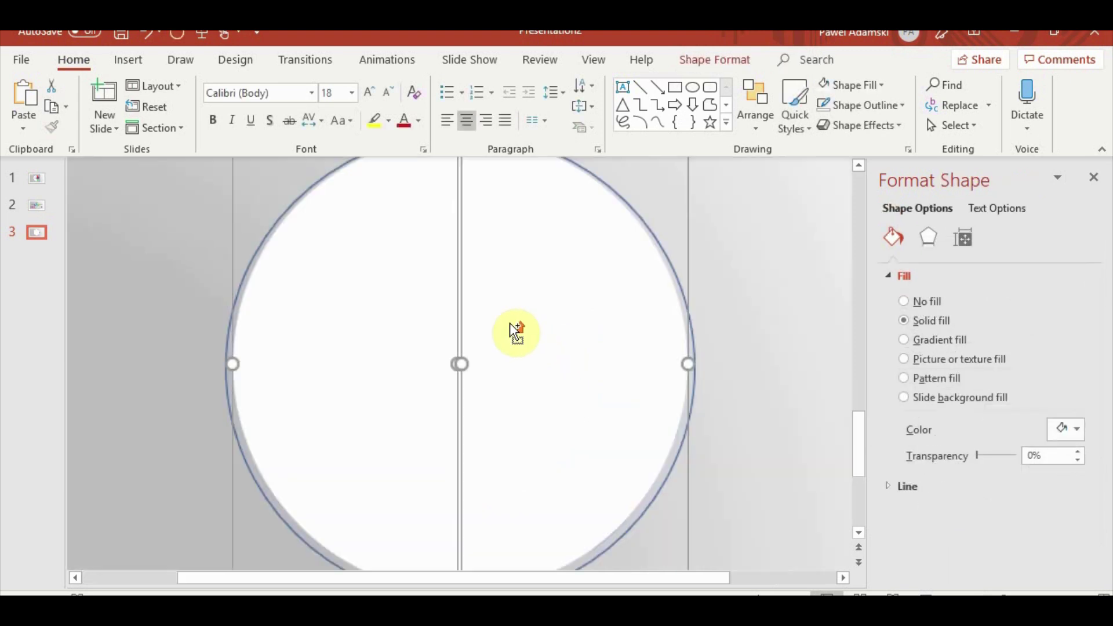
{"action": "scroll", "coordinate": [510, 322], "scroll_direction": "up", "scroll_amount": 3, "text": "ctrl"}
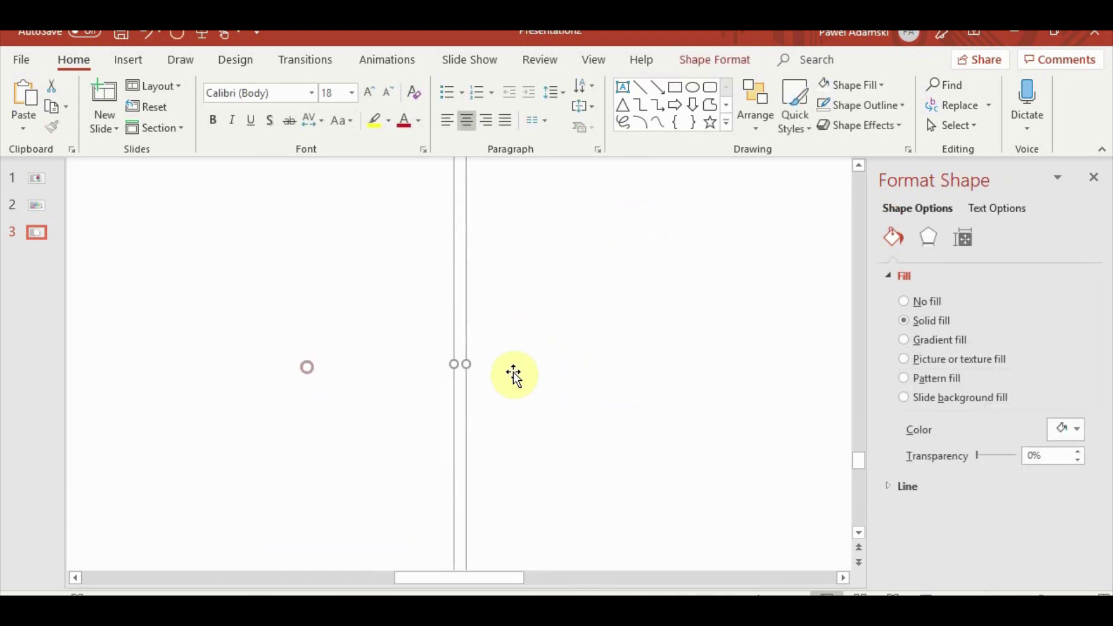
{"action": "scroll", "coordinate": [522, 377], "scroll_direction": "down", "scroll_amount": 2, "text": "ctrl"}
{"action": "scroll", "coordinate": [561, 383], "scroll_direction": "down", "scroll_amount": 2, "text": "ctrl"}
{"action": "scroll", "coordinate": [561, 380], "scroll_direction": "down", "scroll_amount": 1, "text": "ctrl"}
{"action": "left_click", "coordinate": [735, 427]}
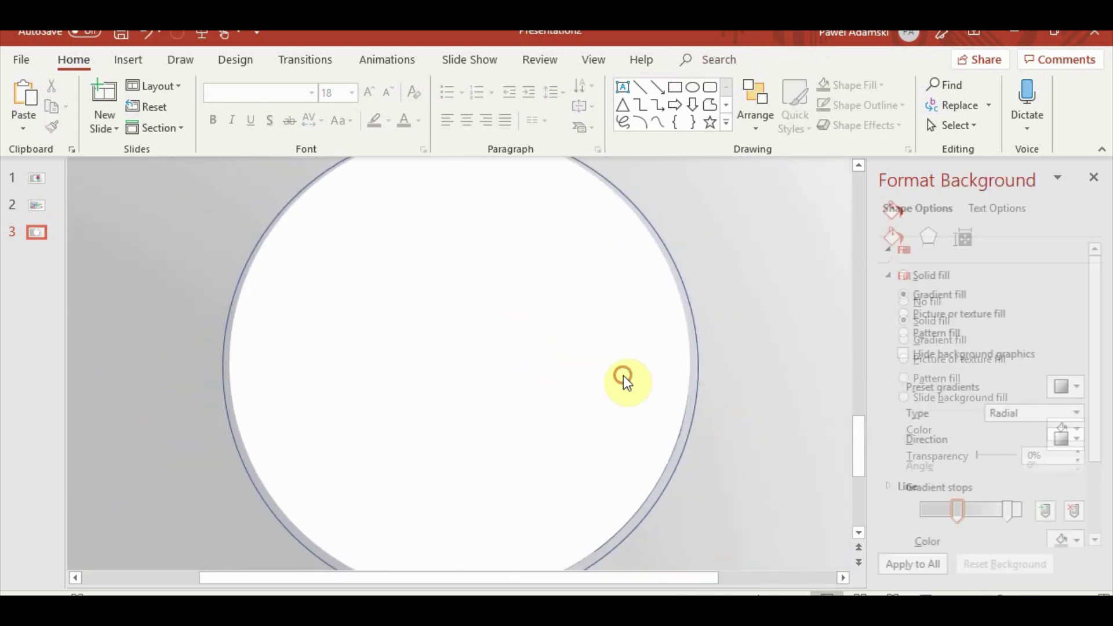
{"action": "left_click", "coordinate": [463, 365]}
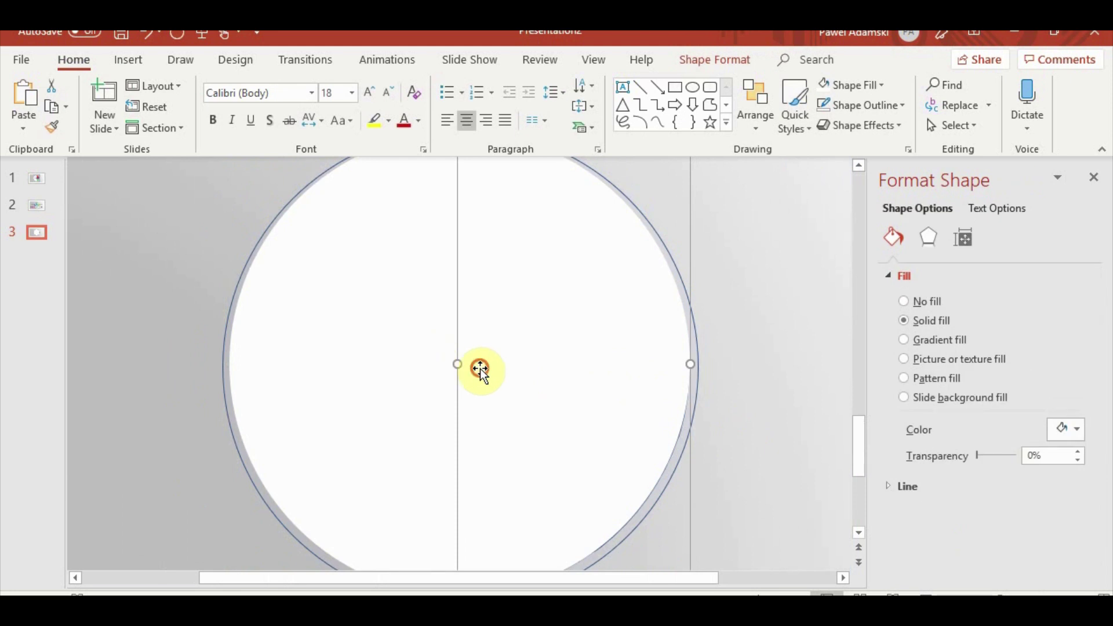
{"action": "left_click_drag", "start_coordinate": [480, 368], "coordinate": [483, 368]}
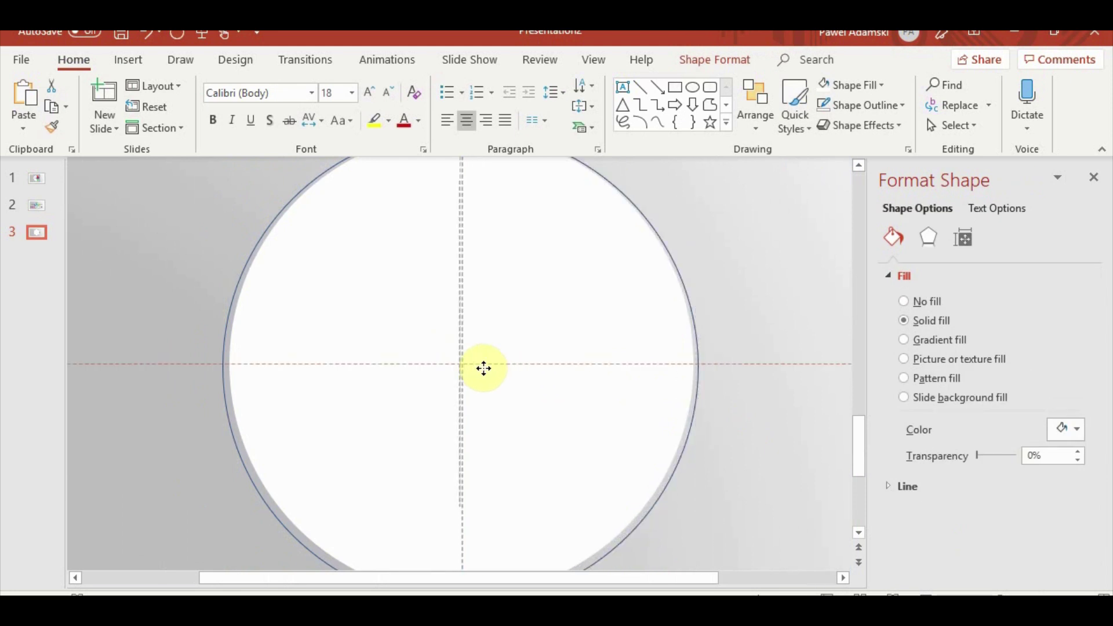
{"action": "left_click", "coordinate": [750, 372]}
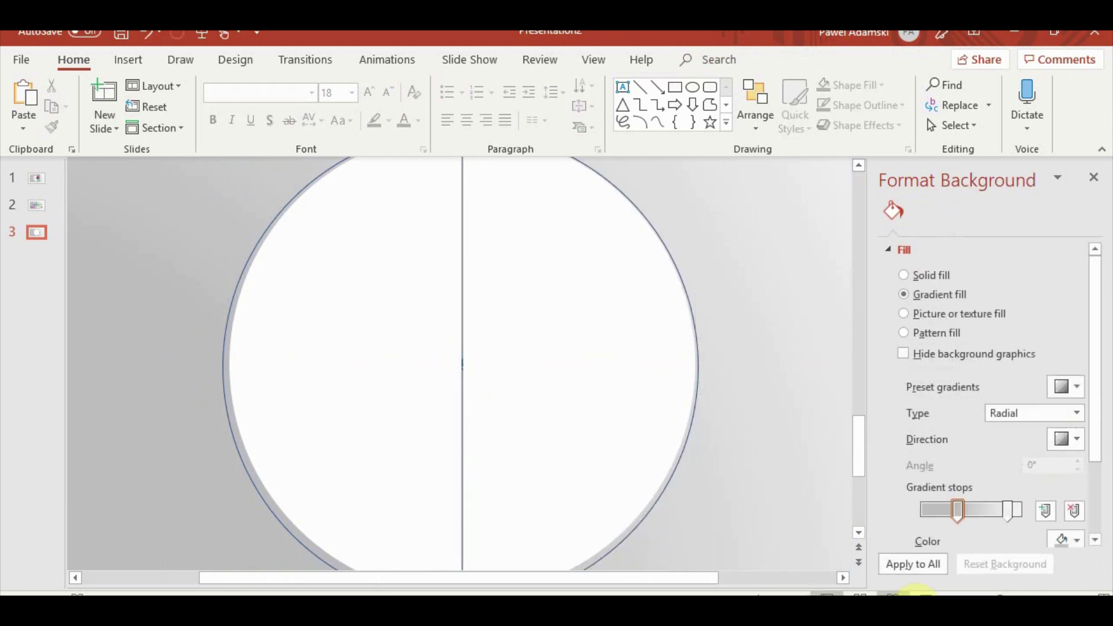
{"action": "left_click", "coordinate": [914, 595]}
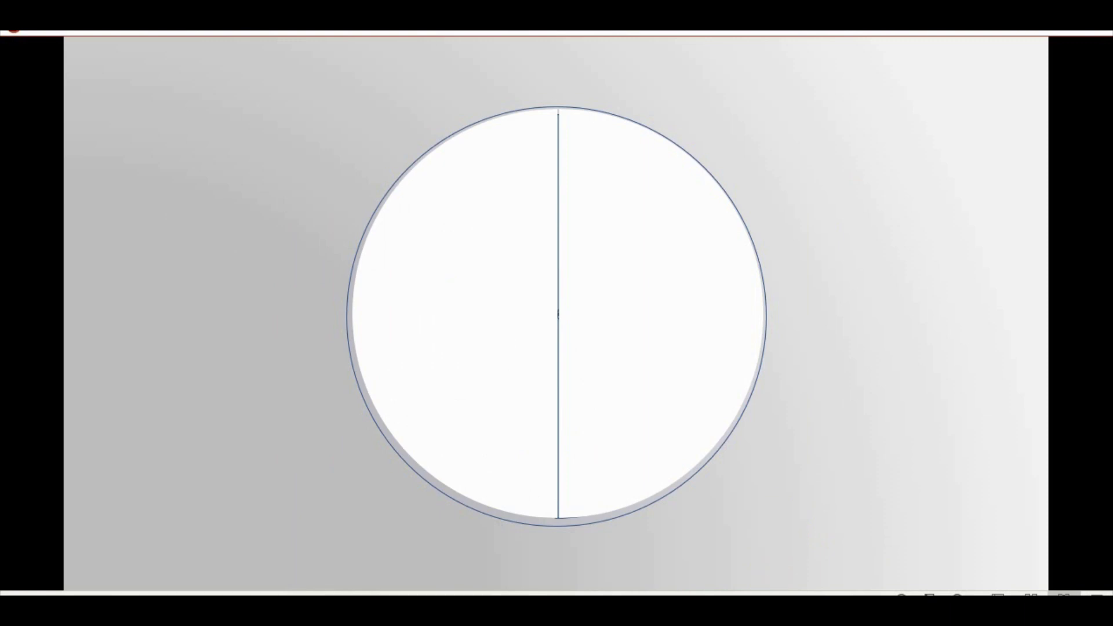
- Exit the slide show and select, then deselect, the half-circle shape on slide 3
{"action": "key", "text": "Escape"}
{"action": "left_click", "coordinate": [730, 459]}
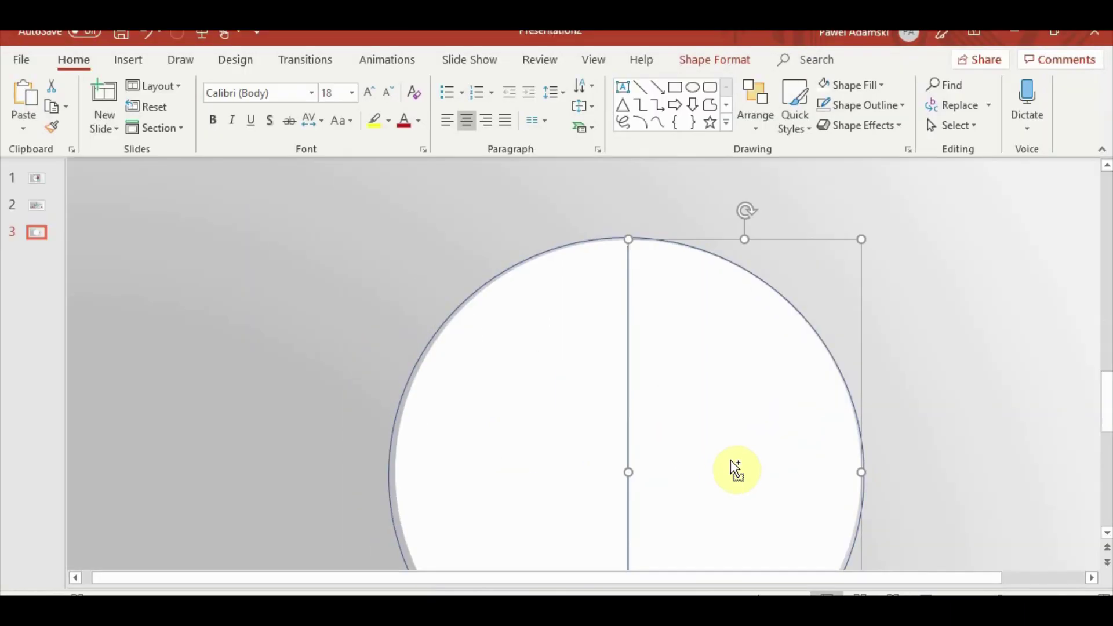
{"action": "scroll", "coordinate": [731, 460], "scroll_direction": "up", "scroll_amount": 3, "text": "ctrl"}
{"action": "scroll", "coordinate": [375, 446], "scroll_direction": "up", "scroll_amount": 3, "text": "ctrl"}
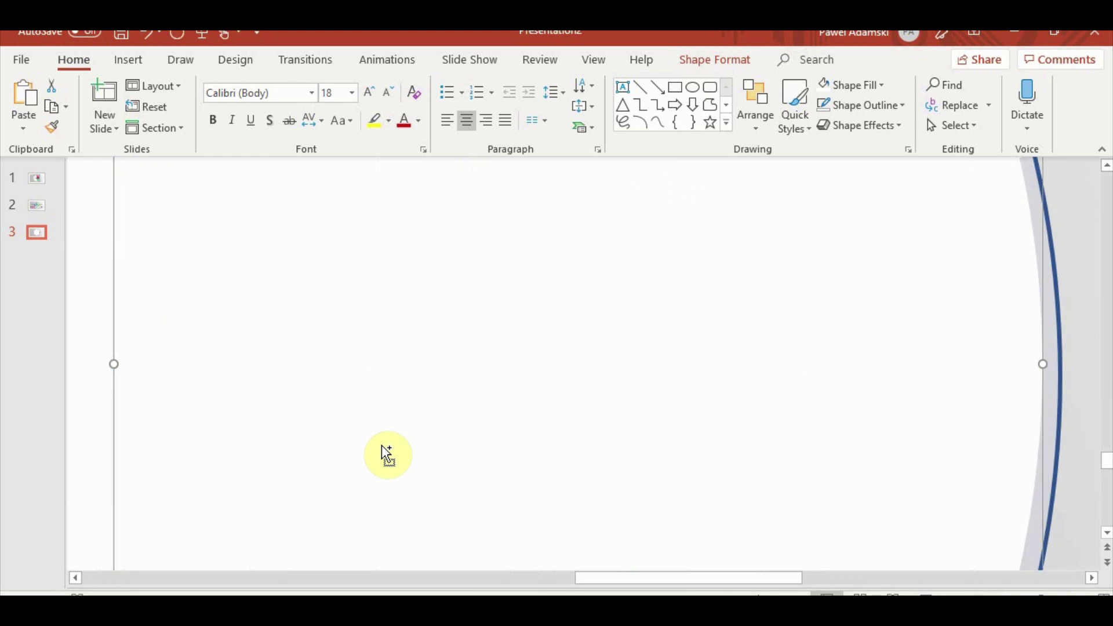
{"action": "scroll", "coordinate": [382, 445], "scroll_direction": "down", "scroll_amount": 3, "text": "ctrl"}
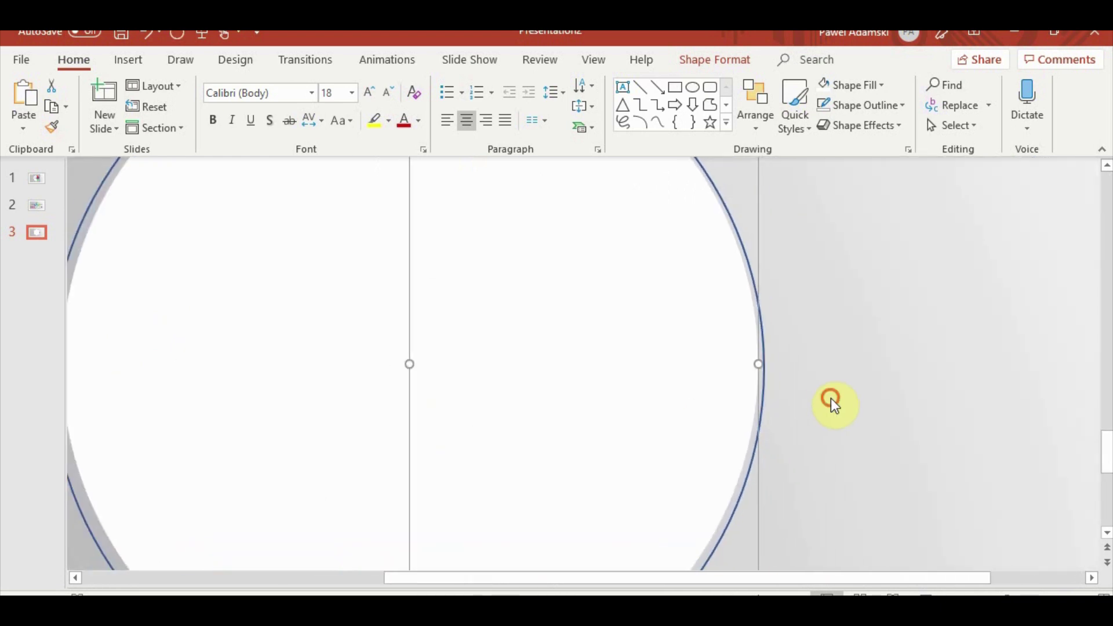
{"action": "left_click", "coordinate": [830, 399]}
{"action": "scroll", "coordinate": [831, 398], "scroll_direction": "down", "scroll_amount": 3, "text": "ctrl"}
{"action": "scroll", "coordinate": [830, 393], "scroll_direction": "down", "scroll_amount": 3}
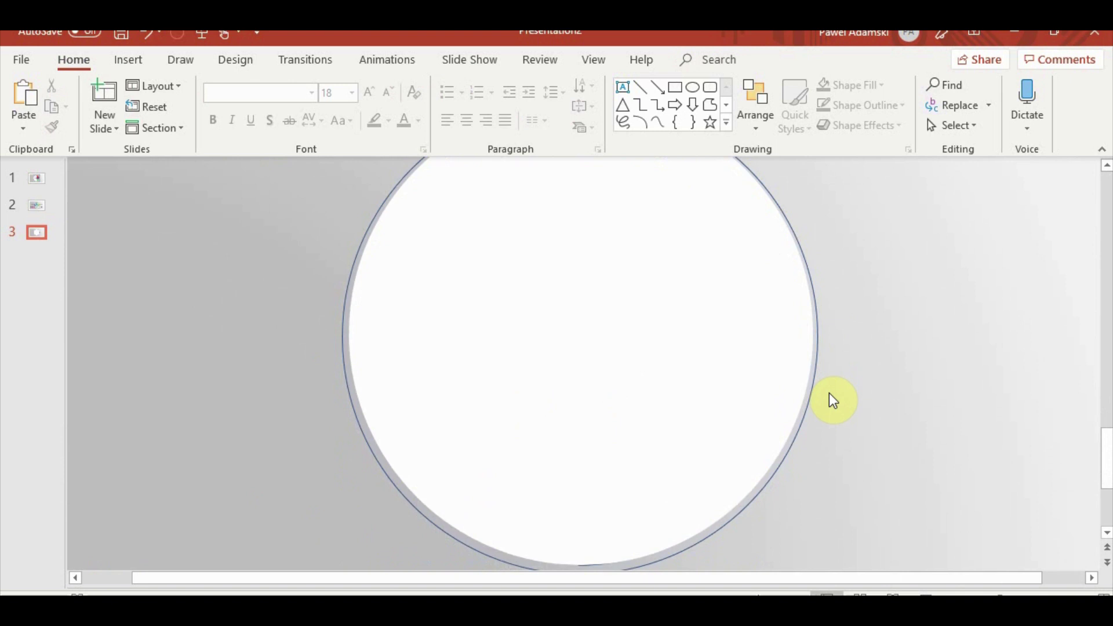
- Select the circle together with the second outline, then keep only the inner shape selected
{"action": "left_click", "coordinate": [540, 428]}
{"action": "scroll", "coordinate": [656, 418], "scroll_direction": "up", "scroll_amount": 2}
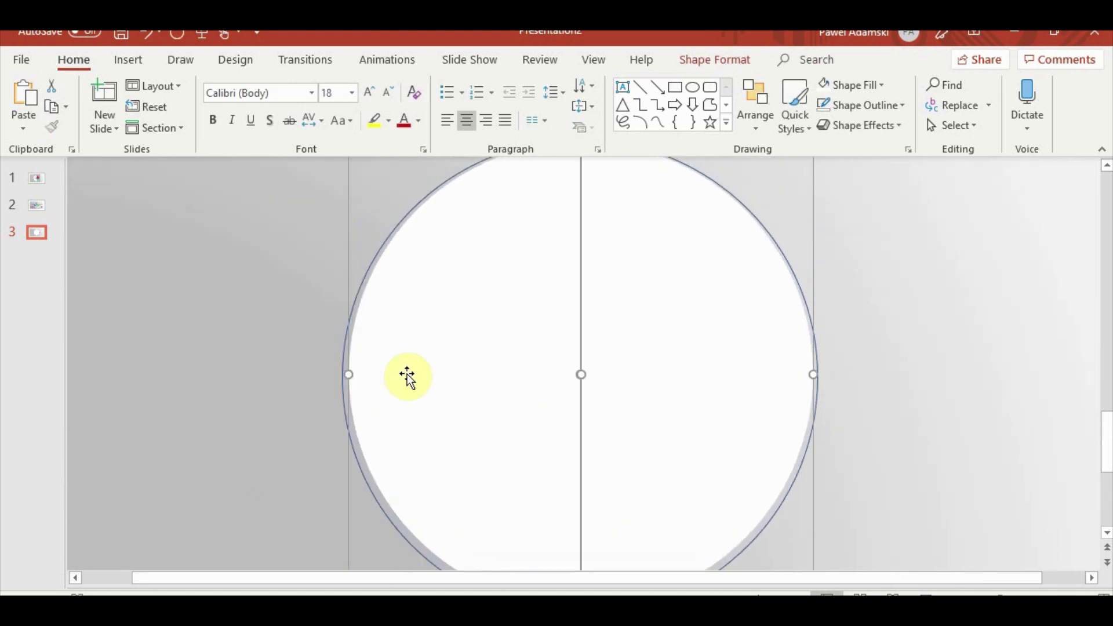
{"action": "left_click", "coordinate": [339, 392], "text": "shift"}
{"action": "scroll", "coordinate": [349, 433], "scroll_direction": "up", "scroll_amount": 2, "text": "ctrl"}
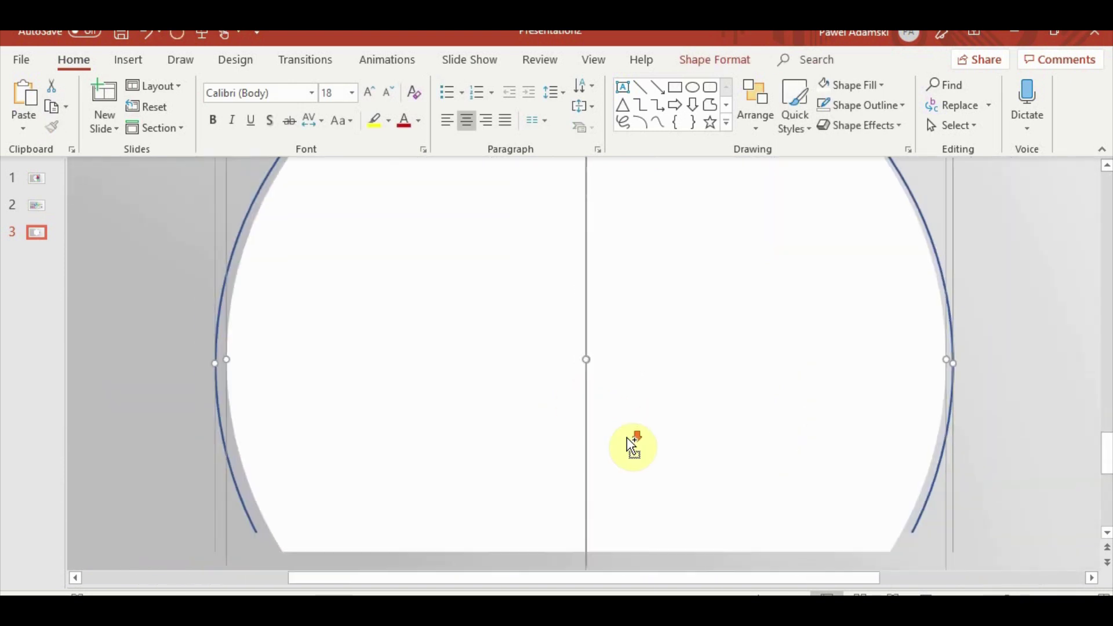
{"action": "scroll", "coordinate": [628, 440], "scroll_direction": "down", "scroll_amount": 3, "text": "ctrl"}
{"action": "scroll", "coordinate": [627, 440], "scroll_direction": "up", "scroll_amount": 2, "text": "ctrl"}
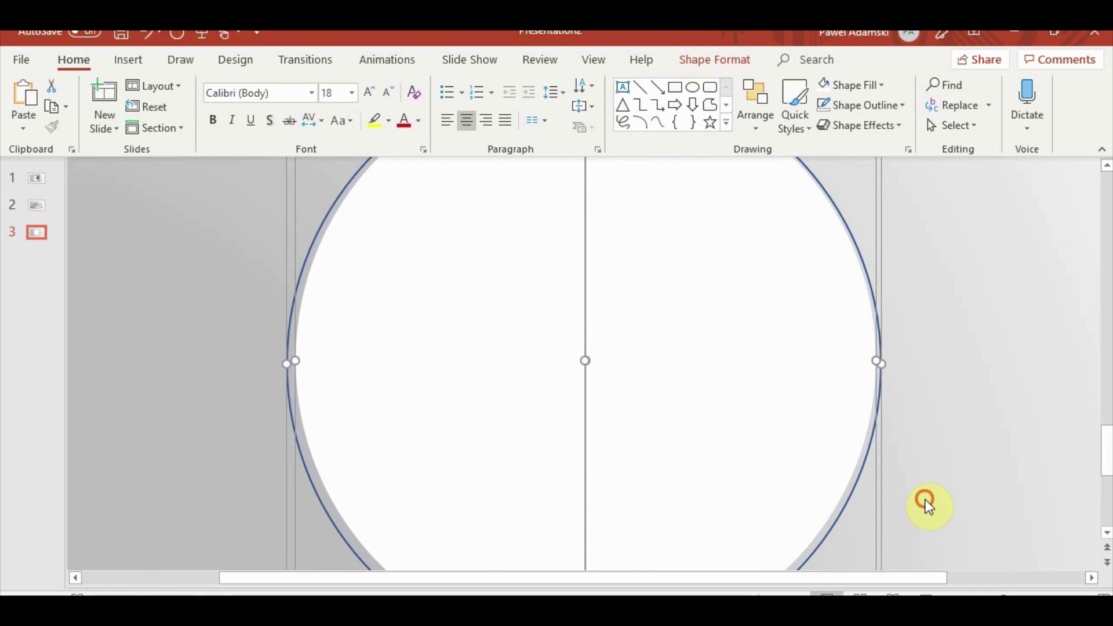
{"action": "left_click", "coordinate": [550, 428], "text": "ctrl"}
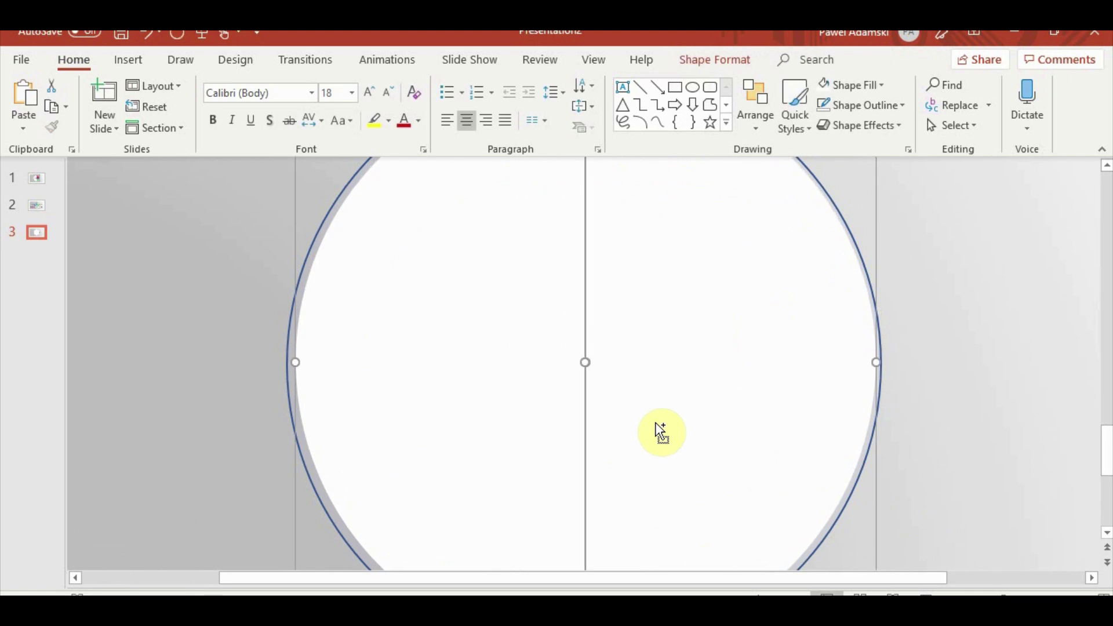
{"action": "scroll", "coordinate": [881, 377], "scroll_direction": "up", "scroll_amount": 2, "text": "ctrl"}
{"action": "scroll", "coordinate": [882, 381], "scroll_direction": "down", "scroll_amount": 2, "text": "ctrl"}
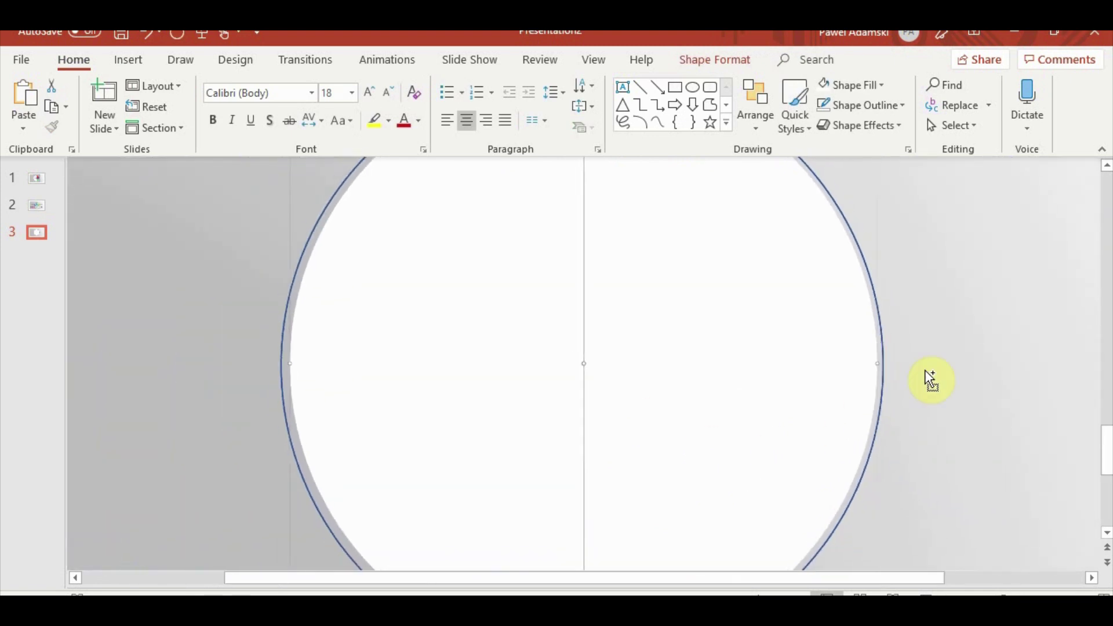
- Ctrl+click the outer circle into the selection to compare the overlapping outlines
{"action": "left_click", "coordinate": [881, 391], "text": "ctrl"}
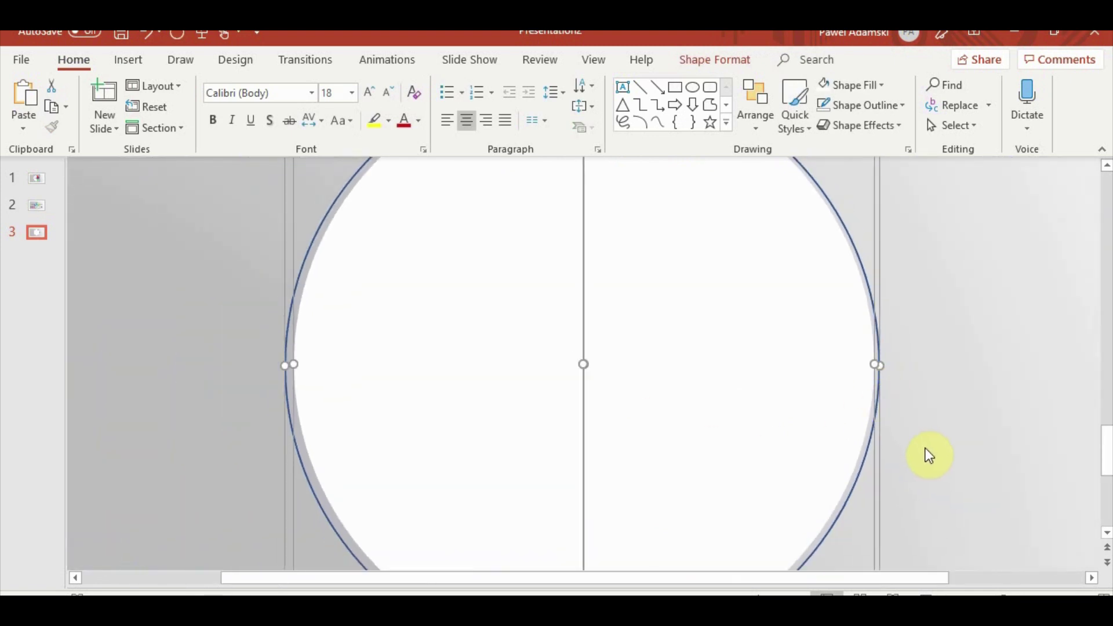
{"action": "left_click", "coordinate": [882, 383], "text": "ctrl"}
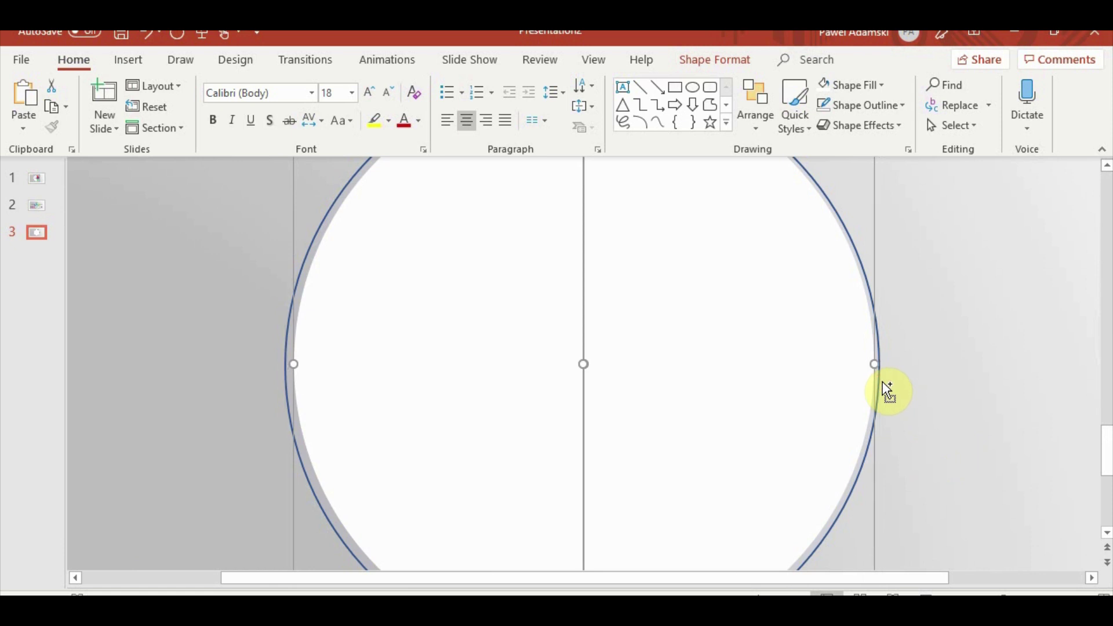
{"action": "left_click", "coordinate": [882, 381], "text": "ctrl"}
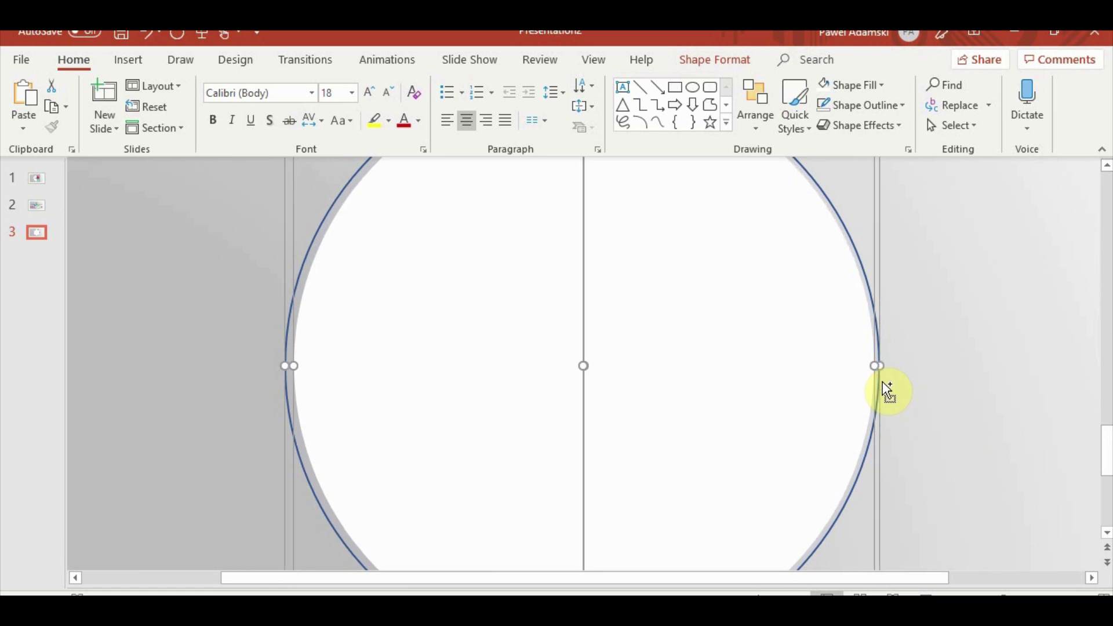
{"action": "scroll", "coordinate": [883, 382], "scroll_direction": "down", "scroll_amount": 1, "text": "ctrl"}
{"action": "scroll", "coordinate": [883, 381], "scroll_direction": "down", "scroll_amount": 2, "text": "ctrl"}
{"action": "scroll", "coordinate": [887, 388], "scroll_direction": "down", "scroll_amount": 1, "text": "ctrl"}
- Group the full outer circle with the right half-circle using Ctrl+G
{"action": "left_click", "coordinate": [917, 425]}
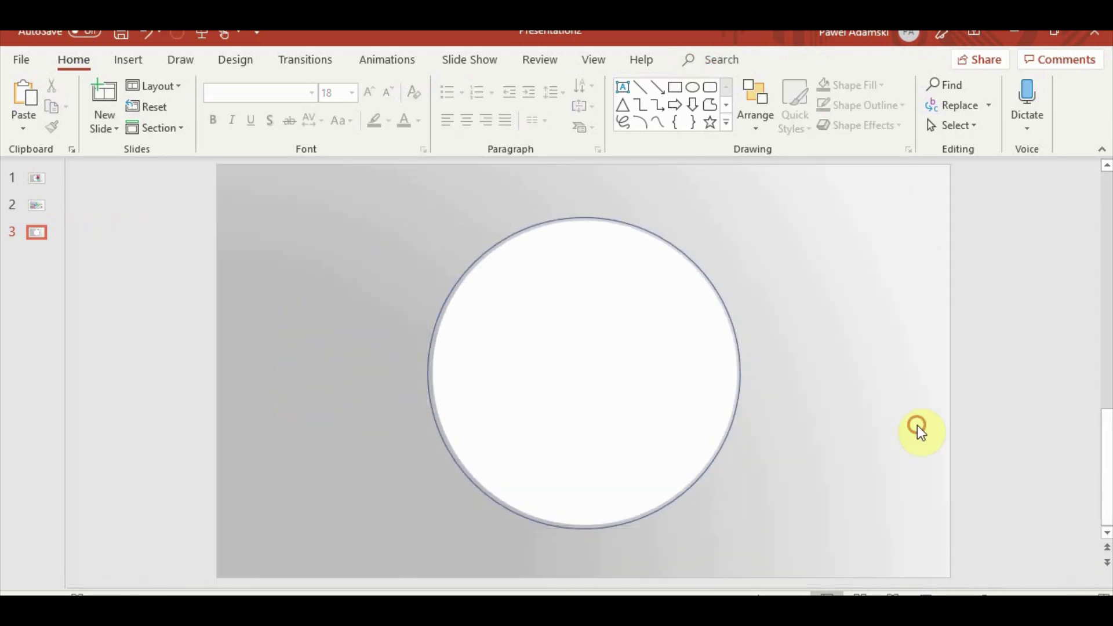
{"action": "left_click", "coordinate": [551, 336]}
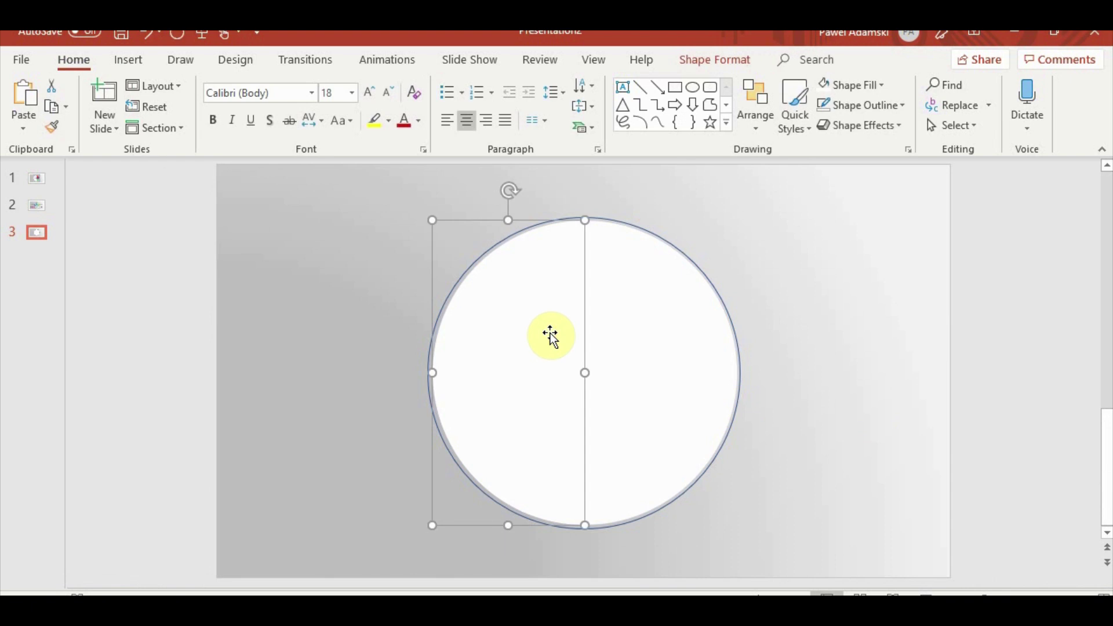
{"action": "left_click", "coordinate": [612, 349]}
{"action": "left_click", "coordinate": [573, 217]}
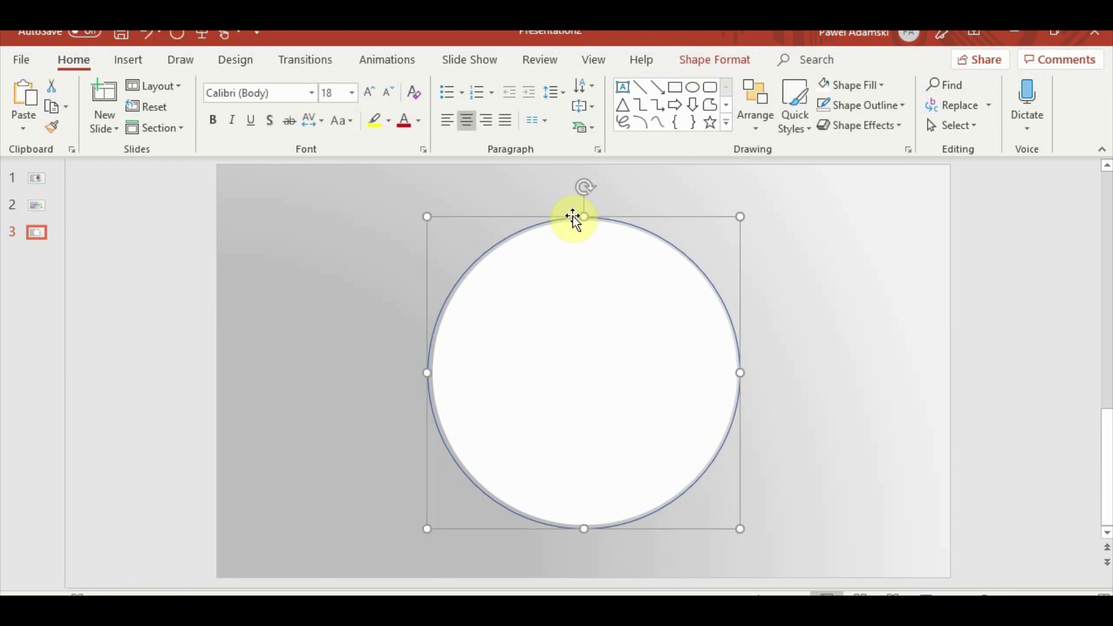
{"action": "left_click", "coordinate": [642, 280], "text": "ctrl"}
{"action": "key", "text": "ctrl+g"}
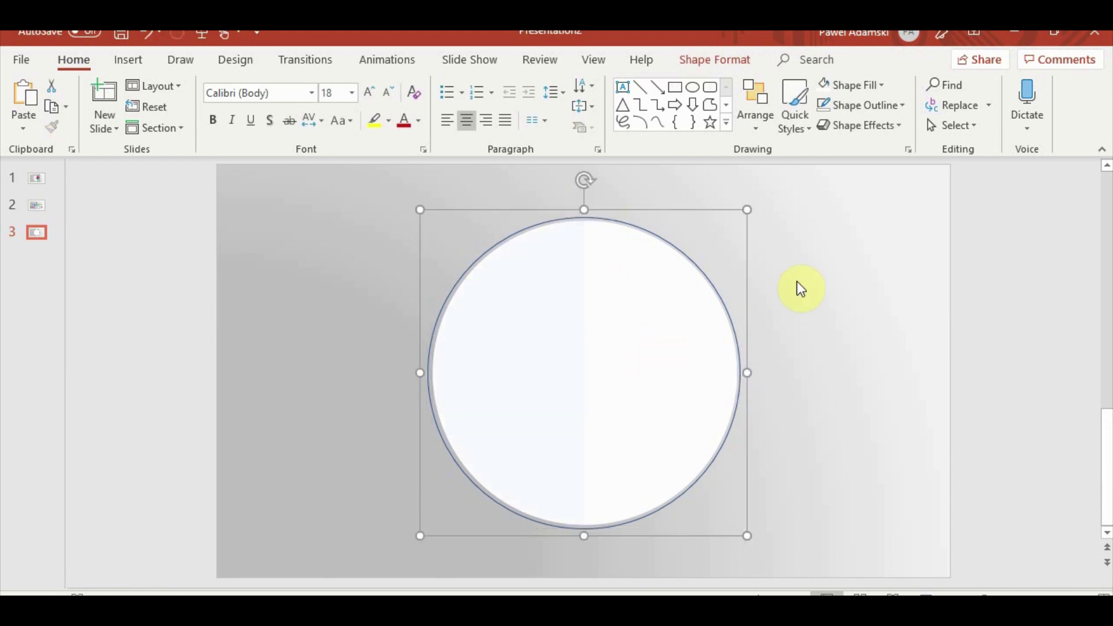
{"action": "left_click", "coordinate": [799, 284]}
- Fill the circle inside the group plain white, leaving its outline unchanged
{"action": "left_click", "coordinate": [600, 218]}
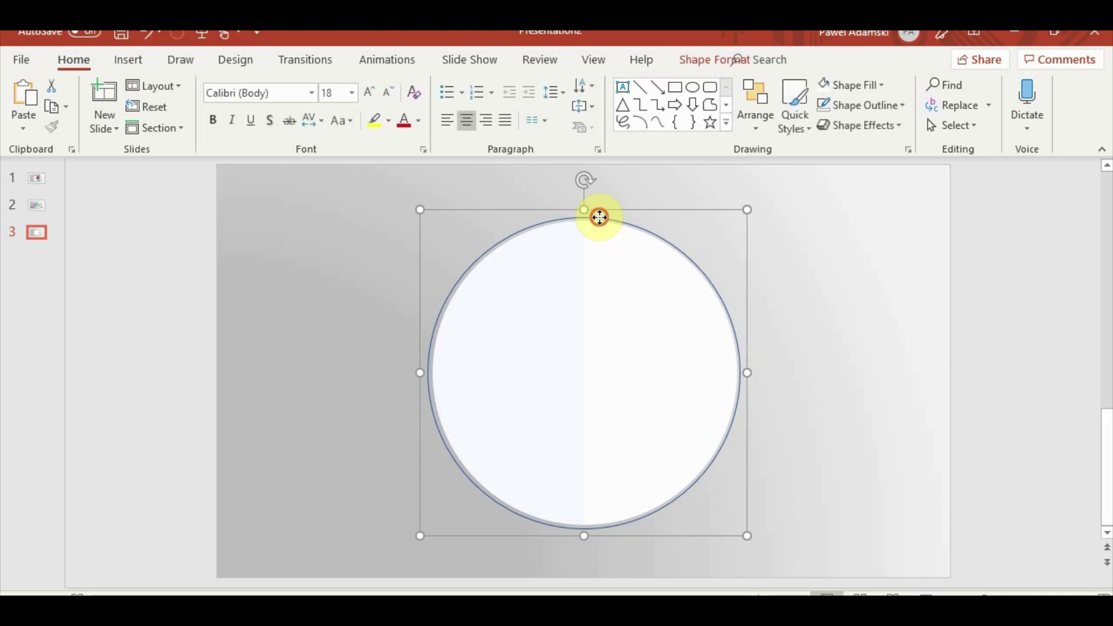
{"action": "left_click", "coordinate": [600, 218]}
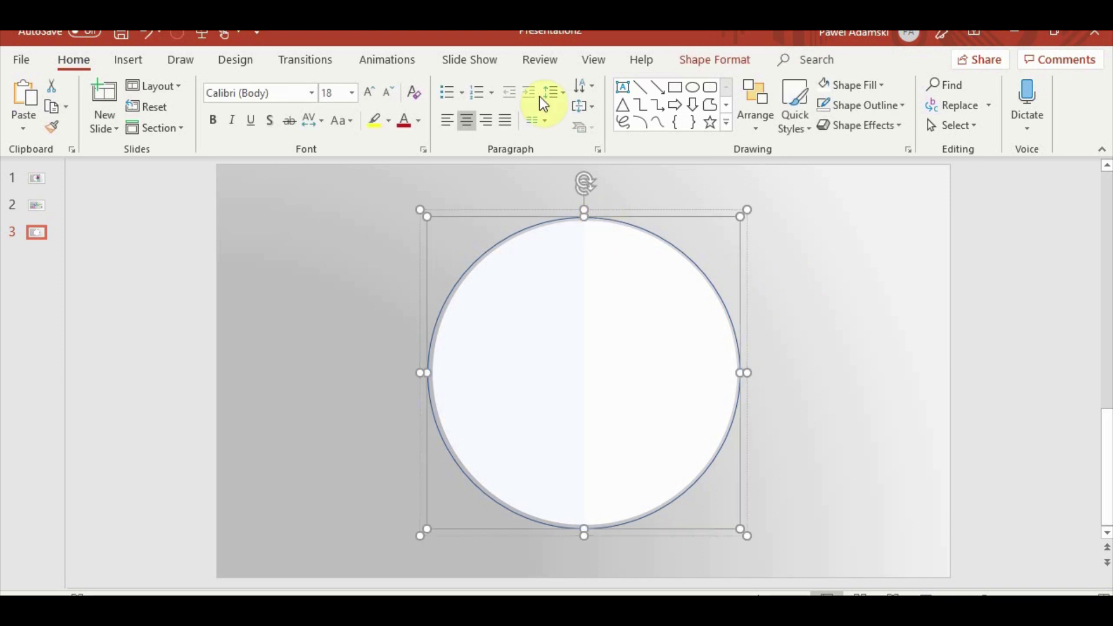
{"action": "left_click", "coordinate": [732, 60]}
{"action": "left_click", "coordinate": [471, 85]}
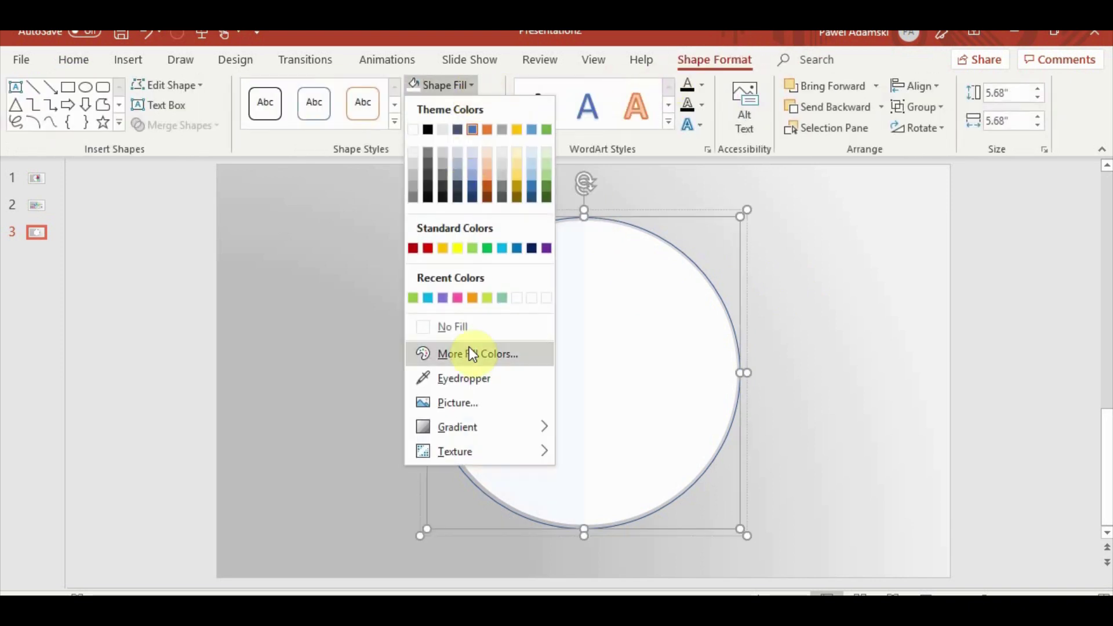
{"action": "left_click", "coordinate": [452, 332]}
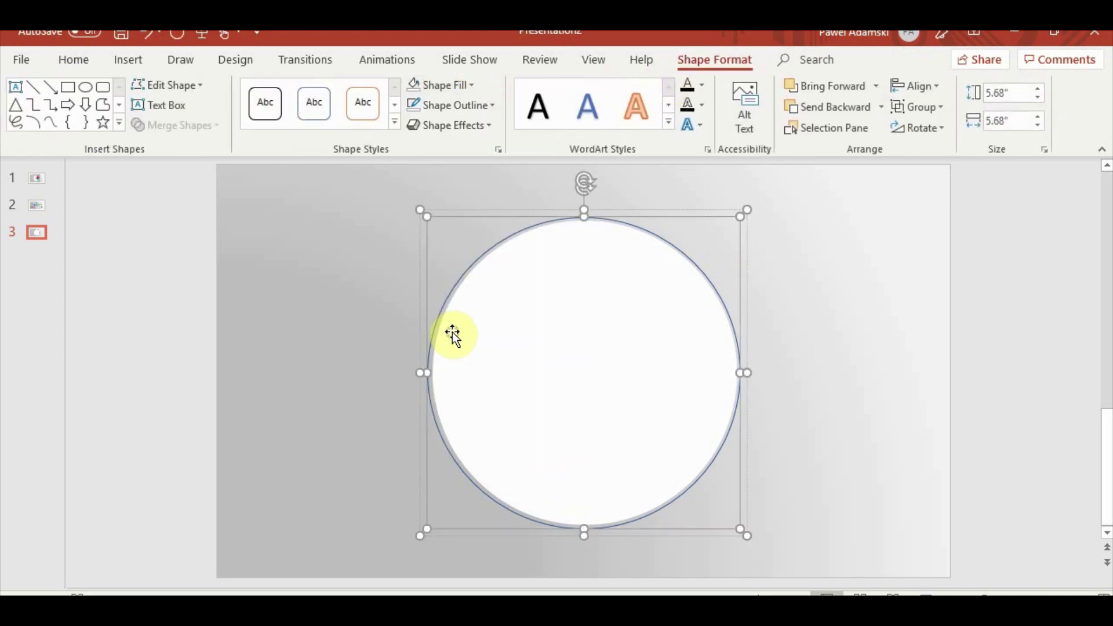
{"action": "left_click", "coordinate": [486, 106]}
{"action": "left_click", "coordinate": [486, 105]}
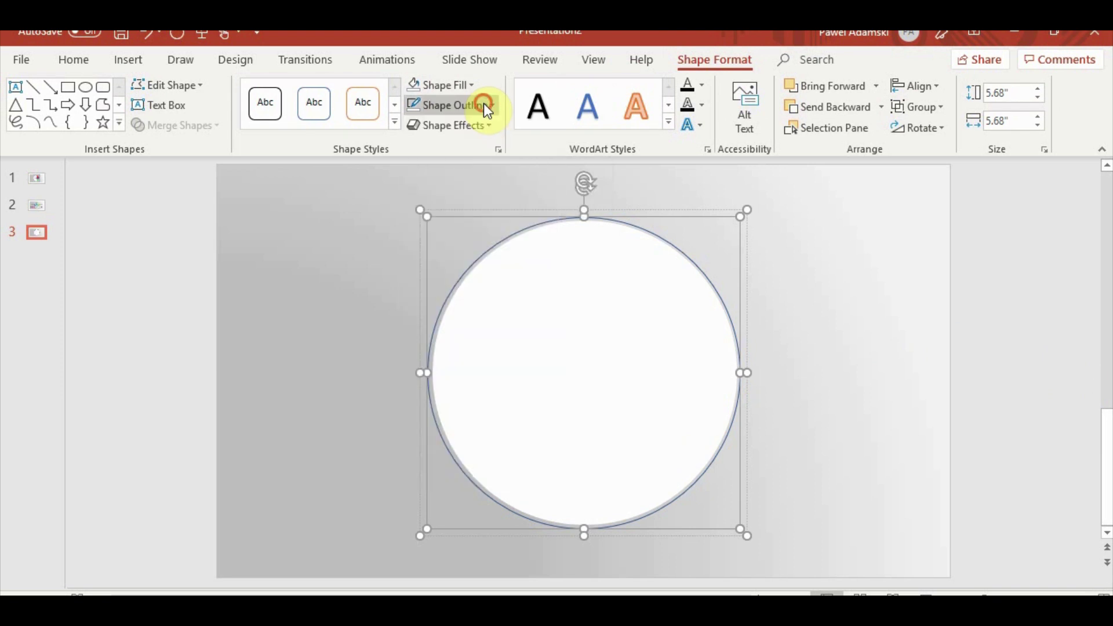
- Reselect the circle and bring up the Animations tab
{"action": "left_click", "coordinate": [1003, 393]}
{"action": "left_click", "coordinate": [656, 318]}
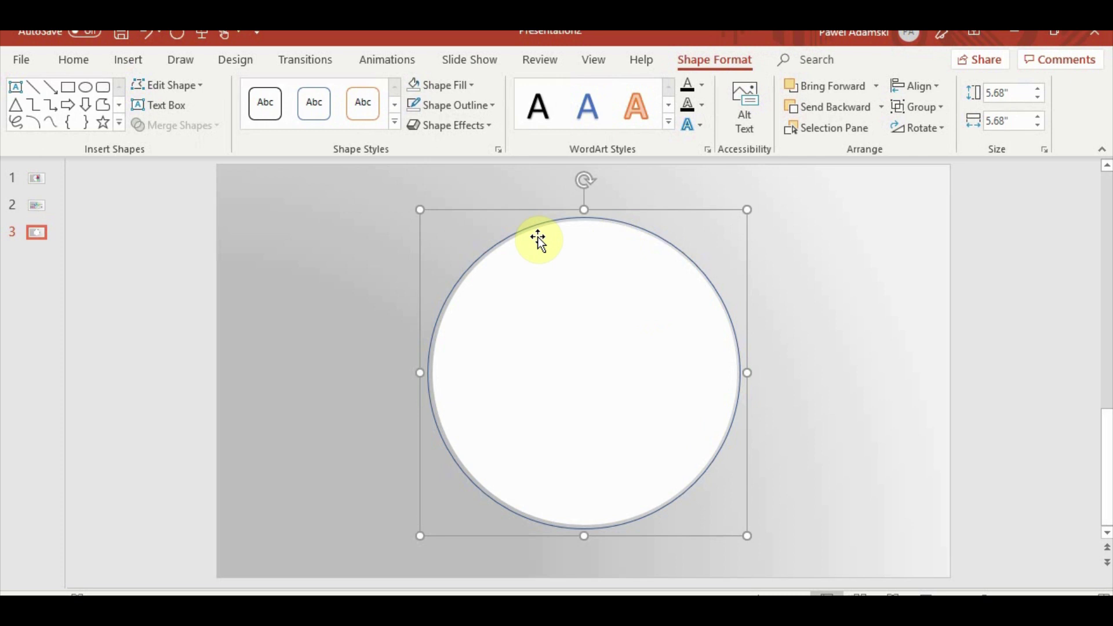
{"action": "left_click", "coordinate": [406, 65]}
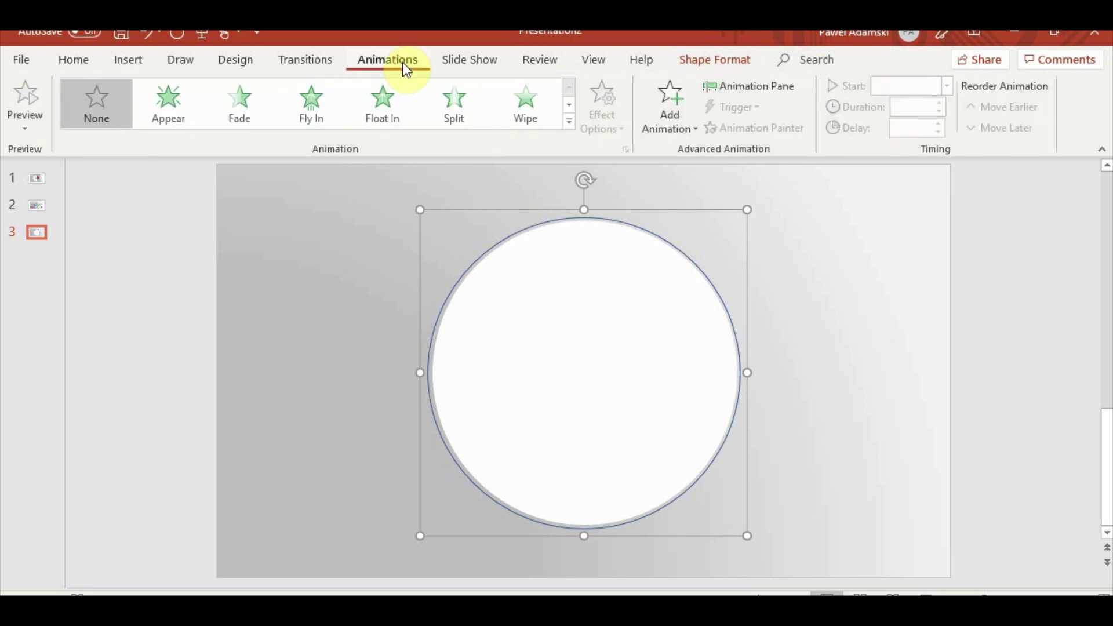
- Apply the Spin emphasis animation to the grouped circle from the full effects gallery
{"action": "left_click", "coordinate": [568, 121]}
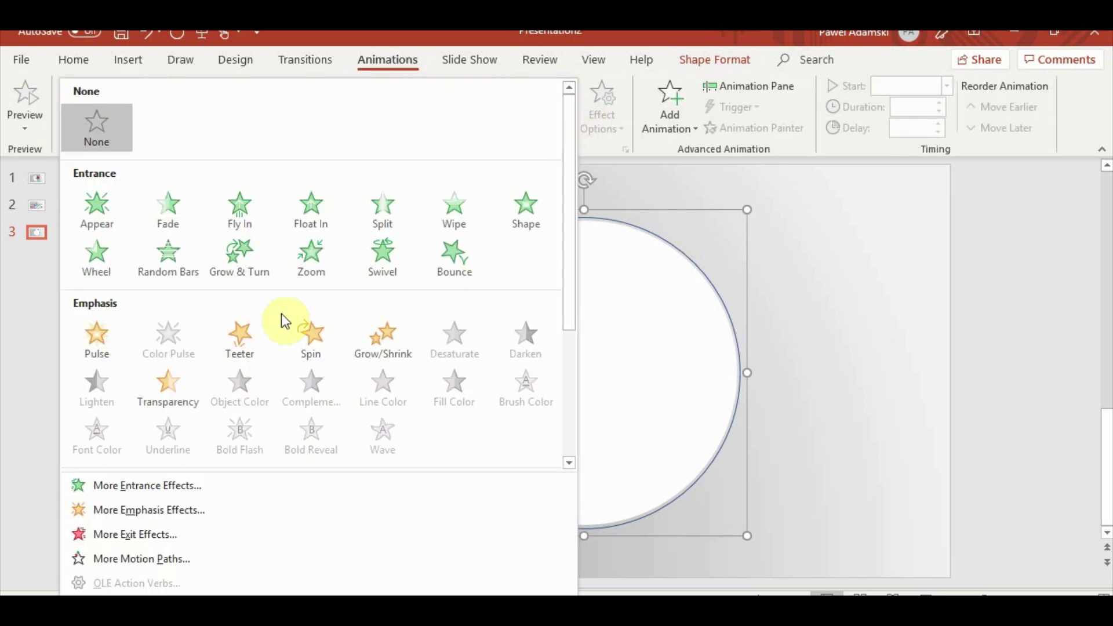
{"action": "left_click", "coordinate": [302, 334]}
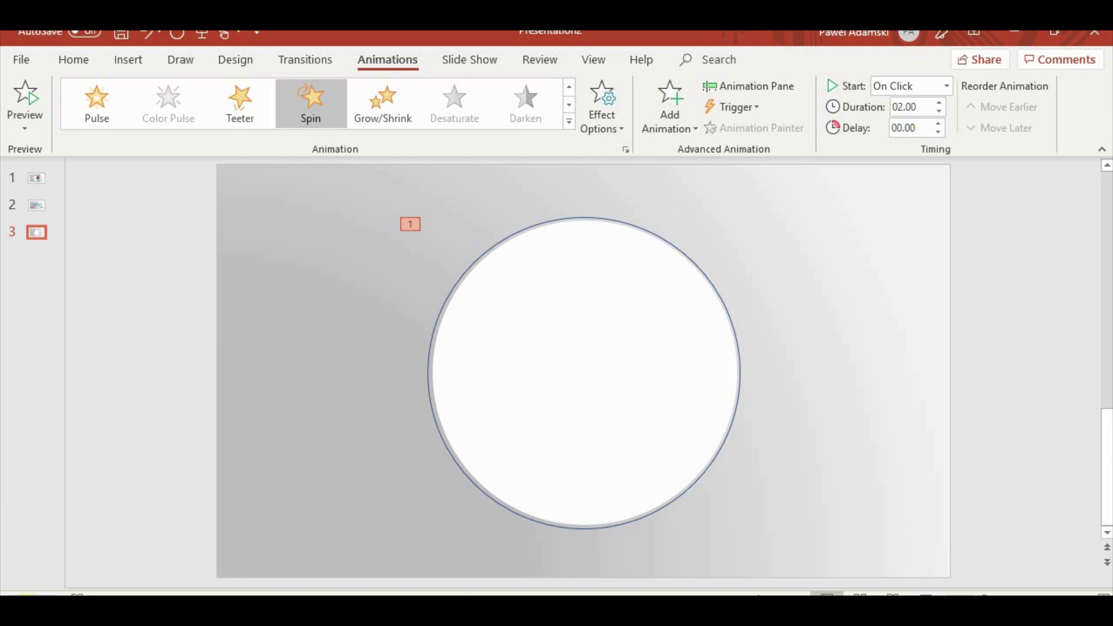
{"action": "key", "text": "super"}
- Use Calculator to work out 360 ÷ 10 = 36, then close it
{"action": "type", "text": "ca"}
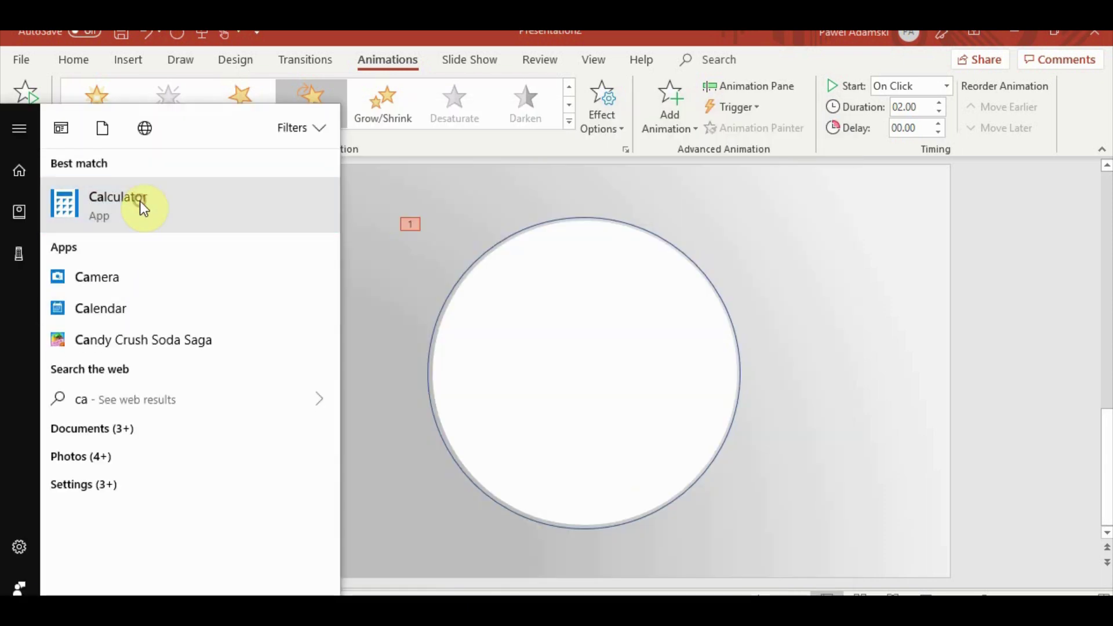
{"action": "left_click", "coordinate": [141, 201]}
{"action": "type", "text": "3"}
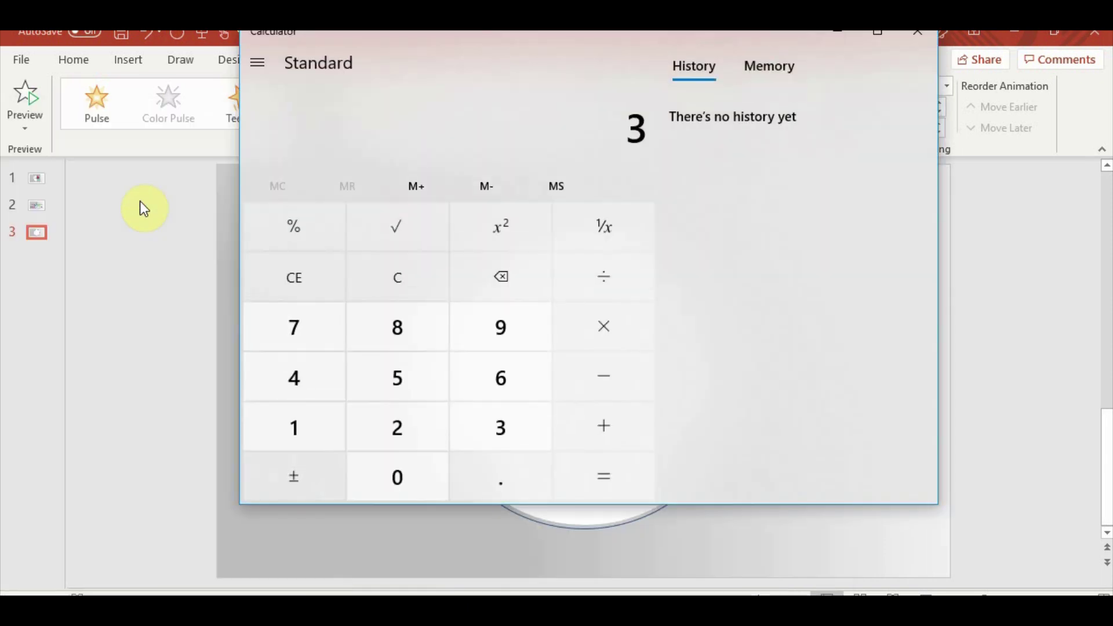
{"action": "type", "text": "60"}
{"action": "left_click", "coordinate": [589, 284]}
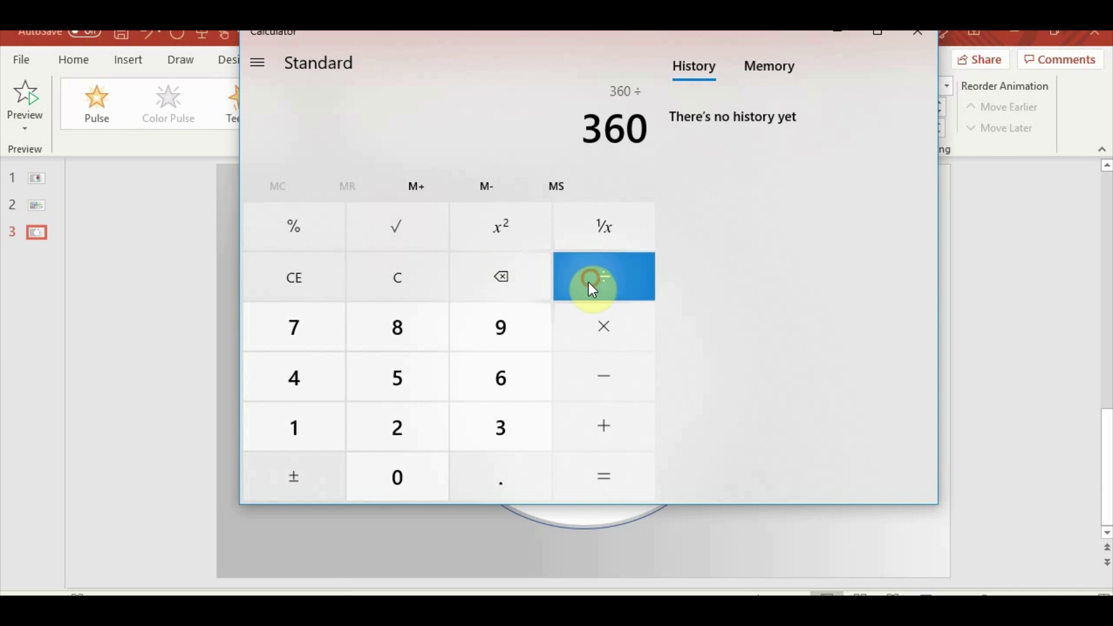
{"action": "left_click", "coordinate": [301, 440]}
{"action": "left_click", "coordinate": [409, 488]}
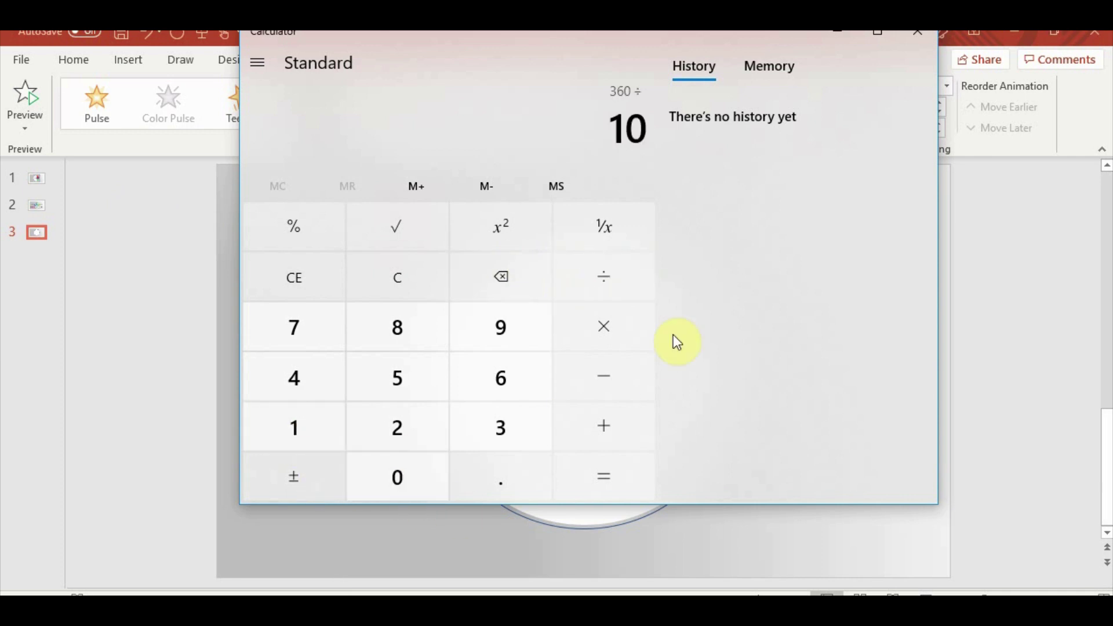
{"action": "left_click", "coordinate": [606, 468]}
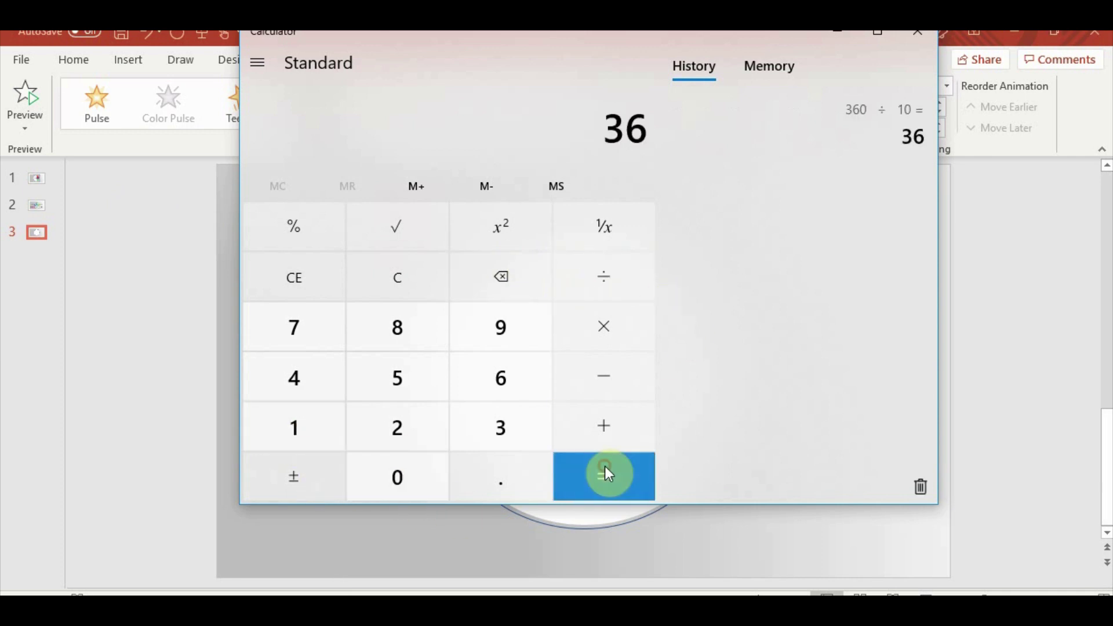
{"action": "left_click", "coordinate": [918, 36]}
- Select the animated circle and set the Spin direction to Clockwise
{"action": "left_click", "coordinate": [529, 278]}
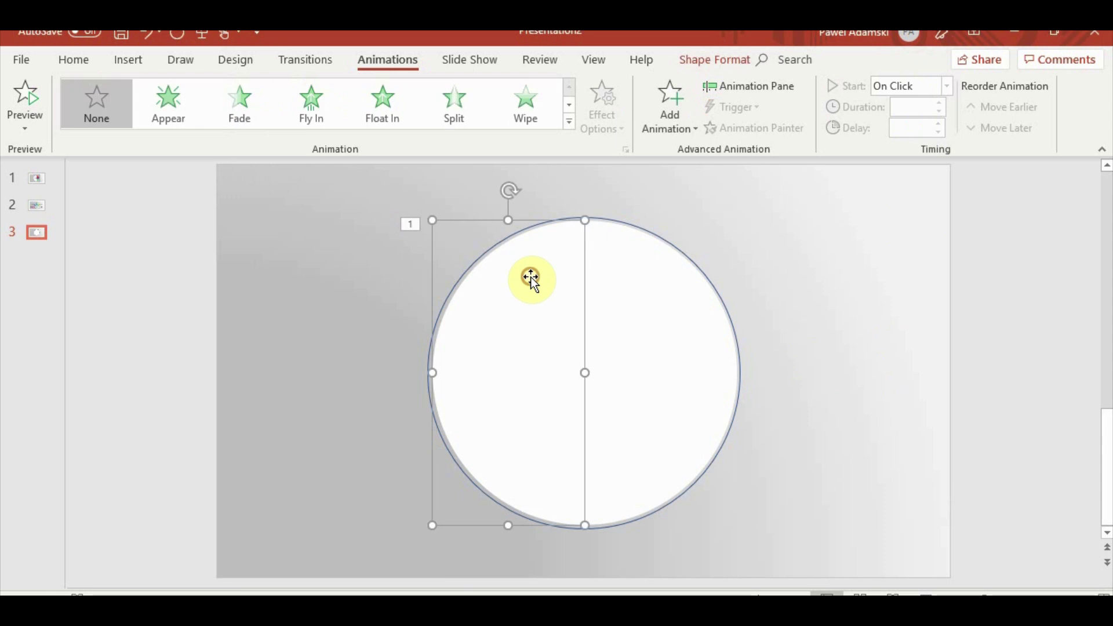
{"action": "left_click", "coordinate": [586, 124]}
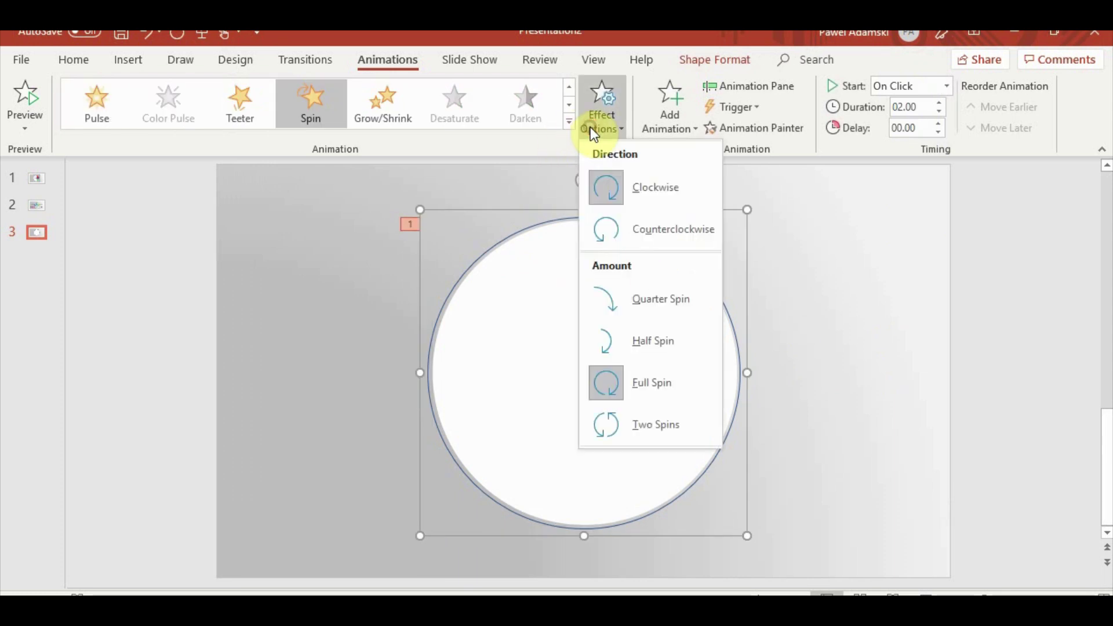
{"action": "left_click", "coordinate": [648, 339]}
{"action": "left_click", "coordinate": [614, 125]}
{"action": "left_click", "coordinate": [653, 203]}
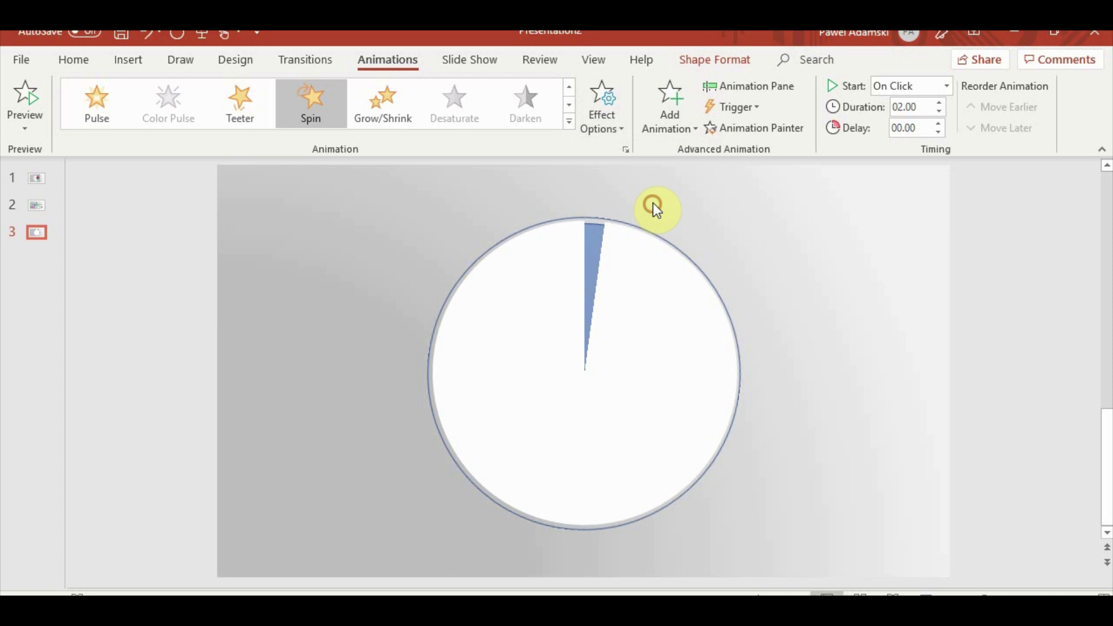
- In the Spin settings, set a custom 36° amount with a 2-second smooth end
{"action": "left_click", "coordinate": [628, 151]}
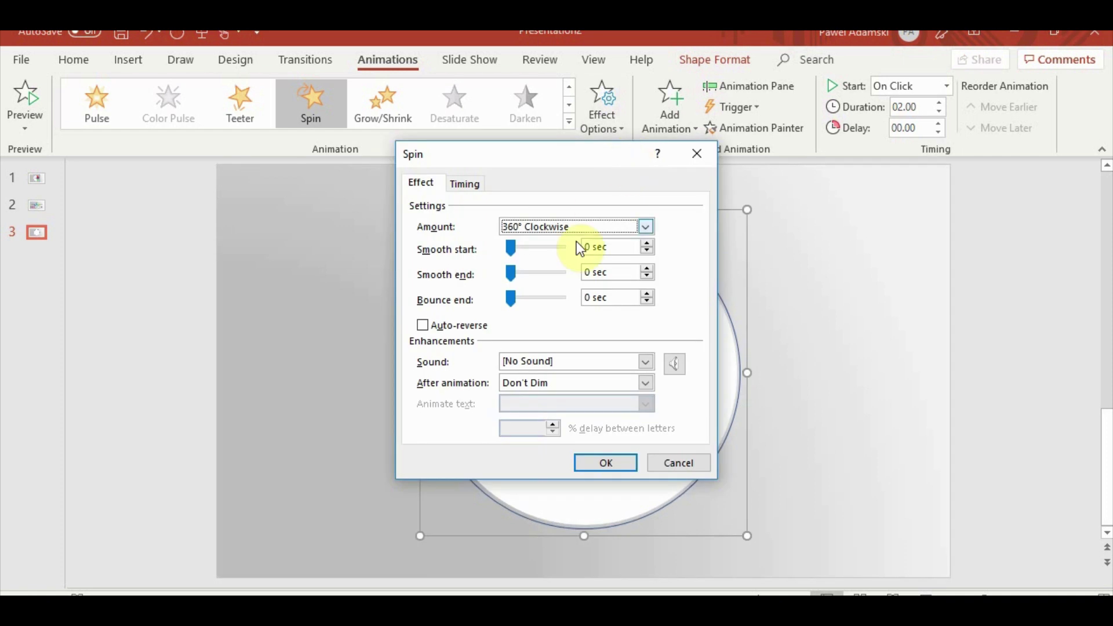
{"action": "left_click", "coordinate": [582, 226]}
{"action": "left_click", "coordinate": [636, 326]}
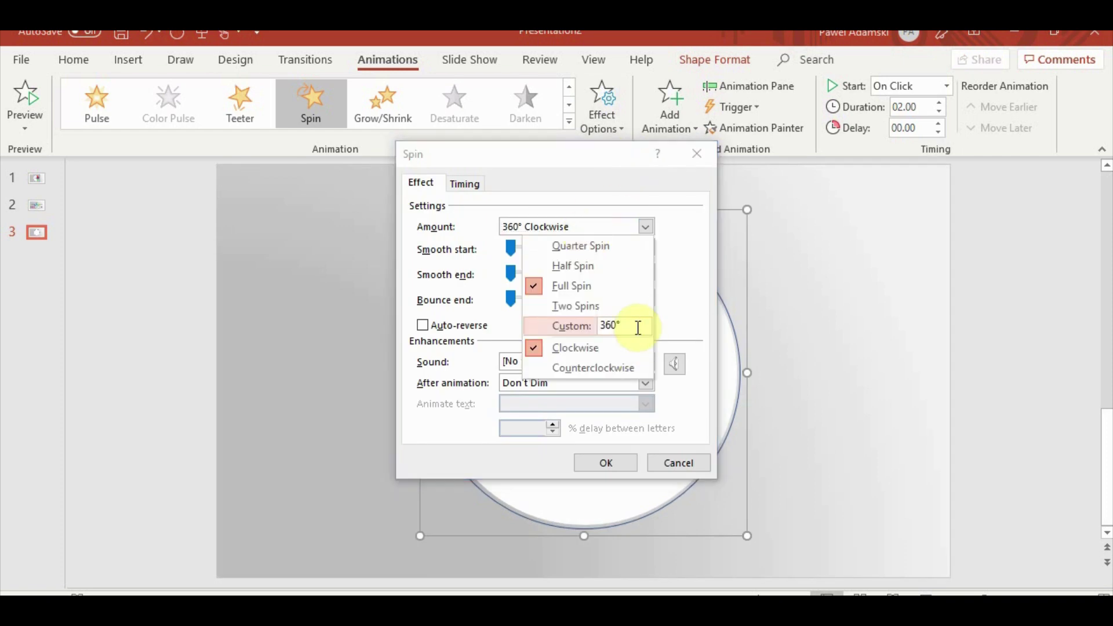
{"action": "left_click_drag", "start_coordinate": [638, 327], "coordinate": [585, 326]}
{"action": "type", "text": "360"}
{"action": "key", "text": "BackSpace"}
{"action": "key", "text": "Return"}
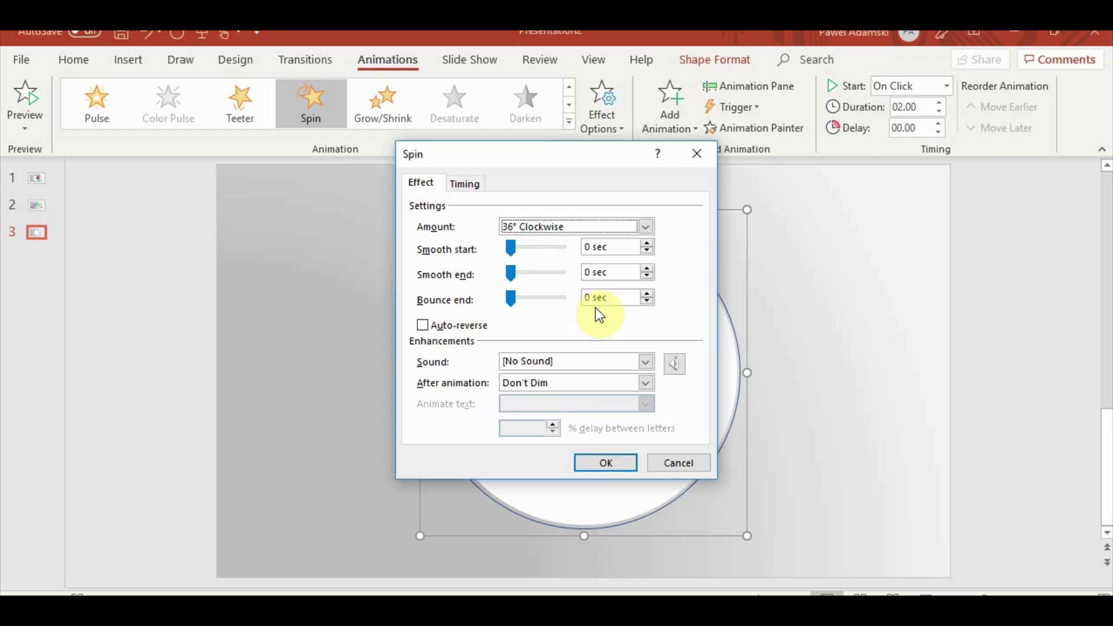
{"action": "left_click", "coordinate": [512, 273]}
{"action": "left_click", "coordinate": [613, 462]}
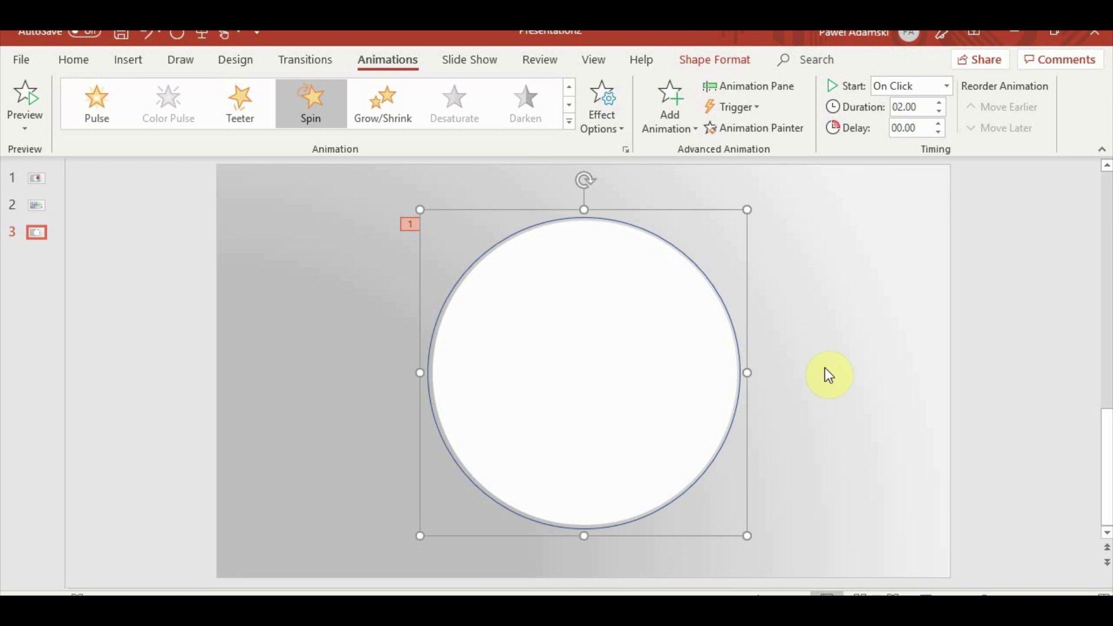
- Show the Animation Pane and add a second Spin animation to Group 19
{"action": "left_click", "coordinate": [826, 370]}
{"action": "left_click", "coordinate": [675, 377]}
{"action": "left_click", "coordinate": [753, 87]}
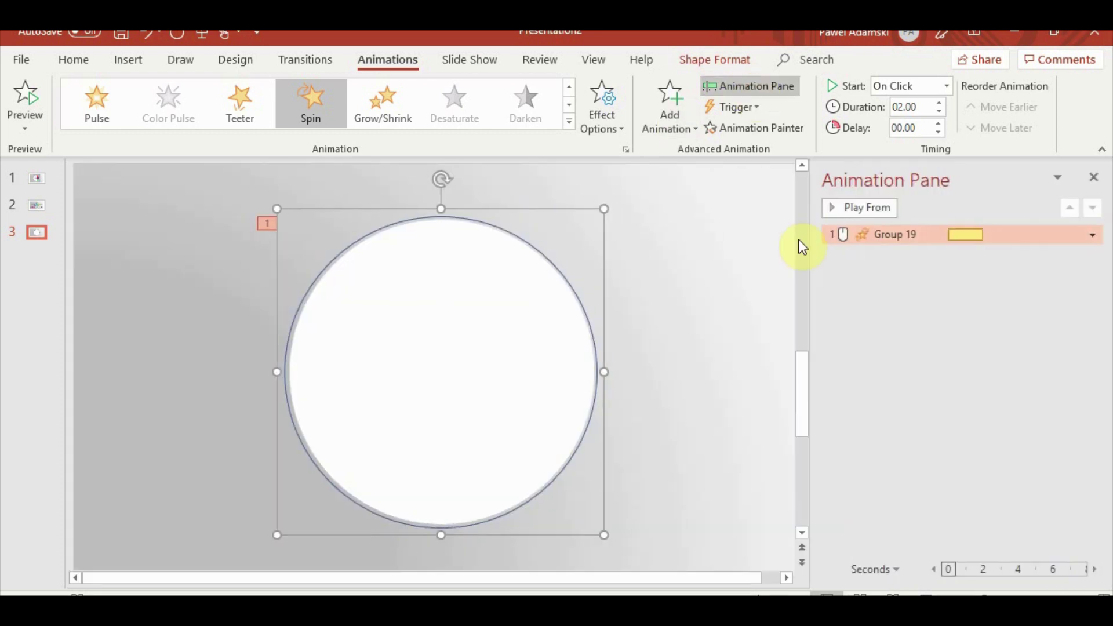
{"action": "right_click", "coordinate": [858, 237]}
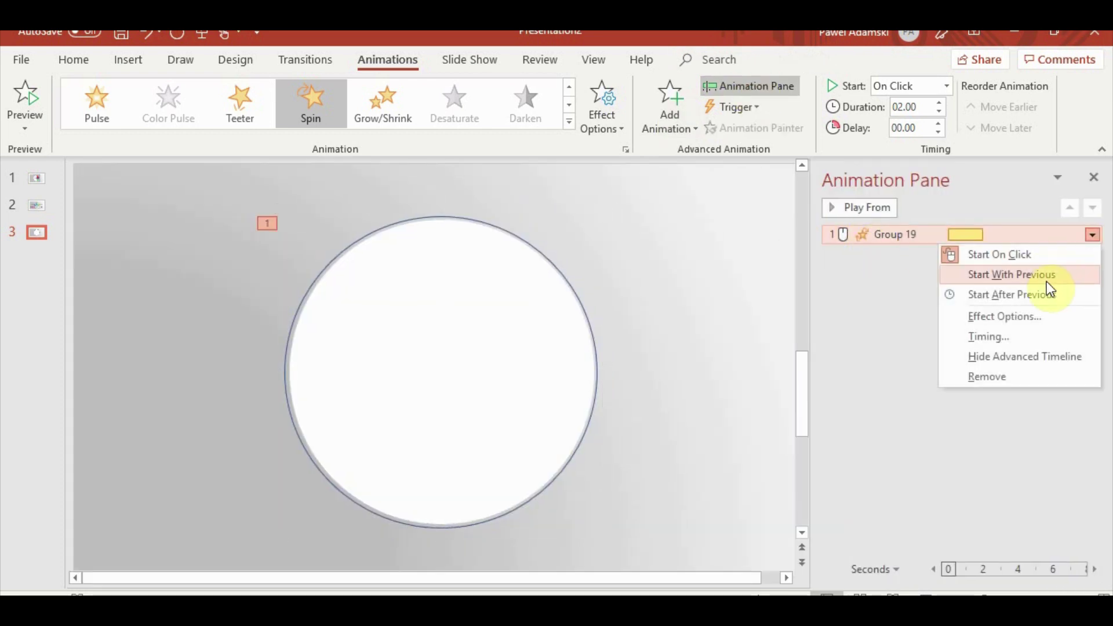
{"action": "left_click", "coordinate": [858, 297]}
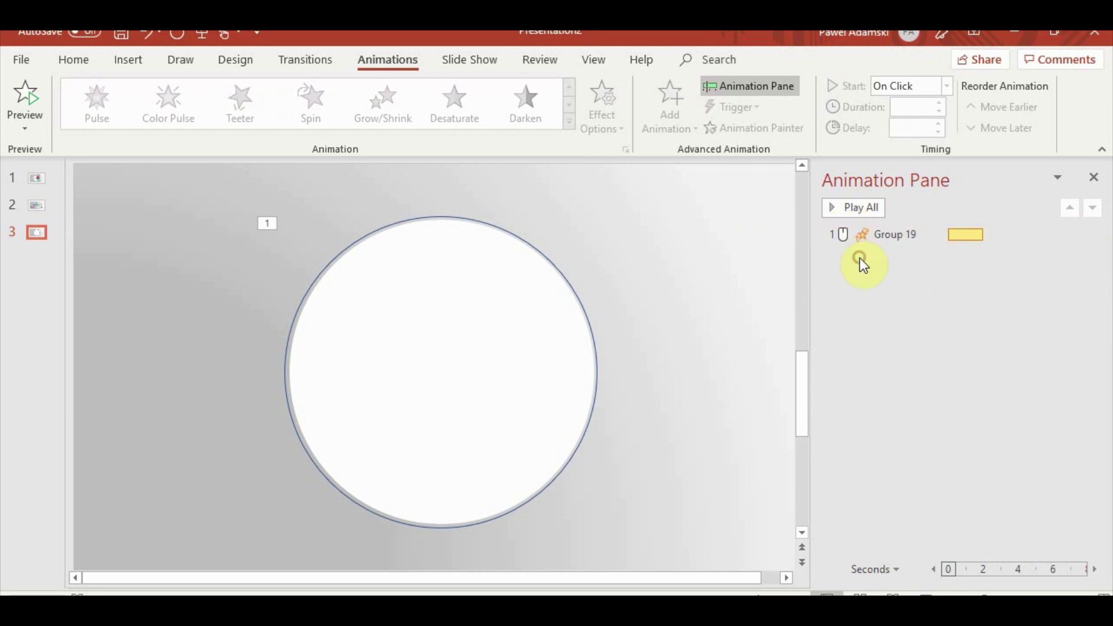
{"action": "left_click", "coordinate": [865, 234]}
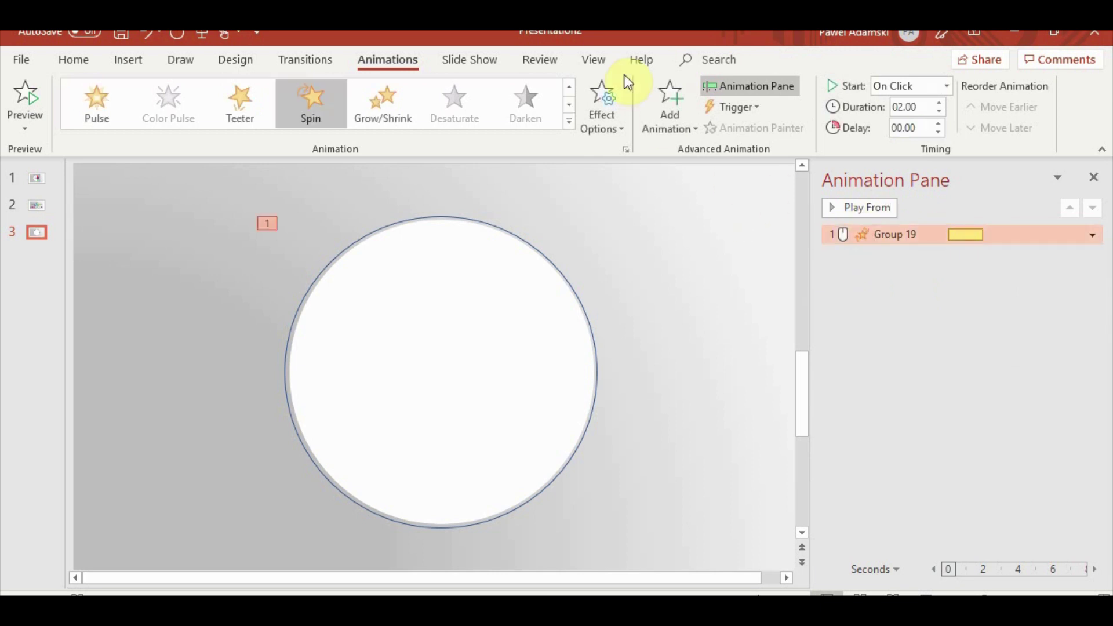
{"action": "left_click", "coordinate": [669, 93]}
{"action": "left_click", "coordinate": [834, 345]}
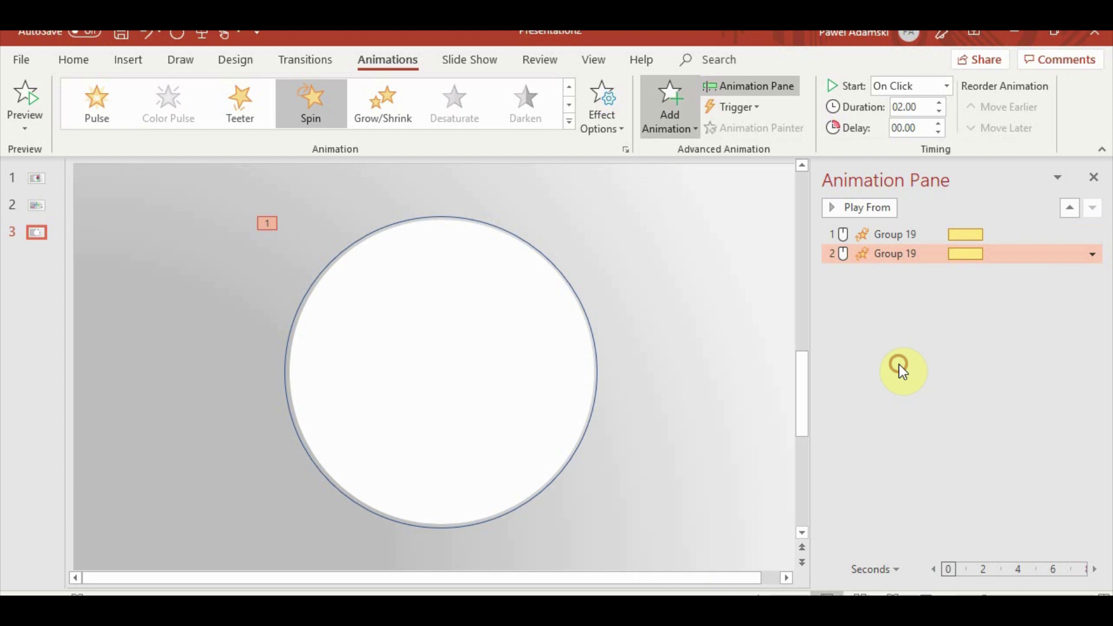
- Set the second Spin to a custom 36° Clockwise with a 2-second smooth end
{"action": "left_click", "coordinate": [619, 127]}
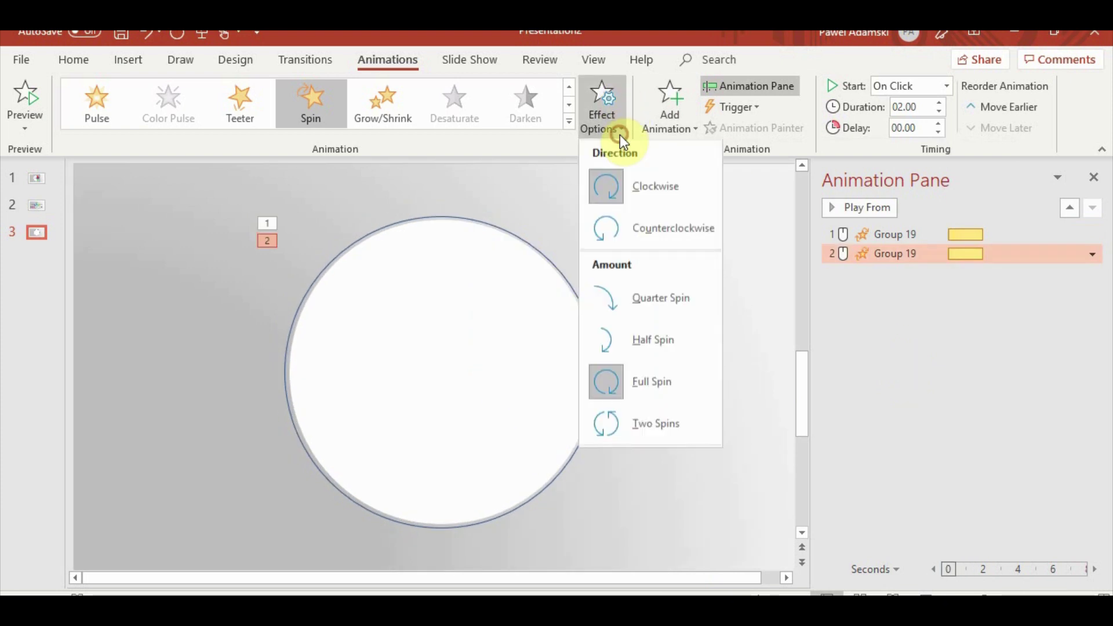
{"action": "right_click", "coordinate": [940, 258]}
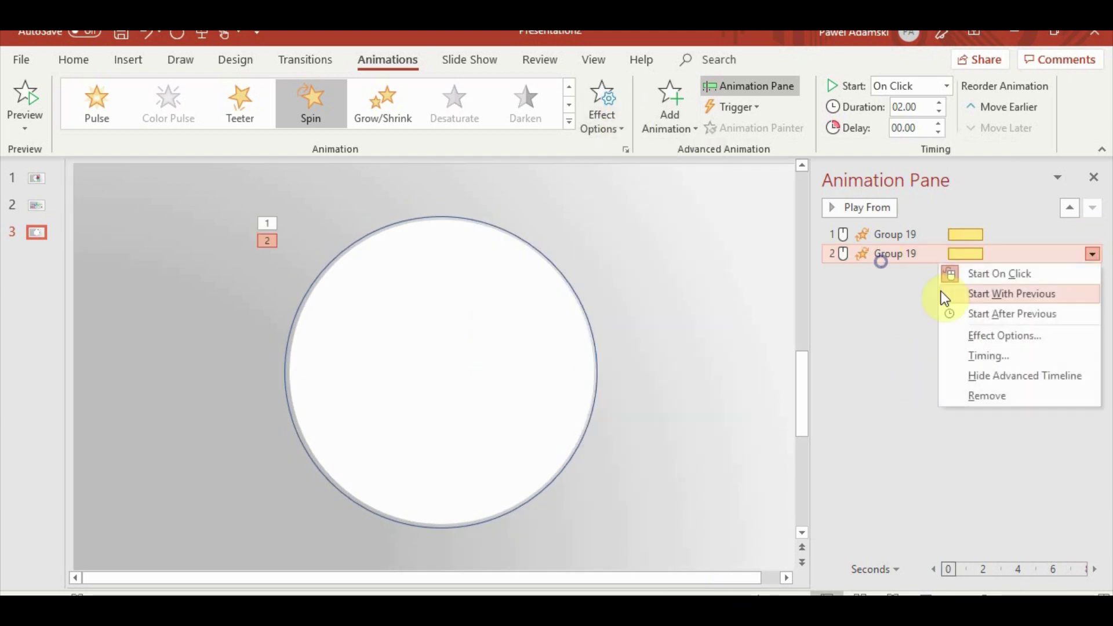
{"action": "left_click", "coordinate": [988, 336]}
{"action": "left_click", "coordinate": [624, 229]}
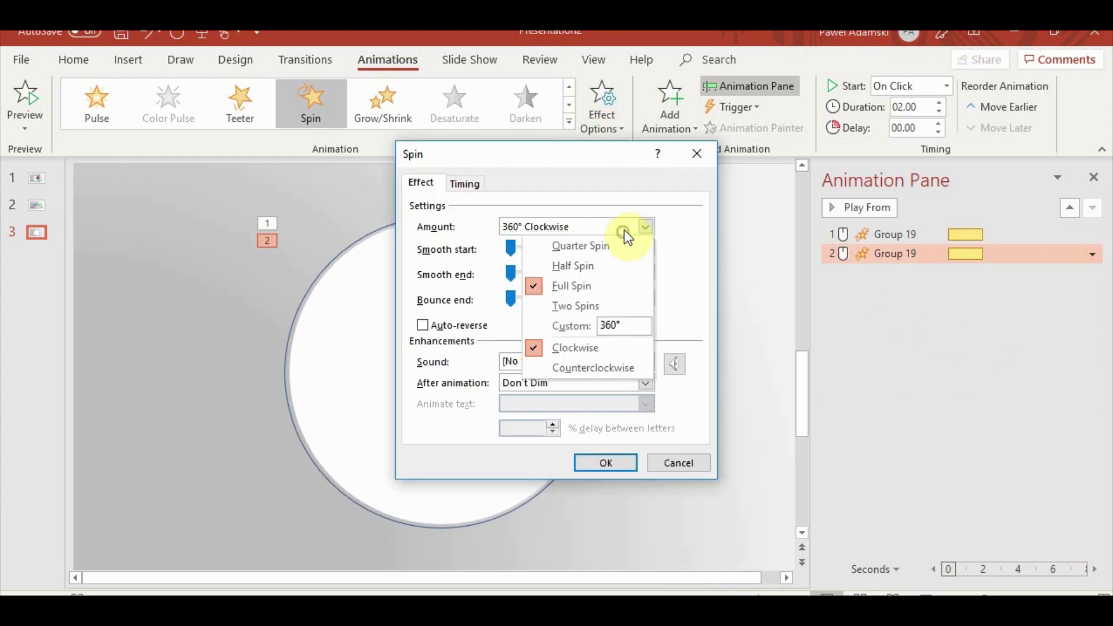
{"action": "left_click", "coordinate": [635, 325]}
{"action": "type", "text": "36"}
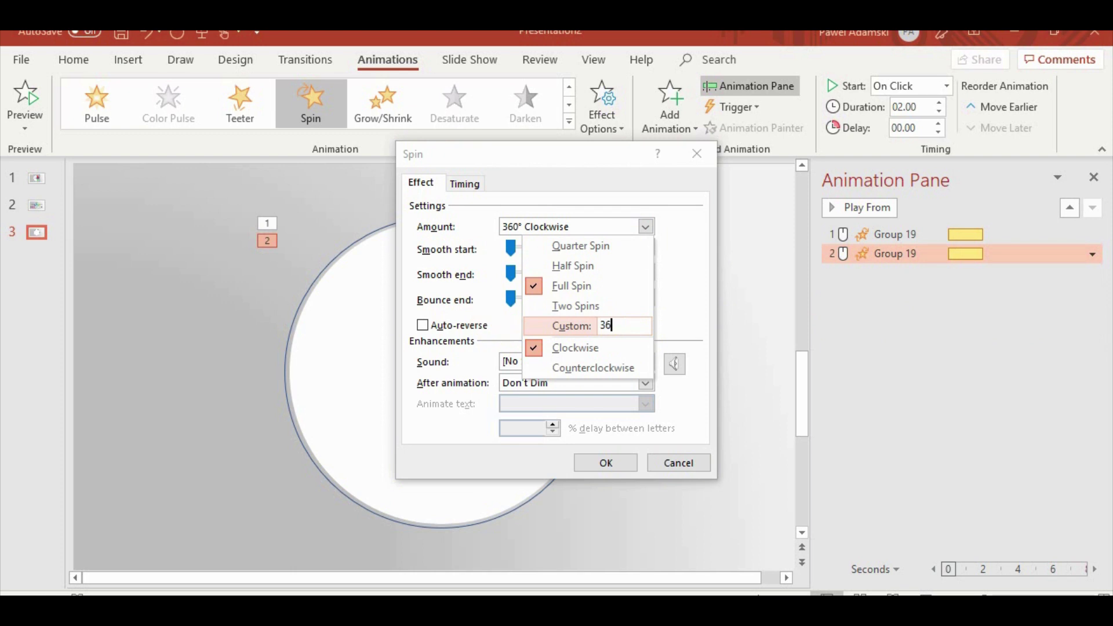
{"action": "key", "text": "Return"}
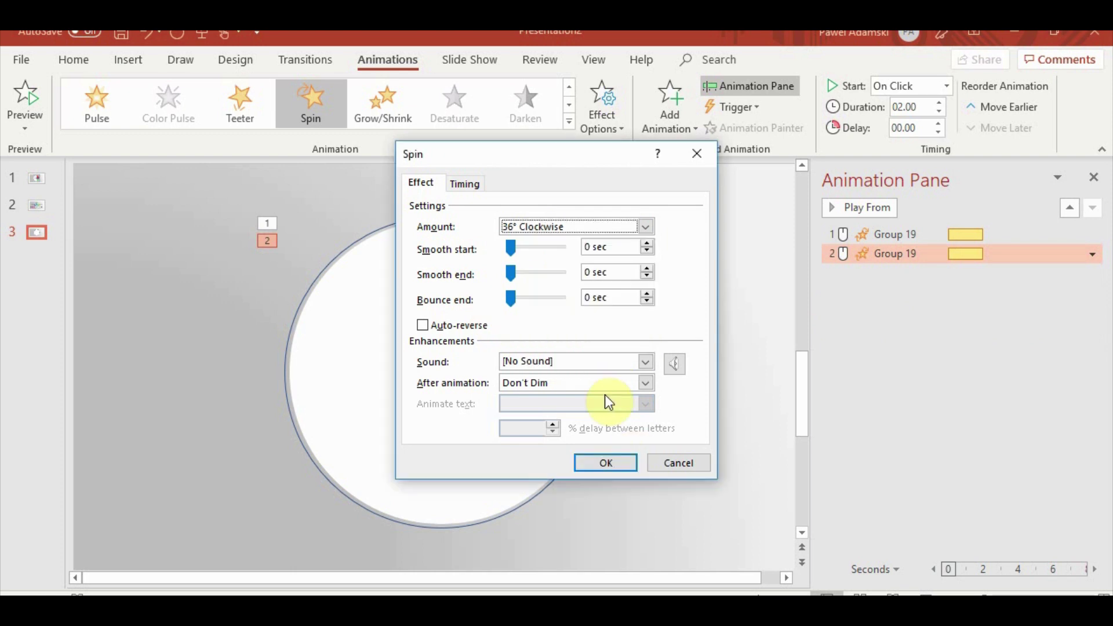
{"action": "left_click", "coordinate": [506, 272]}
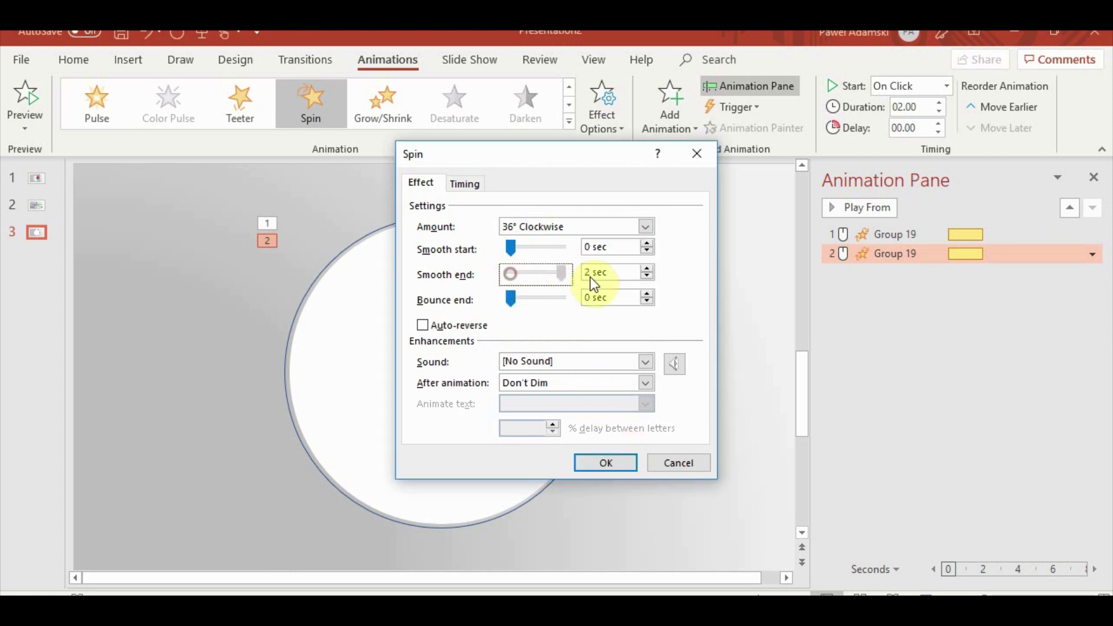
{"action": "left_click", "coordinate": [600, 460]}
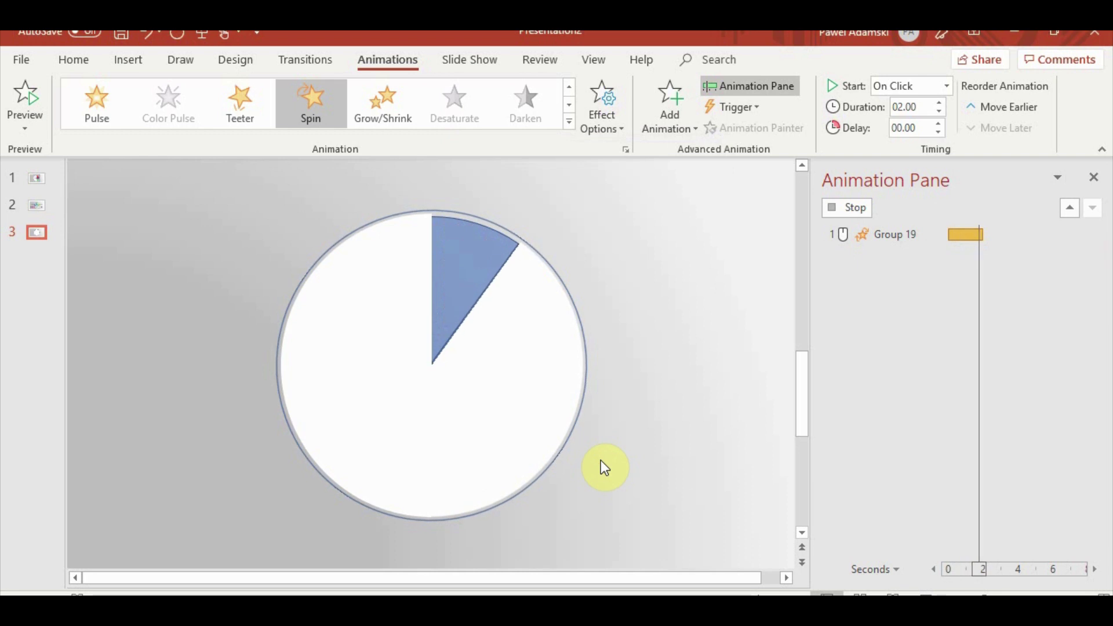
- Make the second spin start After Previous and preview the sequence
{"action": "right_click", "coordinate": [927, 256]}
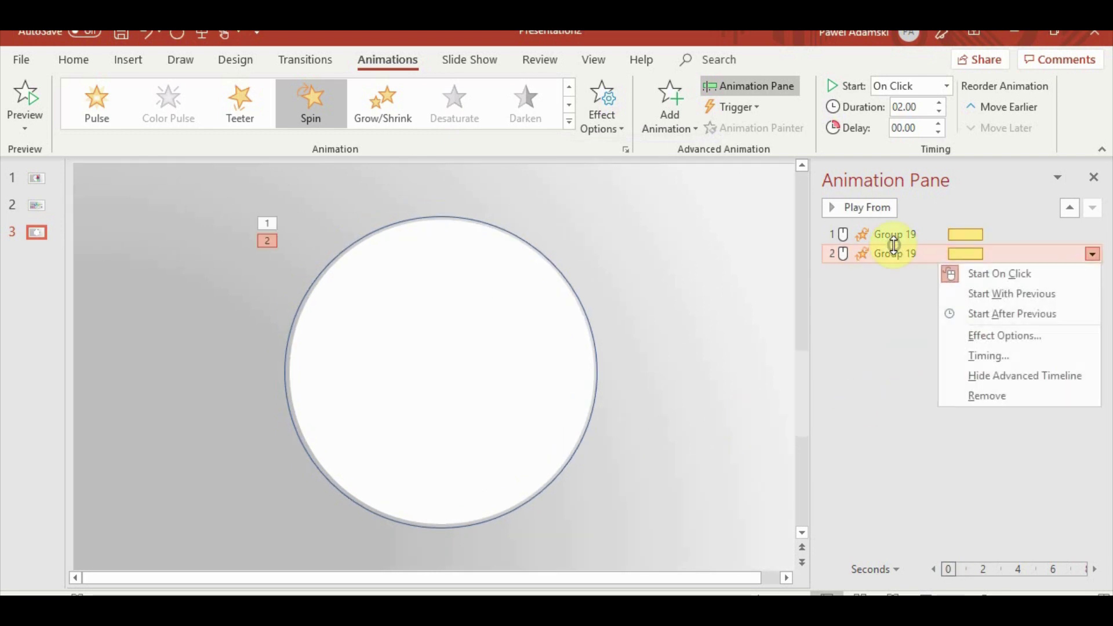
{"action": "left_click", "coordinate": [997, 316]}
{"action": "left_click", "coordinate": [877, 207]}
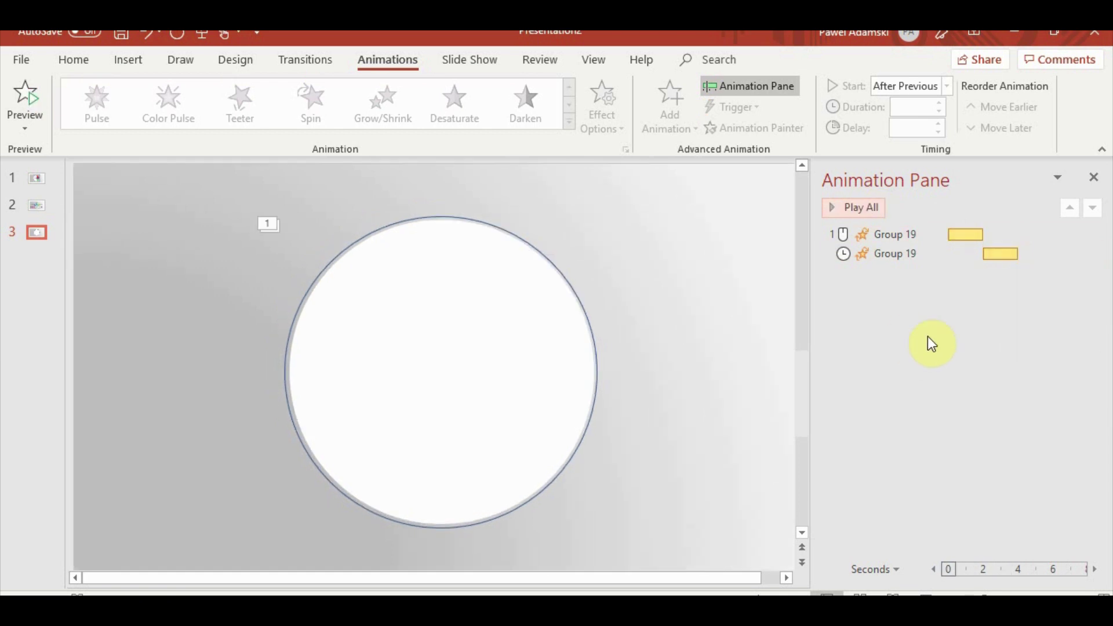
- Add a third Spin animation set to start After Previous
{"action": "left_click", "coordinate": [901, 258]}
{"action": "left_click", "coordinate": [666, 93]}
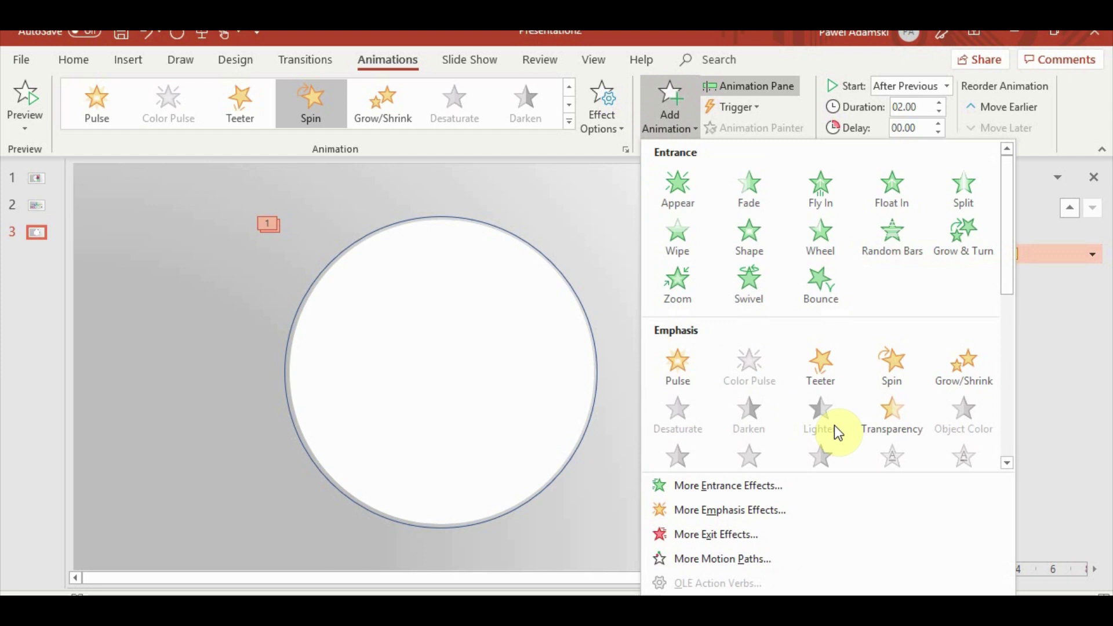
{"action": "left_click", "coordinate": [860, 362]}
{"action": "right_click", "coordinate": [897, 268]}
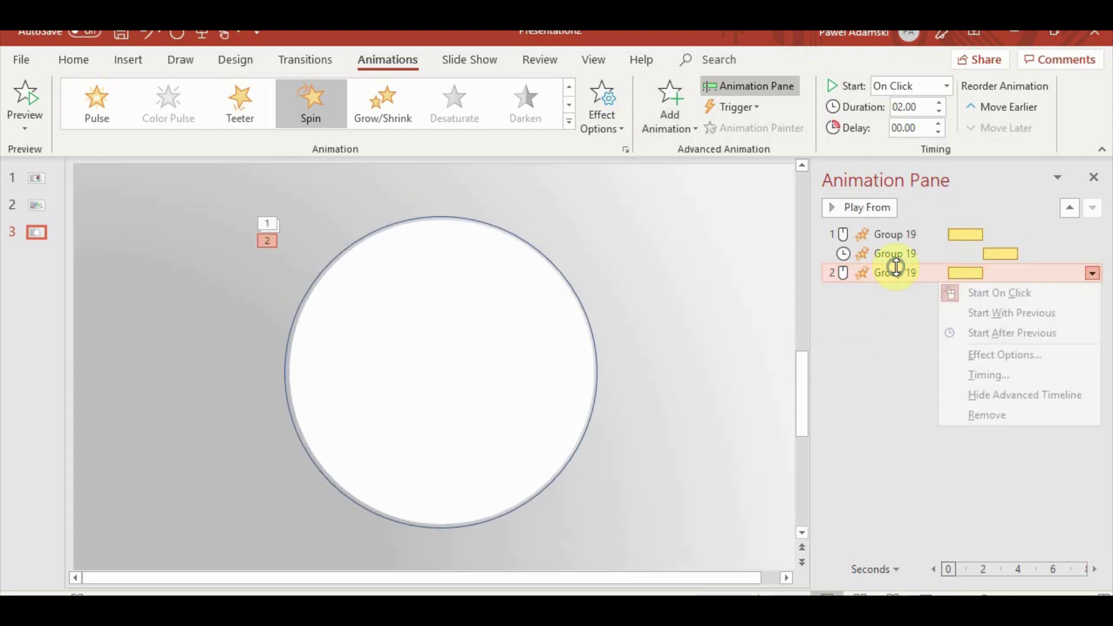
{"action": "left_click", "coordinate": [987, 333]}
- Give the third spin a custom 36° amount with a smooth end
{"action": "right_click", "coordinate": [931, 273]}
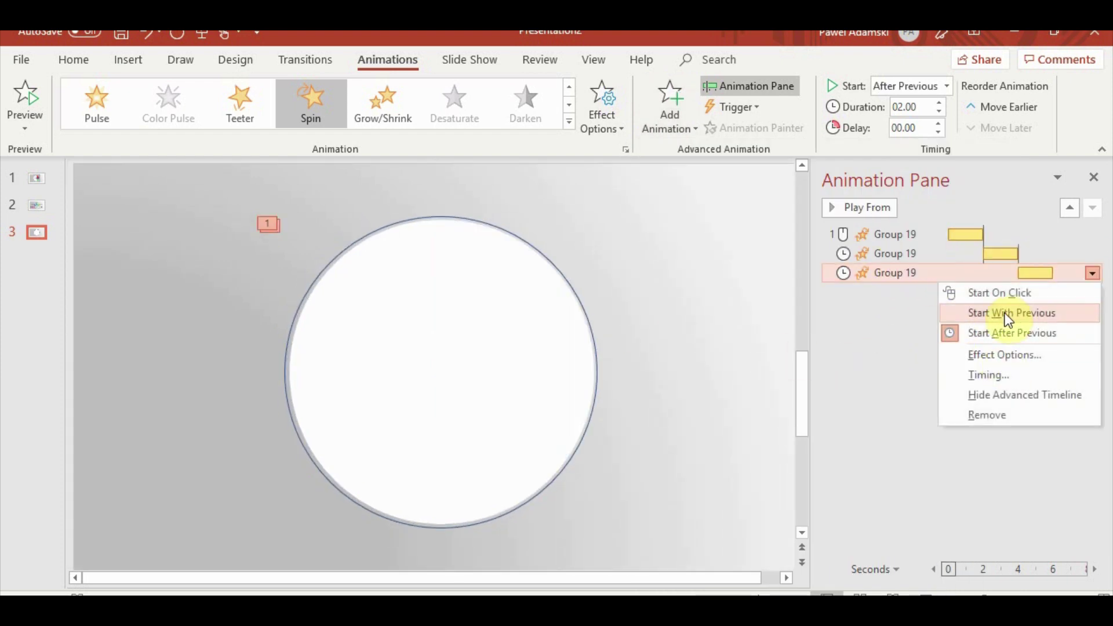
{"action": "left_click", "coordinate": [1005, 354]}
{"action": "left_click", "coordinate": [617, 227]}
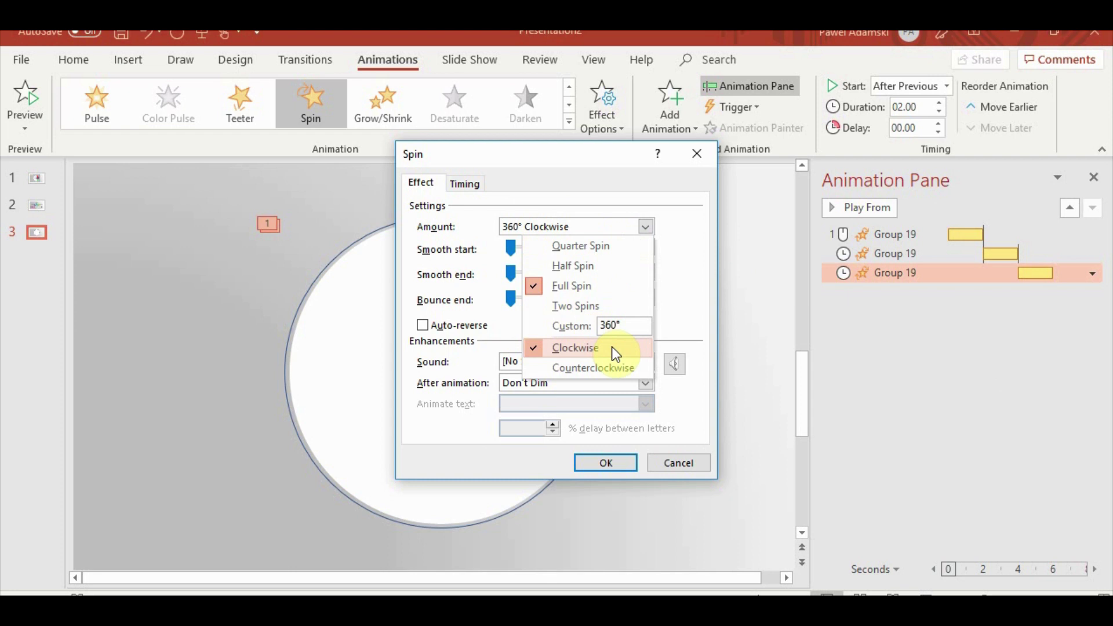
{"action": "left_click", "coordinate": [629, 325]}
{"action": "type", "text": "36"}
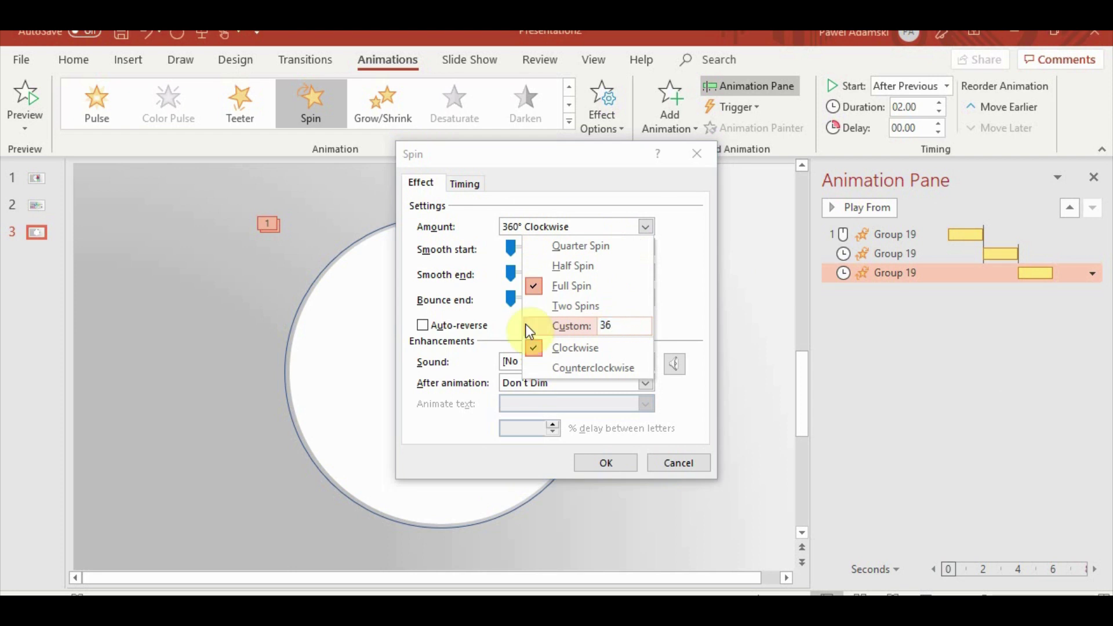
{"action": "key", "text": "Return"}
{"action": "left_click_drag", "start_coordinate": [512, 272], "coordinate": [516, 273]}
{"action": "left_click", "coordinate": [588, 461]}
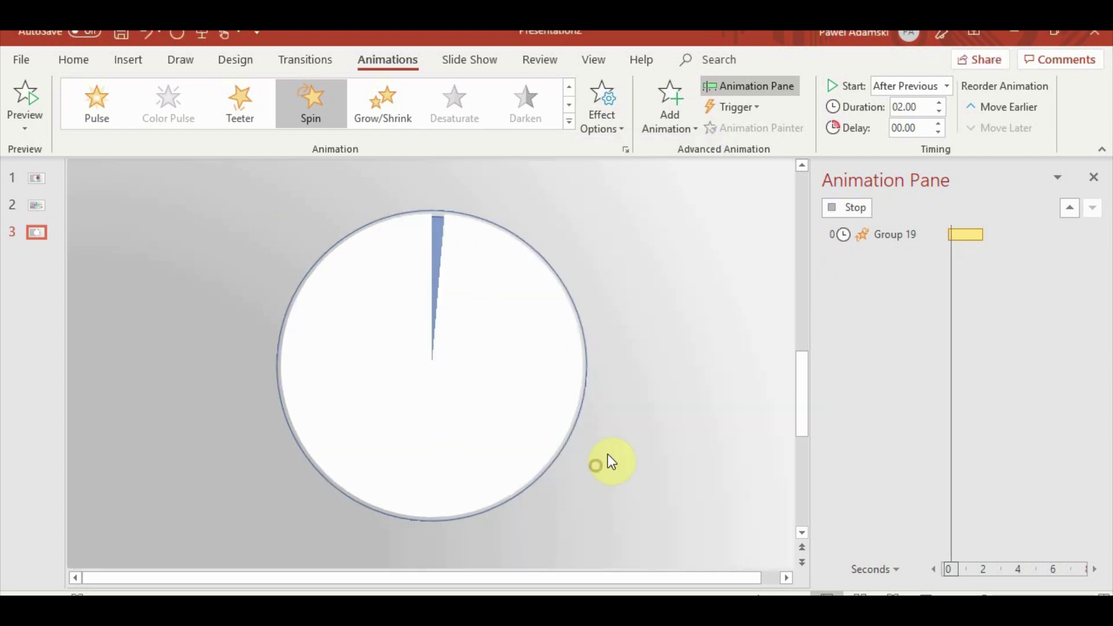
- Add a fourth Spin animation to Group 19
{"action": "left_click", "coordinate": [673, 131]}
{"action": "left_click", "coordinate": [841, 364]}
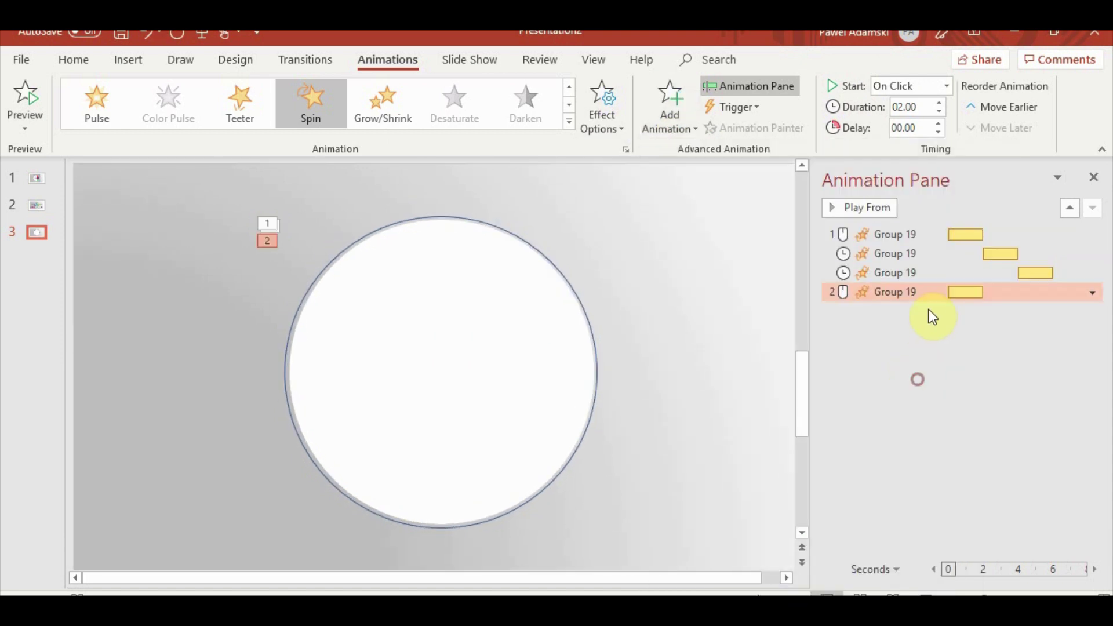
{"action": "left_click", "coordinate": [925, 85]}
- Set the fourth spin to start After Previous with a custom 36° amount
{"action": "left_click", "coordinate": [913, 148]}
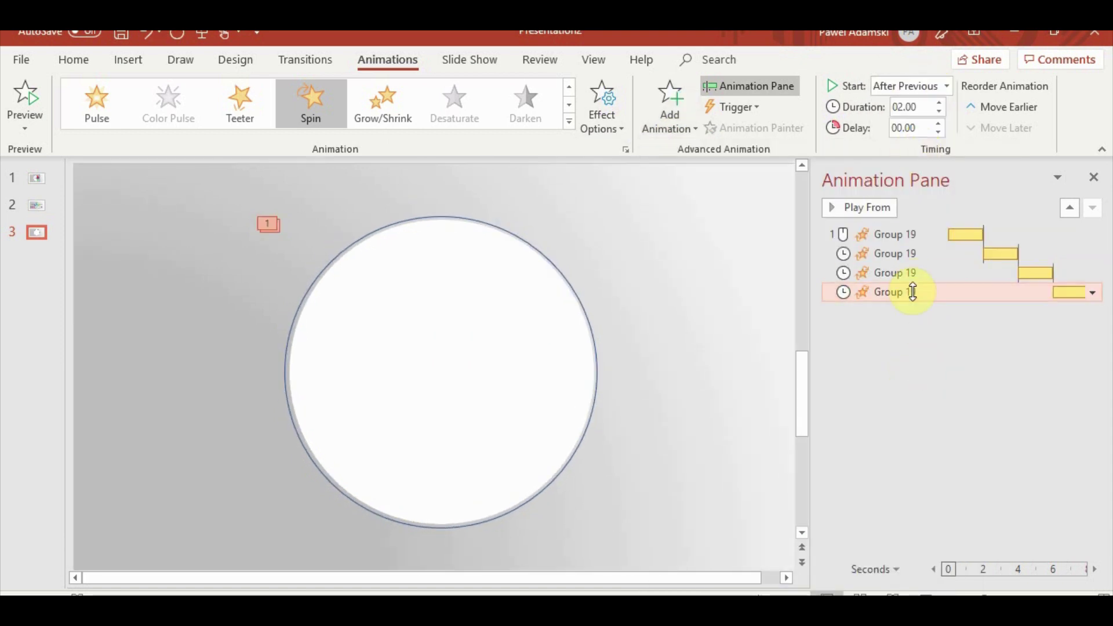
{"action": "right_click", "coordinate": [937, 299]}
{"action": "left_click", "coordinate": [1000, 371]}
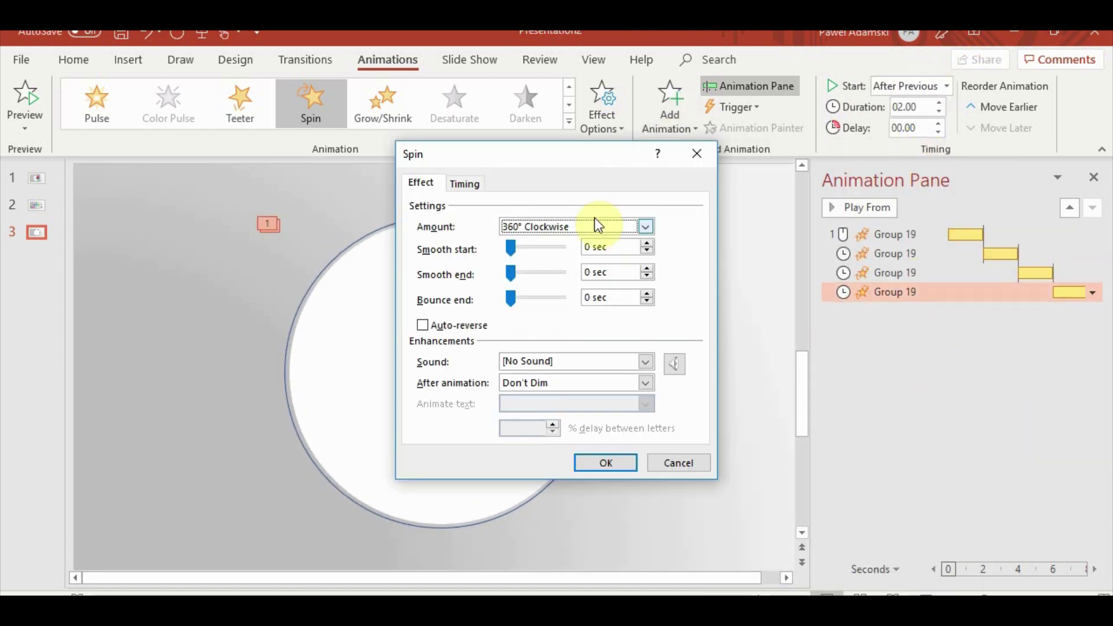
{"action": "left_click", "coordinate": [595, 225]}
{"action": "type", "text": "36"}
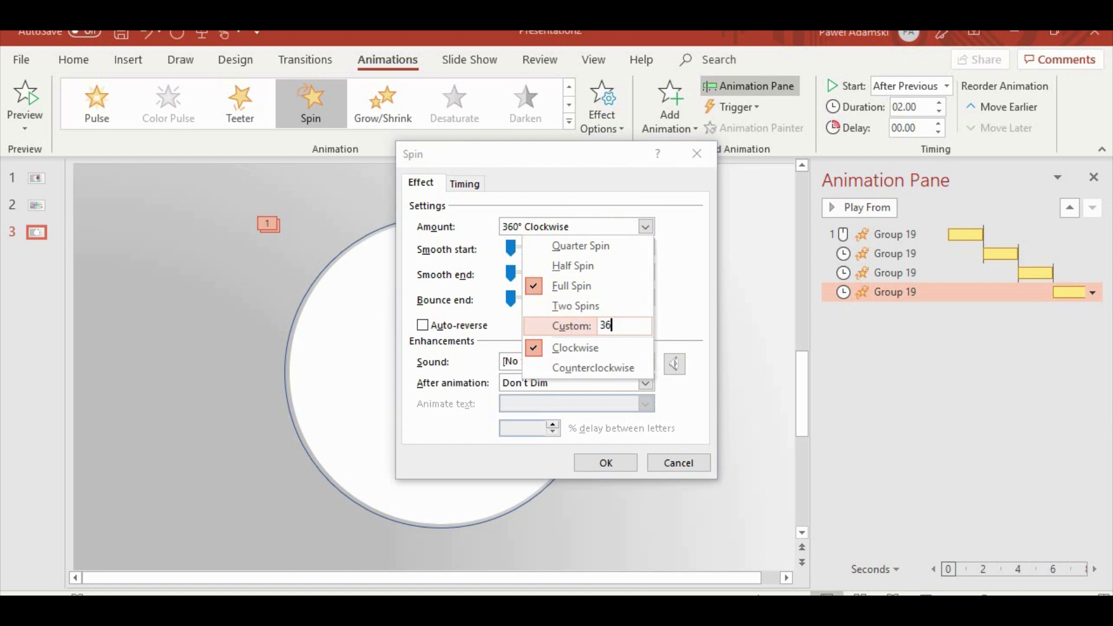
{"action": "key", "text": "Return"}
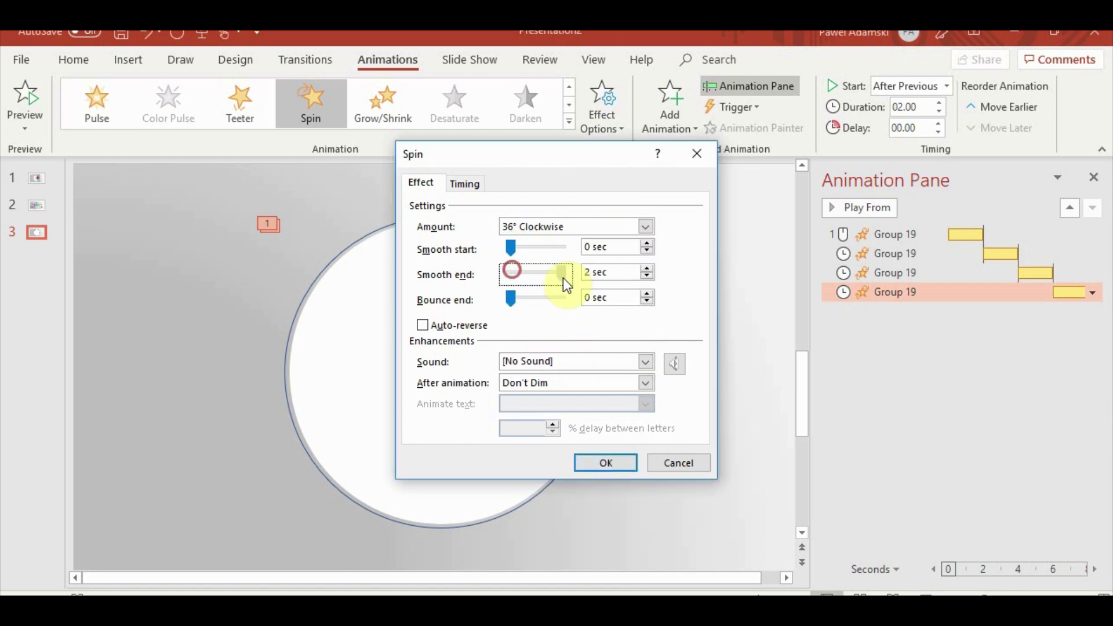
{"action": "left_click", "coordinate": [600, 464]}
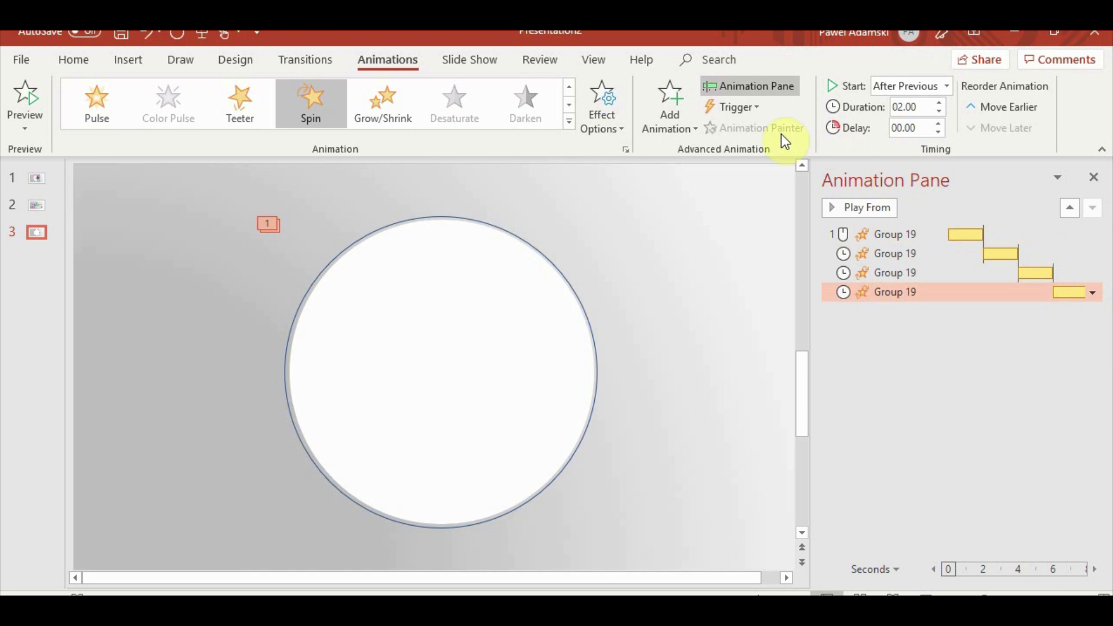
- Add a fifth Spin animation starting After Previous
{"action": "left_click", "coordinate": [669, 93]}
{"action": "left_click", "coordinate": [899, 400]}
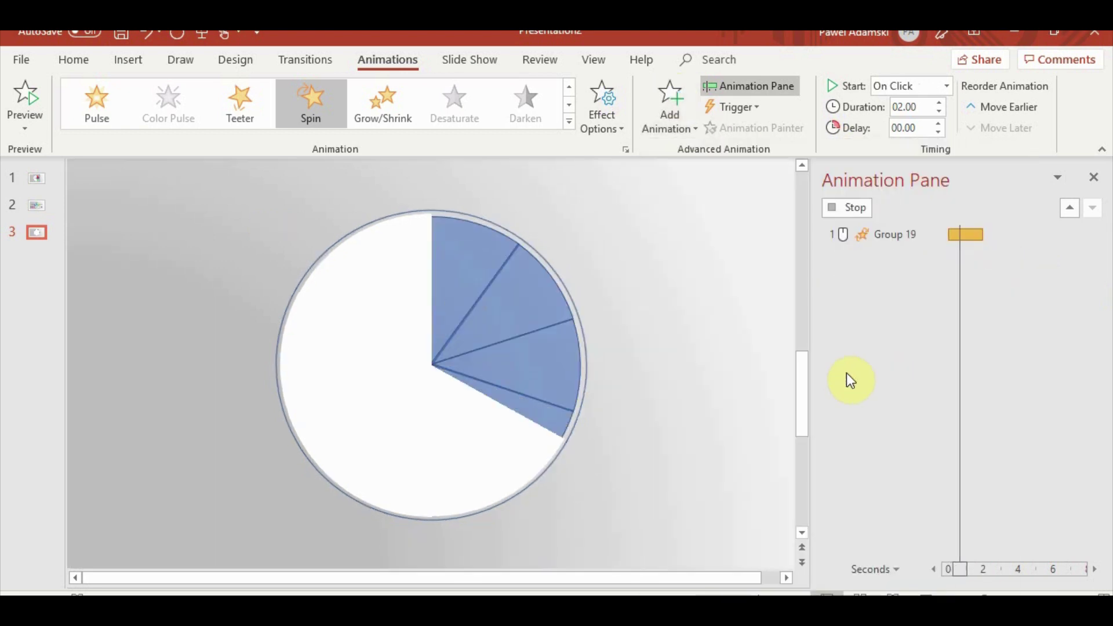
{"action": "left_click", "coordinate": [945, 86]}
{"action": "left_click", "coordinate": [920, 151]}
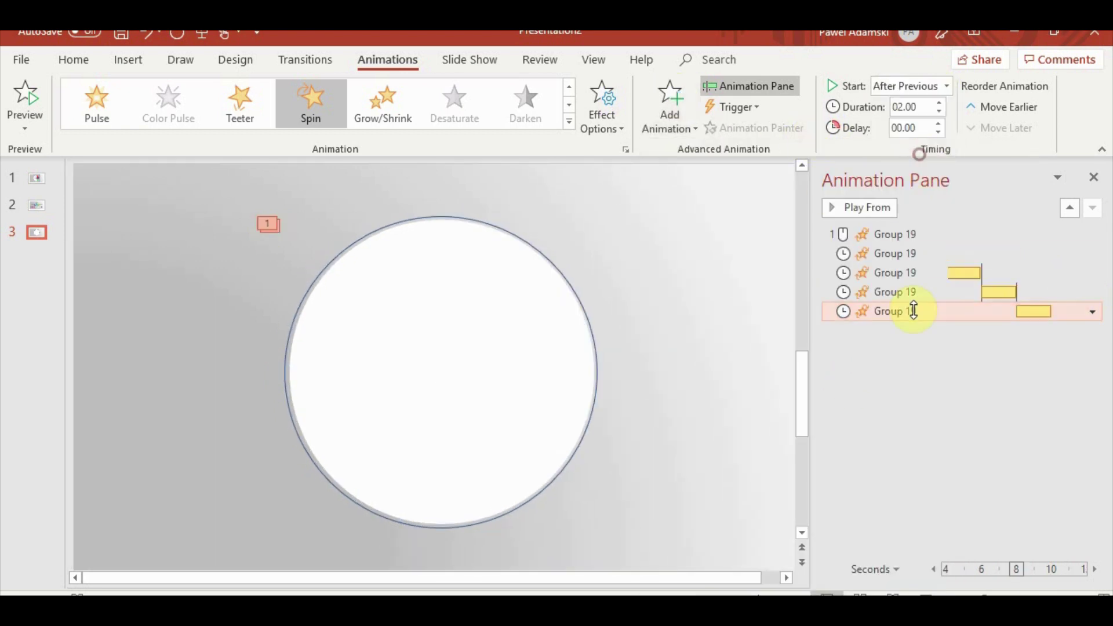
- Give the fifth spin 36° with a 2-second smooth end, then preview from the first animation
{"action": "left_click", "coordinate": [1092, 312]}
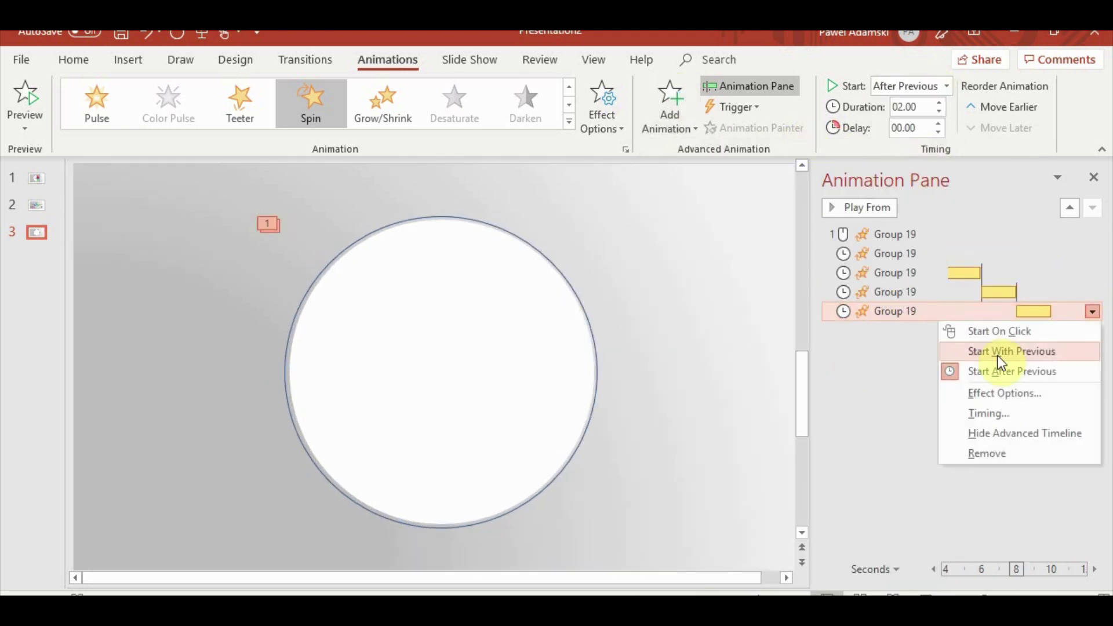
{"action": "left_click", "coordinate": [1034, 393]}
{"action": "left_click_drag", "start_coordinate": [510, 276], "coordinate": [562, 273]}
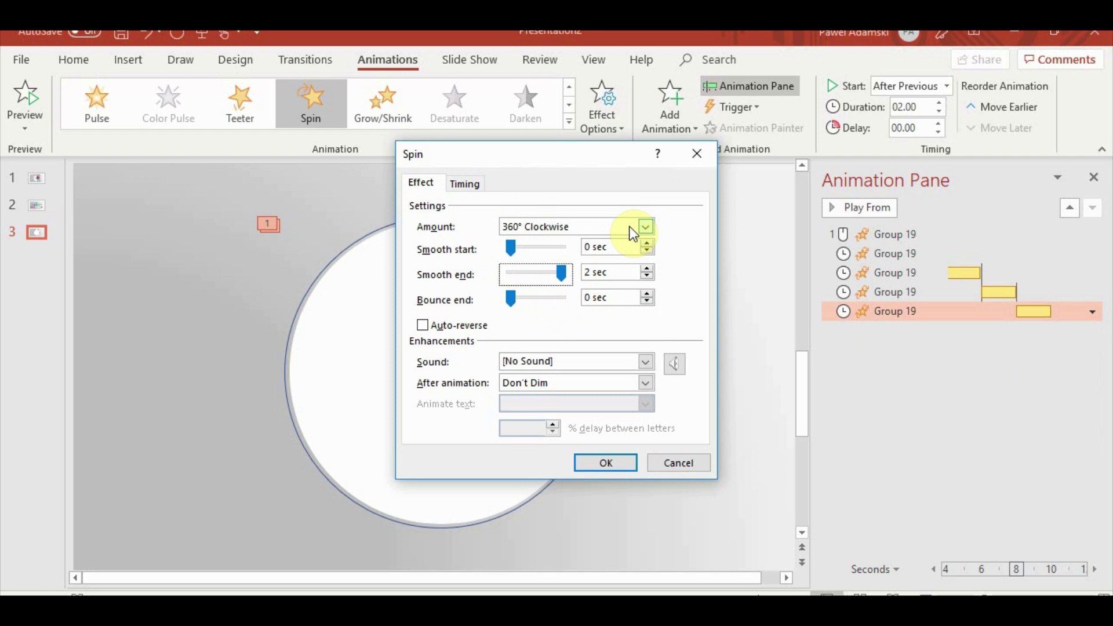
{"action": "left_click", "coordinate": [634, 234]}
{"action": "type", "text": "36"}
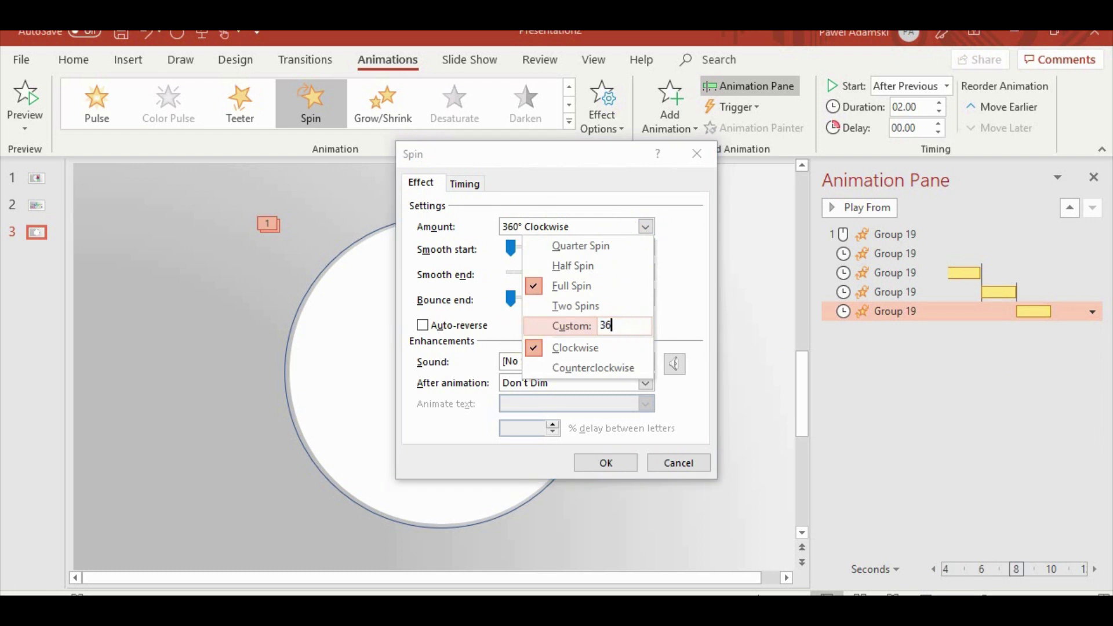
{"action": "key", "text": "Return"}
{"action": "left_click", "coordinate": [606, 464]}
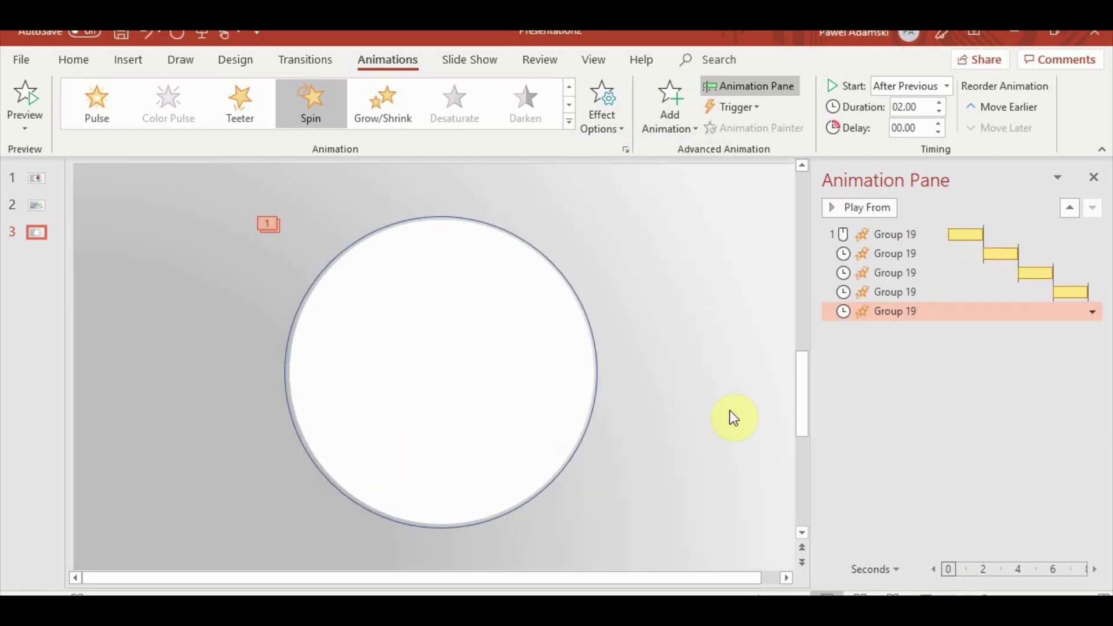
{"action": "left_click", "coordinate": [877, 234]}
{"action": "left_click", "coordinate": [881, 212]}
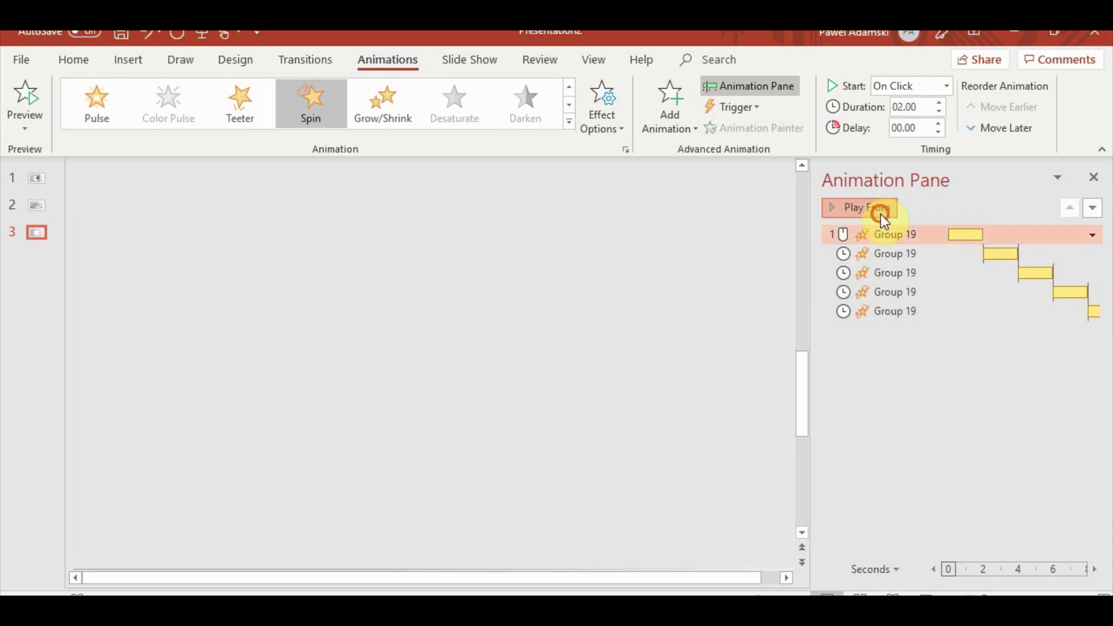
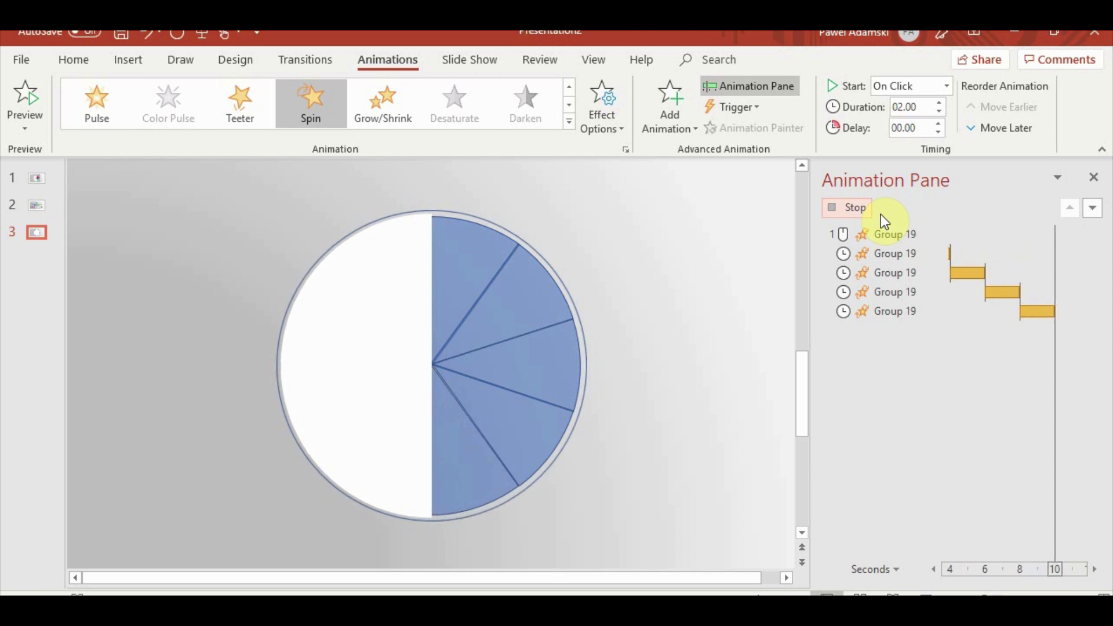
- Stop the preview and drag the white circle group left, clear of the blue wedges
{"action": "left_click", "coordinate": [520, 360]}
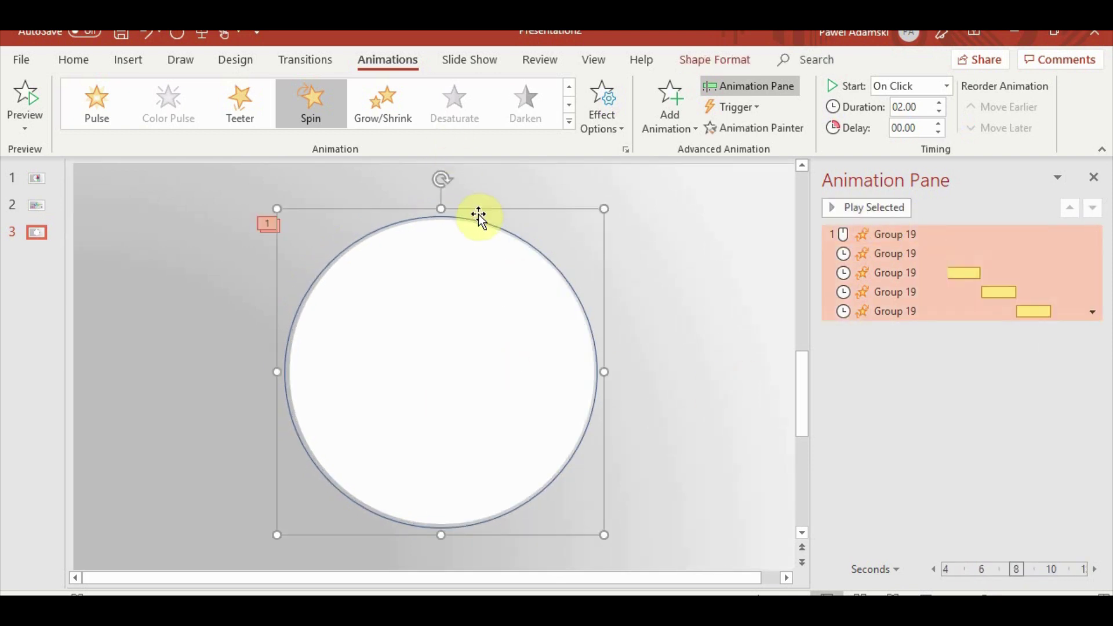
{"action": "left_click", "coordinate": [354, 301]}
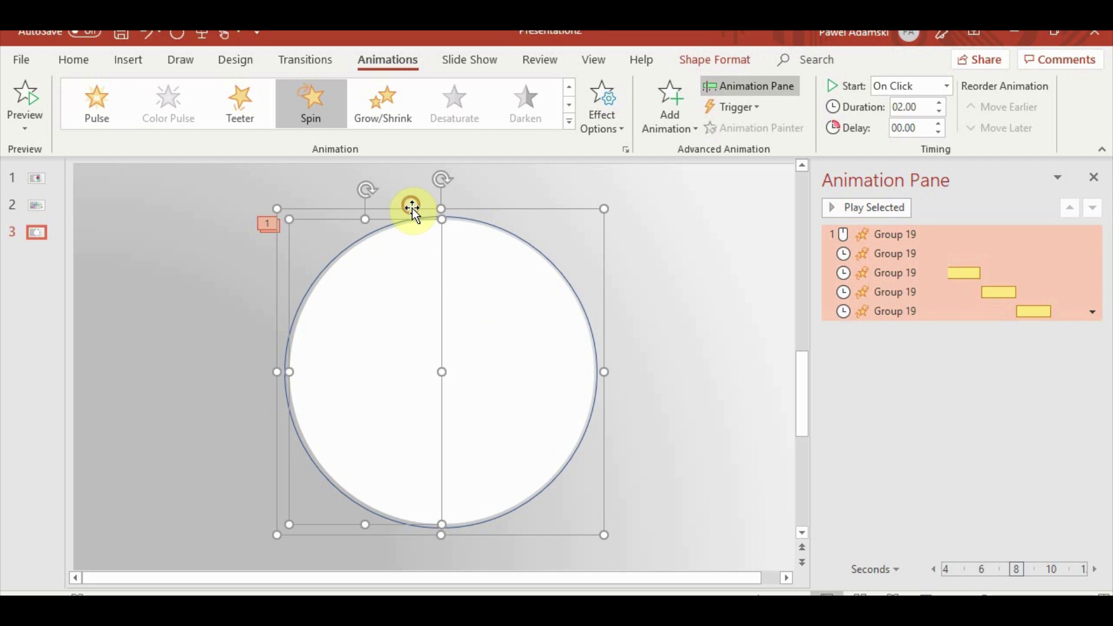
{"action": "left_click", "coordinate": [360, 178]}
{"action": "left_click", "coordinate": [376, 242]}
{"action": "left_click", "coordinate": [497, 257]}
{"action": "left_click_drag", "start_coordinate": [482, 210], "coordinate": [290, 216]}
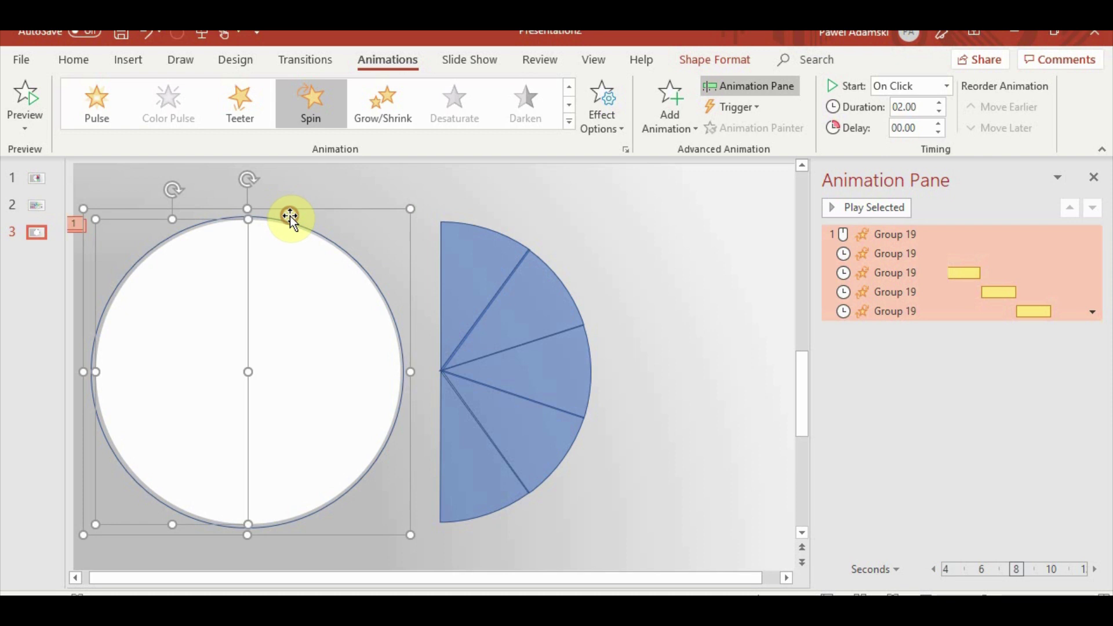
{"action": "left_click", "coordinate": [642, 255]}
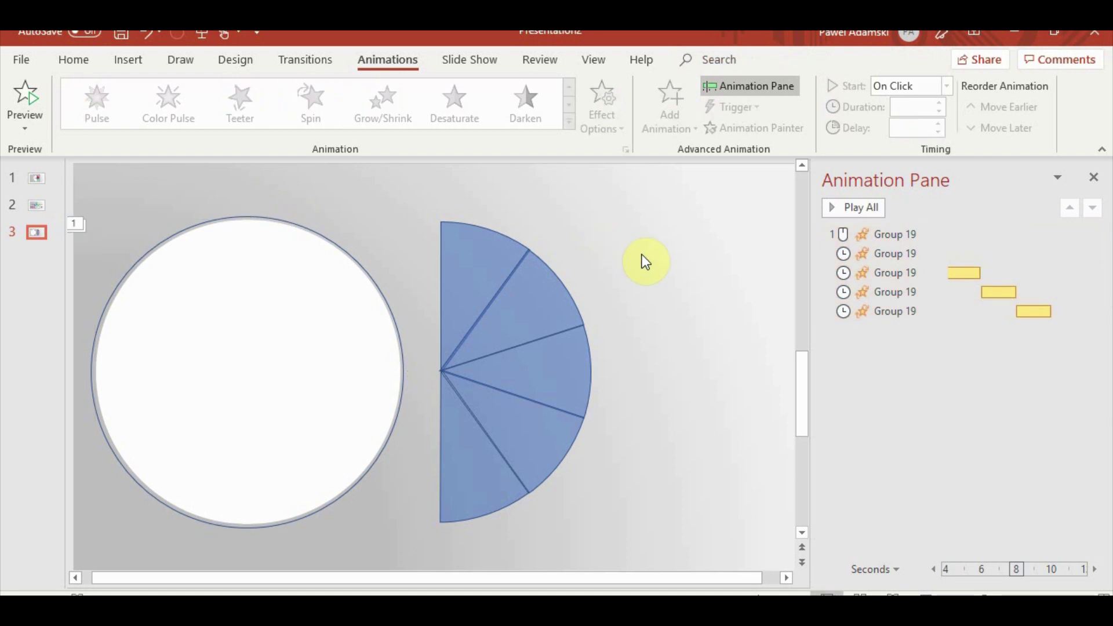
- Select all five blue wedges and set their fill transparency to 0%
{"action": "left_click", "coordinate": [510, 274]}
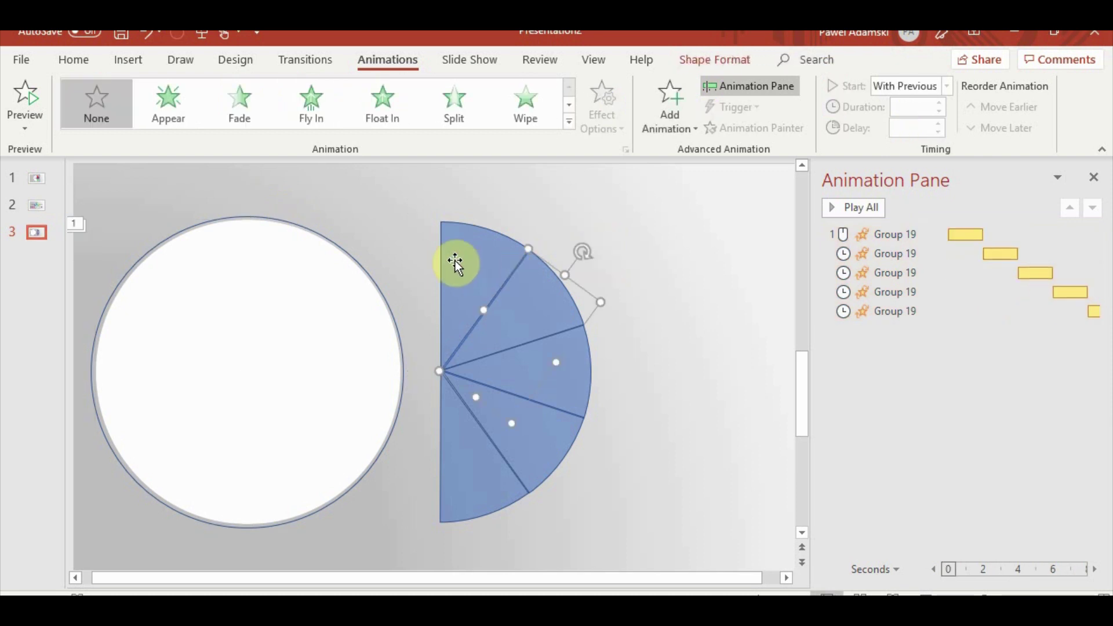
{"action": "left_click", "coordinate": [455, 261], "text": "shift"}
{"action": "left_click", "coordinate": [577, 383], "text": "shift"}
{"action": "left_click", "coordinate": [540, 461], "text": "shift"}
{"action": "left_click", "coordinate": [456, 502], "text": "shift"}
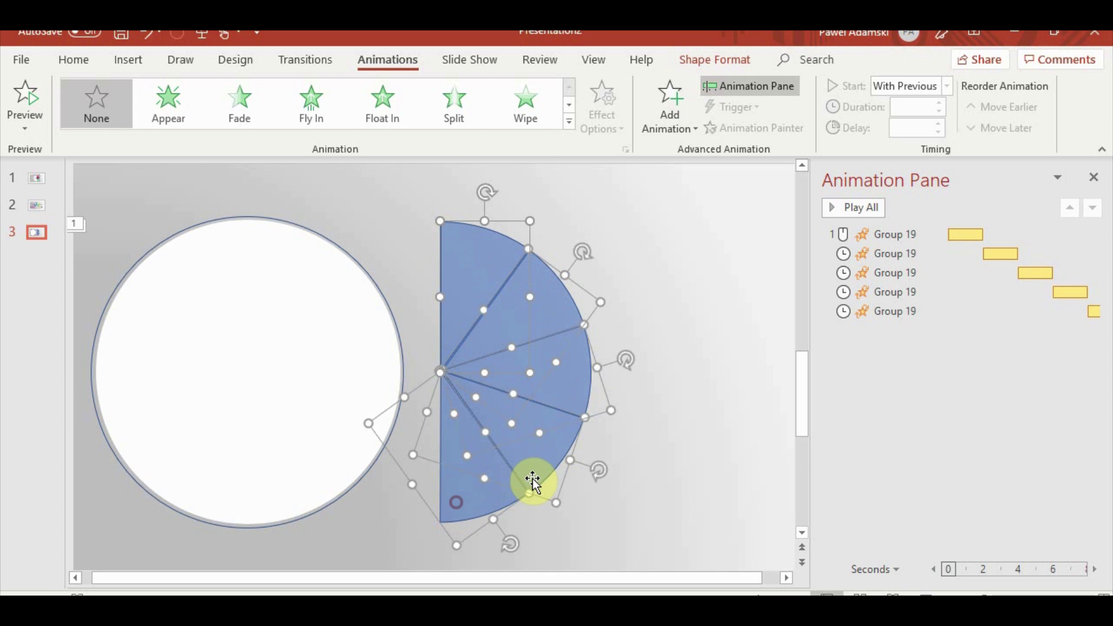
{"action": "left_click", "coordinate": [708, 56]}
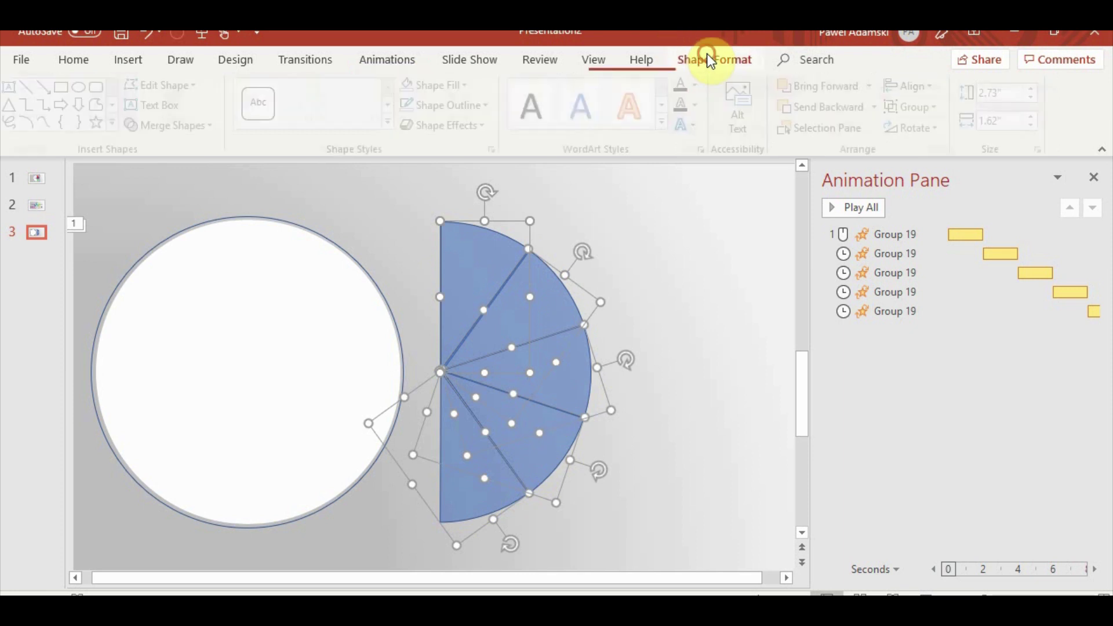
{"action": "left_click", "coordinate": [498, 150]}
{"action": "left_click_drag", "start_coordinate": [690, 457], "coordinate": [671, 456]}
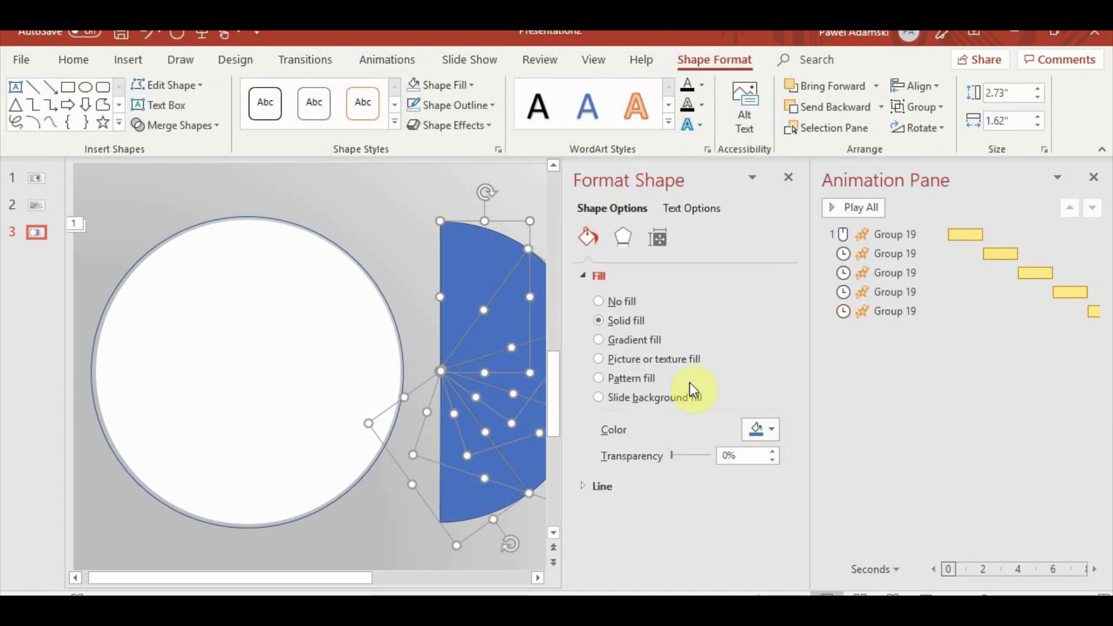
{"action": "left_click", "coordinate": [788, 180]}
{"action": "left_click", "coordinate": [674, 298]}
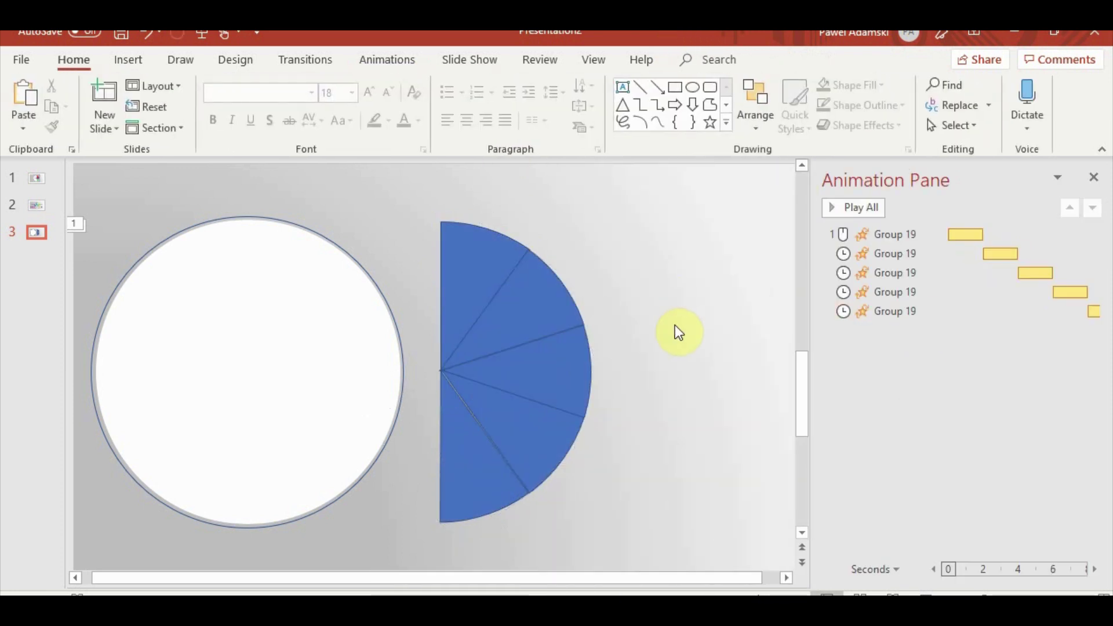
- Reselect the five wedges and set their shape outline to No Outline
{"action": "left_click", "coordinate": [465, 257]}
{"action": "left_click", "coordinate": [561, 306], "text": "shift"}
{"action": "left_click", "coordinate": [571, 405], "text": "shift"}
{"action": "left_click", "coordinate": [544, 454], "text": "shift"}
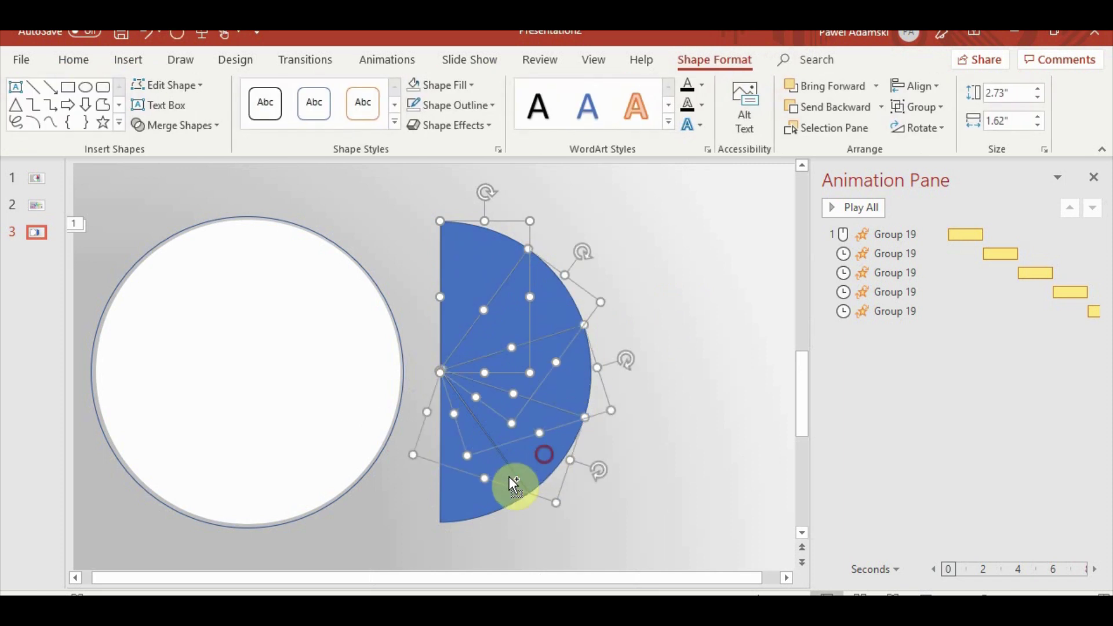
{"action": "left_click", "coordinate": [514, 484], "text": "shift"}
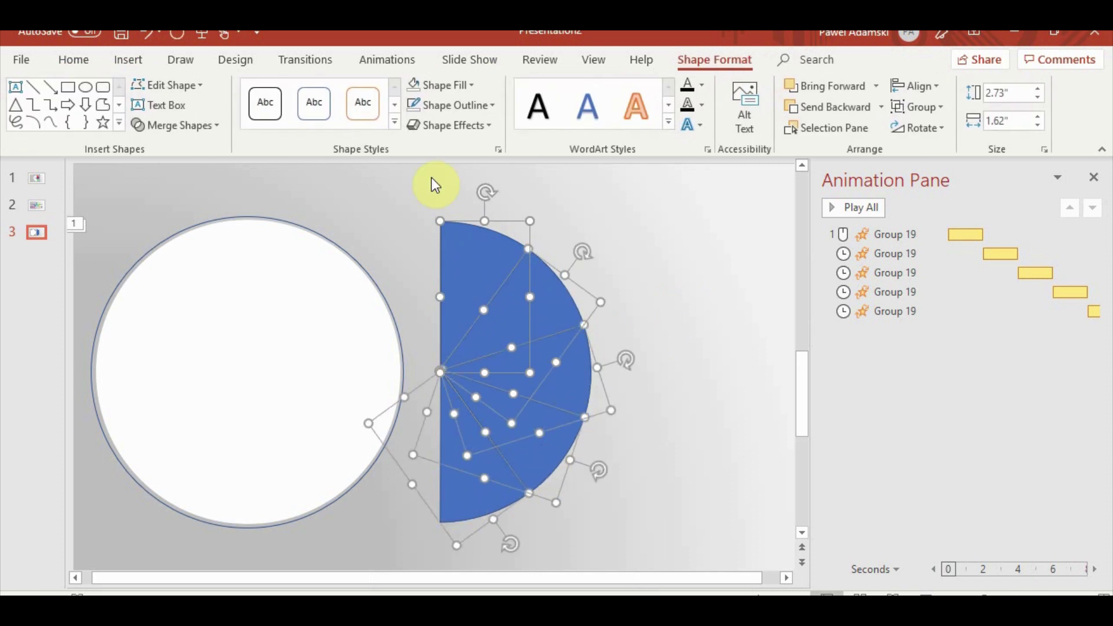
{"action": "left_click", "coordinate": [488, 110]}
{"action": "left_click", "coordinate": [452, 355]}
{"action": "left_click", "coordinate": [702, 372]}
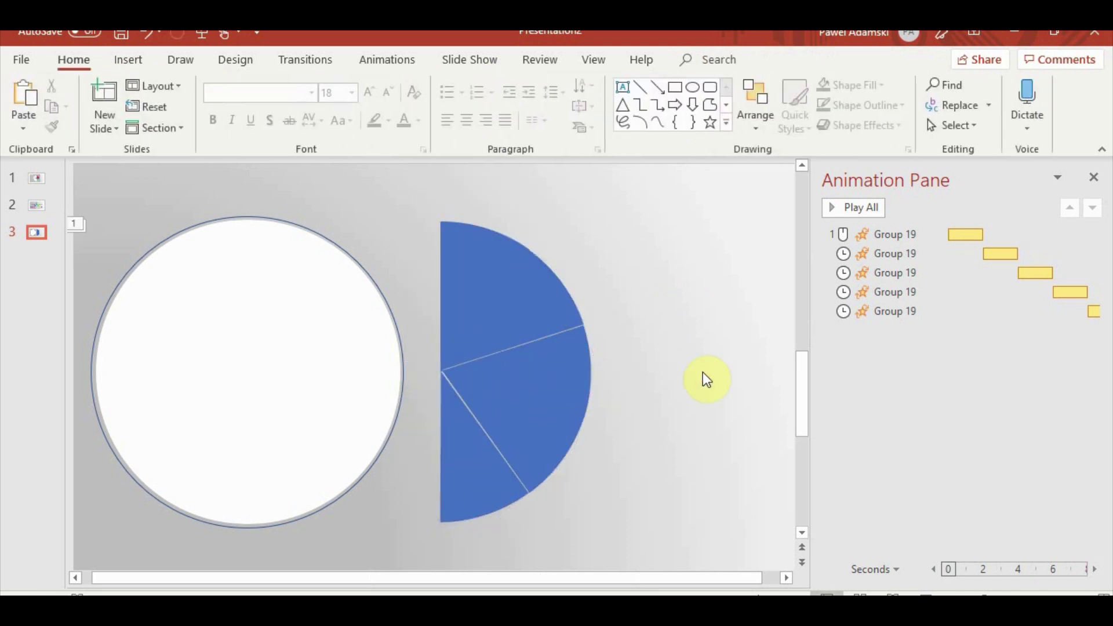
{"action": "left_click", "coordinate": [577, 440]}
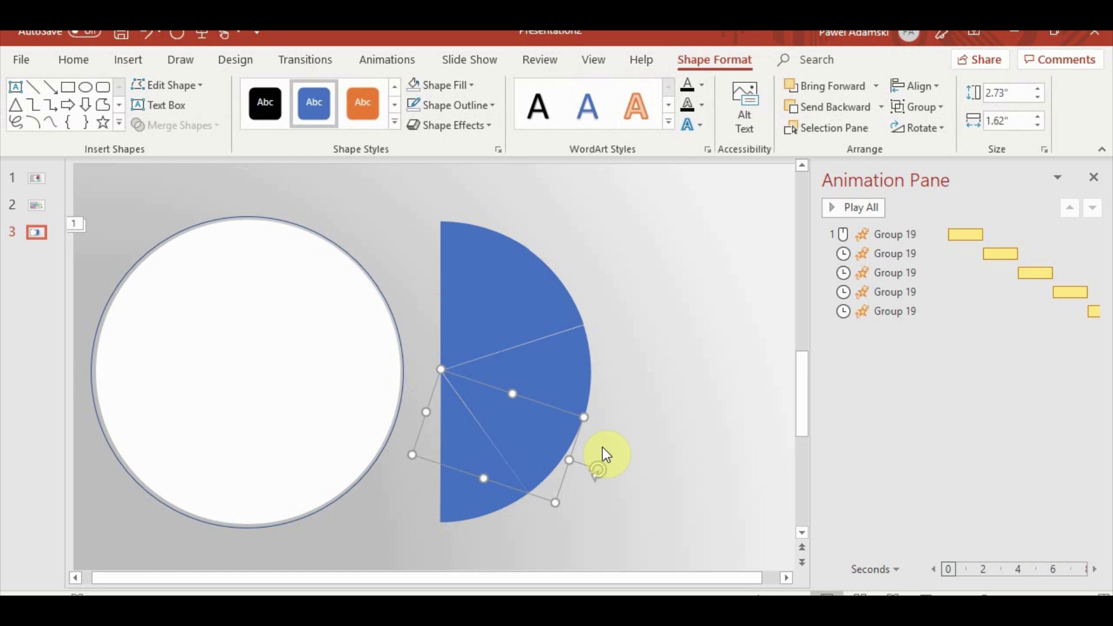
{"action": "left_click", "coordinate": [641, 427]}
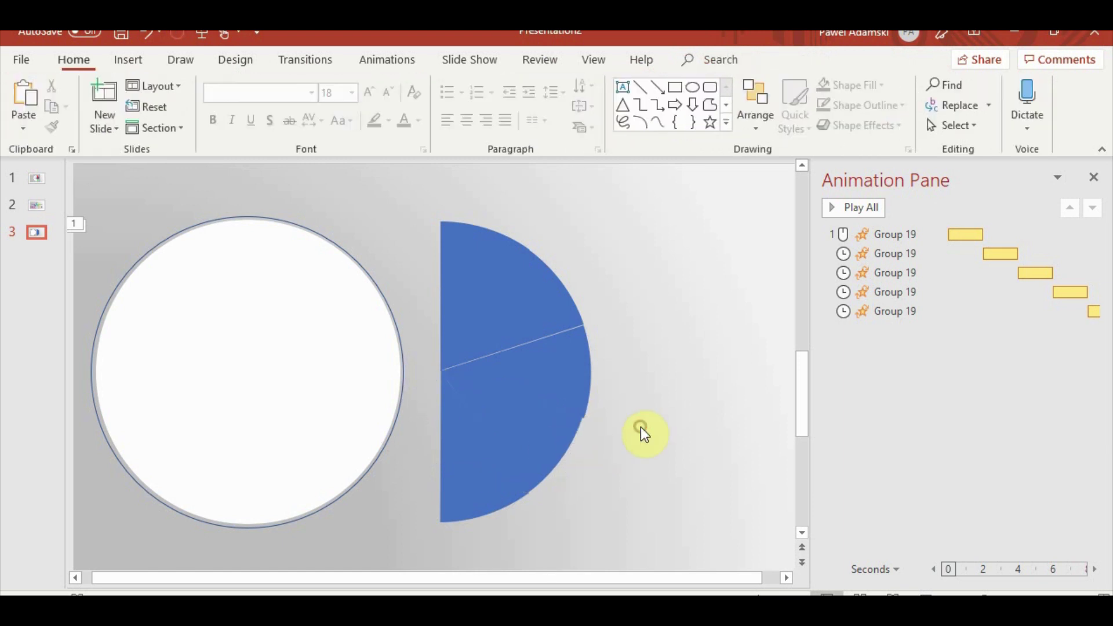
{"action": "left_click", "coordinate": [552, 448]}
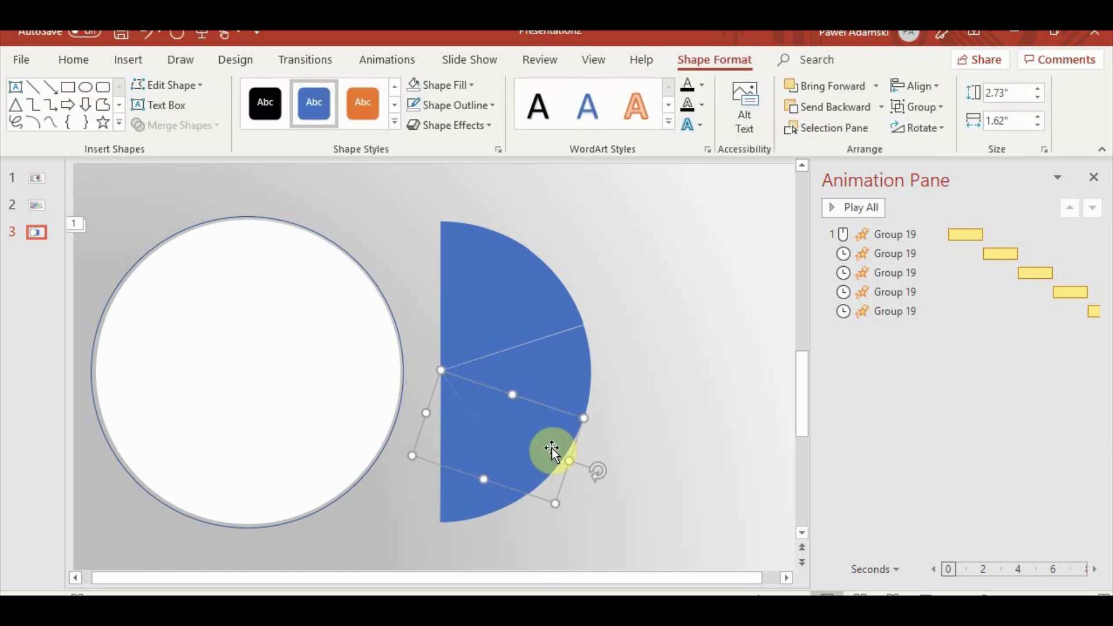
- Nudge the upper-right wedge and align the top wedge flush with the half-circle's straight edge
{"action": "left_click", "coordinate": [639, 390]}
{"action": "left_click", "coordinate": [579, 368]}
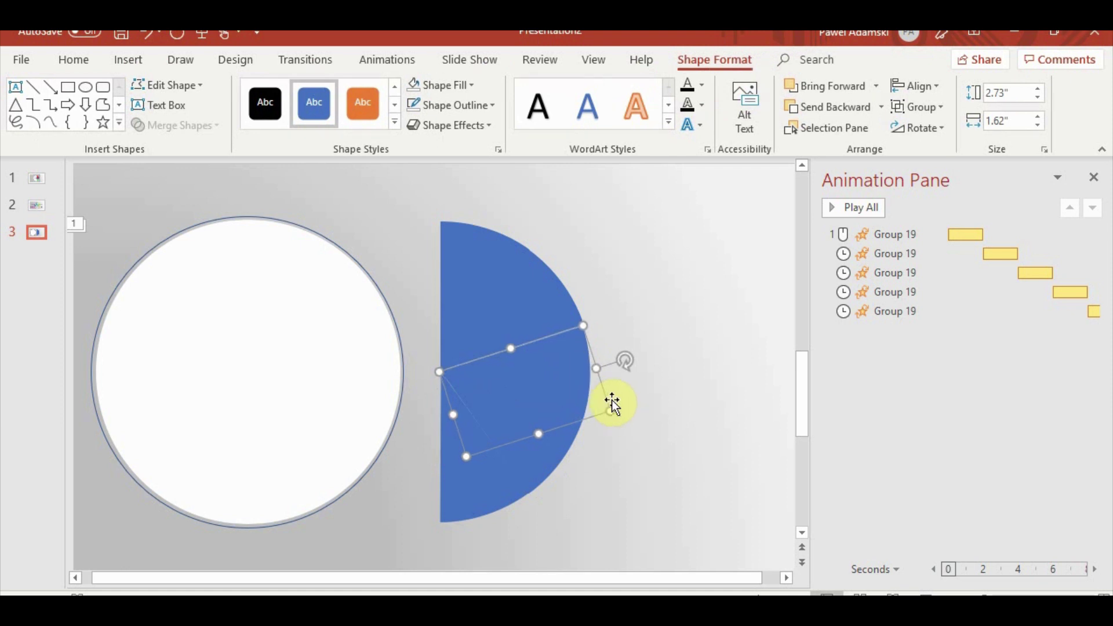
{"action": "left_click", "coordinate": [507, 317]}
{"action": "left_click_drag", "start_coordinate": [507, 318], "coordinate": [520, 330]}
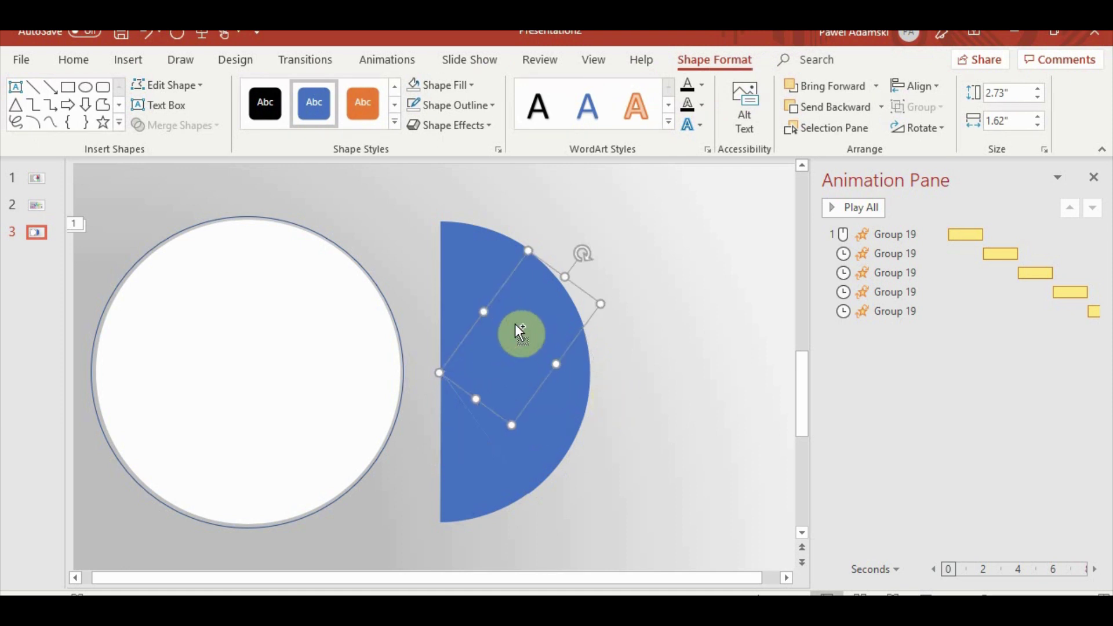
{"action": "scroll", "coordinate": [516, 325], "scroll_direction": "up", "scroll_amount": 5}
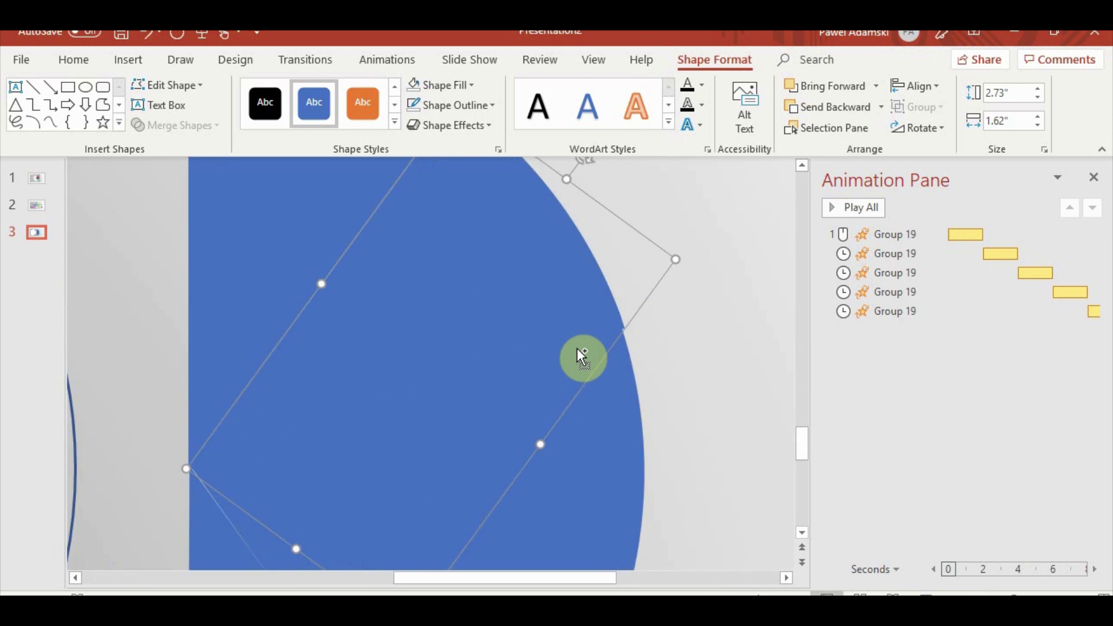
{"action": "left_click_drag", "start_coordinate": [578, 349], "coordinate": [608, 248]}
{"action": "left_click", "coordinate": [376, 261]}
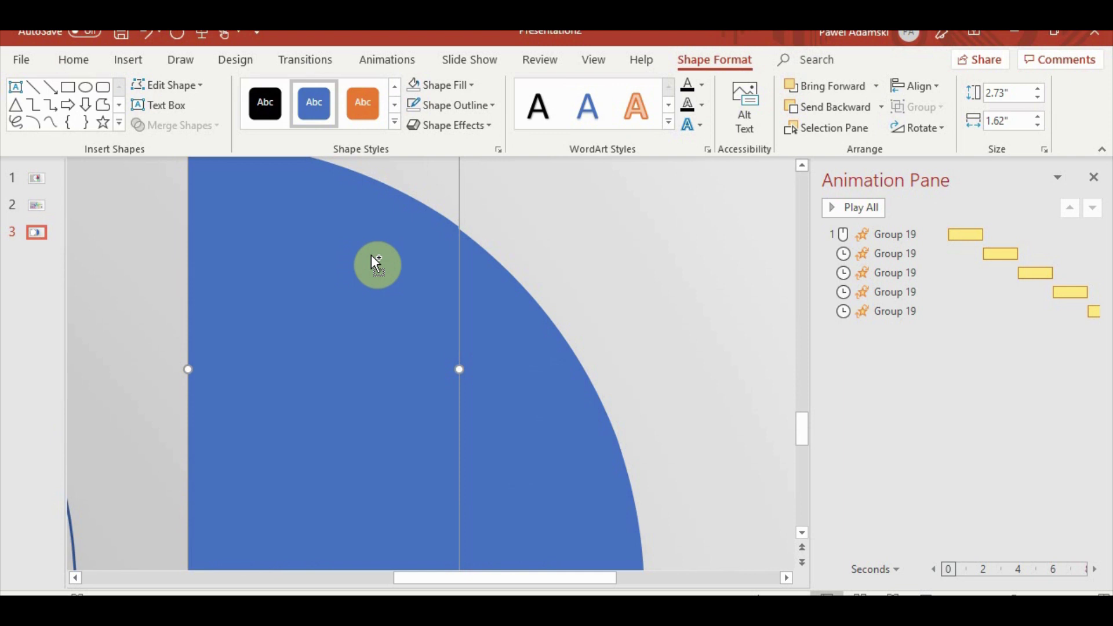
{"action": "left_click_drag", "start_coordinate": [375, 261], "coordinate": [576, 376]}
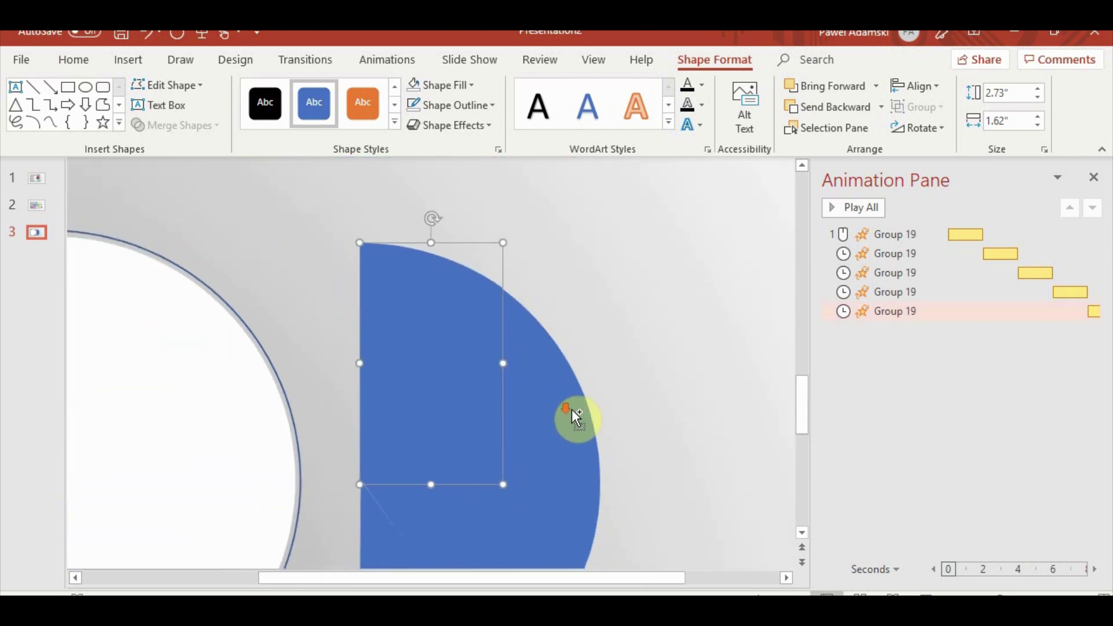
{"action": "left_click", "coordinate": [646, 447]}
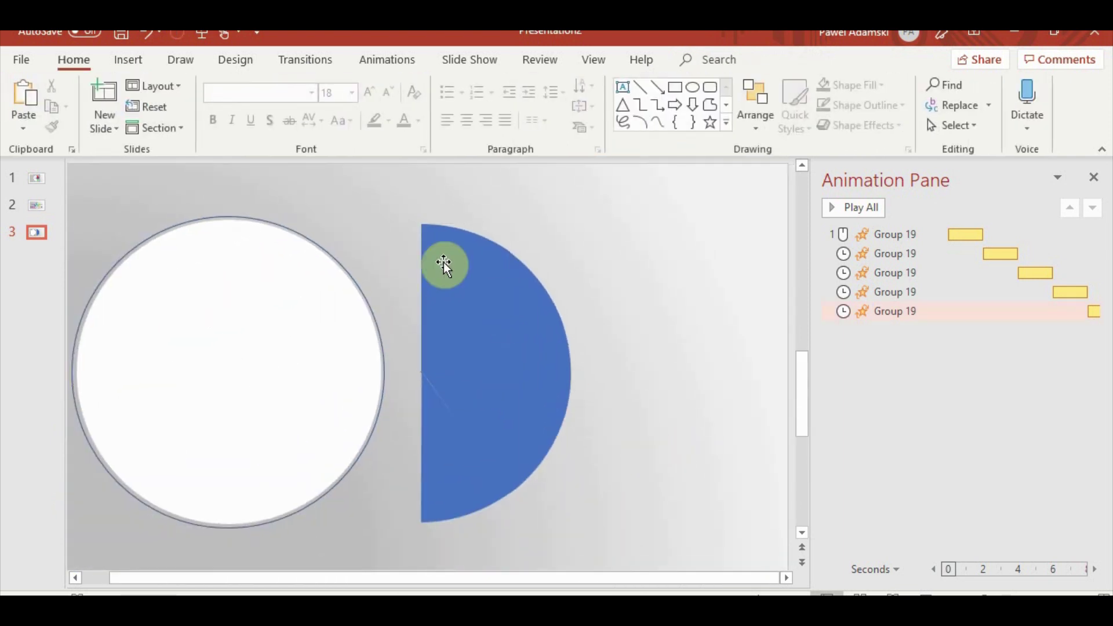
{"action": "mouse_move", "coordinate": [618, 609]}
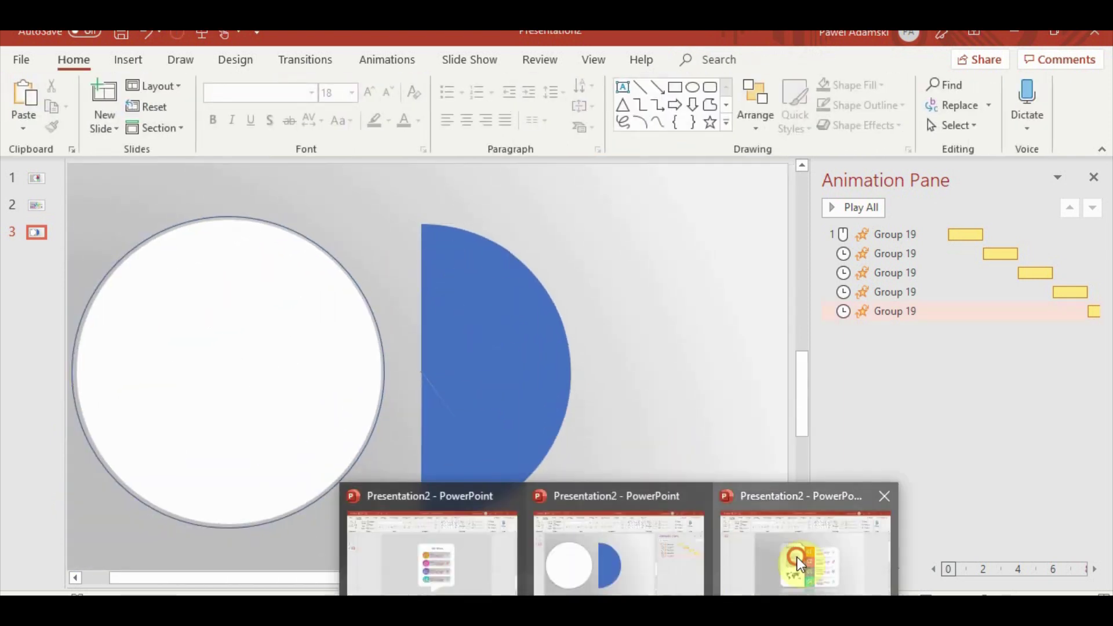
- Format-paint the orange 01 block's gradient onto the top wedge
{"action": "left_click", "coordinate": [805, 556]}
{"action": "left_click", "coordinate": [606, 256]}
{"action": "left_click", "coordinate": [51, 126]}
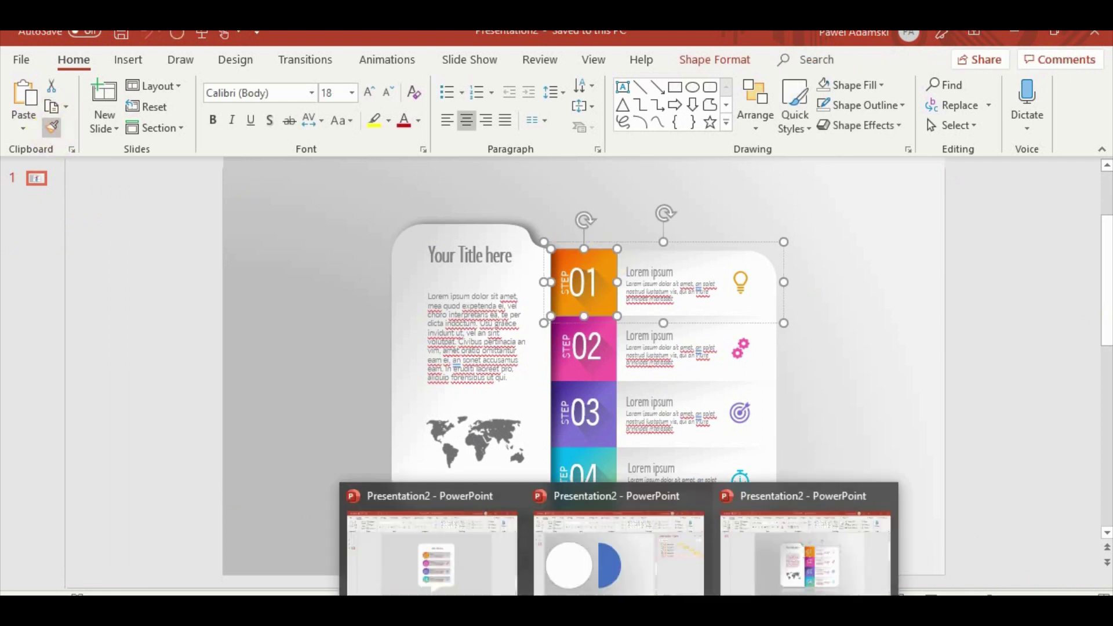
{"action": "left_click", "coordinate": [614, 551]}
{"action": "left_click", "coordinate": [456, 250]}
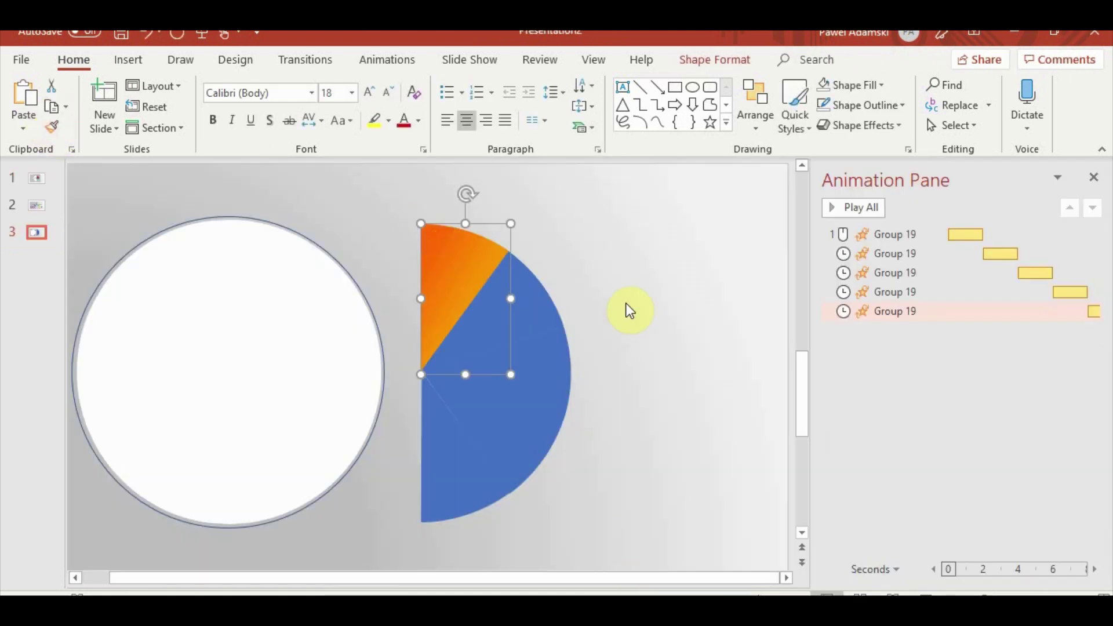
{"action": "left_click", "coordinate": [626, 305]}
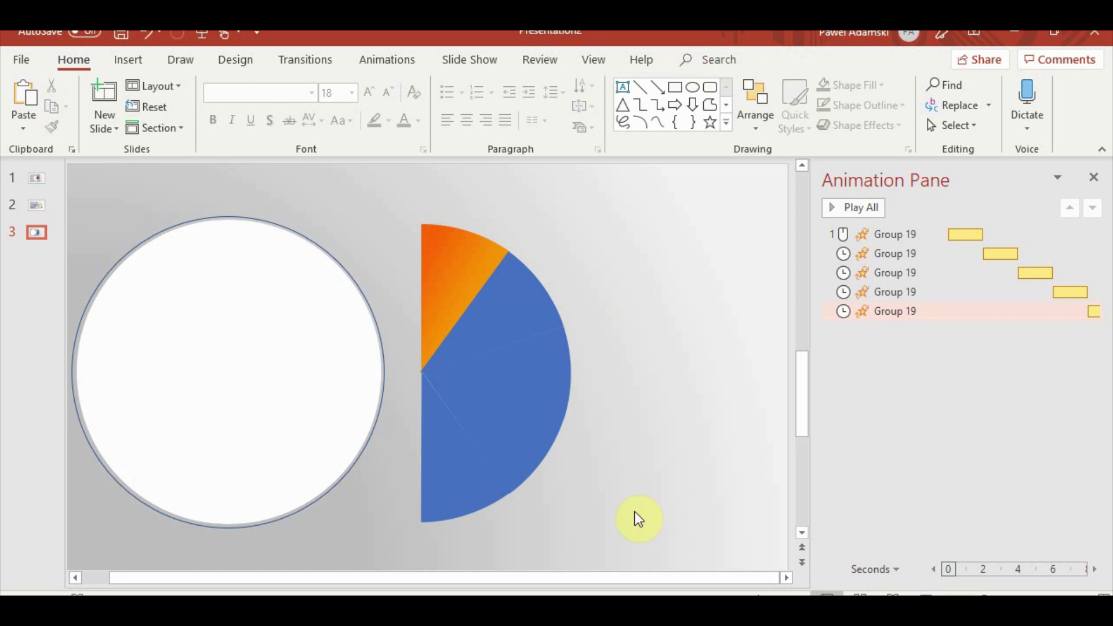
- Format-paint the pink 02 block's gradient onto the second wedge
{"action": "left_click", "coordinate": [787, 554]}
{"action": "left_click", "coordinate": [578, 362]}
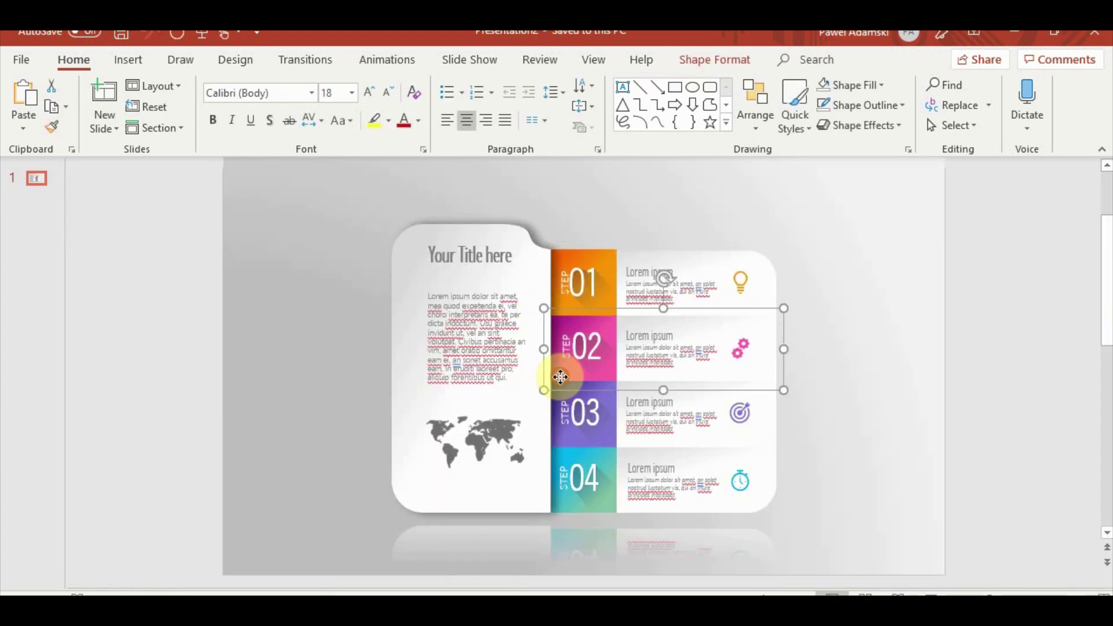
{"action": "left_click", "coordinate": [566, 382]}
{"action": "left_click", "coordinate": [52, 126]}
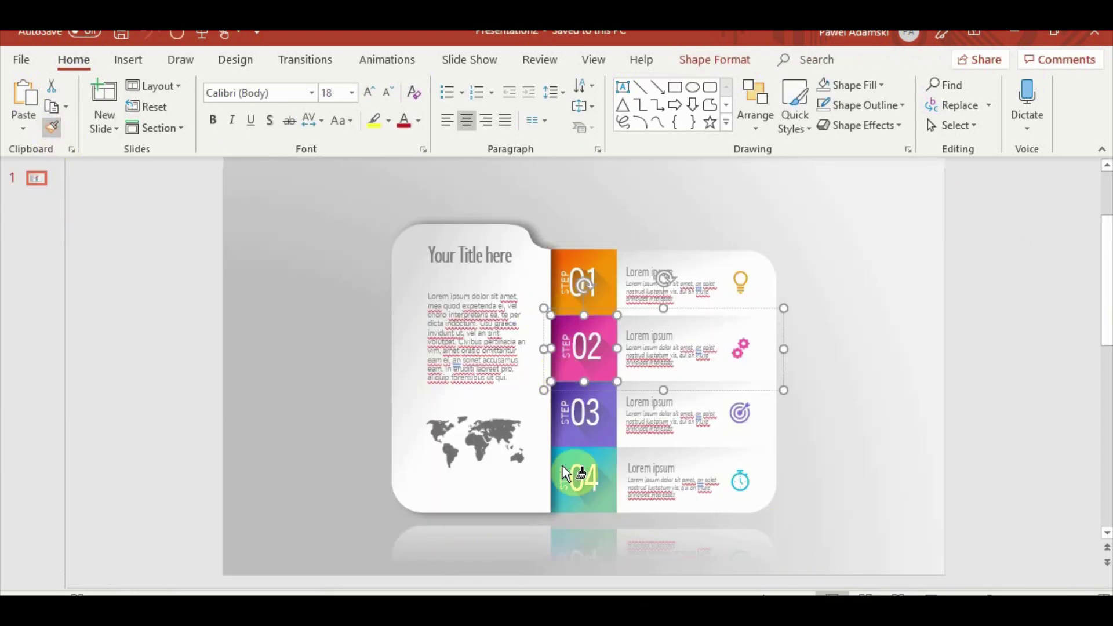
{"action": "left_click", "coordinate": [608, 551]}
{"action": "left_click", "coordinate": [514, 294]}
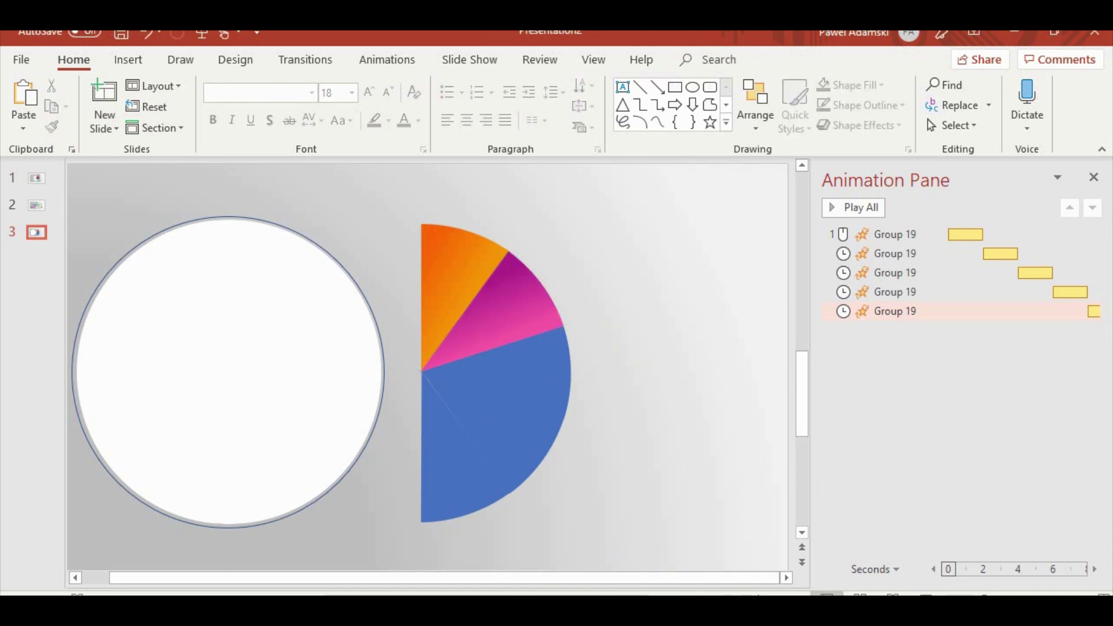
- Format-paint the purple 03 block's gradient onto the third wedge
{"action": "left_click", "coordinate": [746, 552]}
{"action": "left_click", "coordinate": [564, 446]}
{"action": "left_click", "coordinate": [563, 446]}
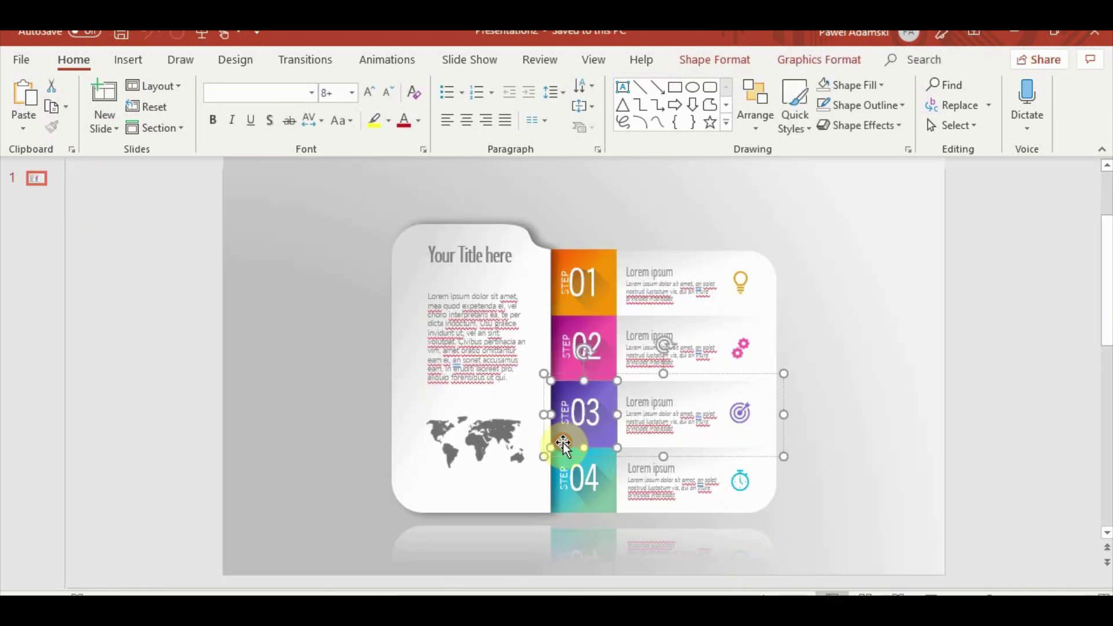
{"action": "left_click", "coordinate": [52, 126]}
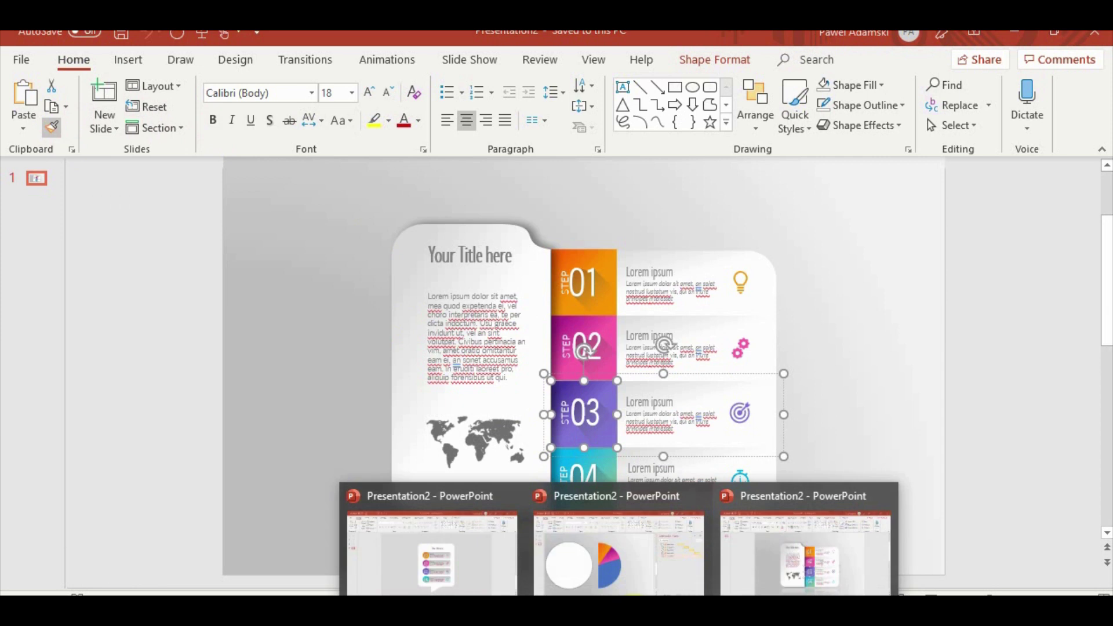
{"action": "left_click", "coordinate": [627, 571]}
{"action": "left_click", "coordinate": [522, 371]}
{"action": "left_click", "coordinate": [634, 477]}
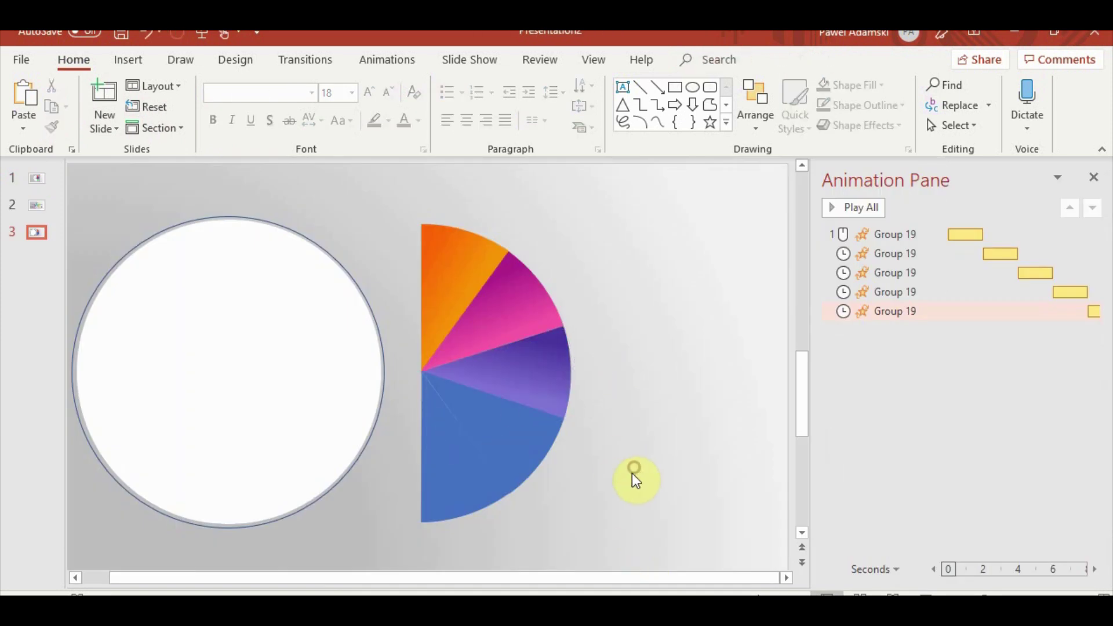
- Format-paint the cyan 04 block's gradient onto the fourth wedge
{"action": "left_click", "coordinate": [803, 574]}
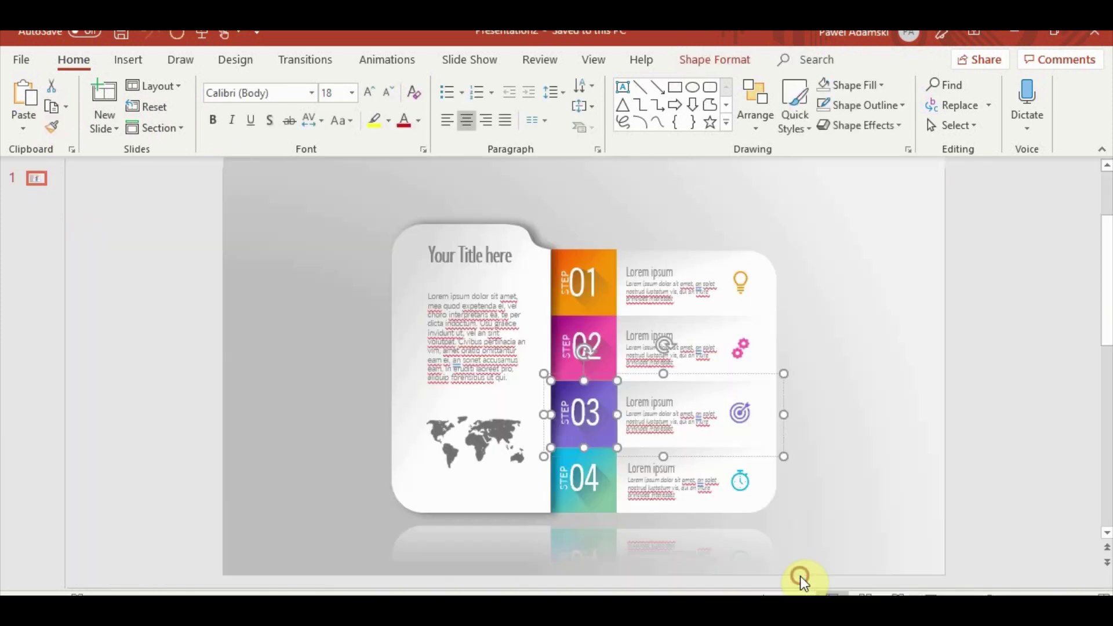
{"action": "left_click", "coordinate": [562, 505]}
{"action": "left_click", "coordinate": [562, 507]}
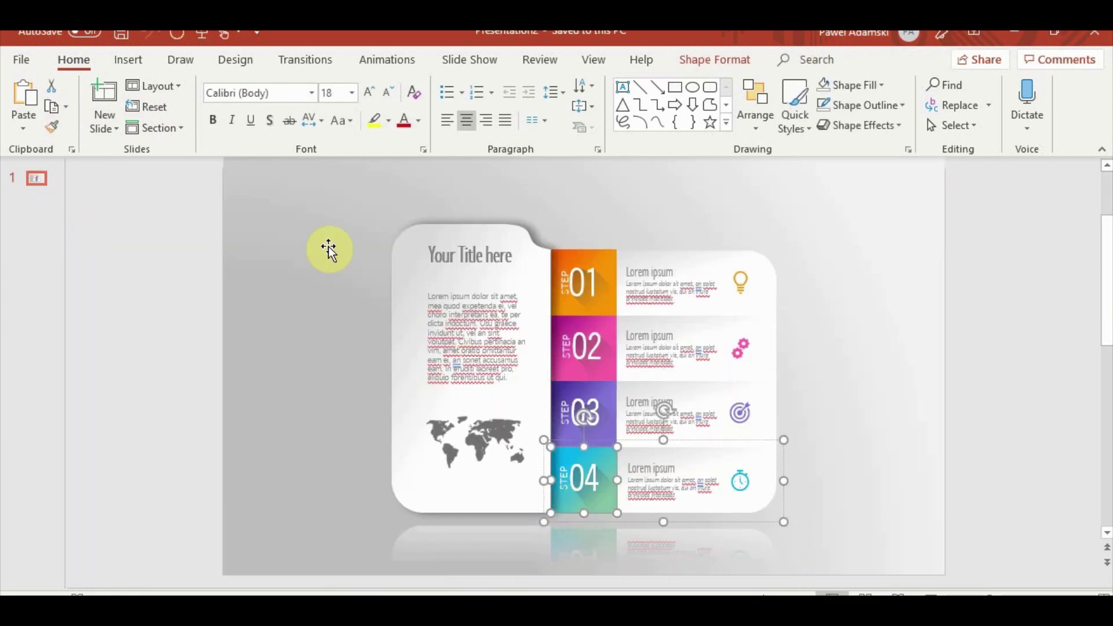
{"action": "left_click", "coordinate": [52, 127]}
{"action": "left_click", "coordinate": [613, 544]}
{"action": "left_click", "coordinate": [522, 439]}
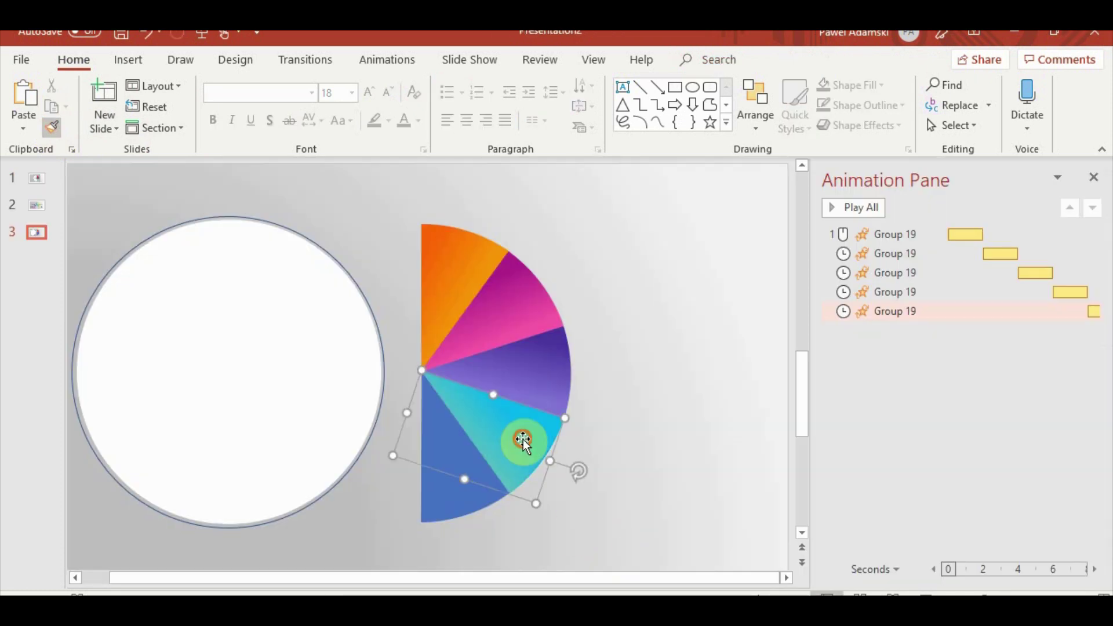
{"action": "left_click", "coordinate": [650, 432]}
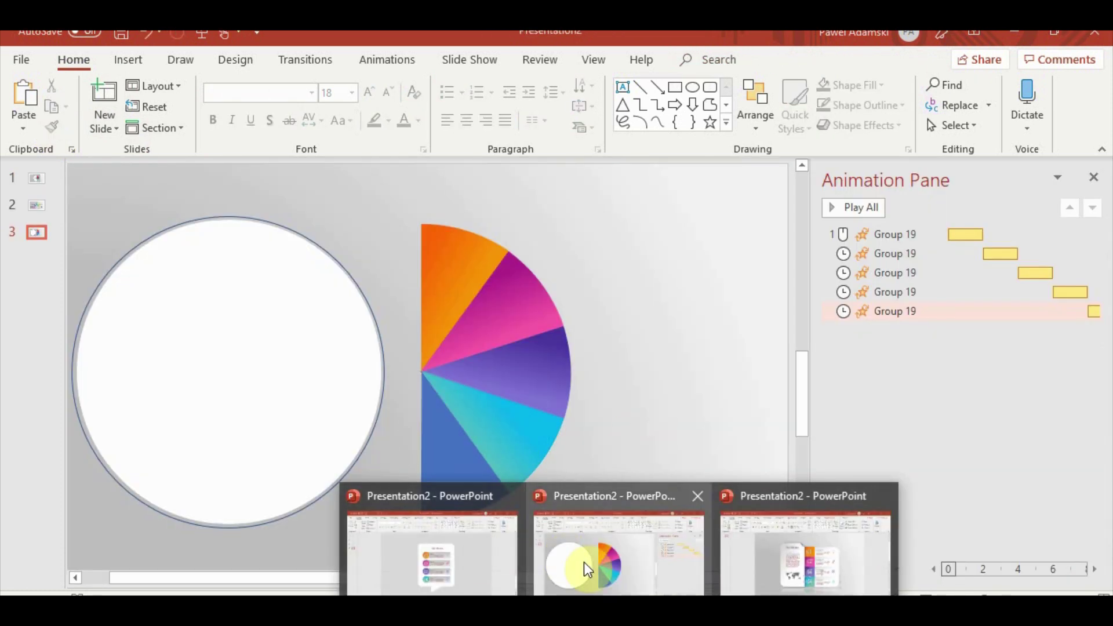
{"action": "left_click", "coordinate": [586, 568]}
- Copy the green 05 pill's gradient from slide 2 onto the bottom wedge
{"action": "left_click", "coordinate": [34, 205]}
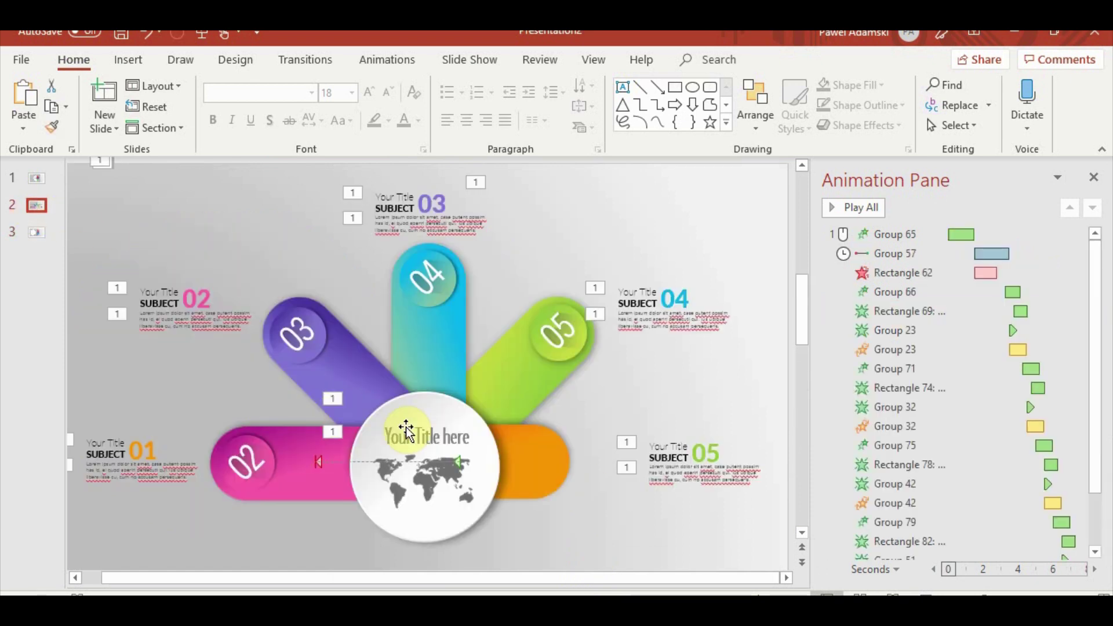
{"action": "left_click", "coordinate": [524, 388]}
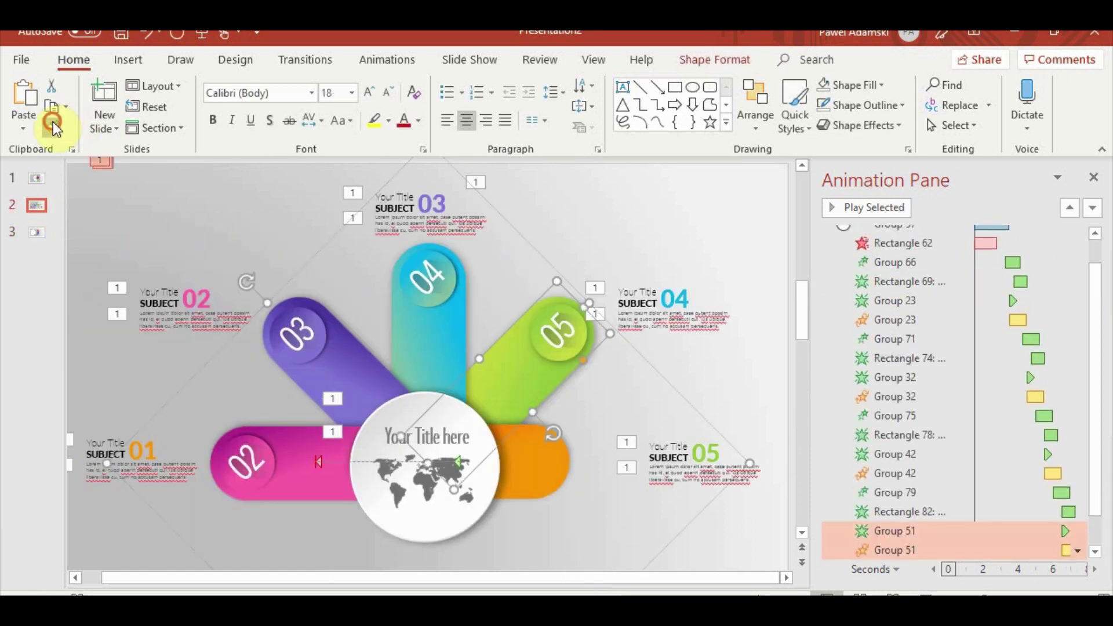
{"action": "left_click", "coordinate": [35, 232]}
{"action": "left_click", "coordinate": [439, 489]}
{"action": "left_click", "coordinate": [666, 455]}
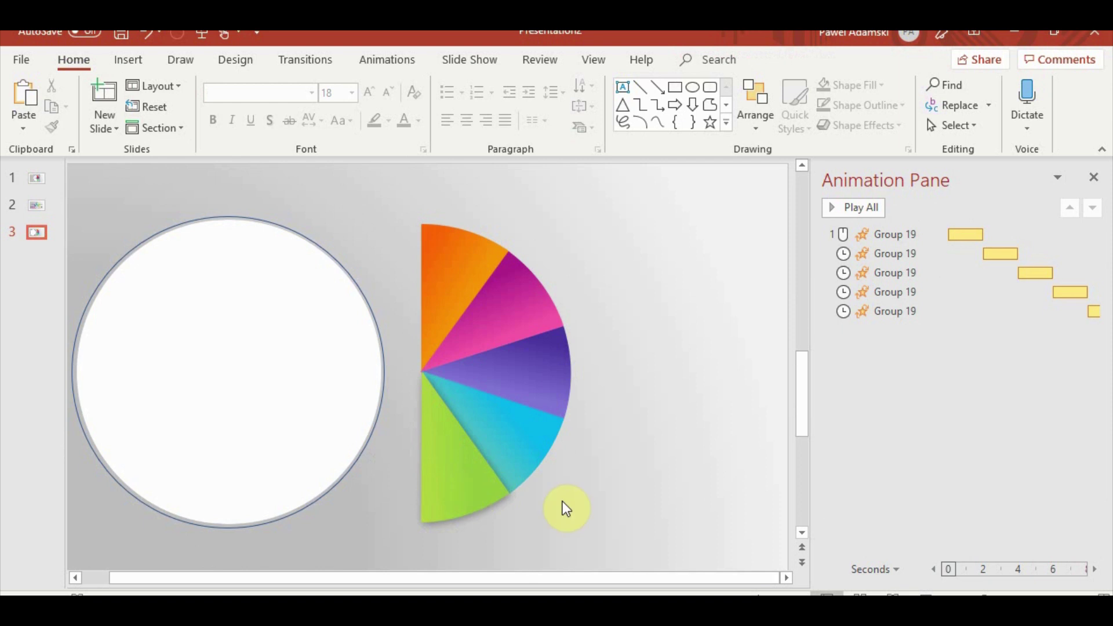
- Give the green wedge an Outer shadow preset from Shape Effects
{"action": "left_click", "coordinate": [458, 478]}
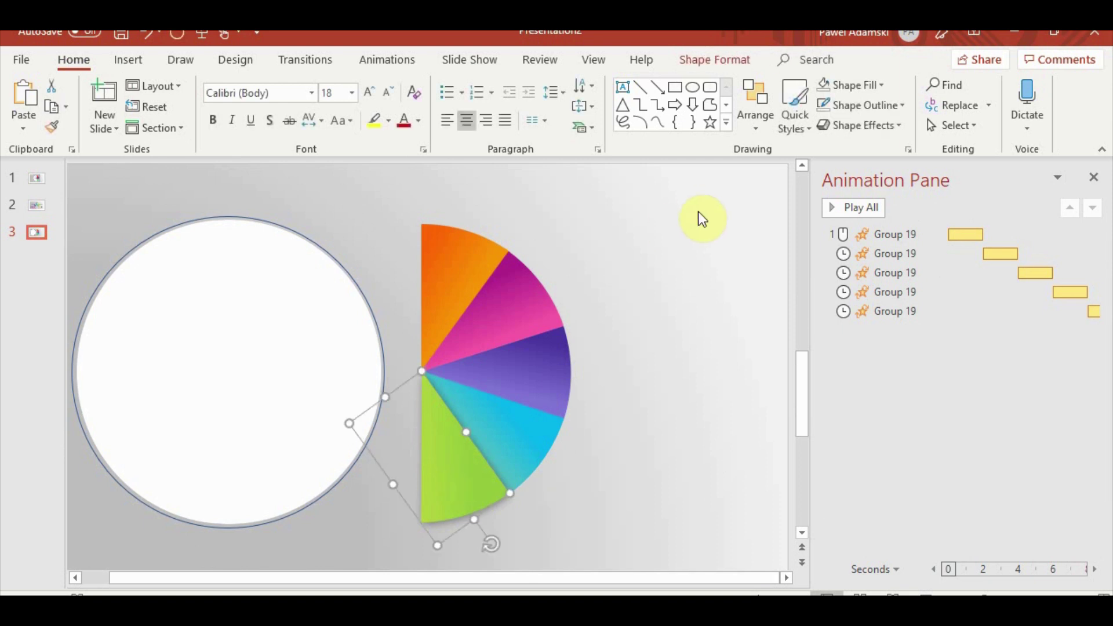
{"action": "left_click", "coordinate": [716, 58]}
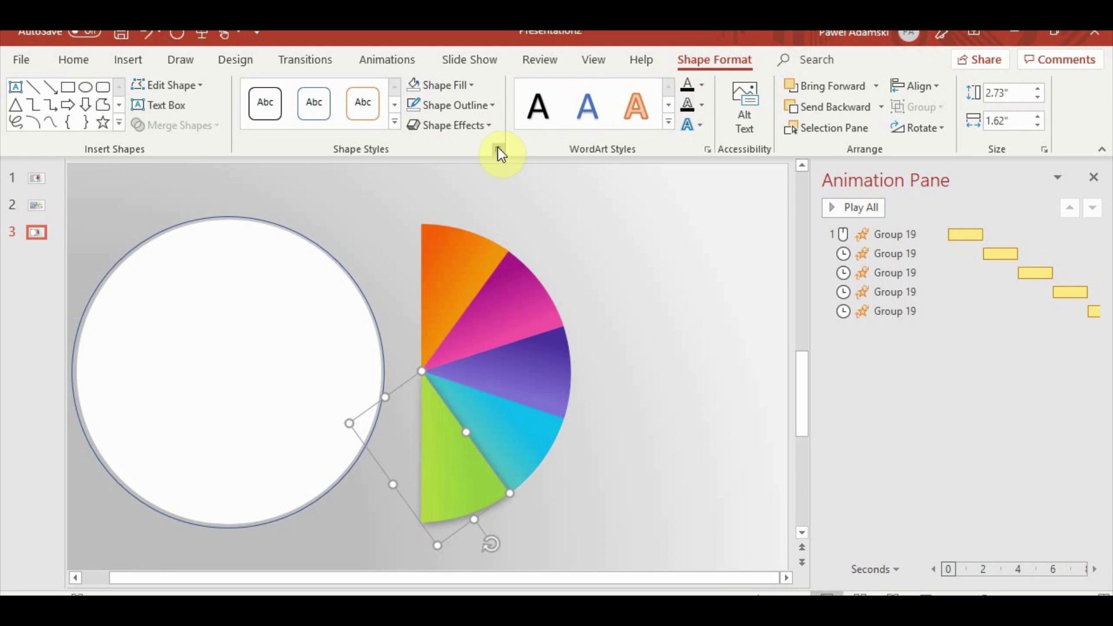
{"action": "left_click", "coordinate": [485, 126]}
{"action": "mouse_move", "coordinate": [471, 203]}
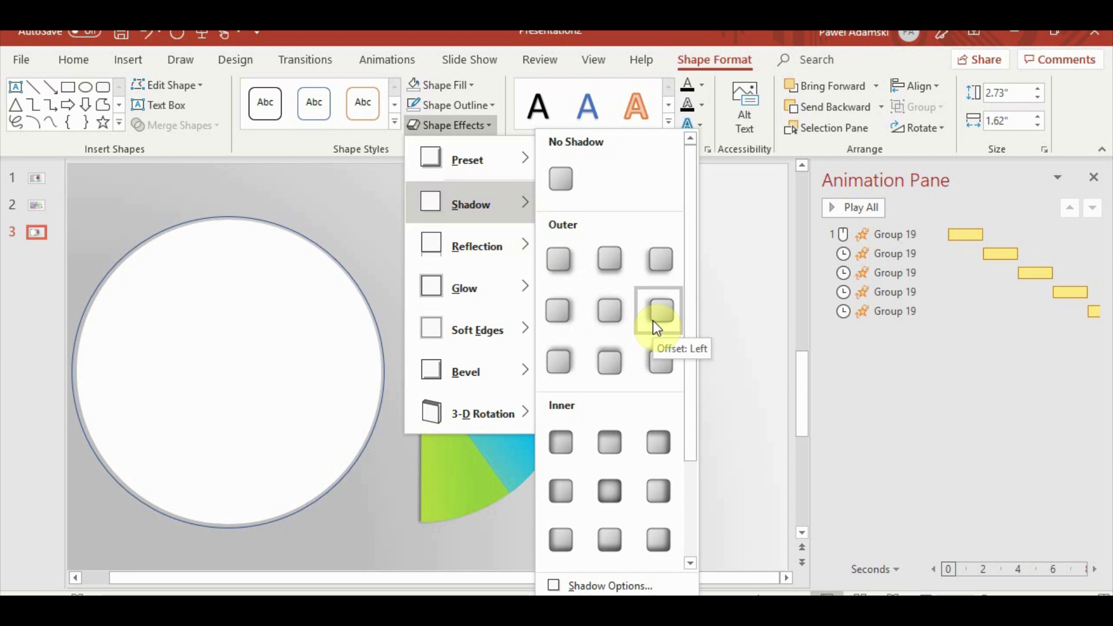
{"action": "left_click", "coordinate": [561, 315]}
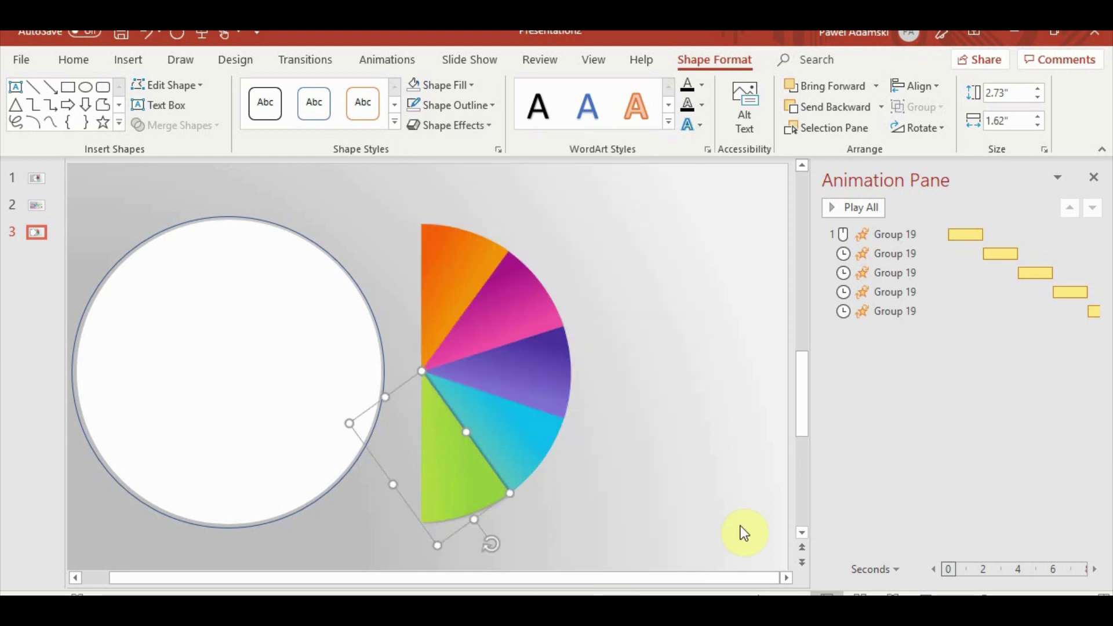
{"action": "left_click", "coordinate": [1094, 177]}
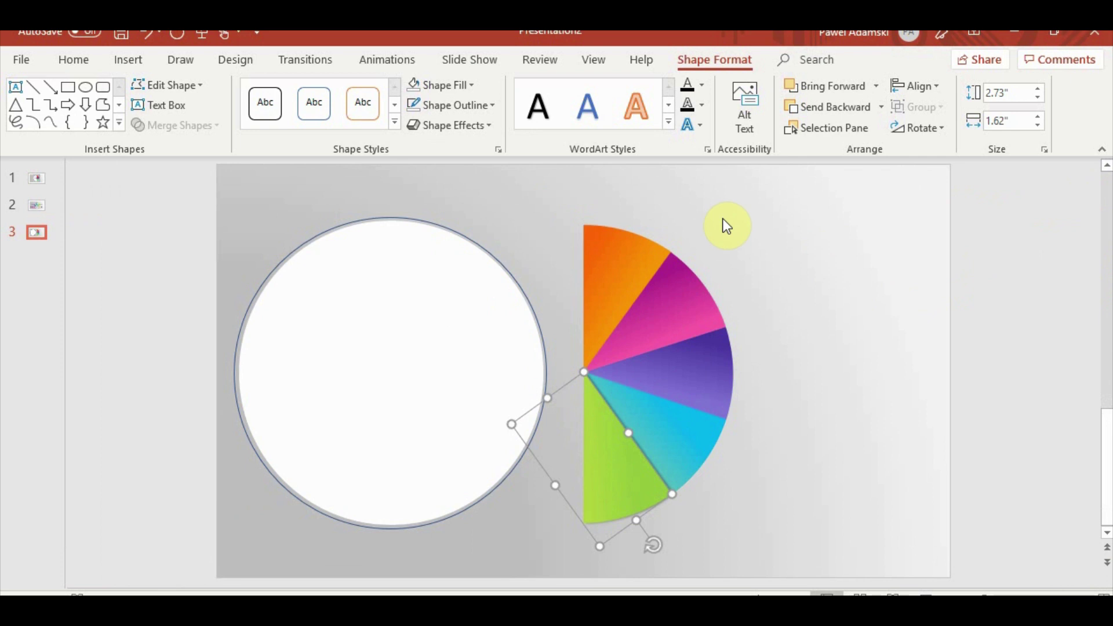
- Raise the green wedge's shadow blur to 9 pt in Format Shape
{"action": "left_click", "coordinate": [498, 150]}
{"action": "left_click", "coordinate": [928, 237]}
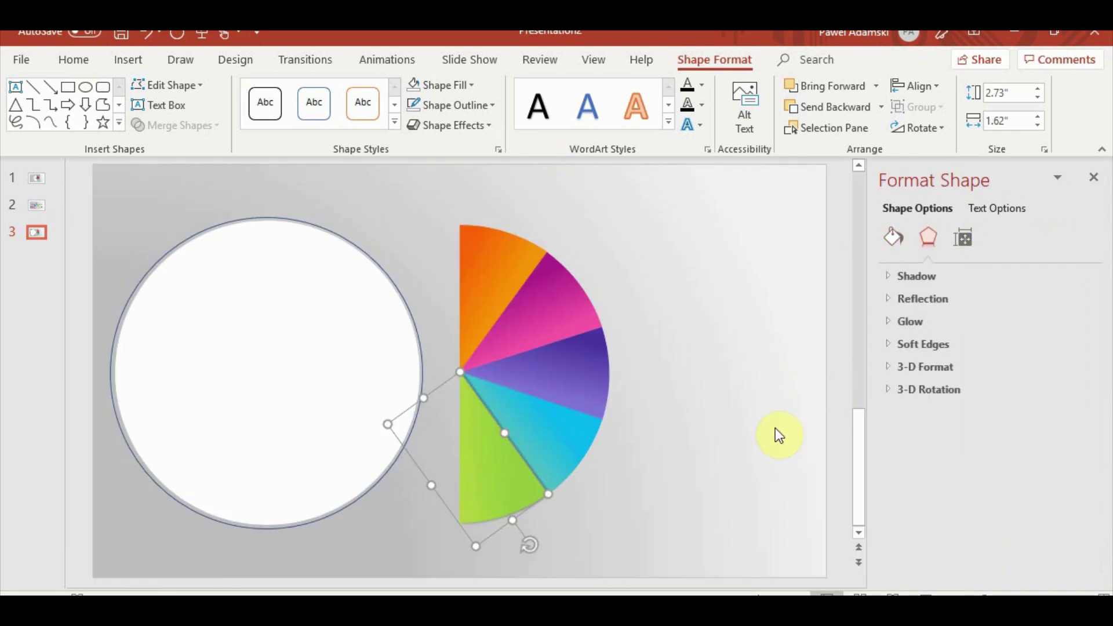
{"action": "scroll", "coordinate": [778, 435], "scroll_direction": "up", "scroll_amount": 4}
{"action": "left_click", "coordinate": [922, 277]}
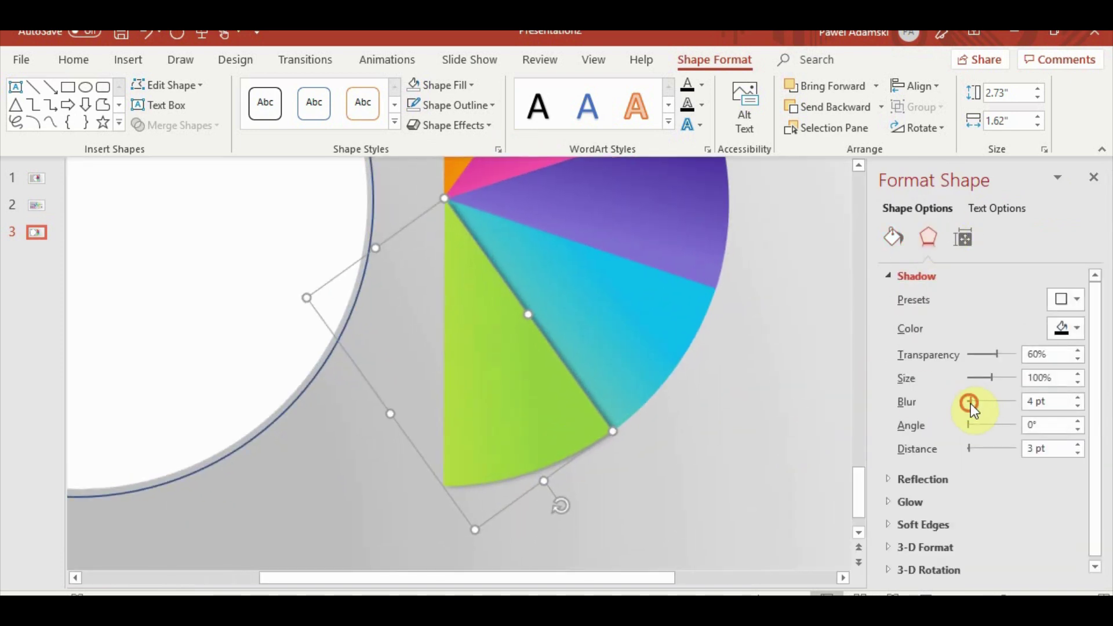
{"action": "left_click_drag", "start_coordinate": [971, 401], "coordinate": [973, 402]}
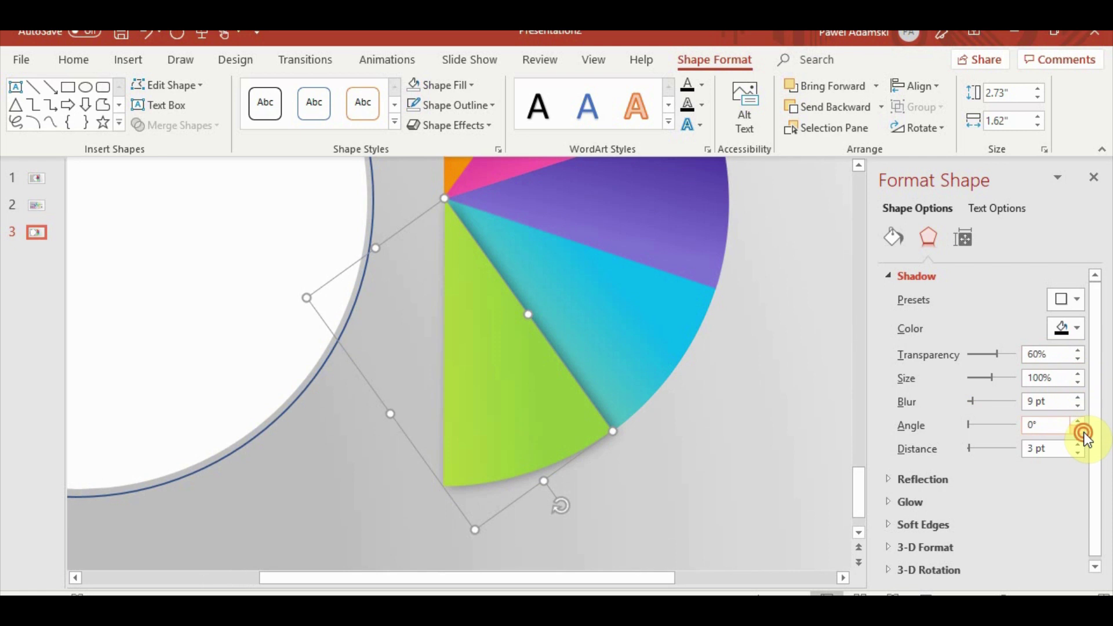
{"action": "left_click", "coordinate": [764, 444]}
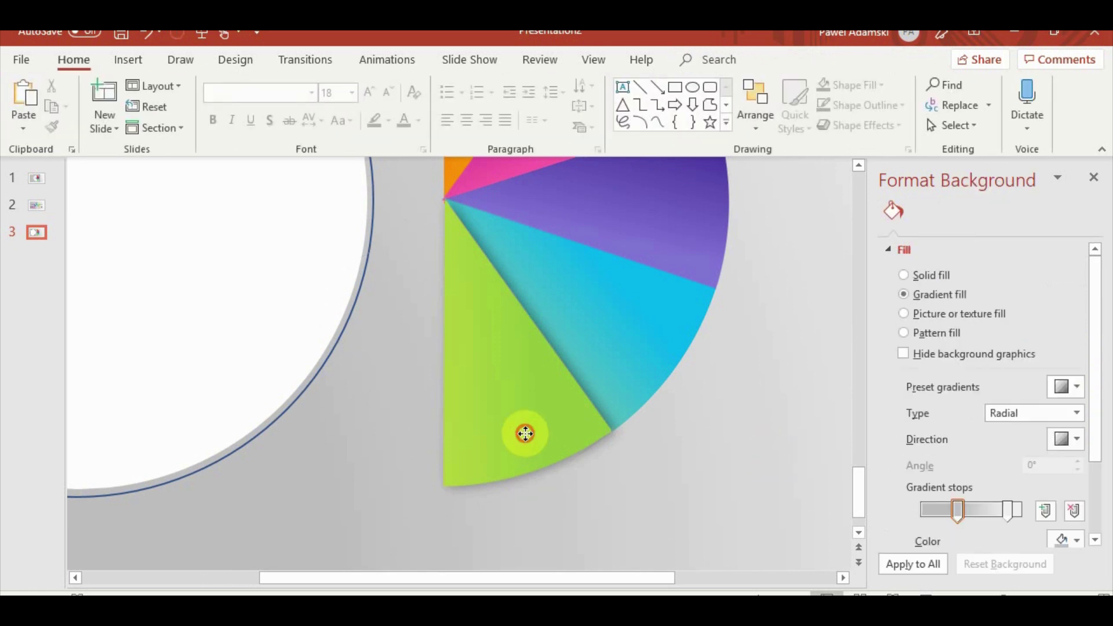
{"action": "left_click", "coordinate": [657, 405]}
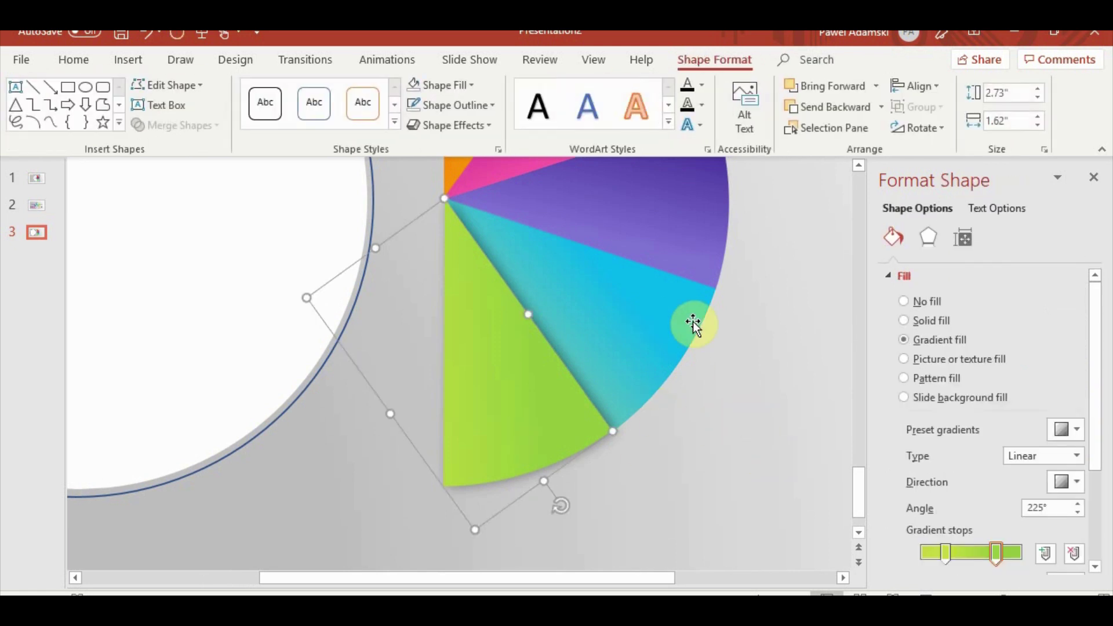
{"action": "left_click", "coordinate": [932, 236]}
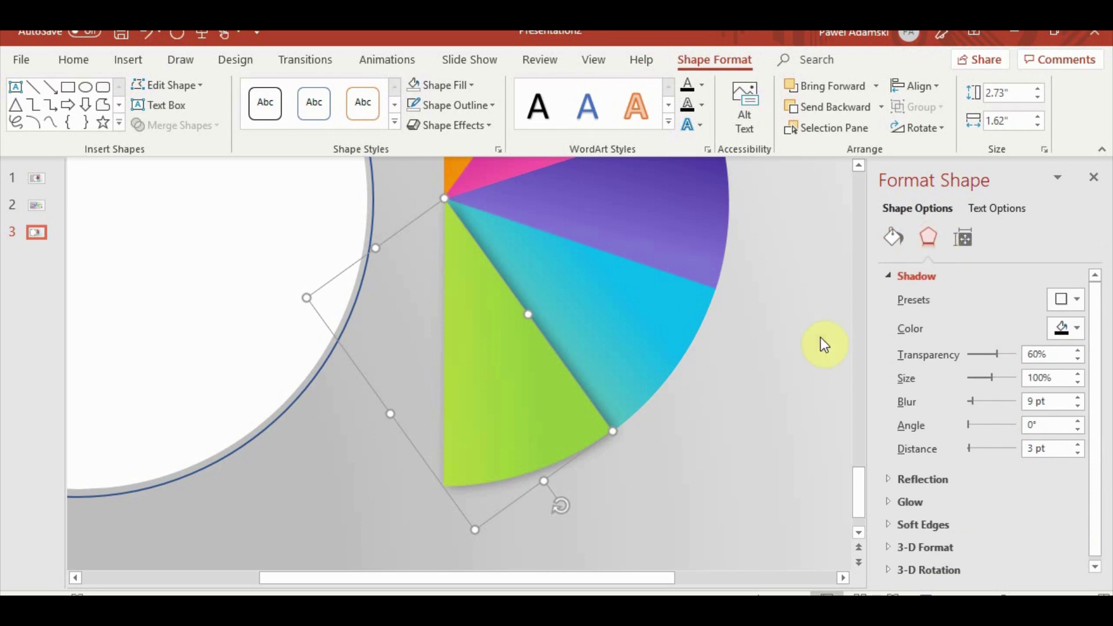
- Give the cyan wedge a right-offset outer shadow with 9 pt blur
{"action": "left_click", "coordinate": [676, 323]}
{"action": "left_click", "coordinate": [1078, 300]}
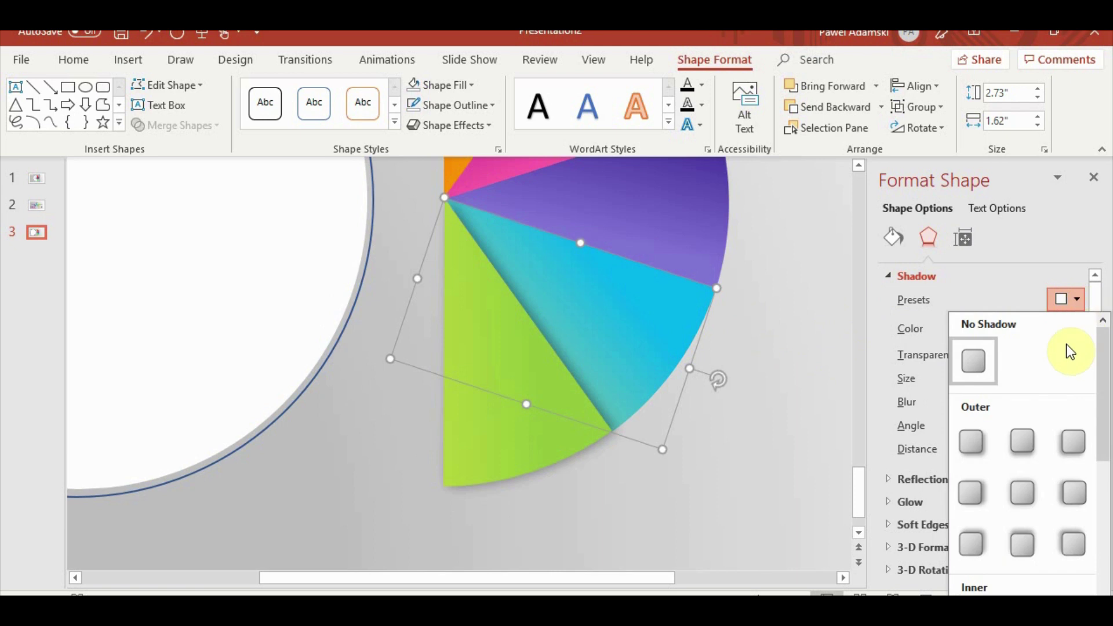
{"action": "left_click", "coordinate": [971, 499]}
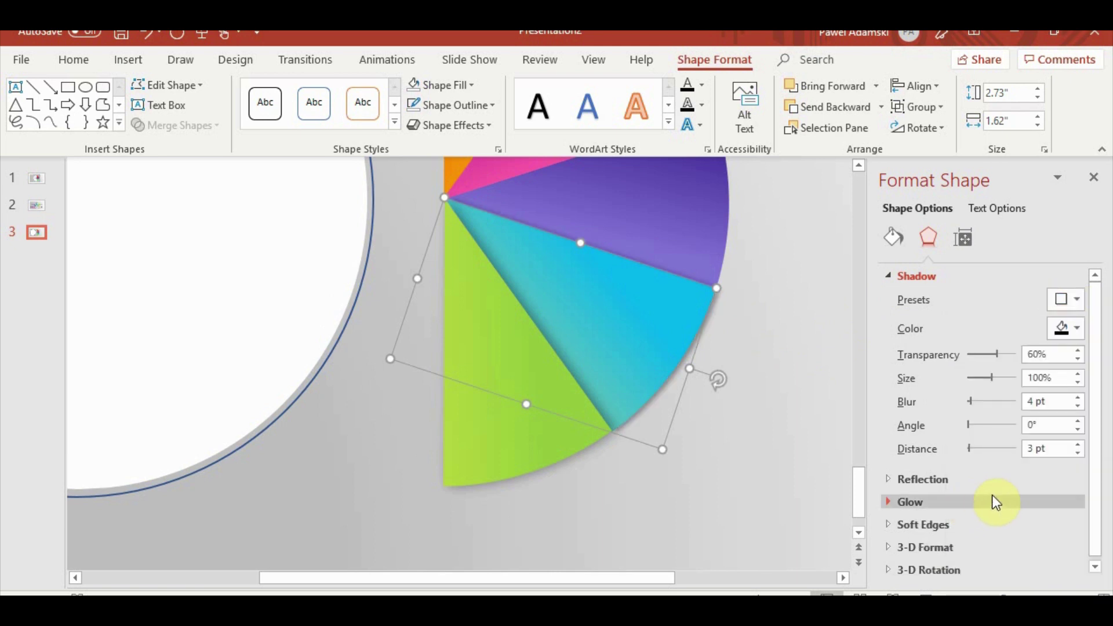
{"action": "left_click", "coordinate": [1079, 397]}
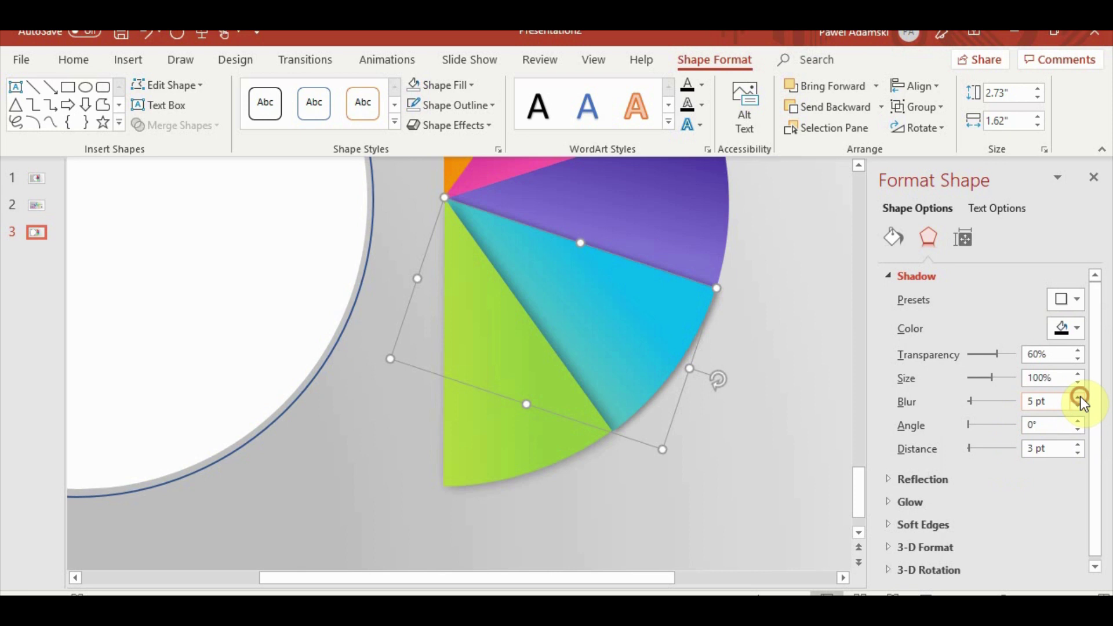
{"action": "triple_click", "coordinate": [1079, 397]}
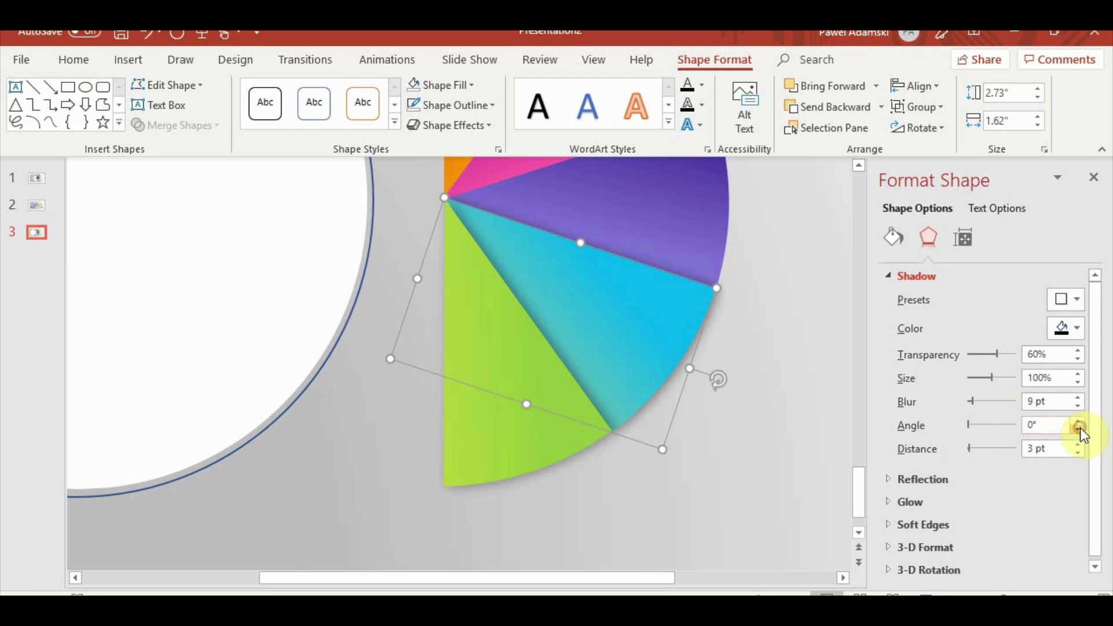
{"action": "left_click", "coordinate": [793, 421]}
{"action": "scroll", "coordinate": [757, 452], "scroll_direction": "up", "scroll_amount": 3}
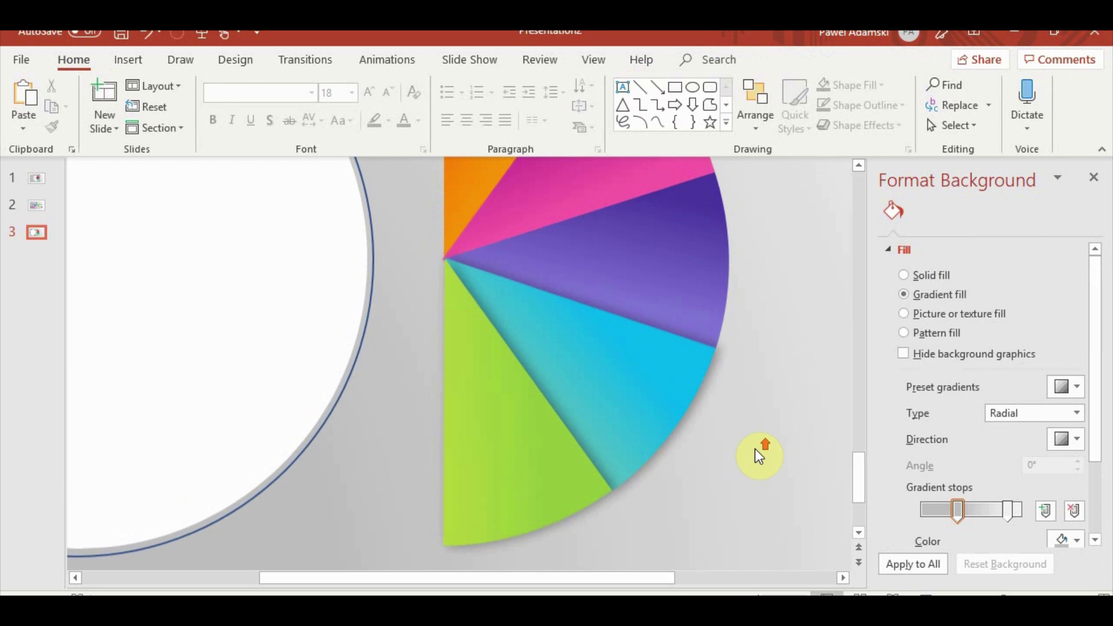
- Apply an outer shadow preset to the purple wedge
{"action": "left_click", "coordinate": [635, 347]}
{"action": "left_click", "coordinate": [928, 237]}
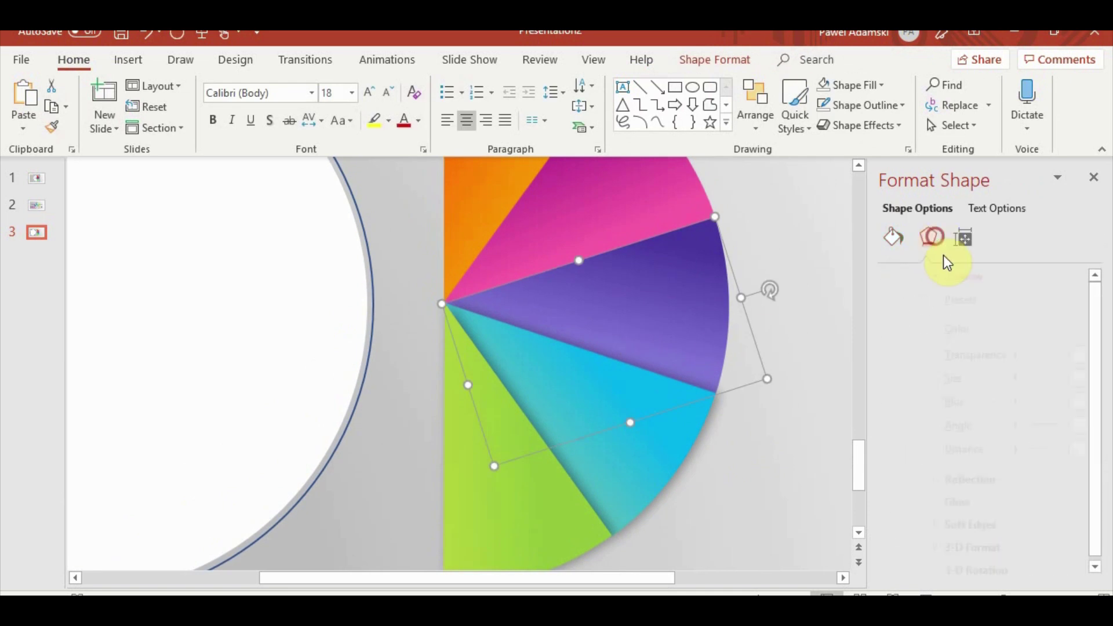
{"action": "left_click", "coordinate": [1072, 300]}
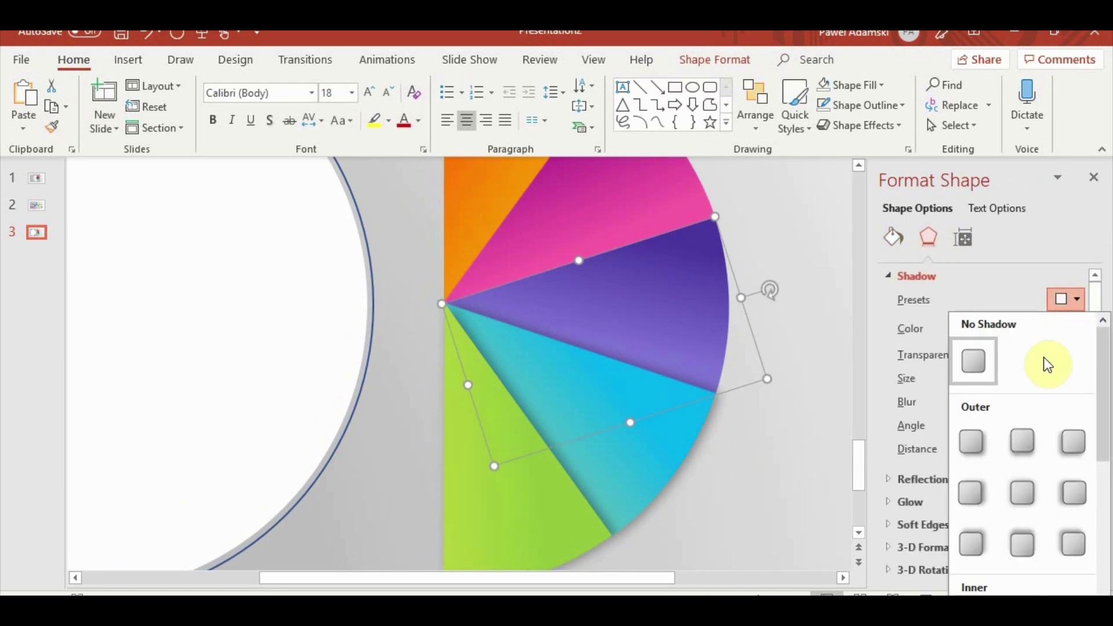
{"action": "left_click", "coordinate": [1032, 491]}
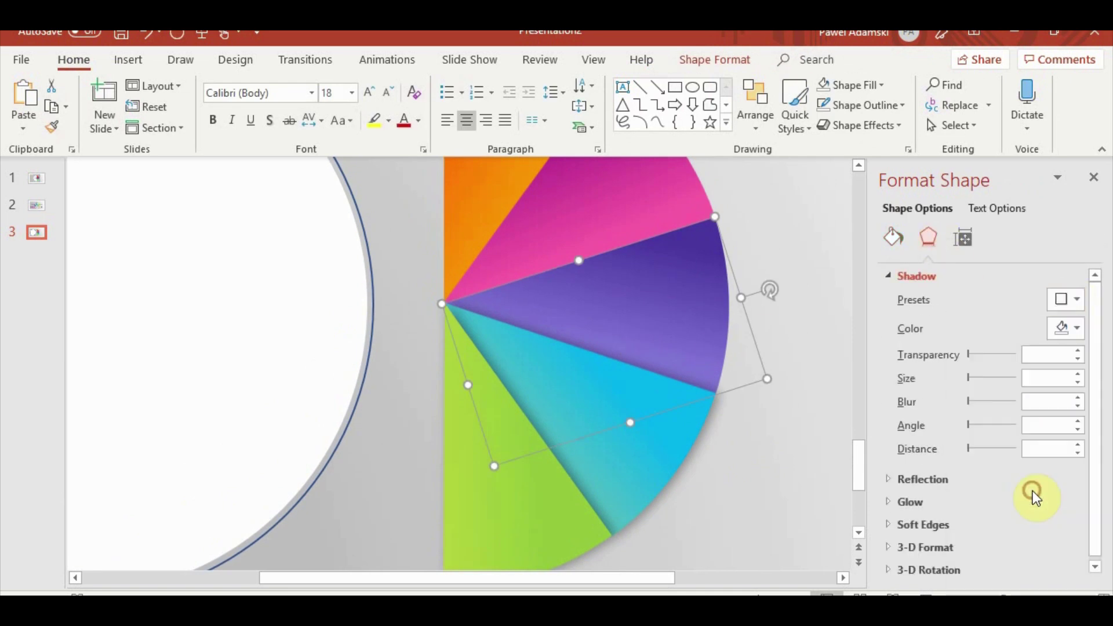
{"action": "left_click", "coordinate": [788, 455]}
{"action": "left_click", "coordinate": [673, 336]}
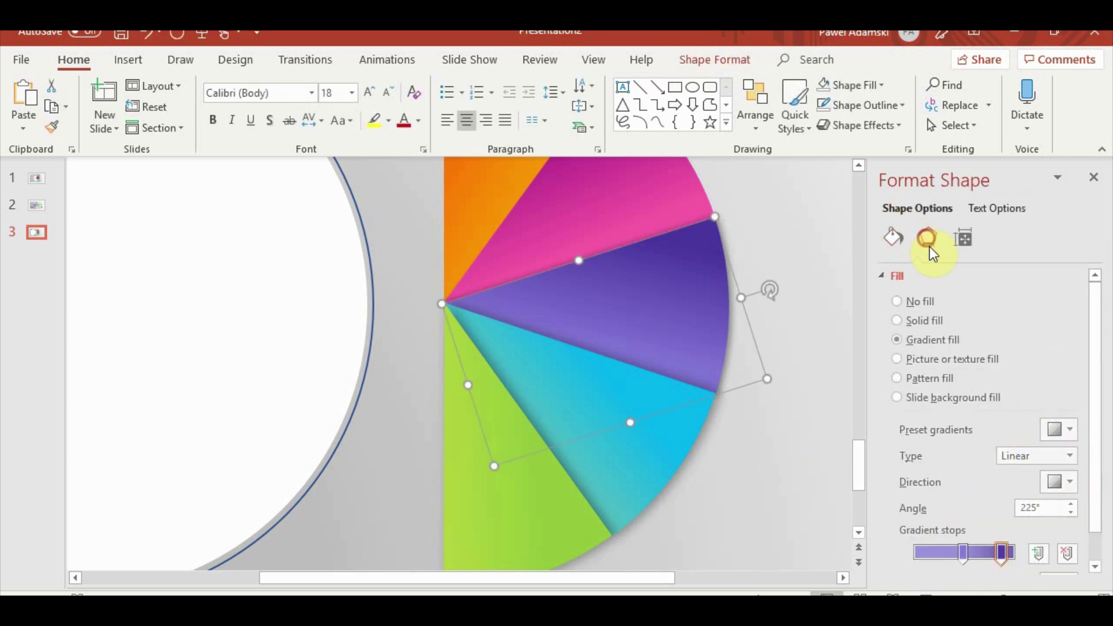
{"action": "left_click", "coordinate": [928, 239]}
{"action": "left_click", "coordinate": [1075, 301]}
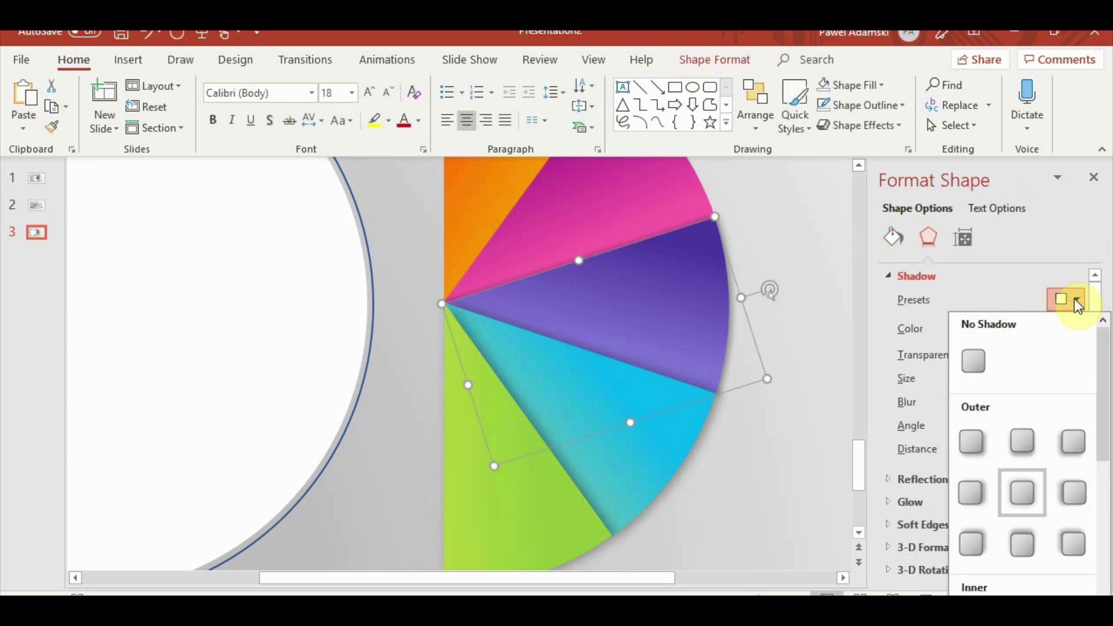
{"action": "left_click", "coordinate": [1076, 538]}
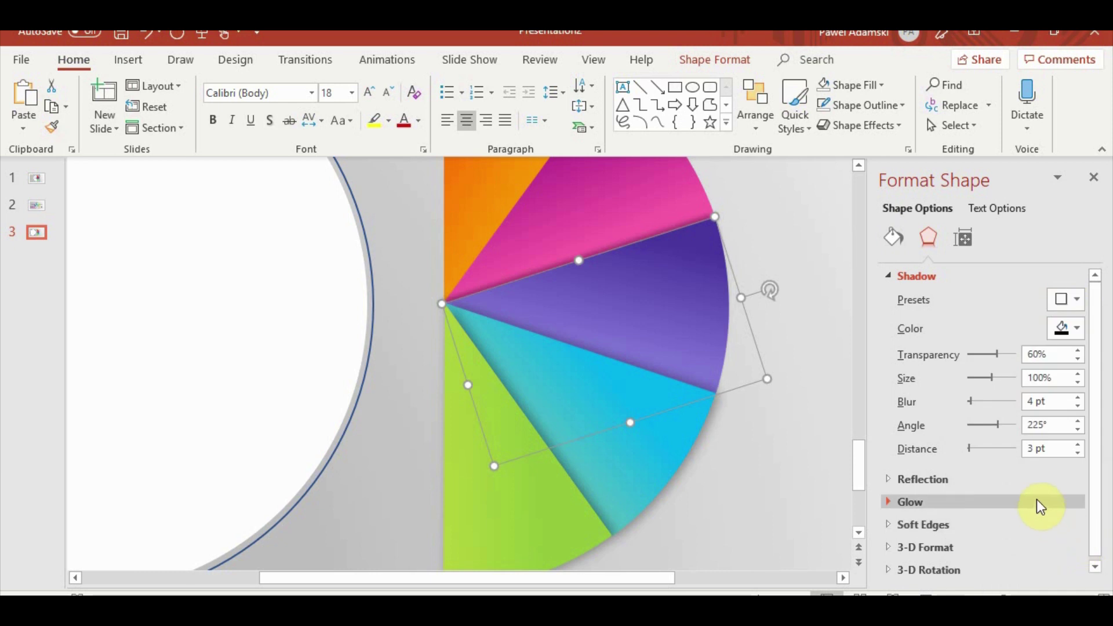
- Raise the purple wedge's shadow blur to 9 pt
{"action": "left_click", "coordinate": [834, 492]}
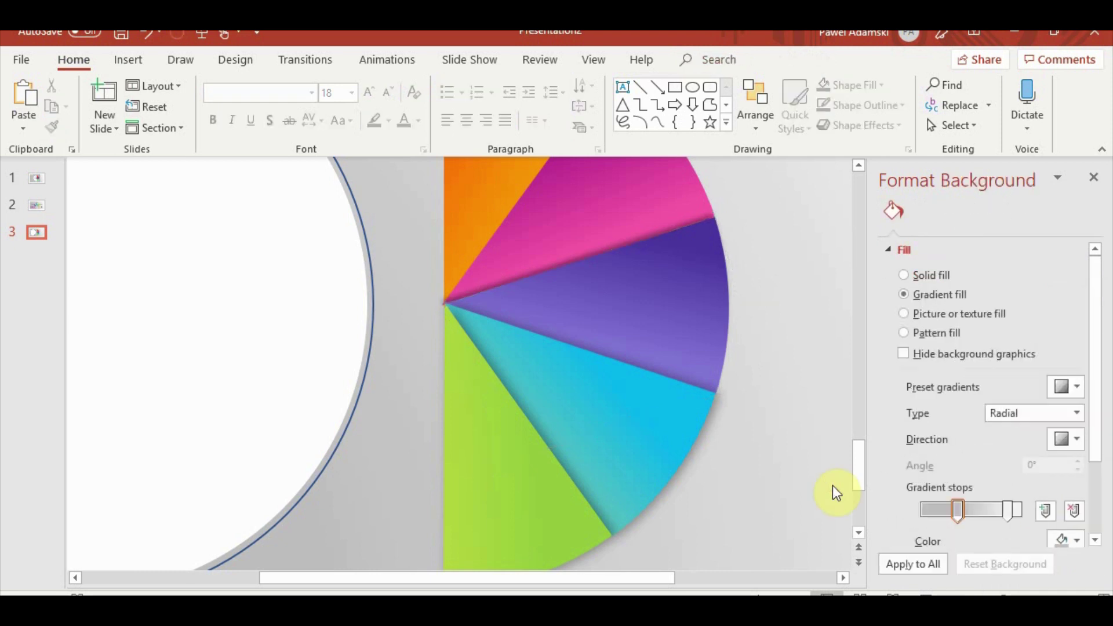
{"action": "left_click", "coordinate": [690, 327]}
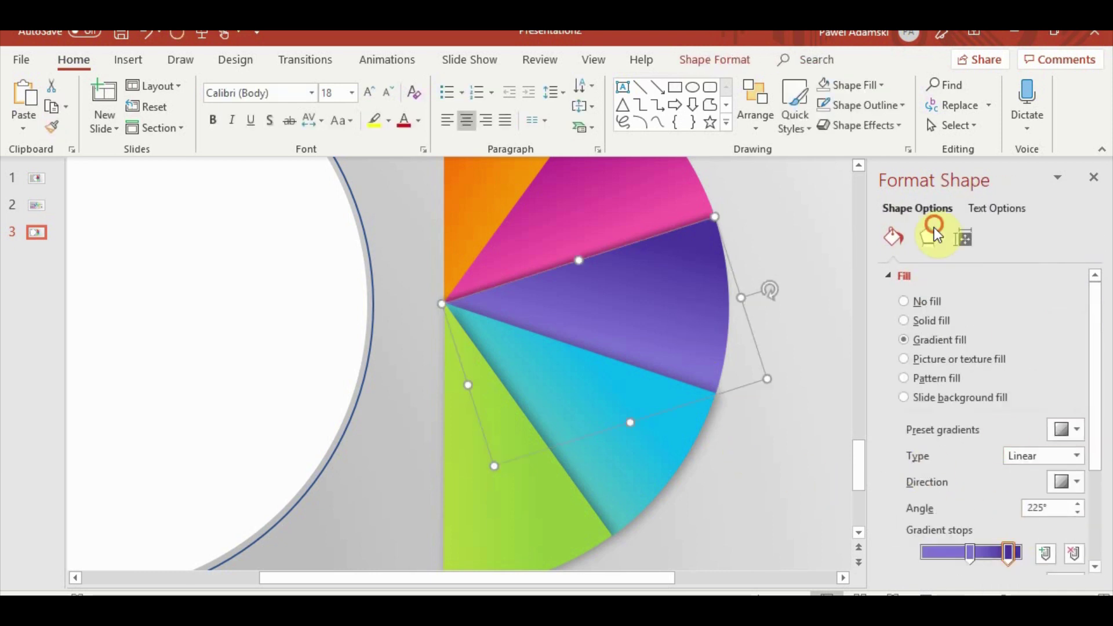
{"action": "left_click", "coordinate": [930, 235]}
{"action": "left_click", "coordinate": [1080, 398]}
{"action": "left_click", "coordinate": [1079, 397]}
{"action": "left_click", "coordinate": [1080, 398]}
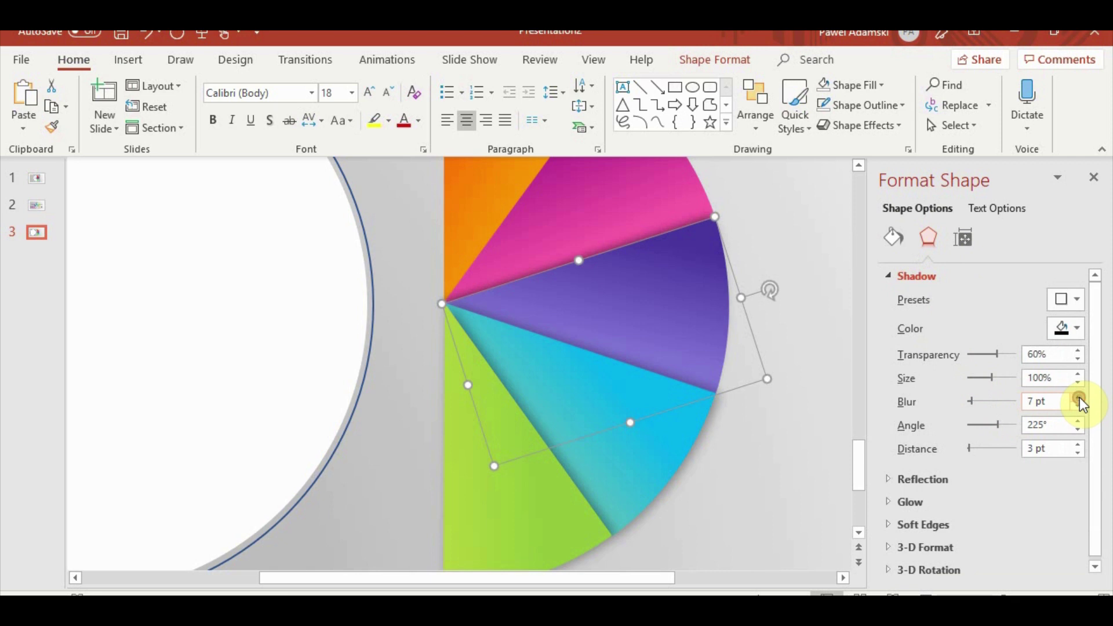
{"action": "left_click", "coordinate": [1079, 397]}
{"action": "left_click", "coordinate": [1080, 397]}
{"action": "scroll", "coordinate": [804, 435], "scroll_direction": "up", "scroll_amount": 3}
- Give the pink wedge an outer shadow preset with 9 pt blur
{"action": "left_click", "coordinate": [628, 324]}
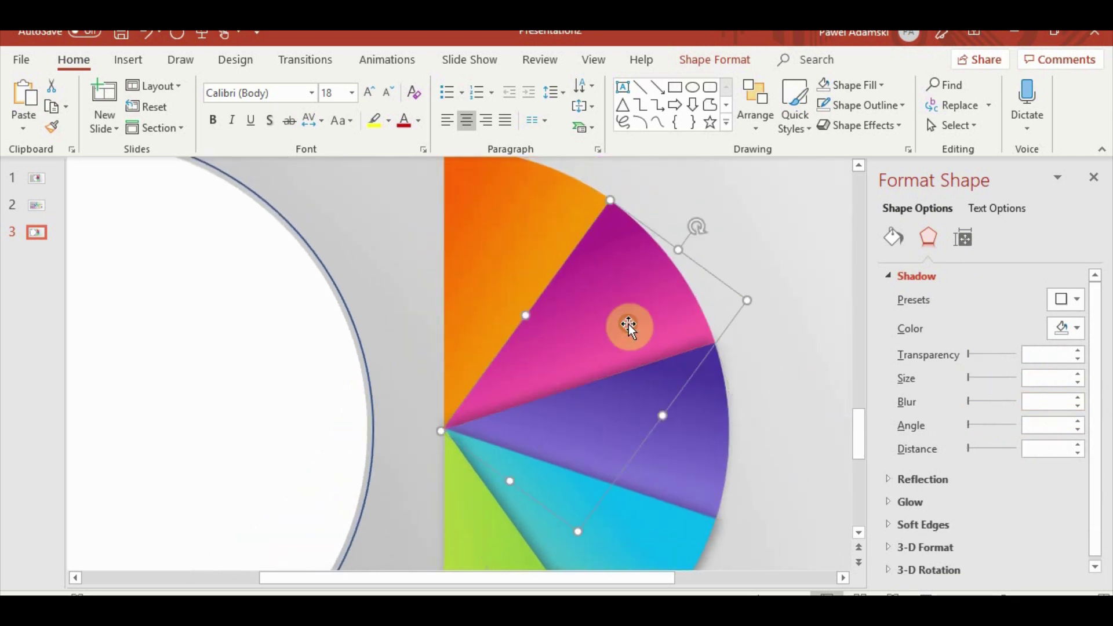
{"action": "left_click", "coordinate": [1076, 299]}
{"action": "left_click", "coordinate": [1073, 544]}
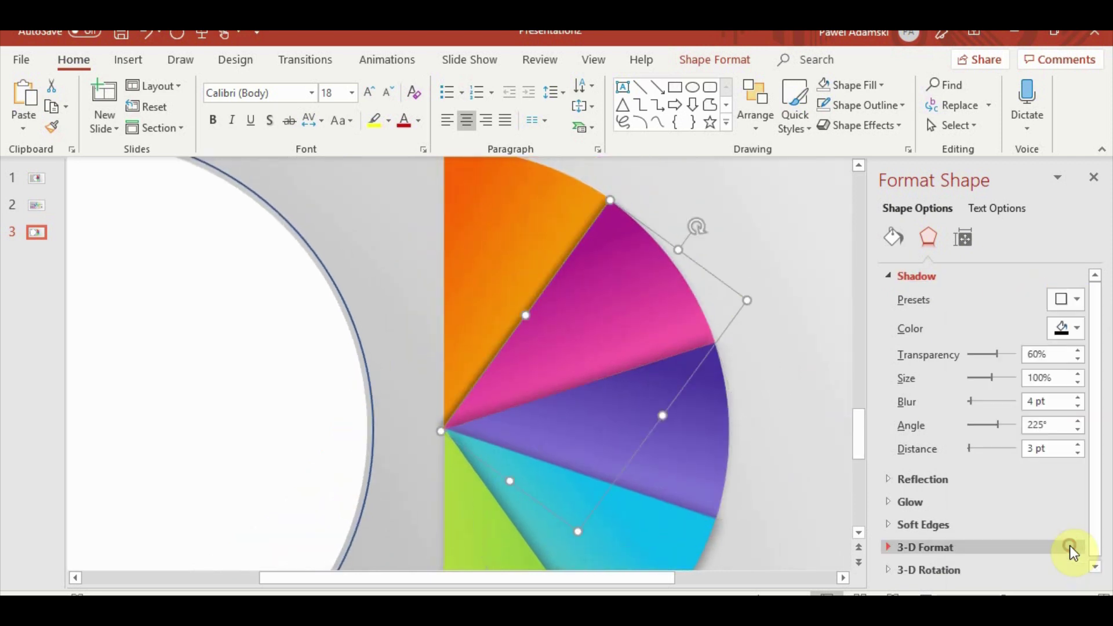
{"action": "left_click", "coordinate": [1077, 398]}
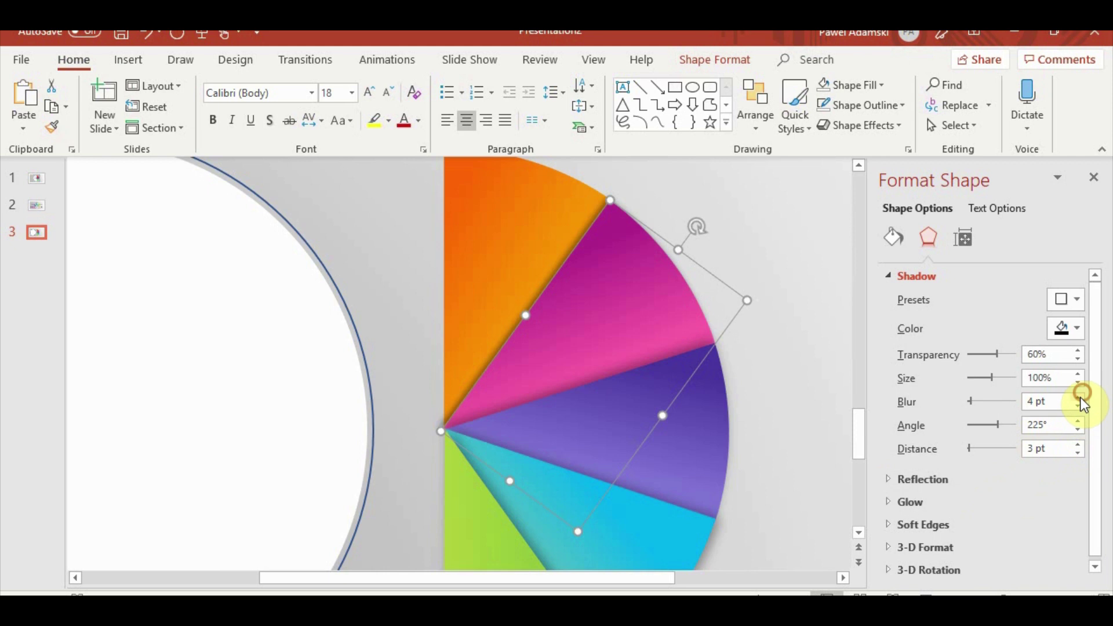
{"action": "left_click", "coordinate": [1078, 397]}
{"action": "left_click", "coordinate": [1078, 398]}
{"action": "left_click", "coordinate": [1078, 398]}
{"action": "left_click", "coordinate": [1077, 397]}
{"action": "left_click", "coordinate": [737, 228]}
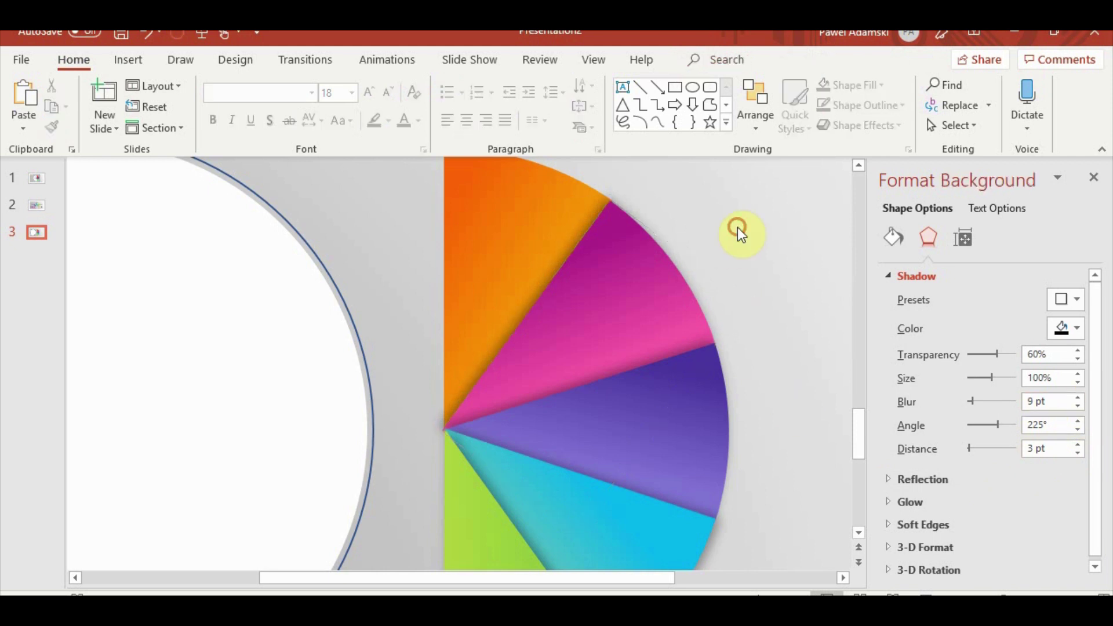
- Draw an oval circle and place it on the fan's centre point
{"action": "scroll", "coordinate": [774, 383], "scroll_direction": "down", "scroll_amount": 5}
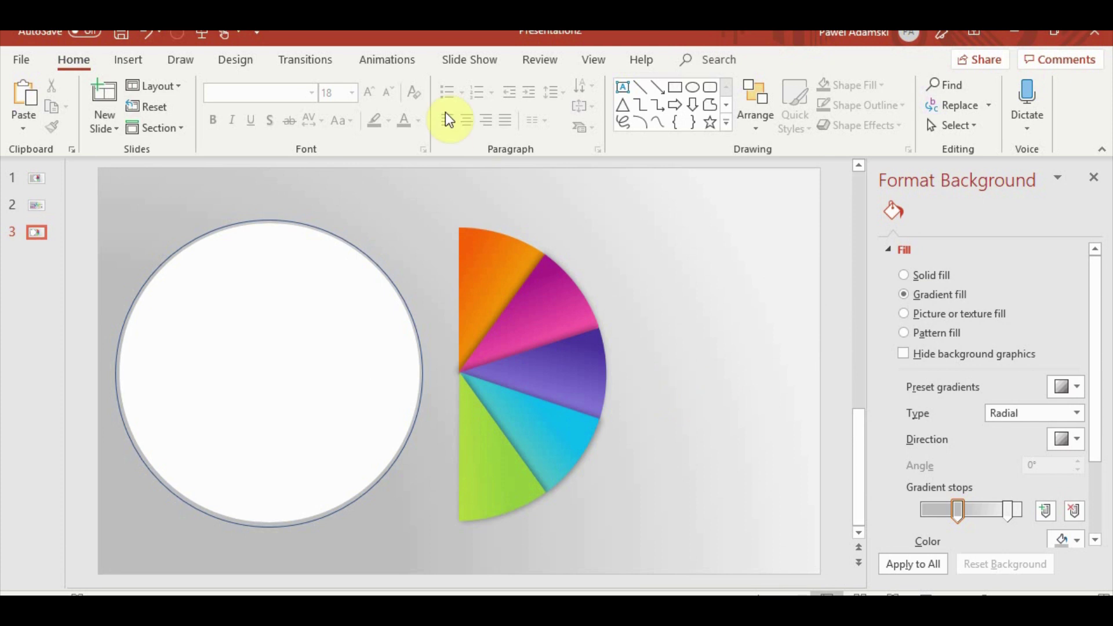
{"action": "left_click", "coordinate": [134, 59]}
{"action": "left_click", "coordinate": [283, 127]}
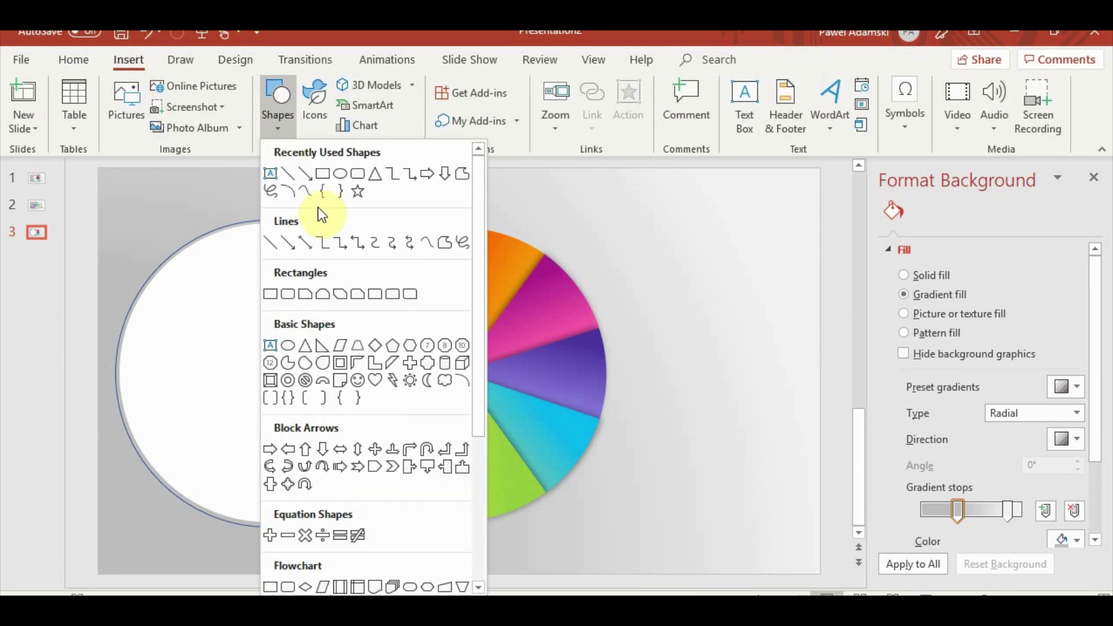
{"action": "left_click", "coordinate": [341, 174]}
{"action": "mouse_move", "coordinate": [403, 309]}
{"action": "left_mouse_down"}
{"action": "mouse_move", "coordinate": [465, 415]}
{"action": "mouse_move", "coordinate": [513, 423]}
{"action": "left_mouse_up"}
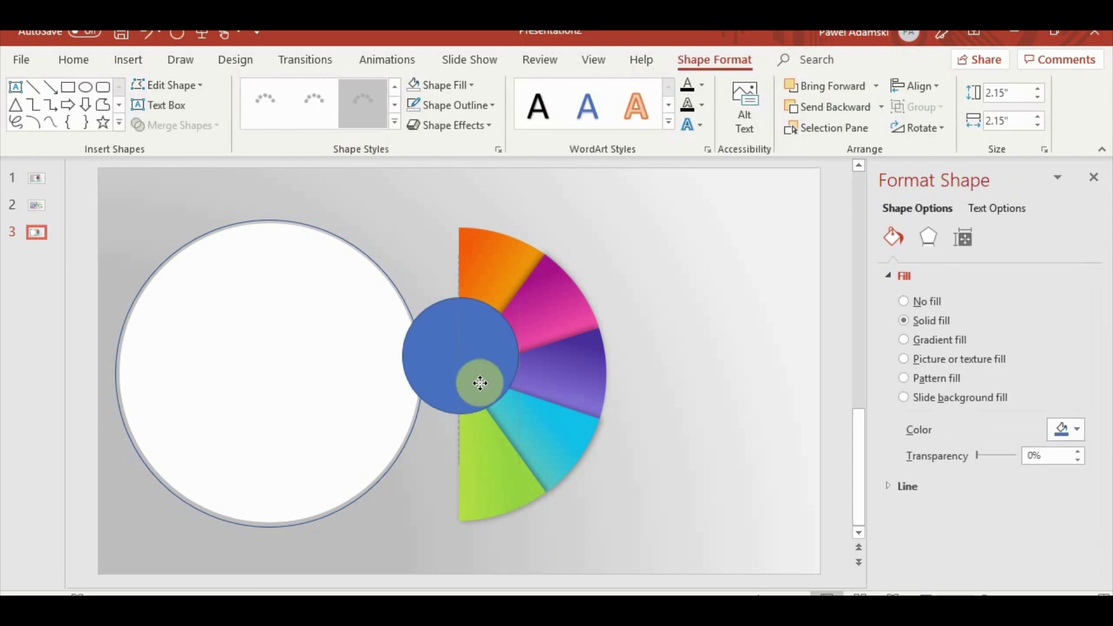
{"action": "mouse_move", "coordinate": [480, 381]}
{"action": "left_mouse_down"}
{"action": "mouse_move", "coordinate": [263, 390]}
{"action": "mouse_move", "coordinate": [294, 400]}
{"action": "mouse_move", "coordinate": [474, 392]}
{"action": "left_mouse_up"}
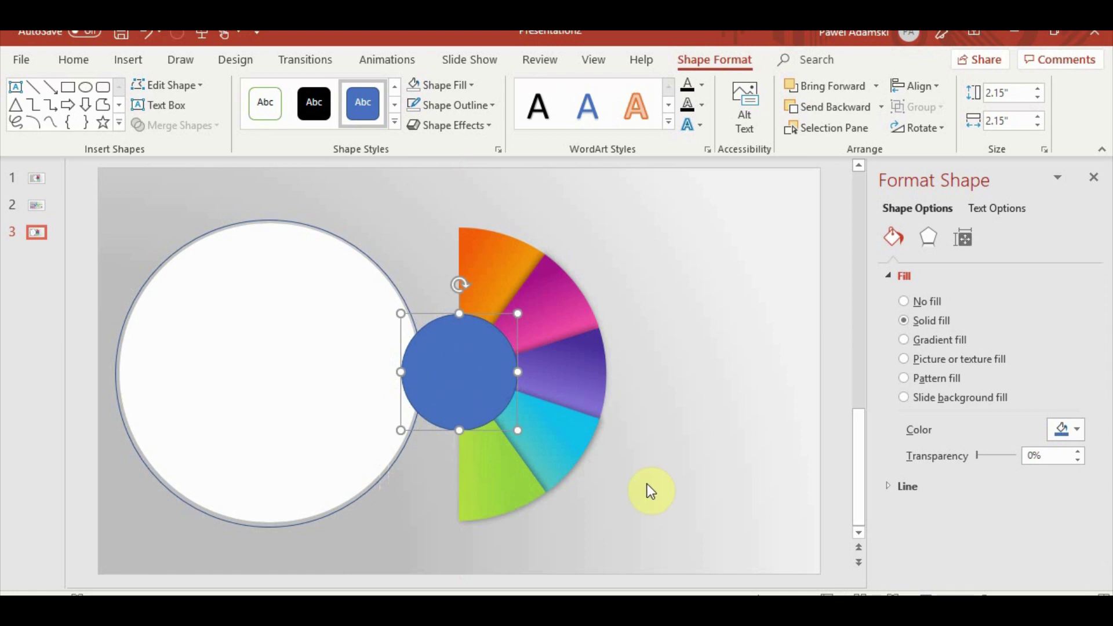
- Fill the circle dark grey at about 62% transparency
{"action": "left_click", "coordinate": [471, 88]}
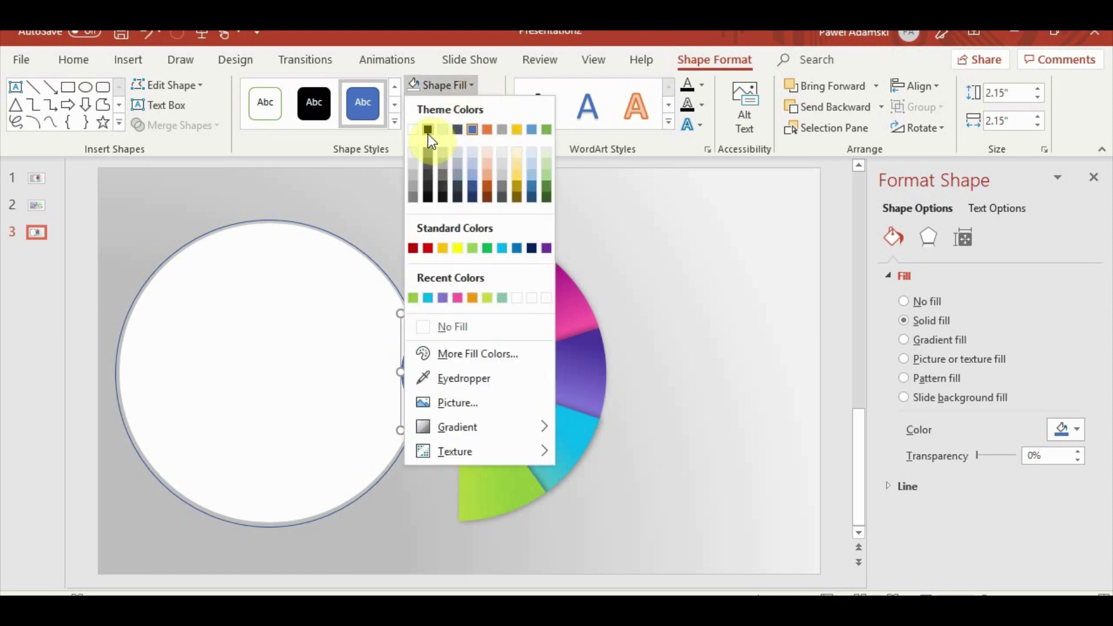
{"action": "left_click", "coordinate": [427, 176]}
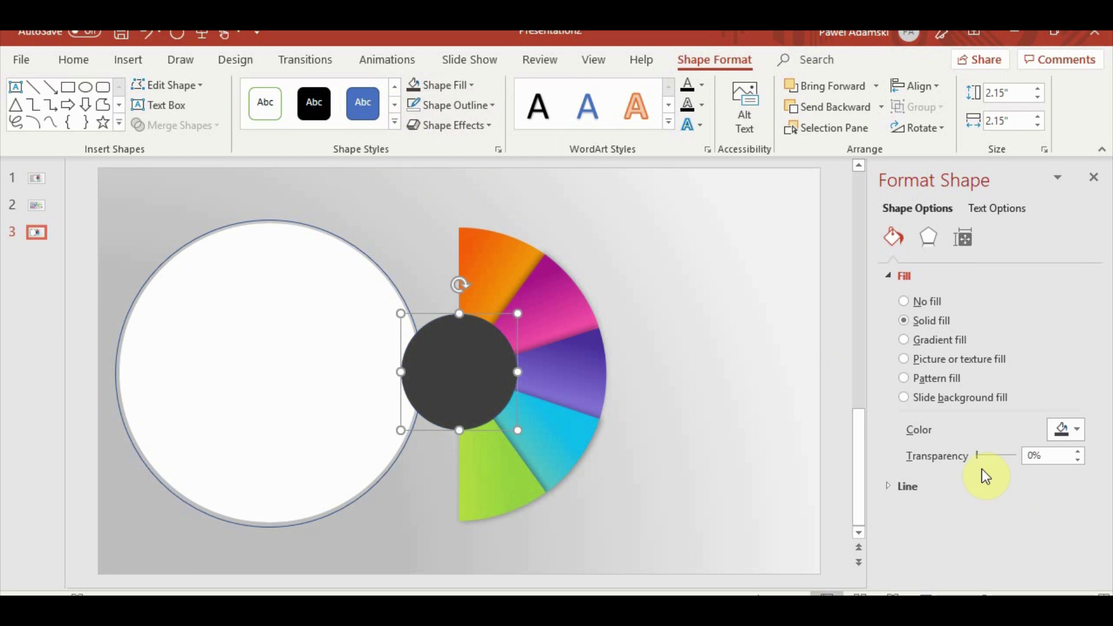
{"action": "left_click_drag", "start_coordinate": [980, 456], "coordinate": [1003, 457]}
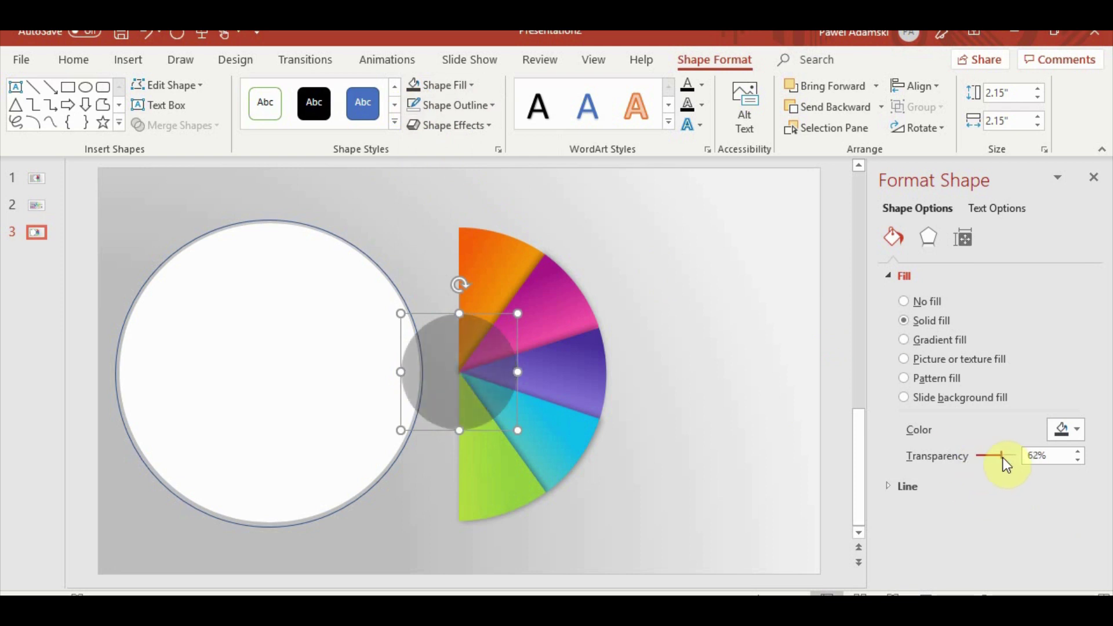
{"action": "left_click", "coordinate": [673, 405]}
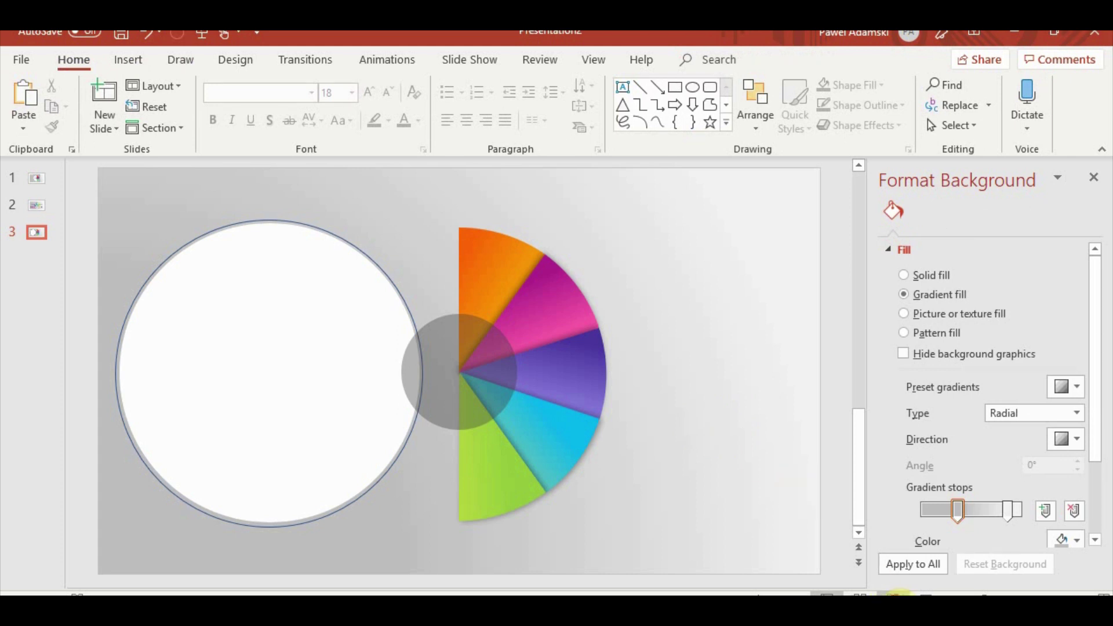
- Preview the slide show, then enlarge the grey circle and centre it on the wedges' hub
{"action": "left_click", "coordinate": [893, 595]}
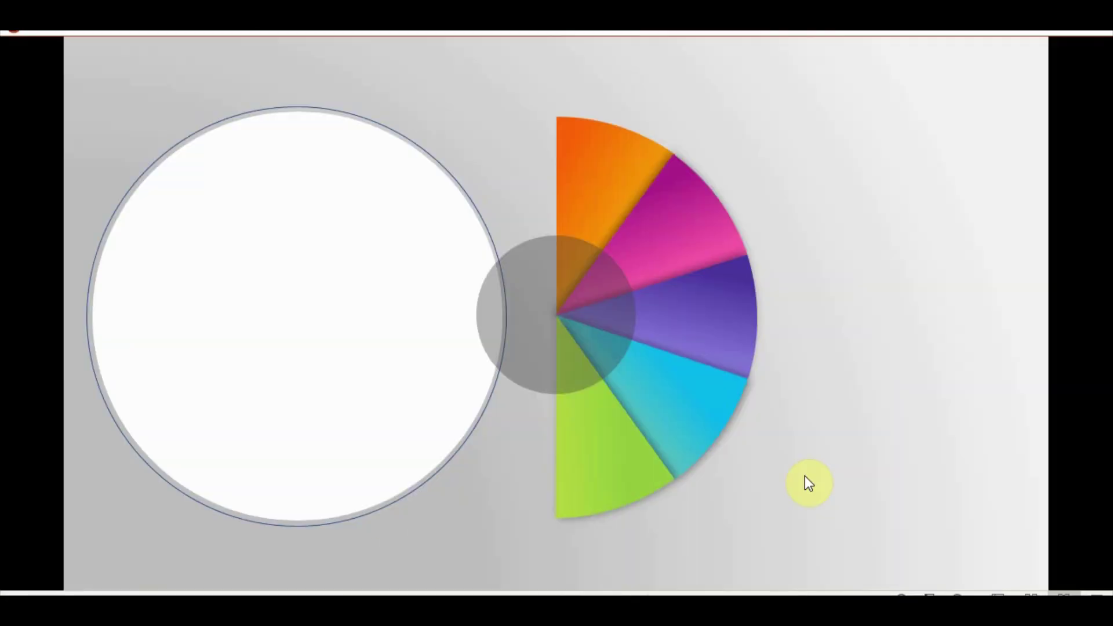
{"action": "key", "text": "Escape"}
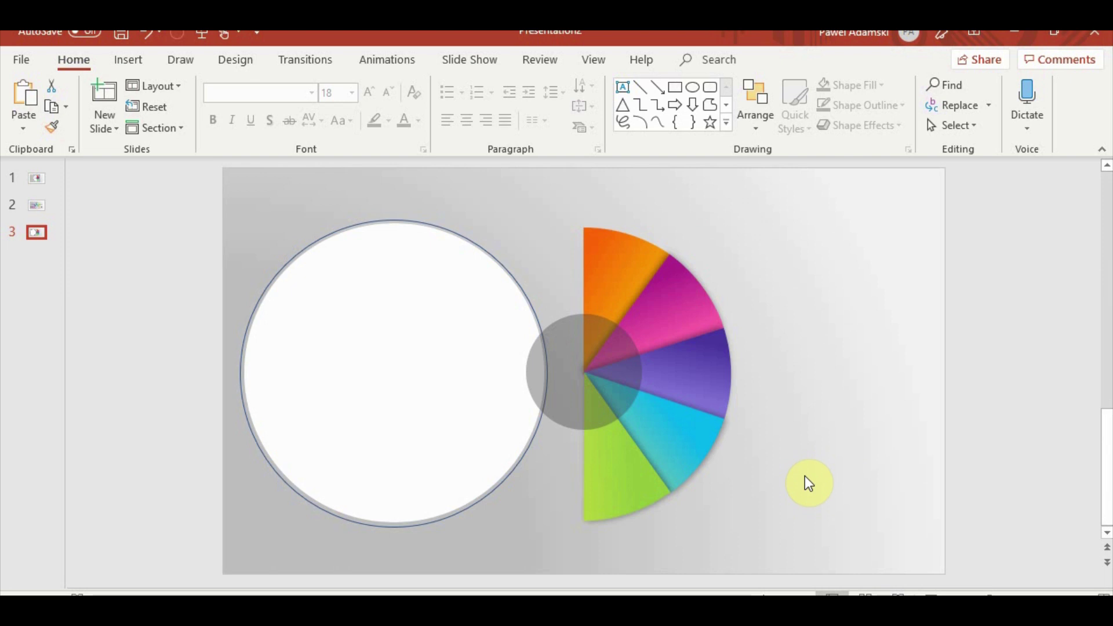
{"action": "left_click", "coordinate": [579, 382]}
{"action": "left_click_drag", "start_coordinate": [529, 316], "coordinate": [495, 284]}
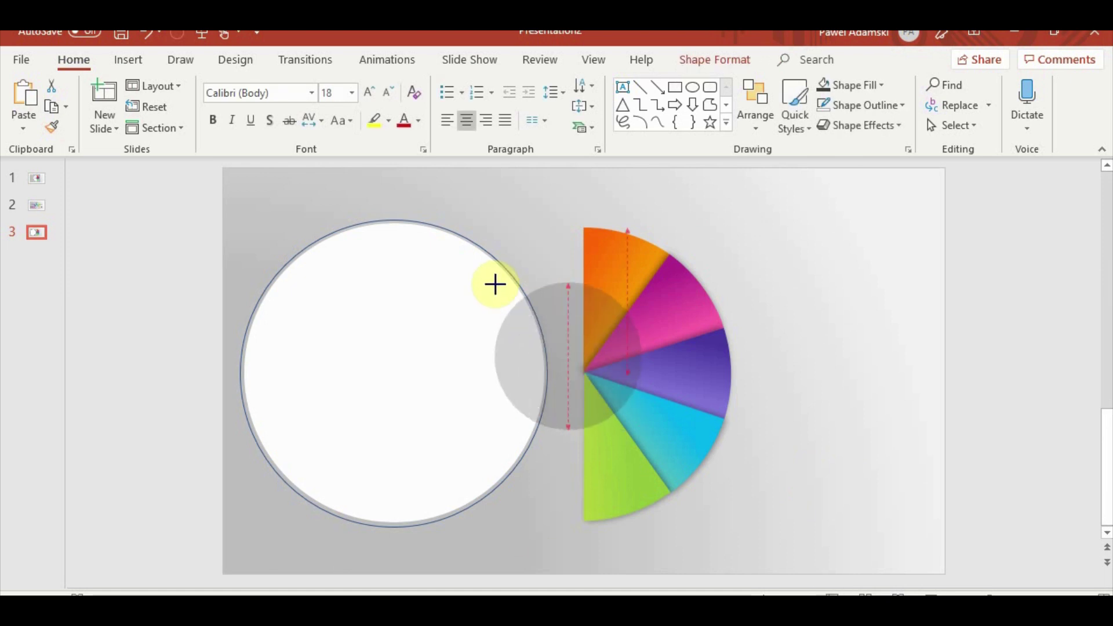
{"action": "left_click_drag", "start_coordinate": [599, 356], "coordinate": [617, 374]}
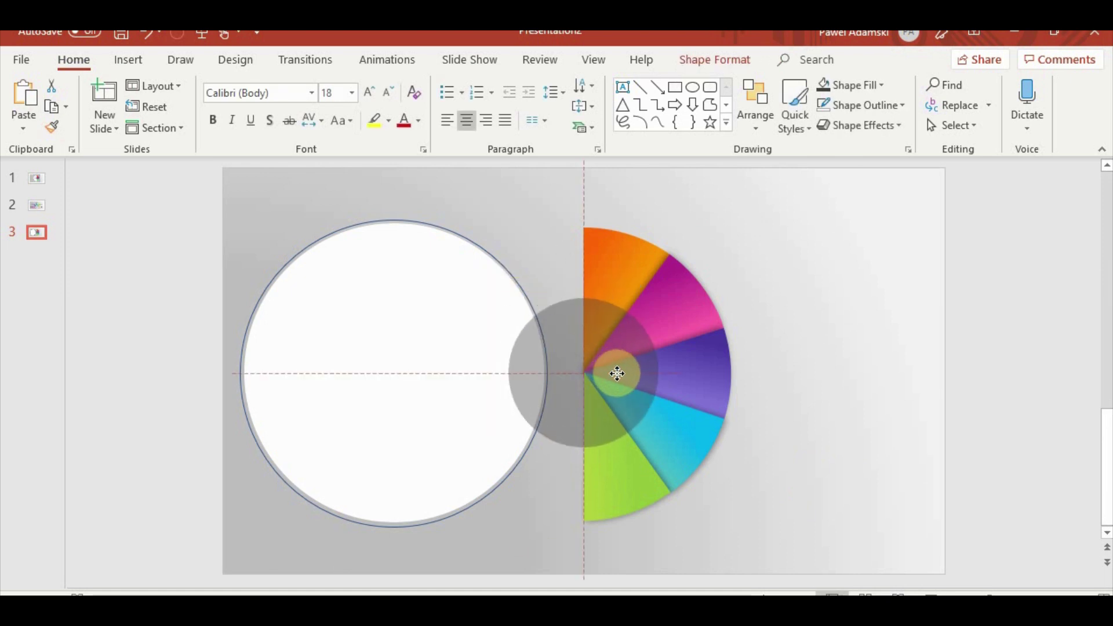
{"action": "left_click", "coordinate": [878, 452]}
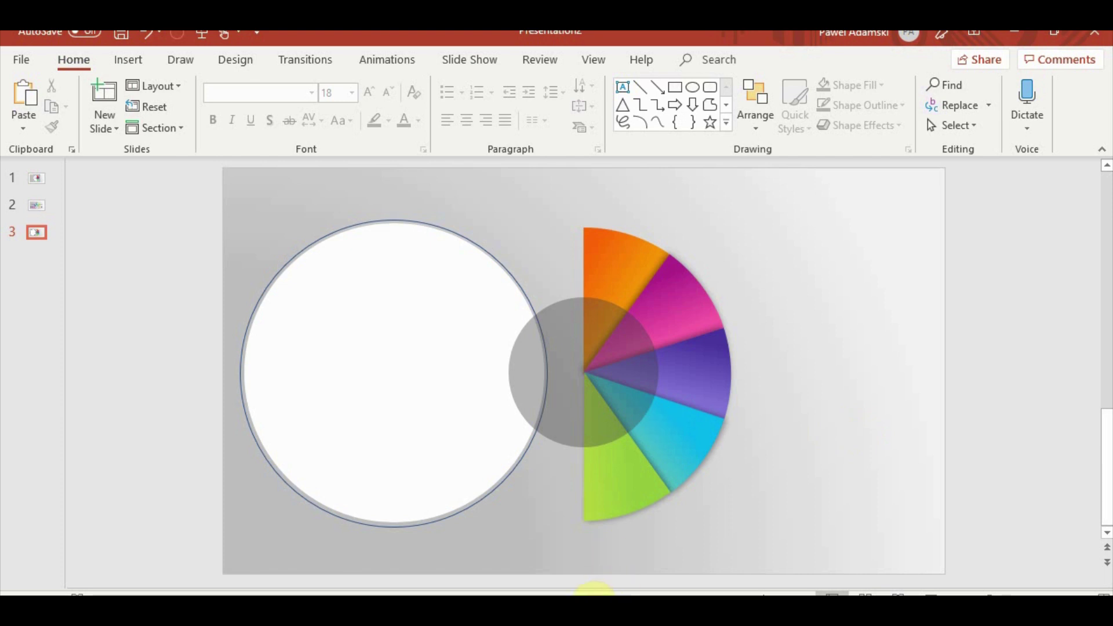
- Copy the step 01 lightbulb icon from the steps infographic onto the fan slide
{"action": "left_click", "coordinate": [789, 559]}
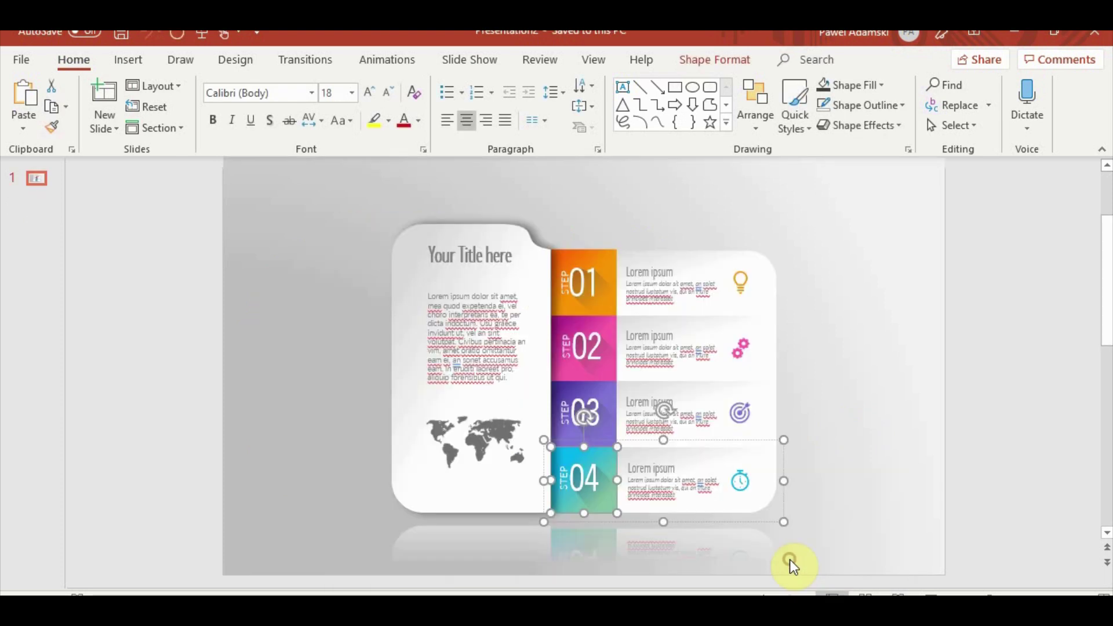
{"action": "left_click", "coordinate": [741, 285]}
{"action": "left_click", "coordinate": [741, 278]}
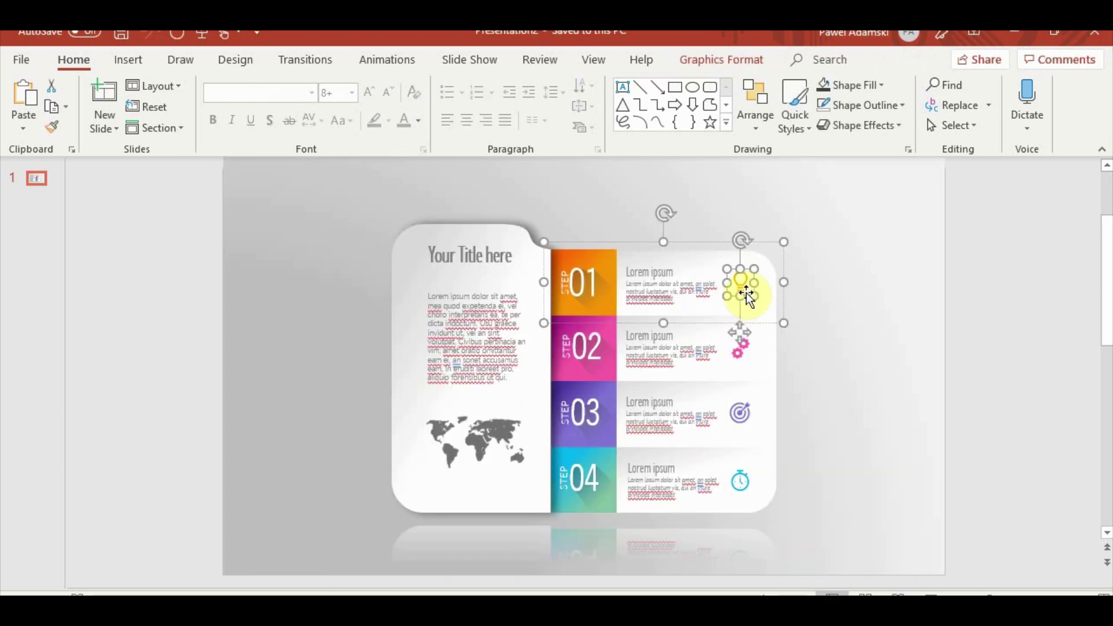
{"action": "key", "text": "ctrl+c"}
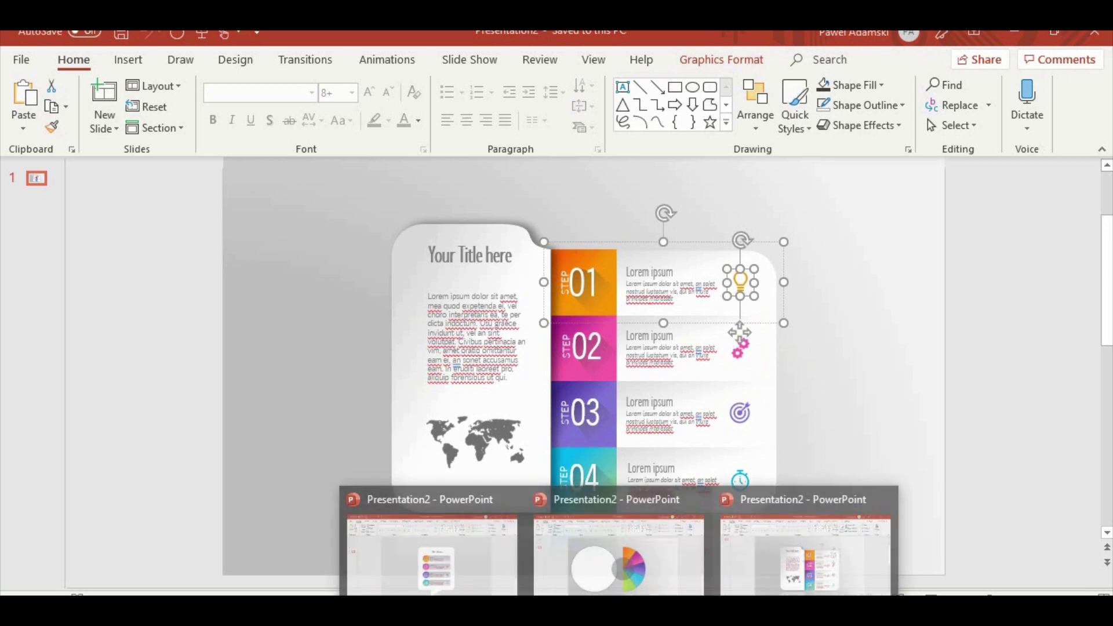
{"action": "left_click", "coordinate": [621, 556]}
{"action": "key", "text": "ctrl+v"}
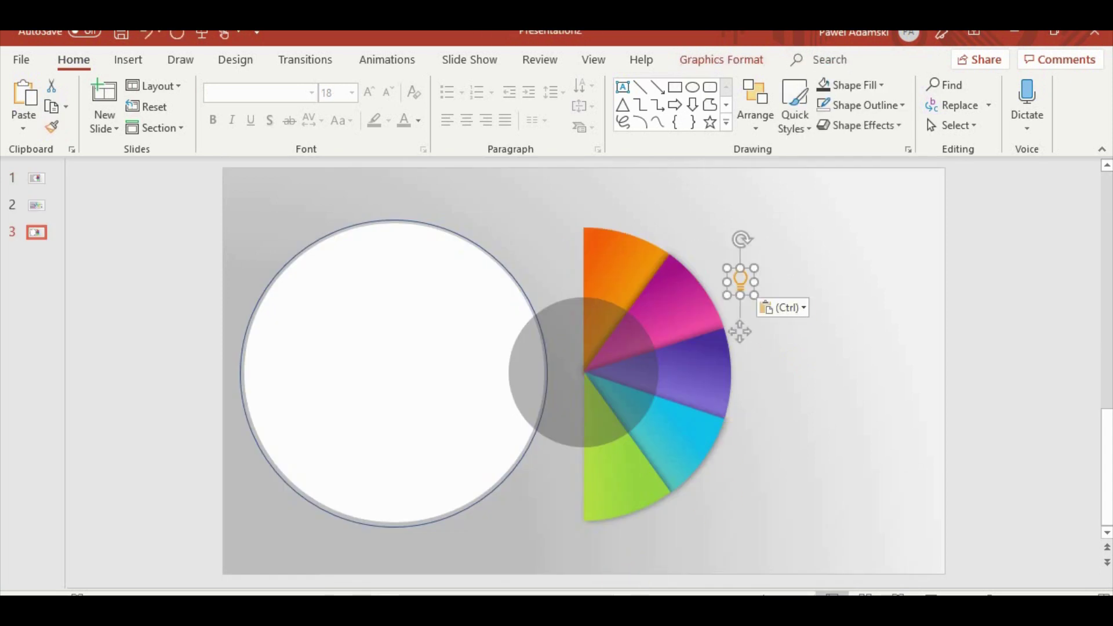
- Copy the step 02 gear icon from the infographic beside the pink wedge
{"action": "left_click", "coordinate": [808, 573]}
{"action": "left_click", "coordinate": [736, 353]}
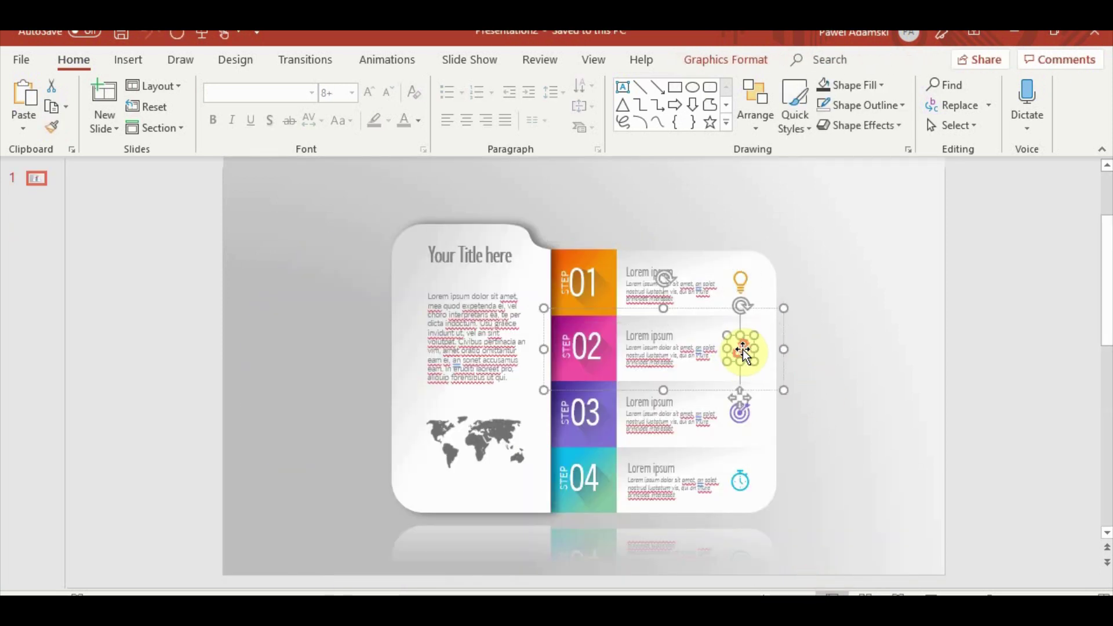
{"action": "left_click", "coordinate": [742, 350]}
{"action": "key", "text": "ctrl+c"}
{"action": "left_click", "coordinate": [620, 568]}
{"action": "key", "text": "ctrl+v"}
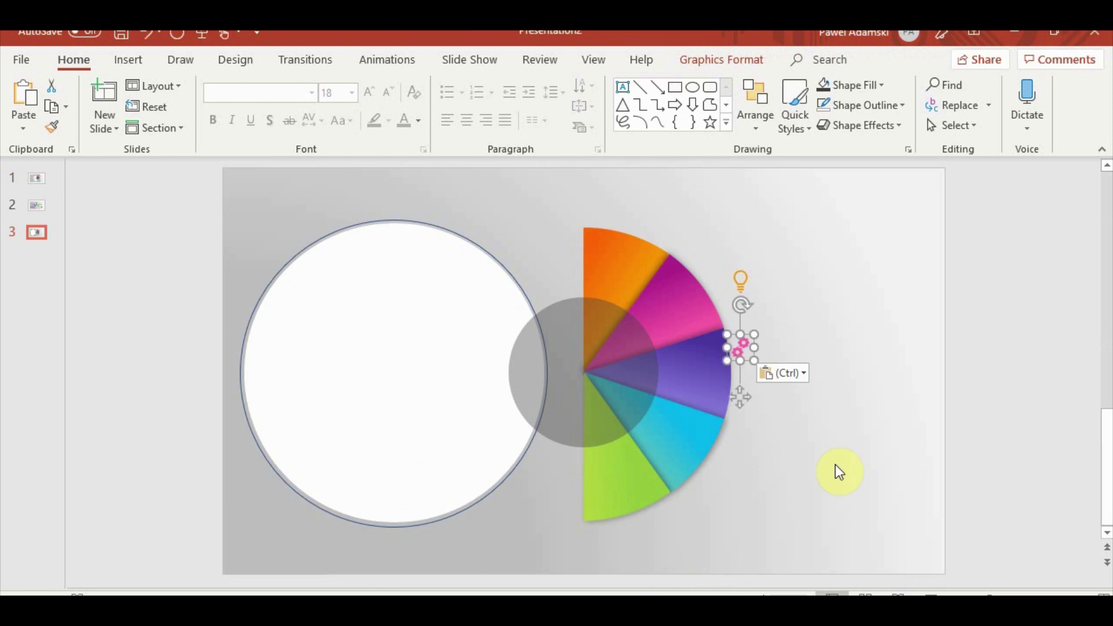
- Copy the step 03 target icon from the infographic beside the purple wedge
{"action": "left_click", "coordinate": [832, 561]}
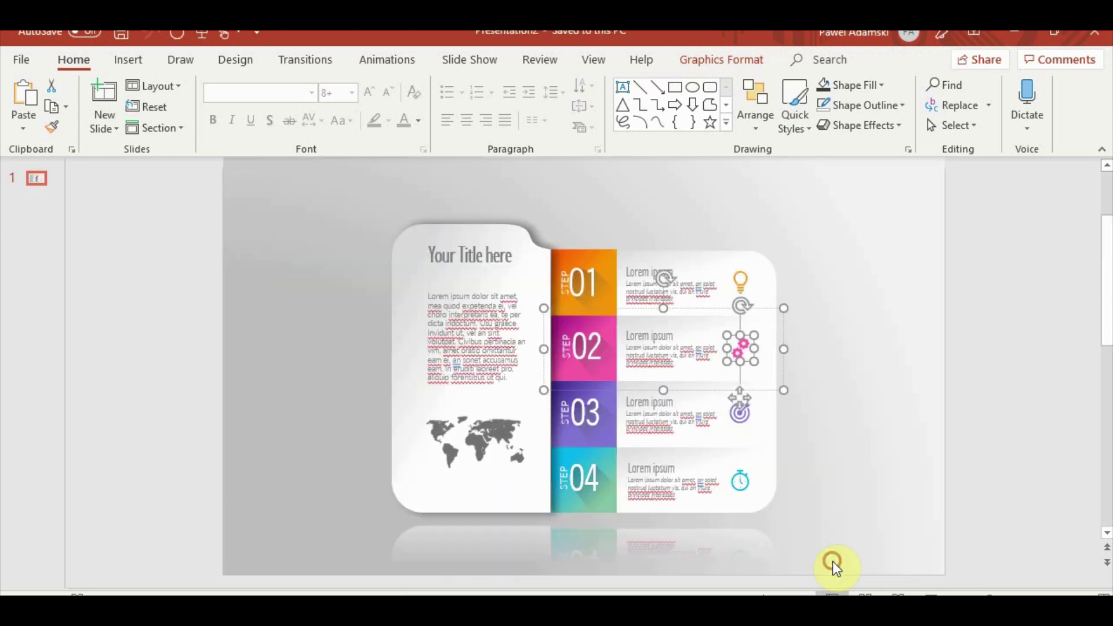
{"action": "left_click", "coordinate": [737, 426]}
{"action": "key", "text": "ctrl+c"}
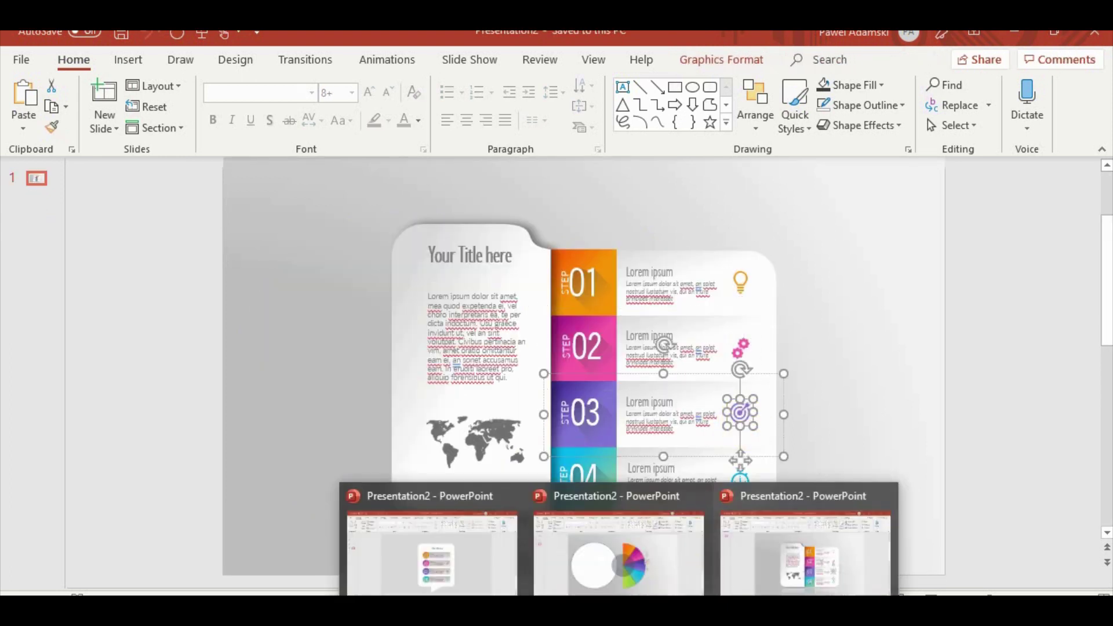
{"action": "left_click", "coordinate": [620, 566]}
{"action": "key", "text": "ctrl+v"}
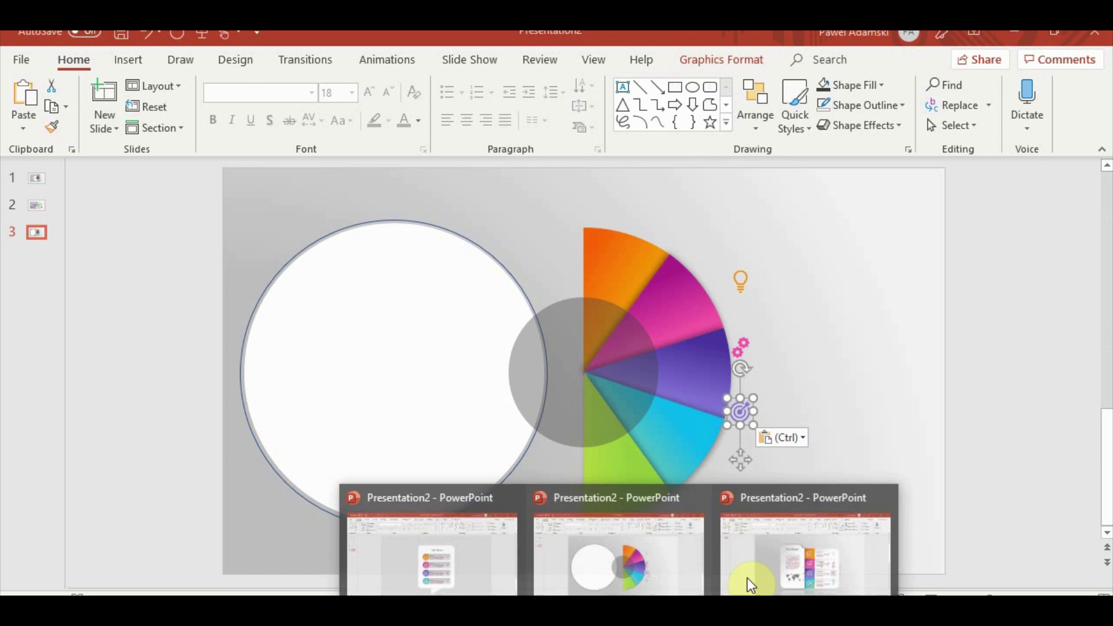
- Copy the step 04 stopwatch icon beside the blue wedge, then check slide 2 and return to the fan
{"action": "left_click", "coordinate": [751, 574]}
{"action": "left_click", "coordinate": [742, 487]}
{"action": "key", "text": "ctrl+c"}
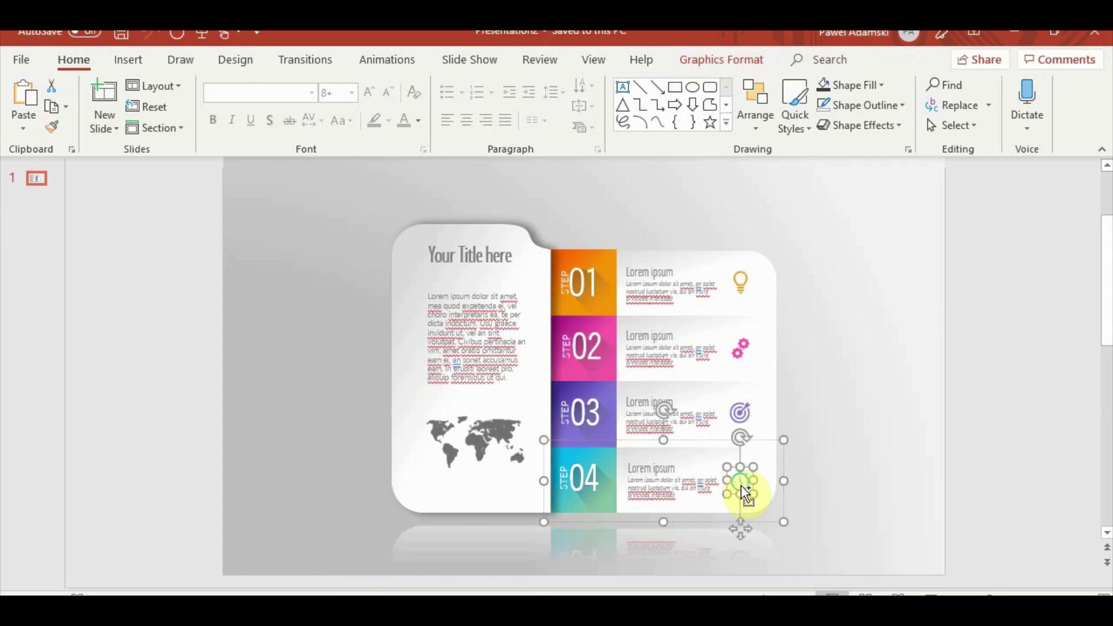
{"action": "left_click", "coordinate": [620, 565]}
{"action": "key", "text": "ctrl+v"}
{"action": "left_click", "coordinate": [804, 444]}
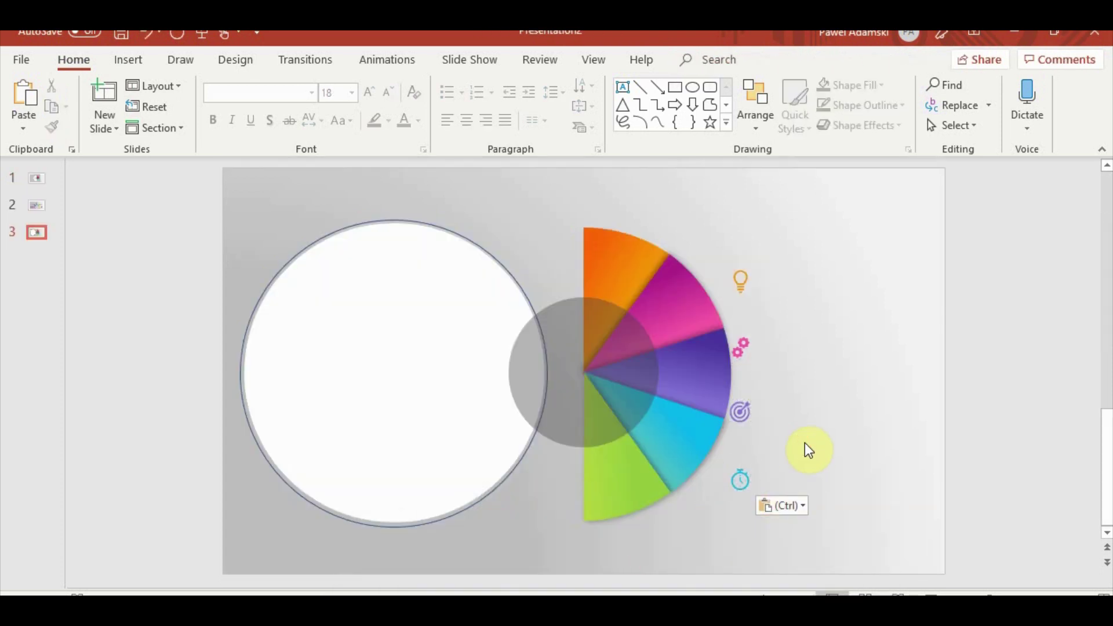
{"action": "left_click", "coordinate": [36, 205]}
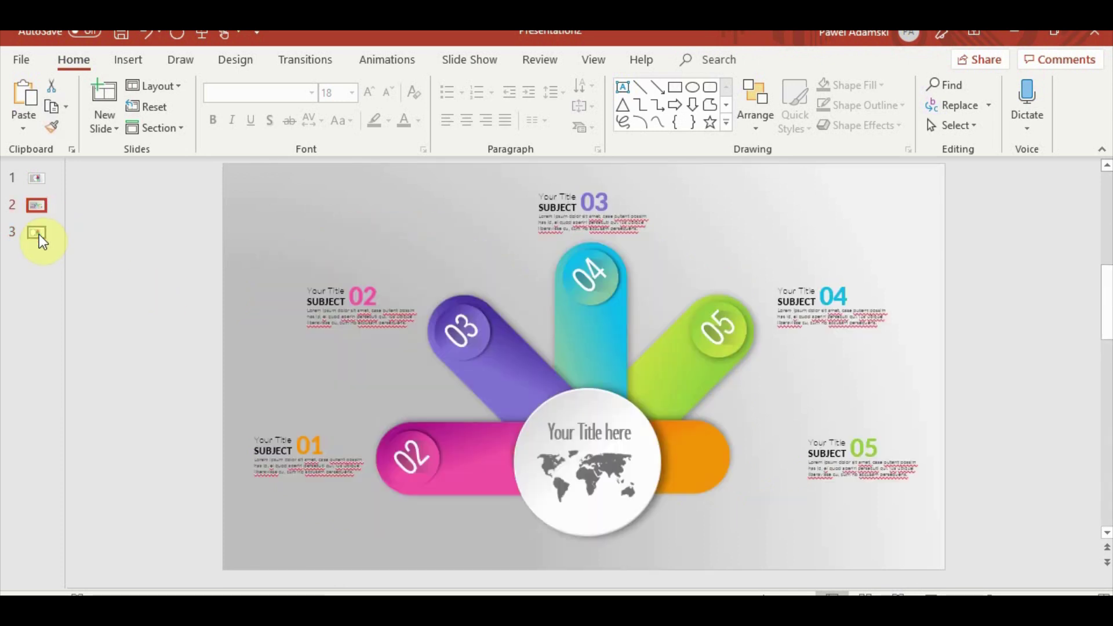
{"action": "left_click", "coordinate": [37, 233]}
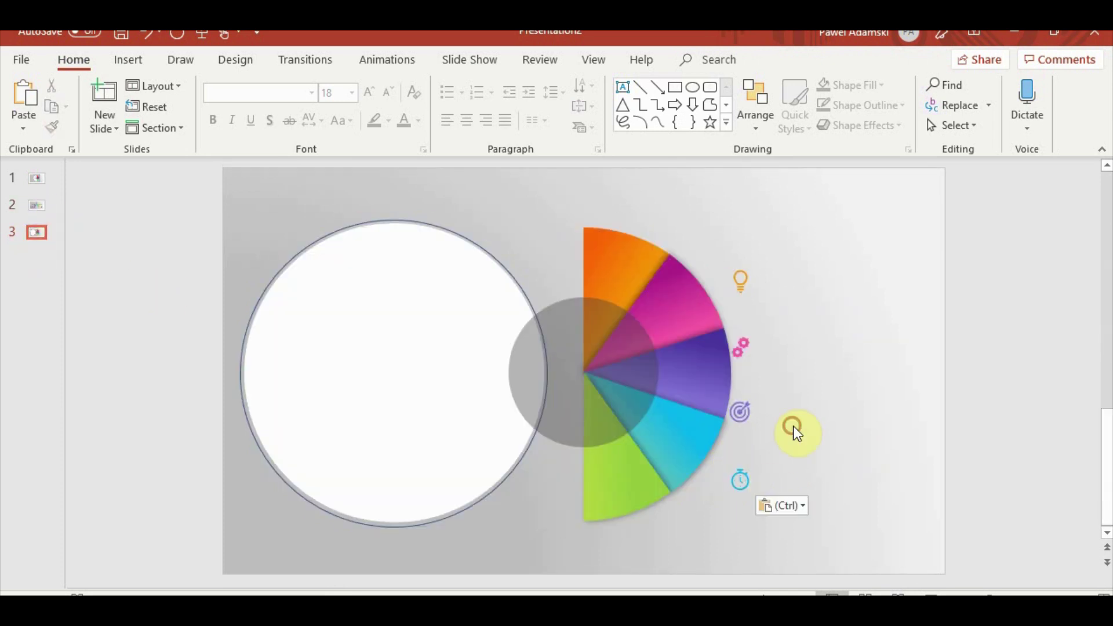
{"action": "left_click", "coordinate": [124, 62]}
- Insert a magnifier icon from the icon library, place it beside the others and resize it to 0.48"
{"action": "left_click", "coordinate": [317, 103]}
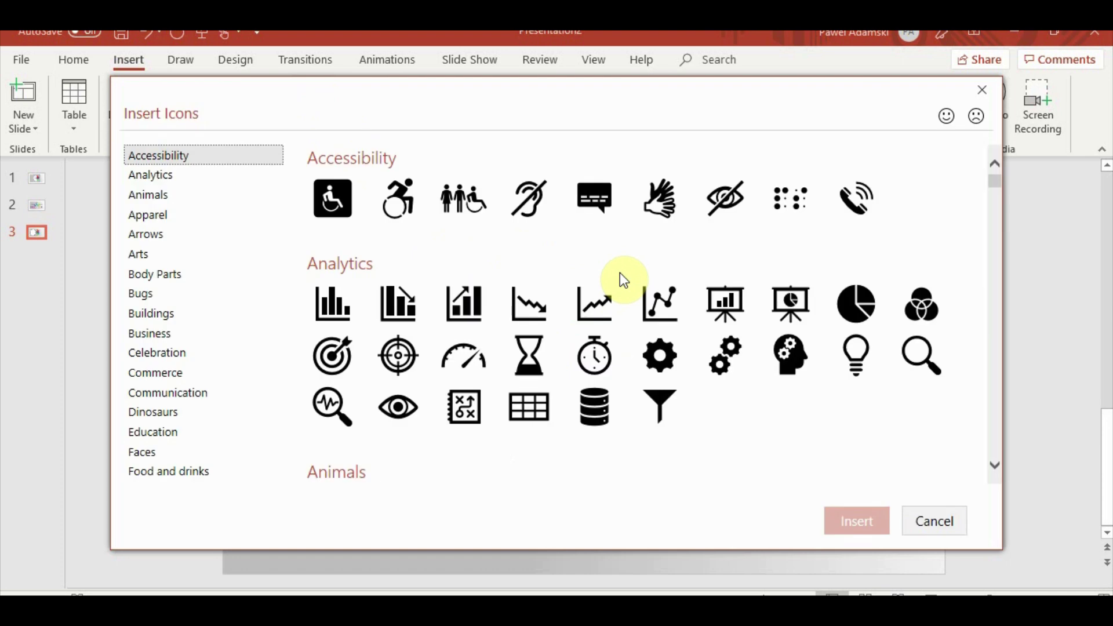
{"action": "scroll", "coordinate": [604, 343], "scroll_direction": "down", "scroll_amount": 3}
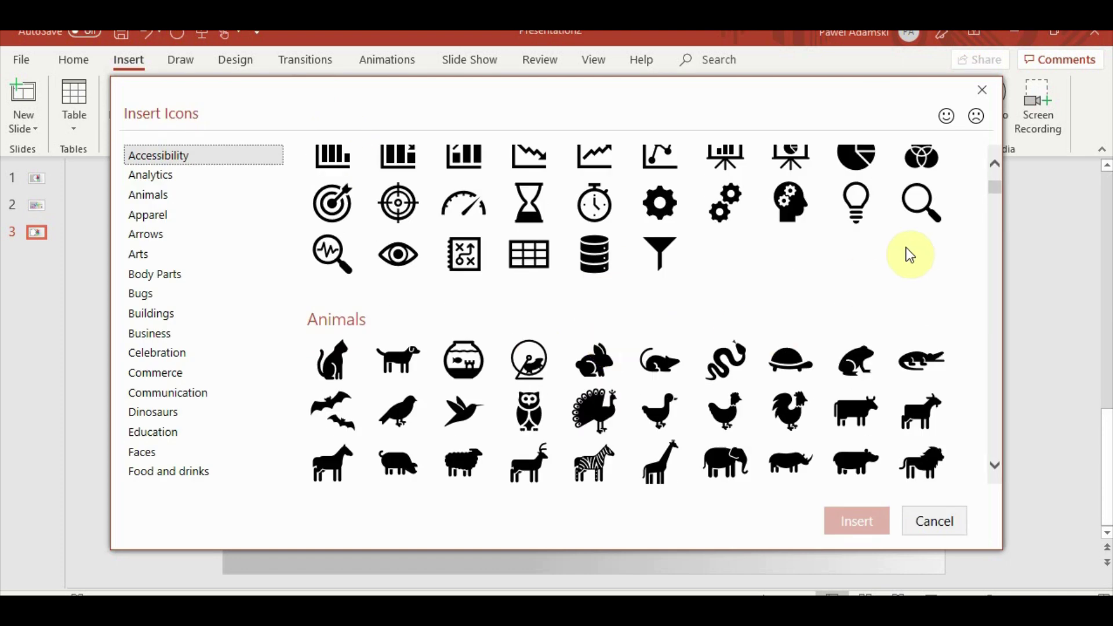
{"action": "left_click", "coordinate": [921, 203]}
{"action": "left_click", "coordinate": [857, 520]}
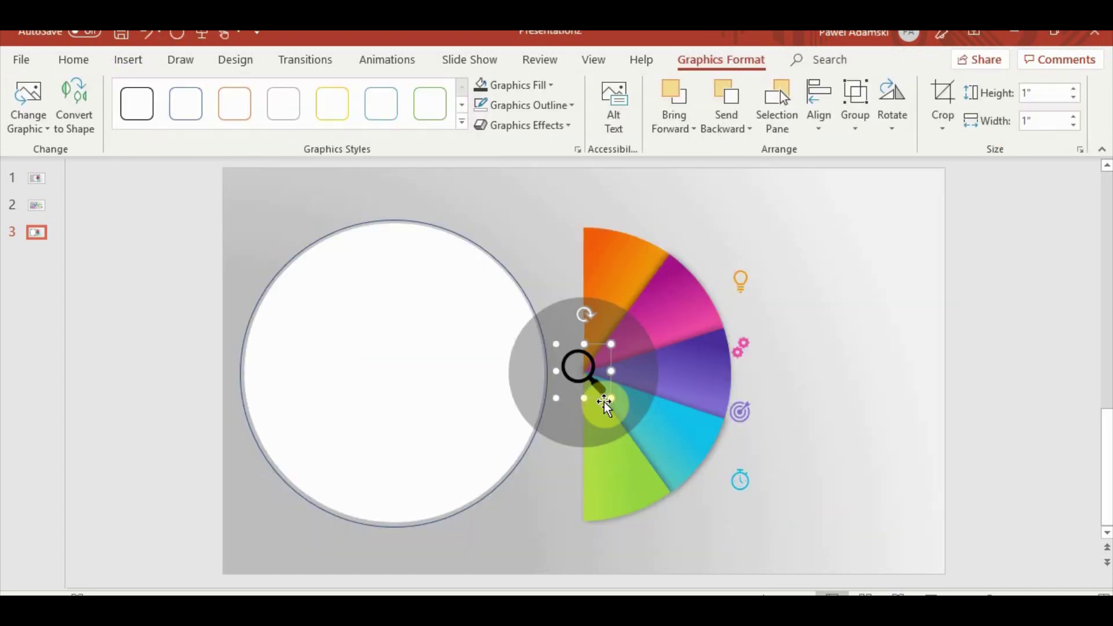
{"action": "mouse_move", "coordinate": [604, 403]}
{"action": "left_mouse_down"}
{"action": "mouse_move", "coordinate": [811, 396]}
{"action": "mouse_move", "coordinate": [821, 427]}
{"action": "left_mouse_up"}
{"action": "scroll", "coordinate": [841, 448], "scroll_direction": "up", "scroll_amount": 2}
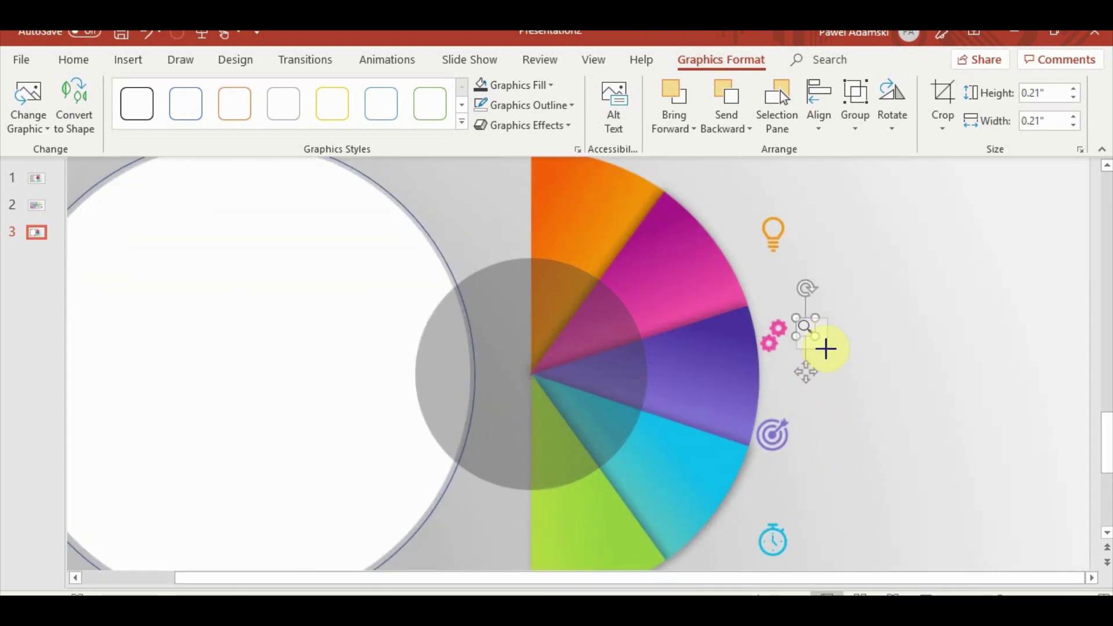
{"action": "left_click_drag", "start_coordinate": [838, 364], "coordinate": [838, 362]}
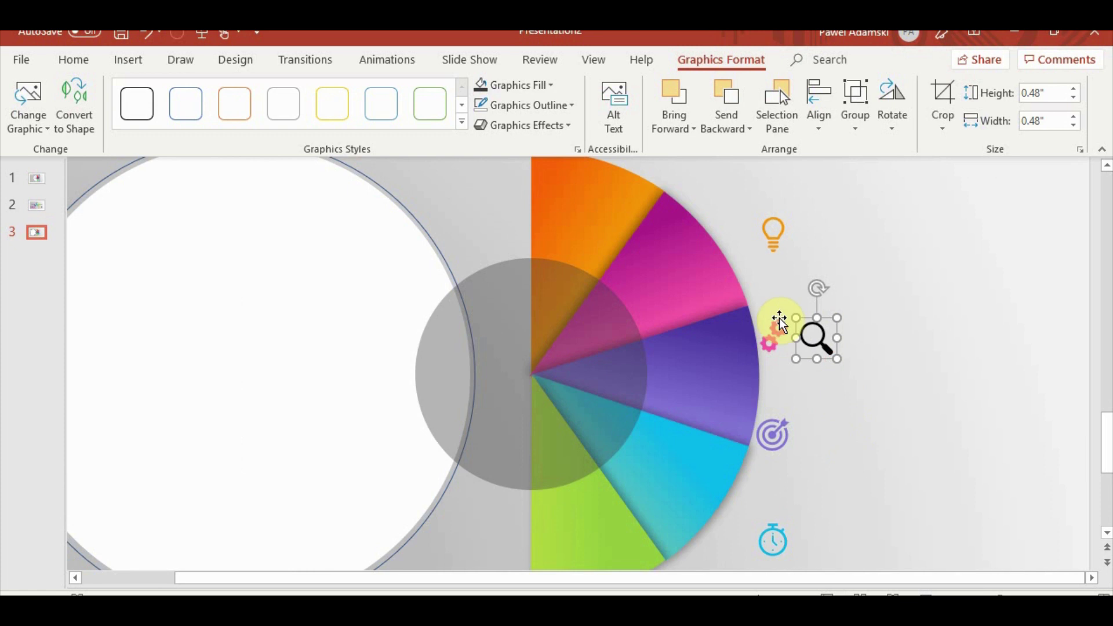
- Select all five icons and set their Graphics Fill to white
{"action": "left_click", "coordinate": [773, 235], "text": "ctrl"}
{"action": "left_click", "coordinate": [774, 336], "text": "ctrl"}
{"action": "left_click", "coordinate": [792, 452], "text": "ctrl"}
{"action": "left_click", "coordinate": [785, 549], "text": "ctrl"}
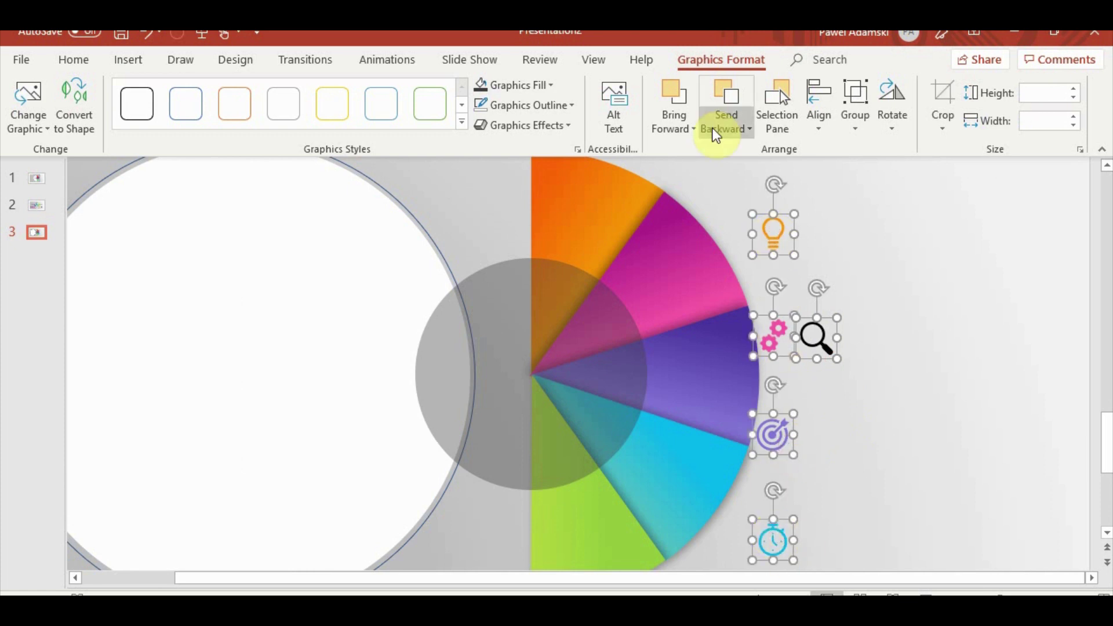
{"action": "left_click", "coordinate": [560, 90]}
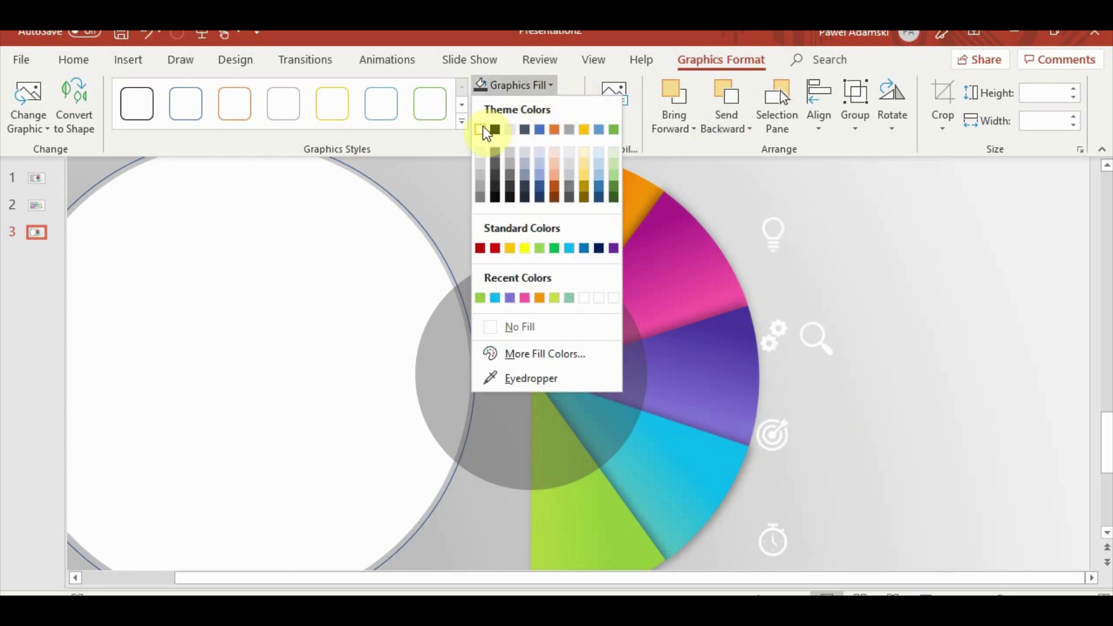
{"action": "left_click", "coordinate": [488, 129]}
{"action": "left_click", "coordinate": [854, 352]}
- Move the lightbulb, gear, target, stopwatch and magnifier icons onto the orange, magenta, purple, blue and green wedges
{"action": "left_click_drag", "start_coordinate": [782, 238], "coordinate": [552, 296]}
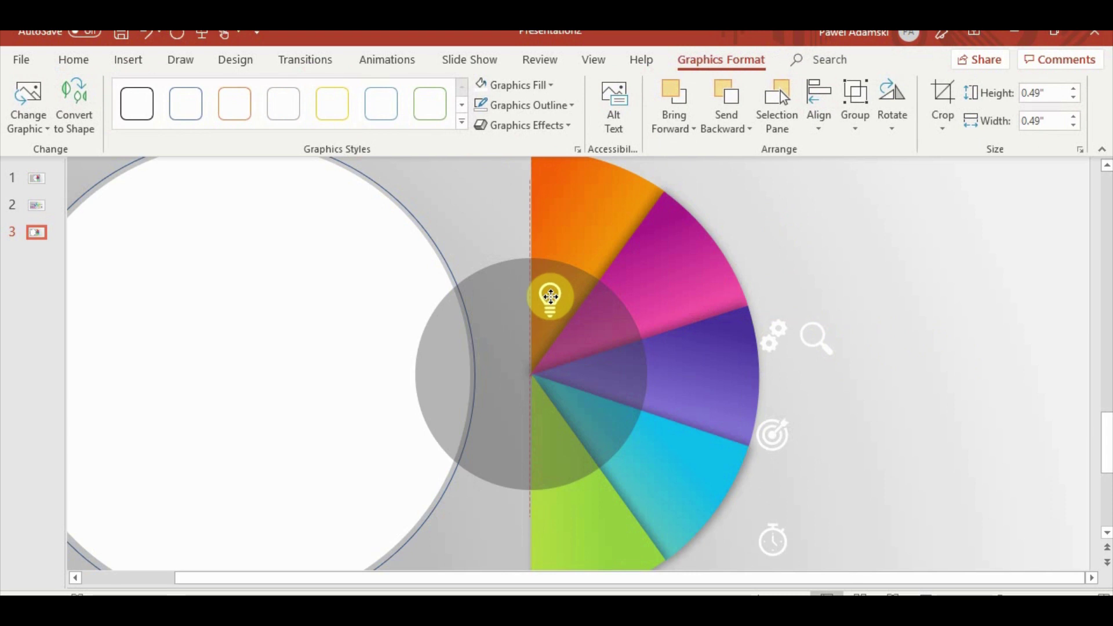
{"action": "left_click_drag", "start_coordinate": [774, 333], "coordinate": [587, 333]}
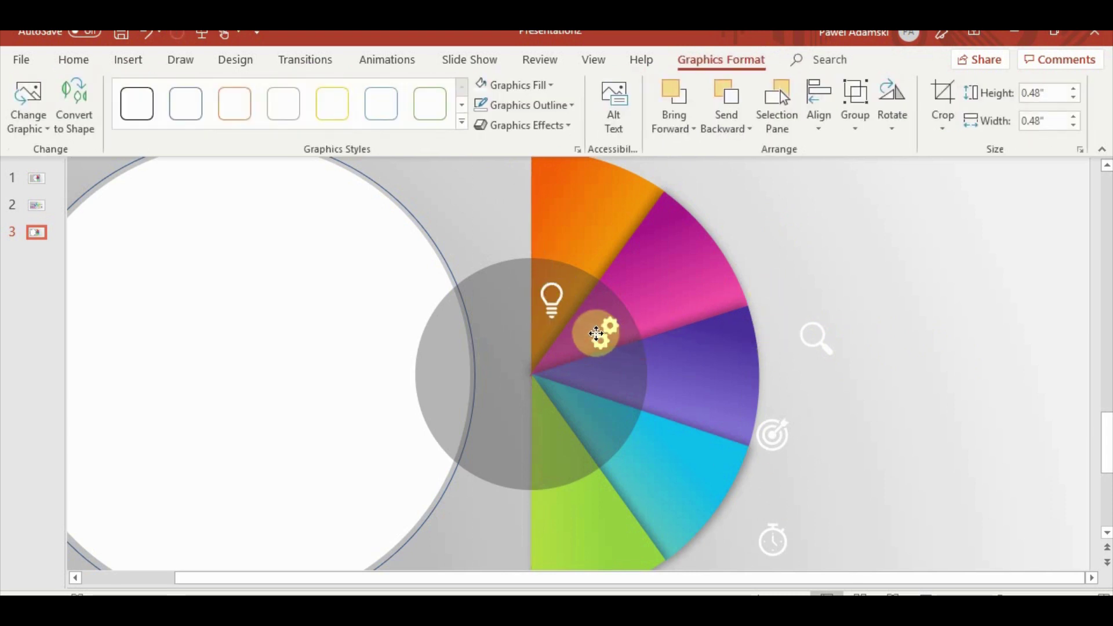
{"action": "left_click", "coordinate": [810, 349]}
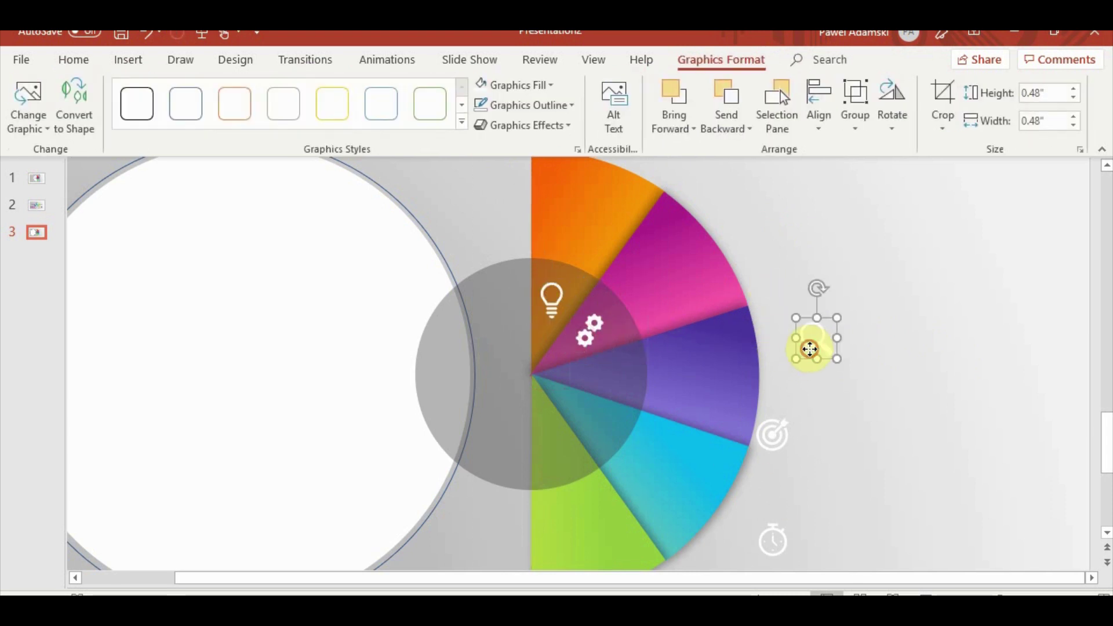
{"action": "left_click_drag", "start_coordinate": [785, 434], "coordinate": [622, 381]}
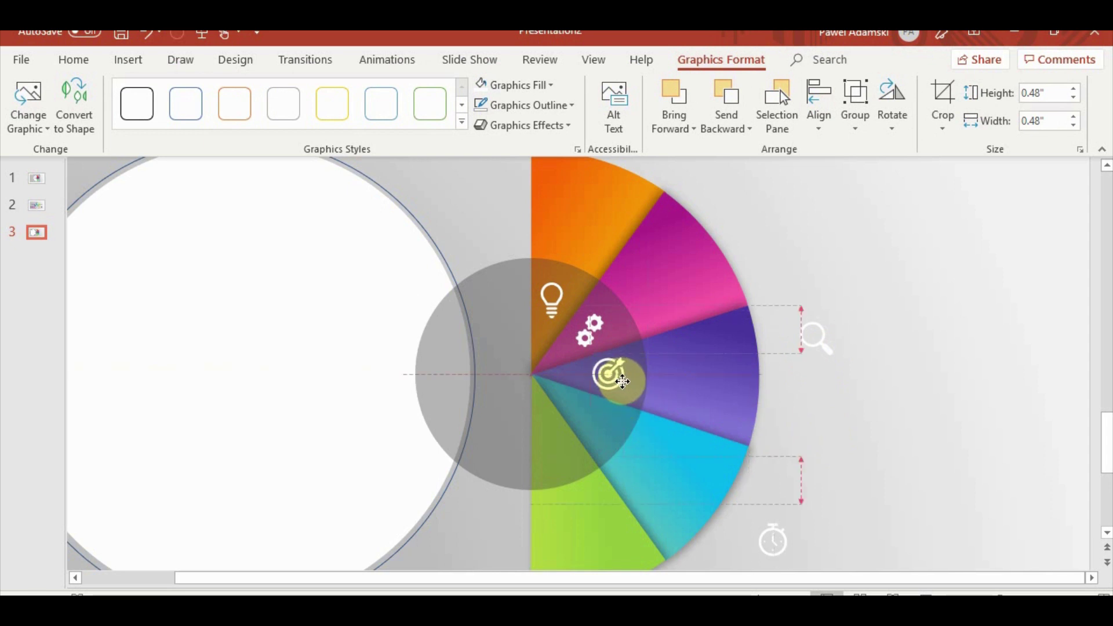
{"action": "left_click", "coordinate": [823, 525]}
{"action": "left_click_drag", "start_coordinate": [777, 542], "coordinate": [600, 425]}
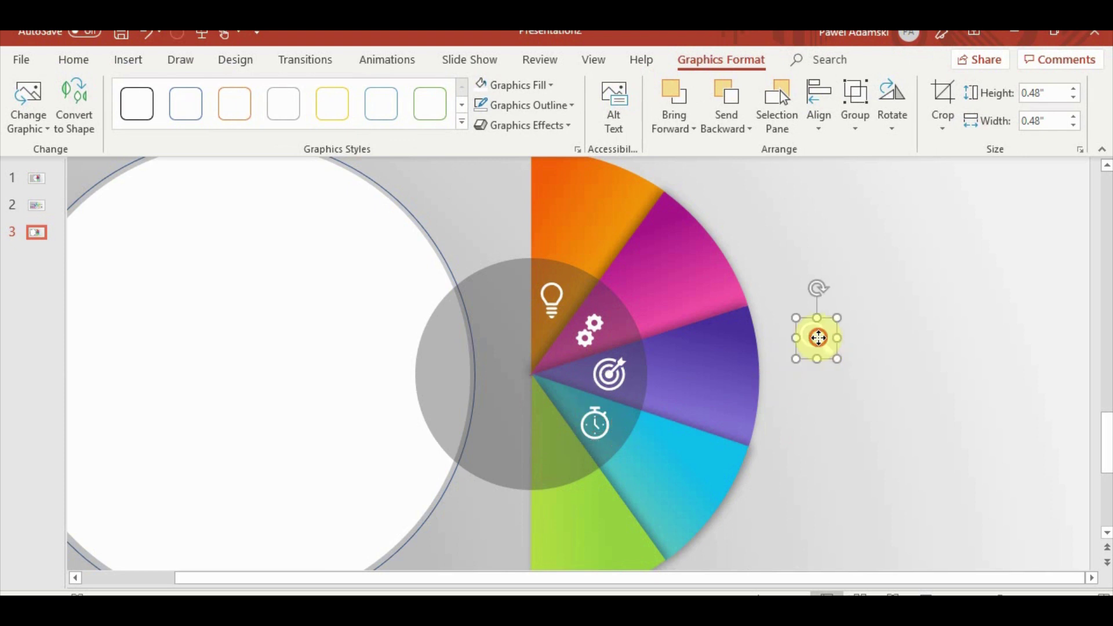
{"action": "left_click_drag", "start_coordinate": [818, 339], "coordinate": [558, 438]}
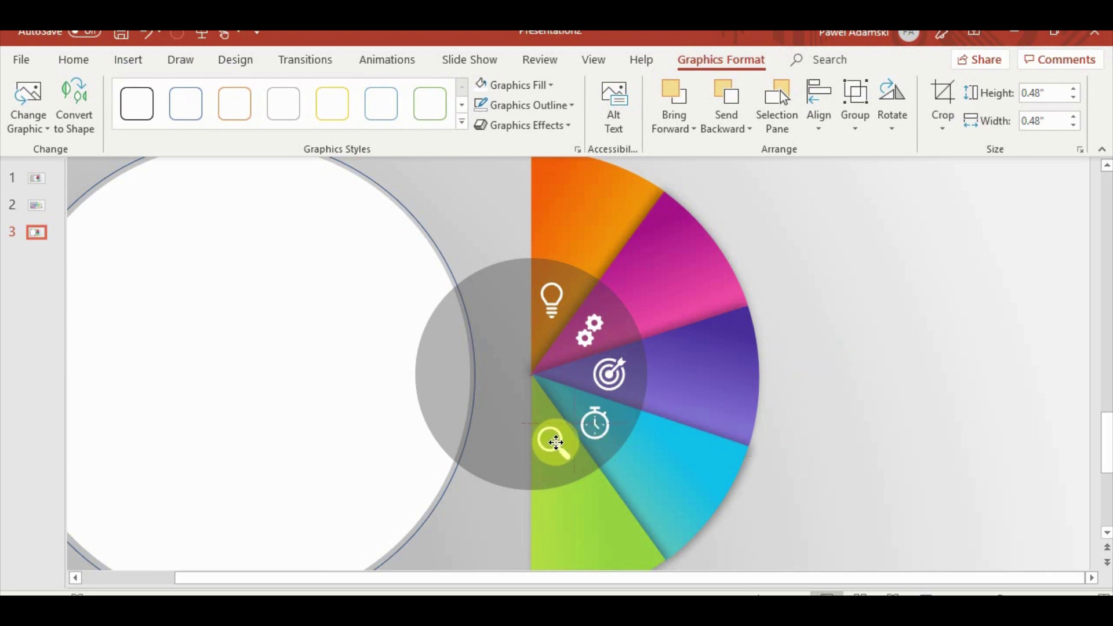
- Select all five icons and shrink them together to 0.39"
{"action": "left_click", "coordinate": [596, 426], "text": "shift"}
{"action": "left_click", "coordinate": [609, 374], "text": "shift"}
{"action": "left_click", "coordinate": [603, 346], "text": "shift"}
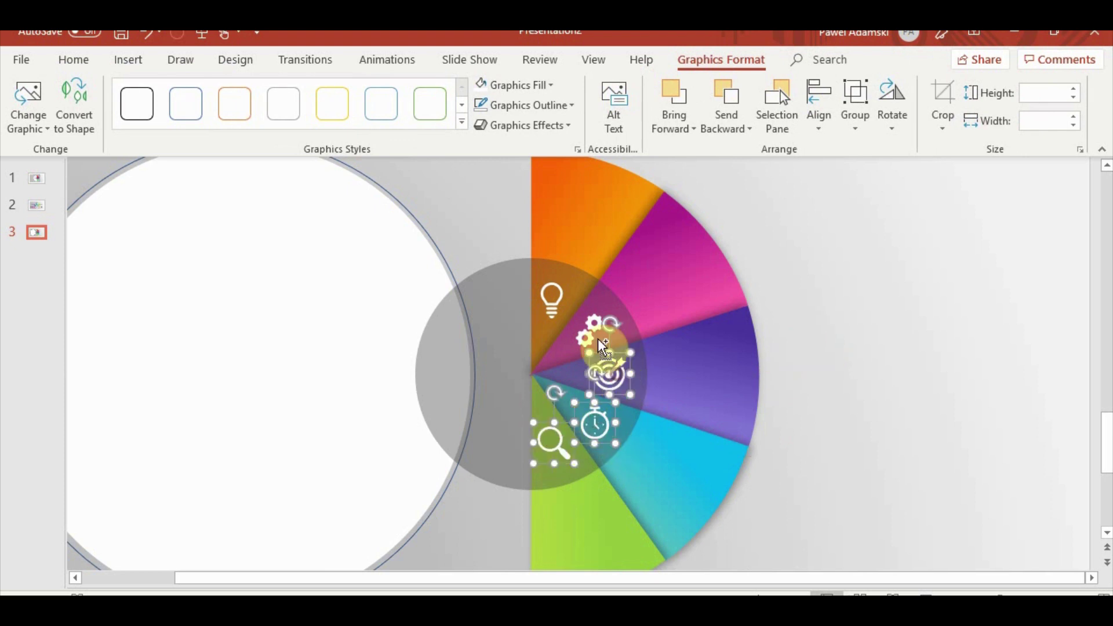
{"action": "left_click", "coordinate": [541, 290], "text": "shift"}
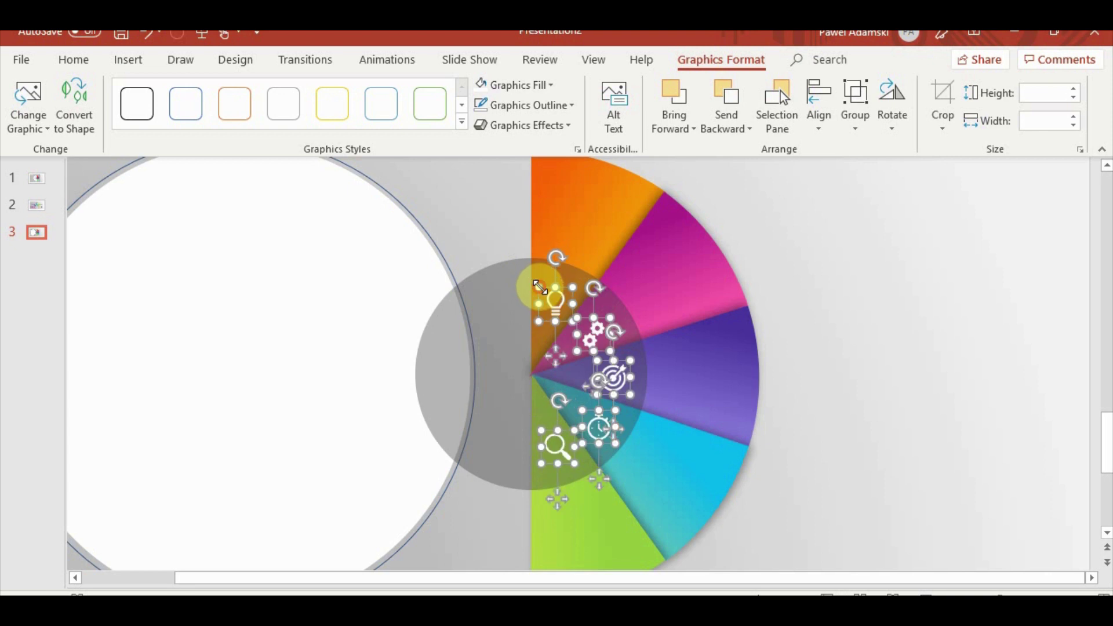
{"action": "left_click", "coordinate": [940, 379]}
- Fine-tune the lightbulb, magnifier, stopwatch and gear positions on their wedges with smart guides
{"action": "left_click_drag", "start_coordinate": [562, 301], "coordinate": [557, 301]}
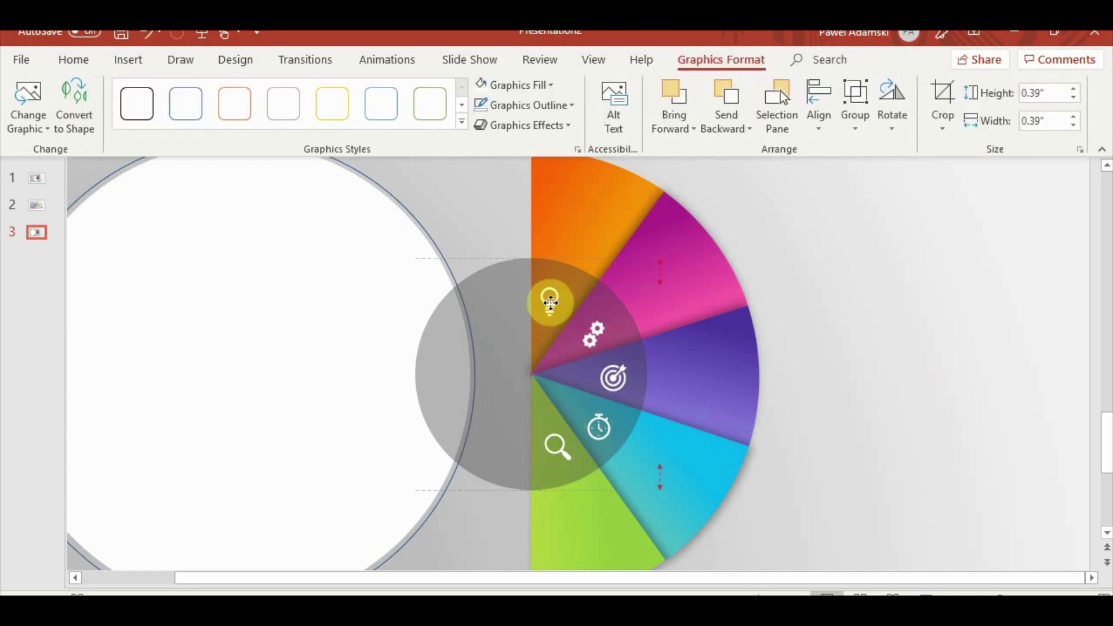
{"action": "mouse_move", "coordinate": [557, 449]}
{"action": "left_mouse_down"}
{"action": "mouse_move", "coordinate": [546, 450]}
{"action": "mouse_move", "coordinate": [594, 422]}
{"action": "left_mouse_up"}
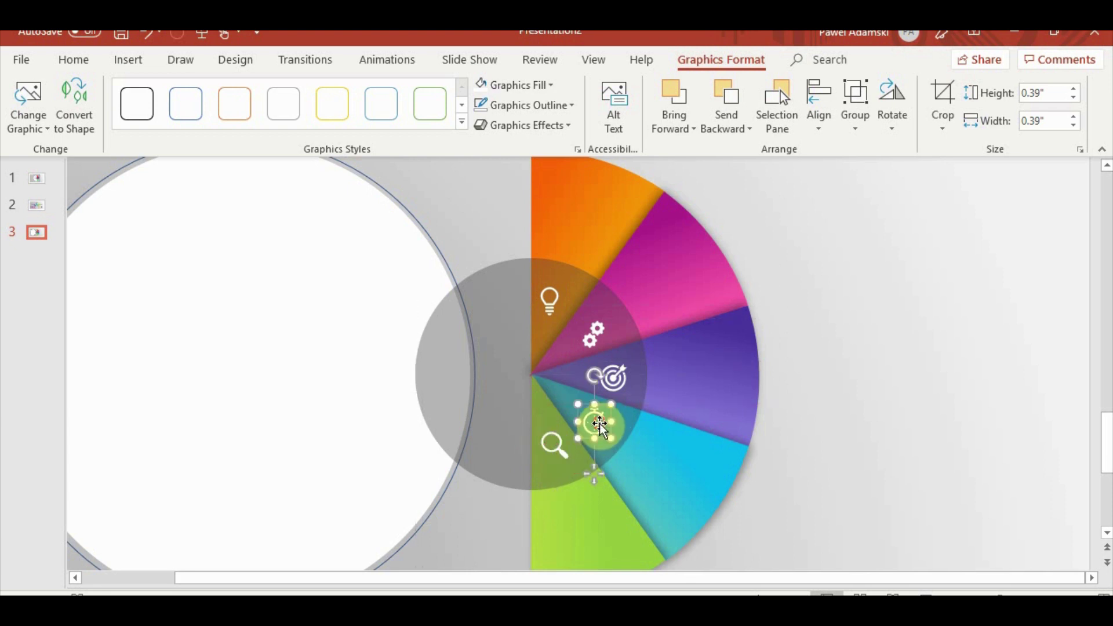
{"action": "left_click_drag", "start_coordinate": [613, 377], "coordinate": [611, 375]}
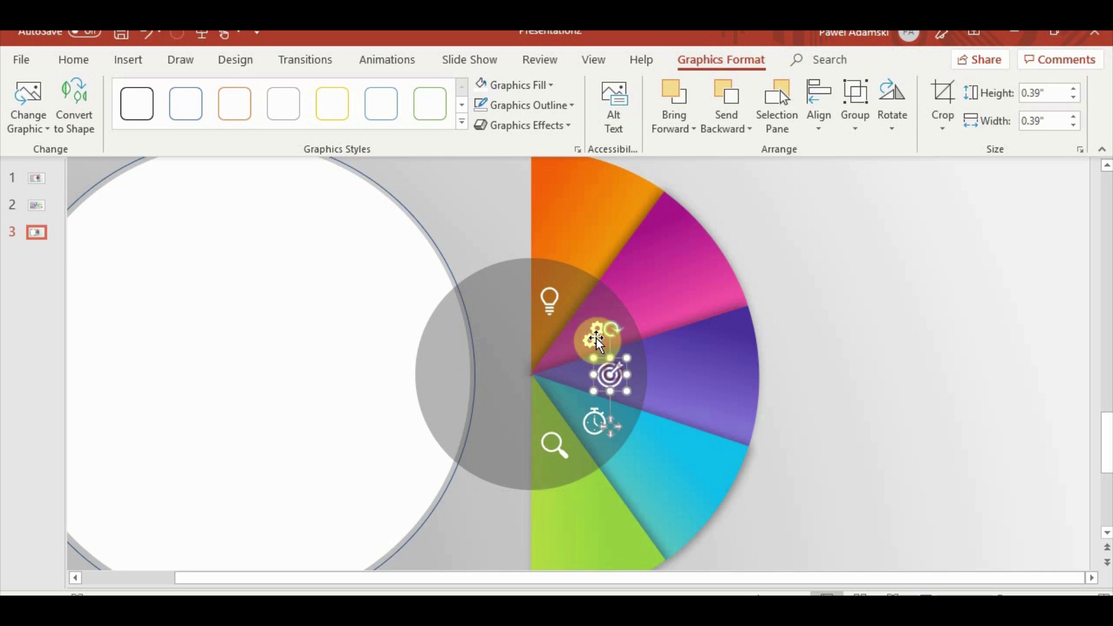
{"action": "left_click_drag", "start_coordinate": [595, 335], "coordinate": [591, 324]}
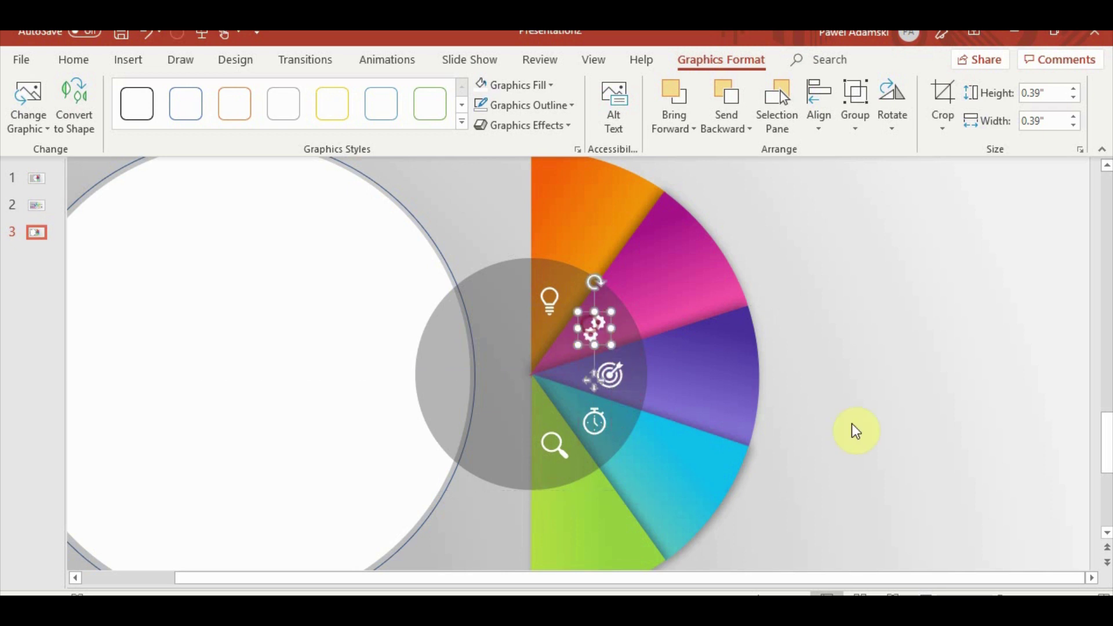
{"action": "left_click", "coordinate": [859, 430]}
{"action": "scroll", "coordinate": [864, 432], "scroll_direction": "down", "scroll_amount": 3}
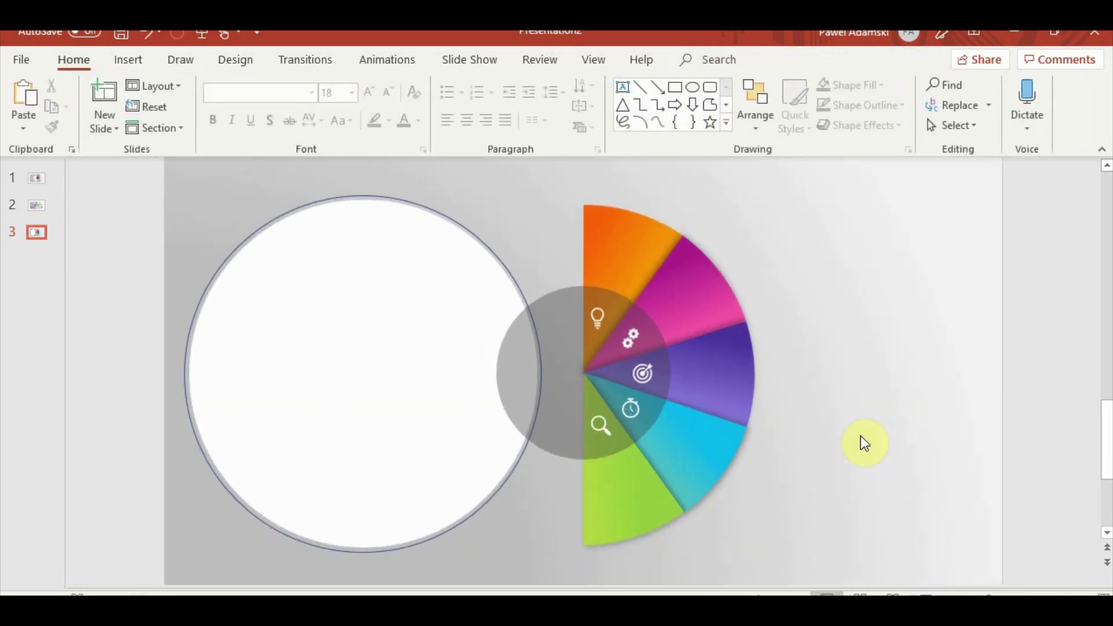
- Copy the 02 number text box and its backing shape from the infographic and paste them onto the fan slide
{"action": "left_click", "coordinate": [804, 556]}
{"action": "left_click", "coordinate": [570, 266]}
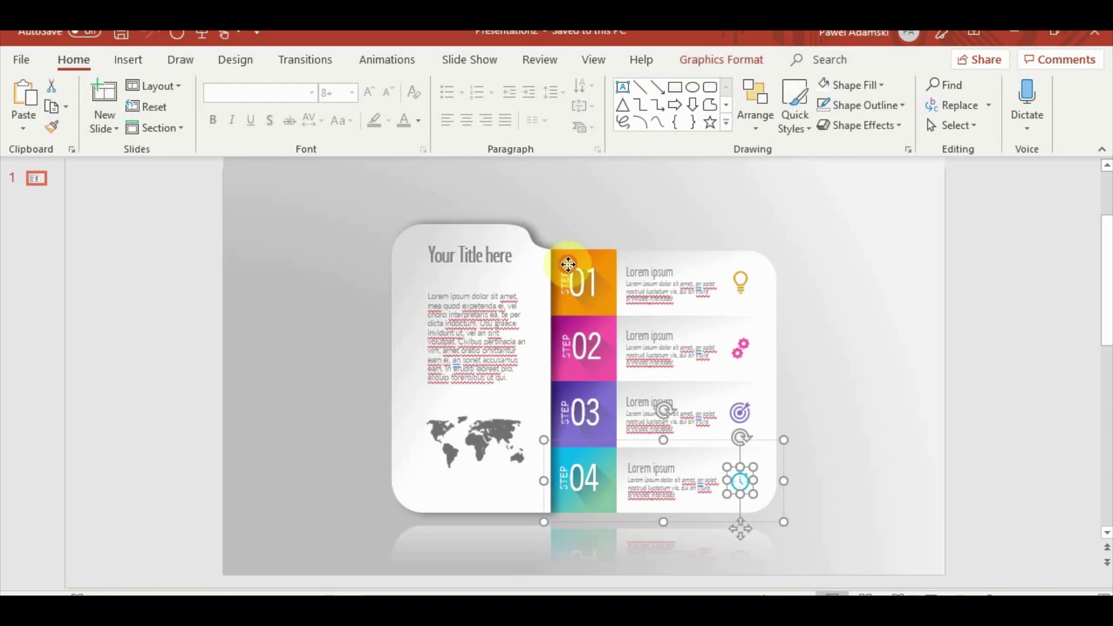
{"action": "left_click", "coordinate": [585, 284]}
{"action": "left_click", "coordinate": [586, 284]}
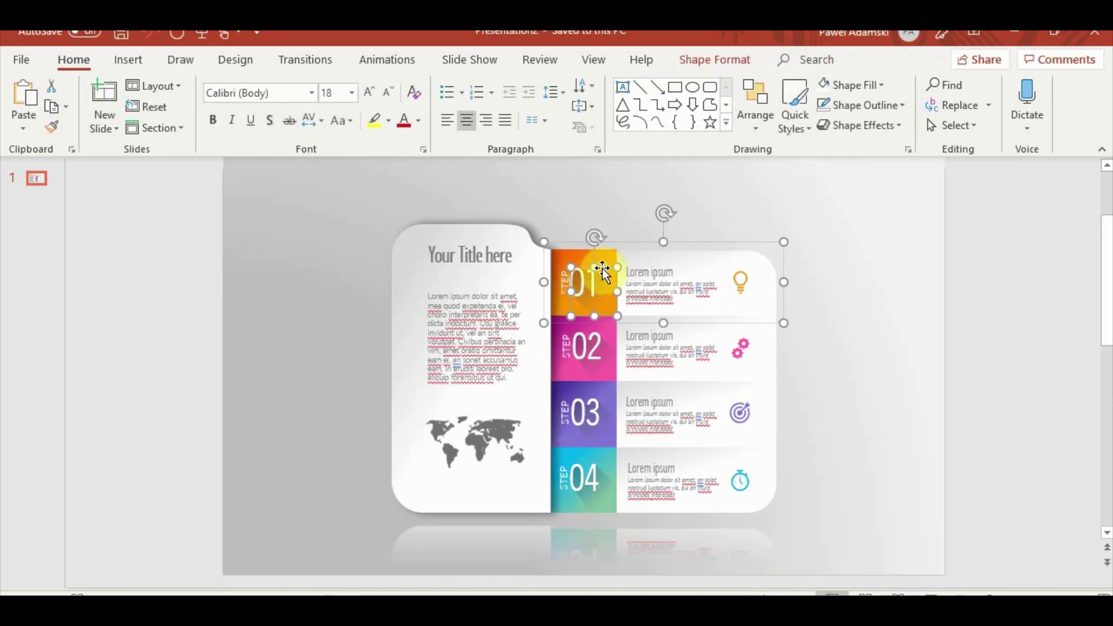
{"action": "scroll", "coordinate": [586, 284], "scroll_direction": "up", "scroll_amount": 1}
{"action": "scroll", "coordinate": [585, 285], "scroll_direction": "up", "scroll_amount": 1}
{"action": "left_click", "coordinate": [597, 421]}
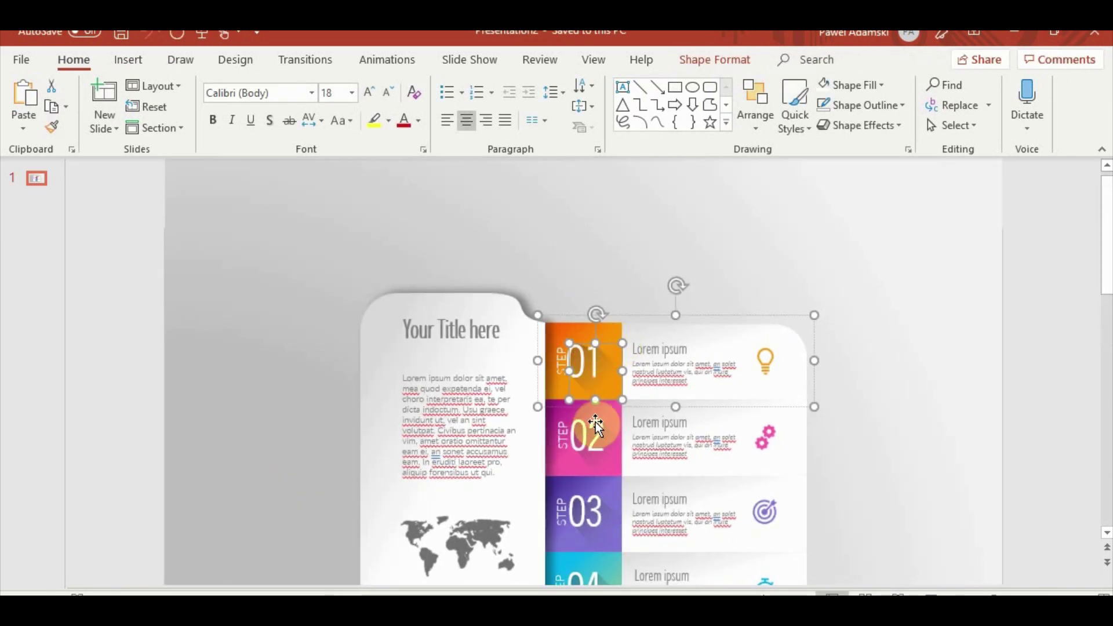
{"action": "left_click", "coordinate": [602, 411]}
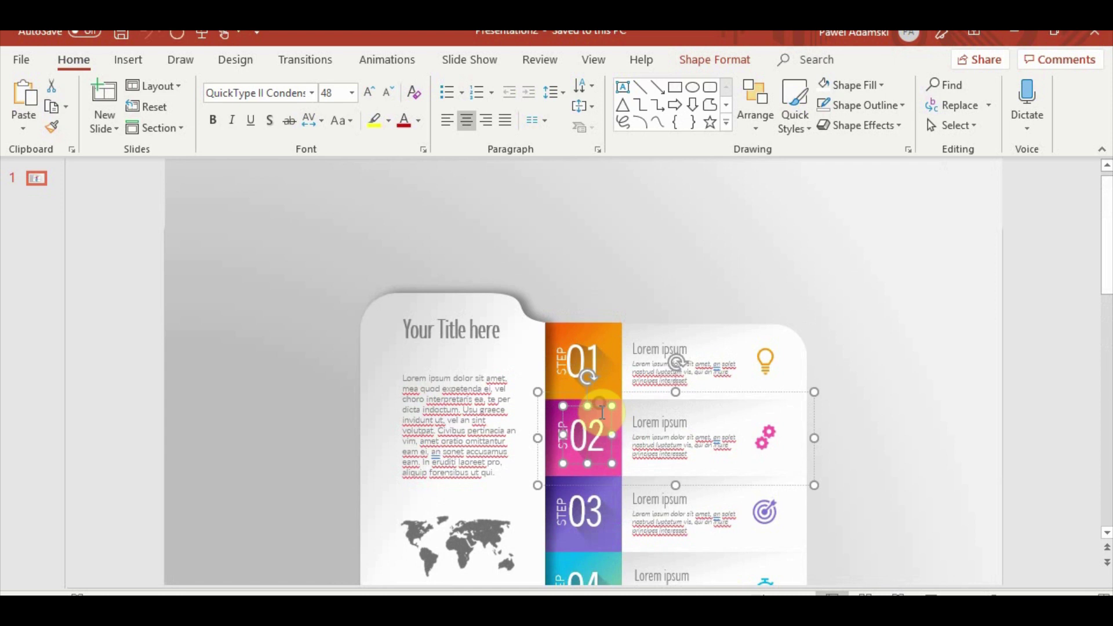
{"action": "left_click", "coordinate": [623, 458], "text": "shift"}
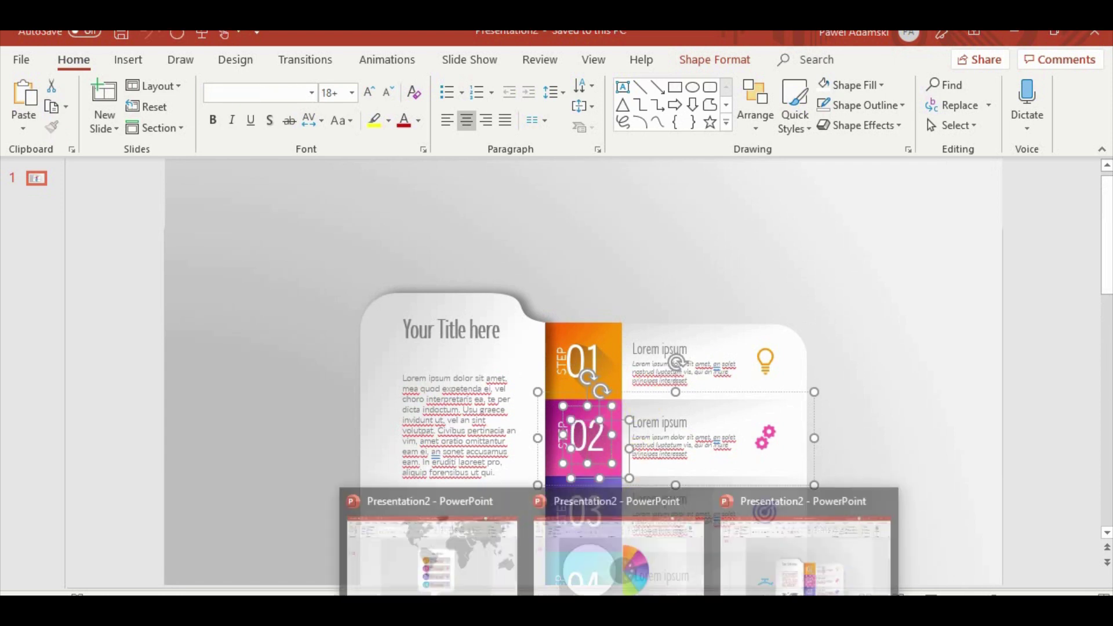
{"action": "left_click", "coordinate": [758, 572]}
{"action": "key", "text": "ctrl+v"}
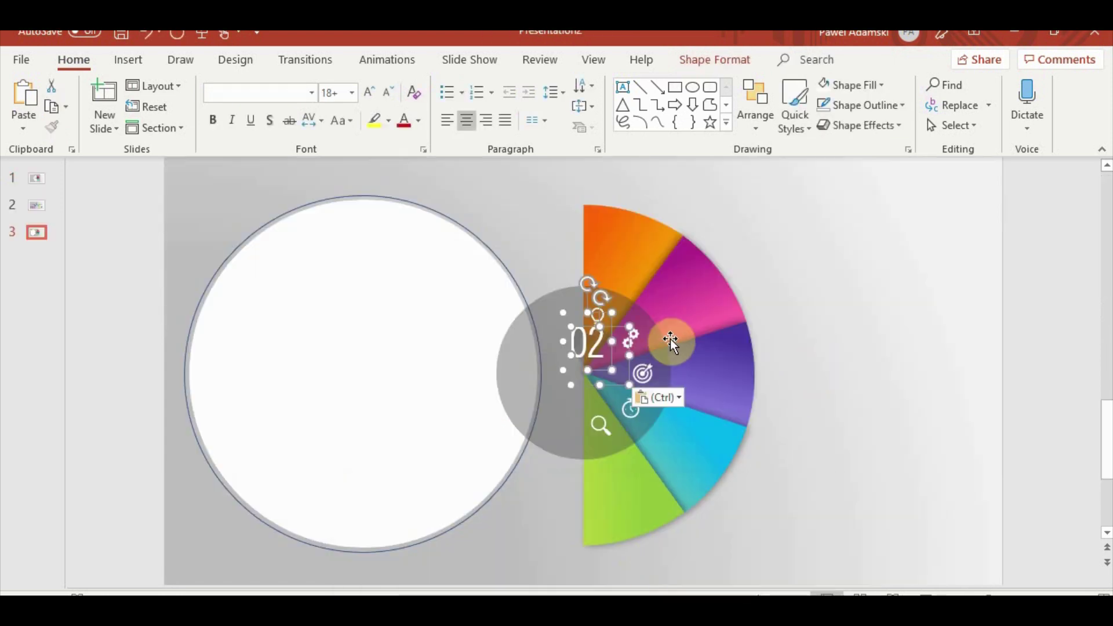
- Position the pasted 02 number box on the magenta wedge
{"action": "left_click_drag", "start_coordinate": [608, 330], "coordinate": [710, 269]}
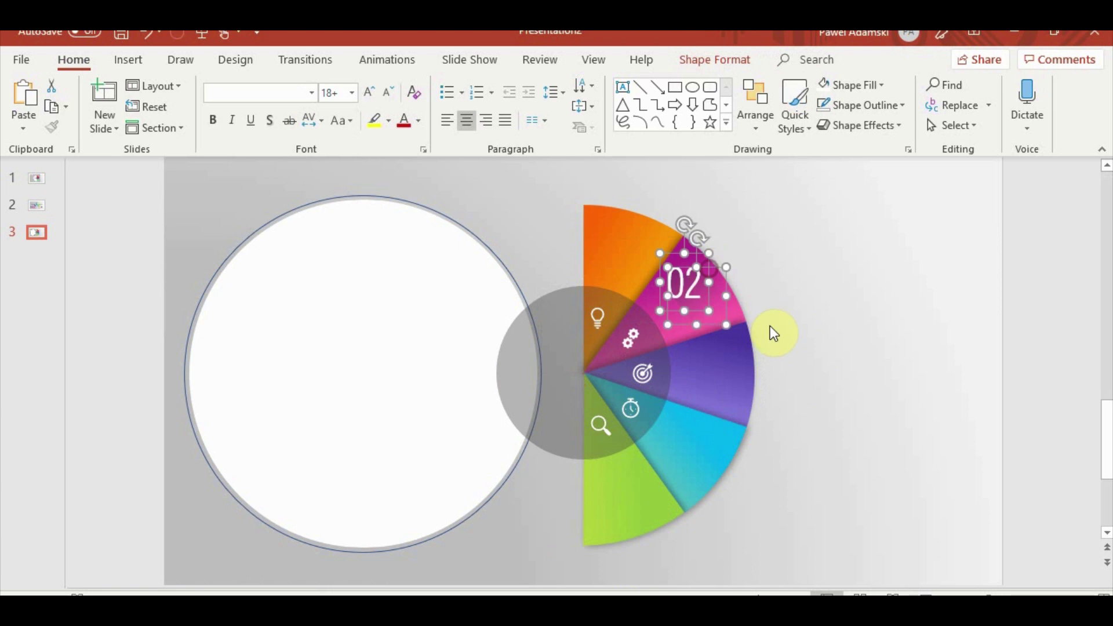
{"action": "scroll", "coordinate": [770, 326], "scroll_direction": "up", "scroll_amount": 5, "text": "ctrl"}
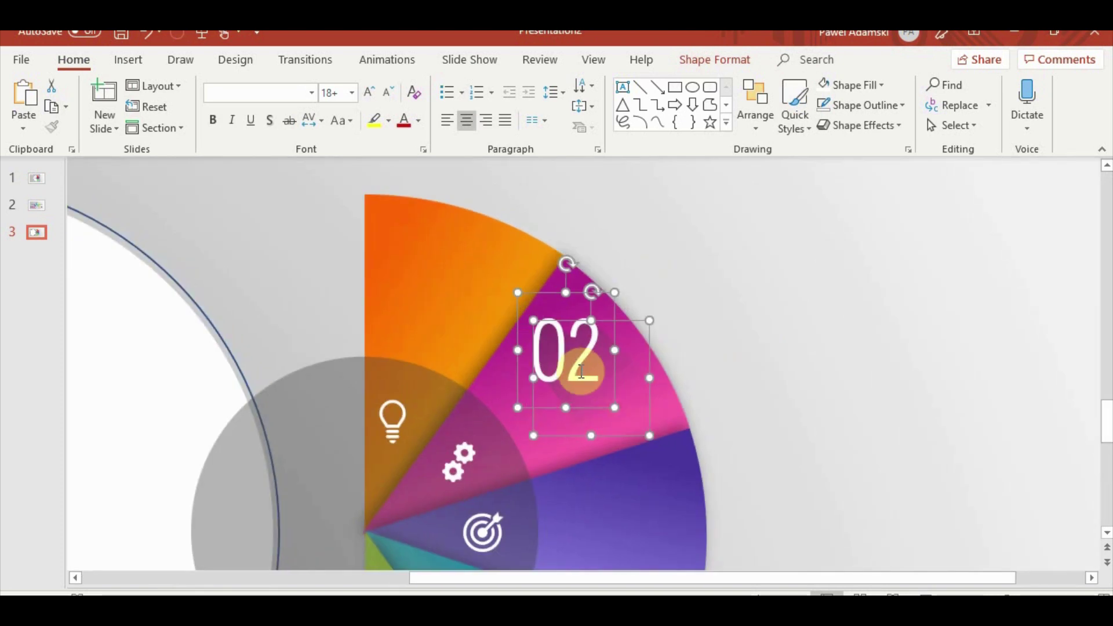
{"action": "left_click", "coordinate": [827, 276]}
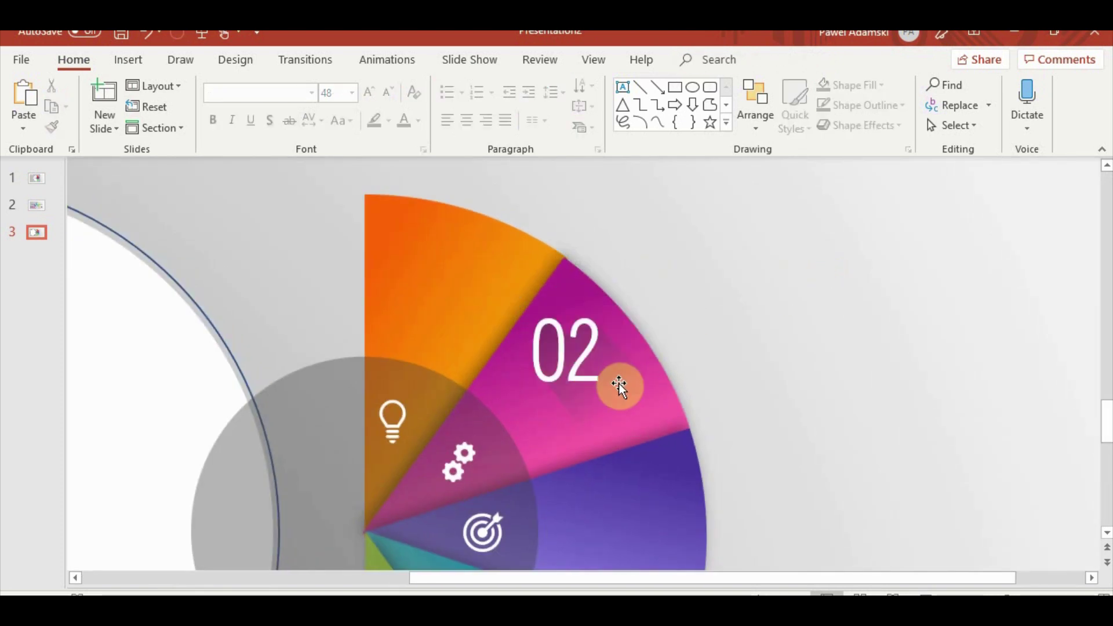
{"action": "left_click", "coordinate": [571, 345]}
{"action": "left_click", "coordinate": [584, 322]}
{"action": "mouse_move", "coordinate": [573, 291]}
{"action": "left_mouse_down"}
{"action": "mouse_move", "coordinate": [657, 357]}
{"action": "mouse_move", "coordinate": [490, 256]}
{"action": "left_mouse_up"}
- Duplicate the 02 box onto the orange wedge and change its text to 01
{"action": "left_click", "coordinate": [578, 305]}
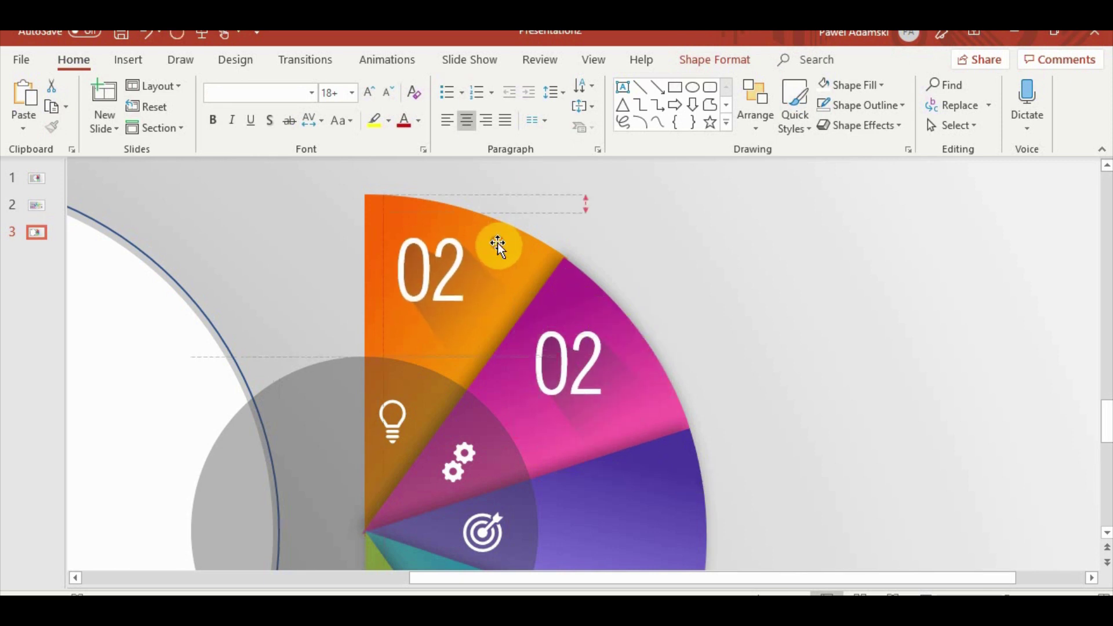
{"action": "left_click", "coordinate": [444, 277]}
{"action": "double_click", "coordinate": [444, 276]}
{"action": "left_click", "coordinate": [444, 277]}
{"action": "left_click_drag", "start_coordinate": [444, 277], "coordinate": [467, 276]}
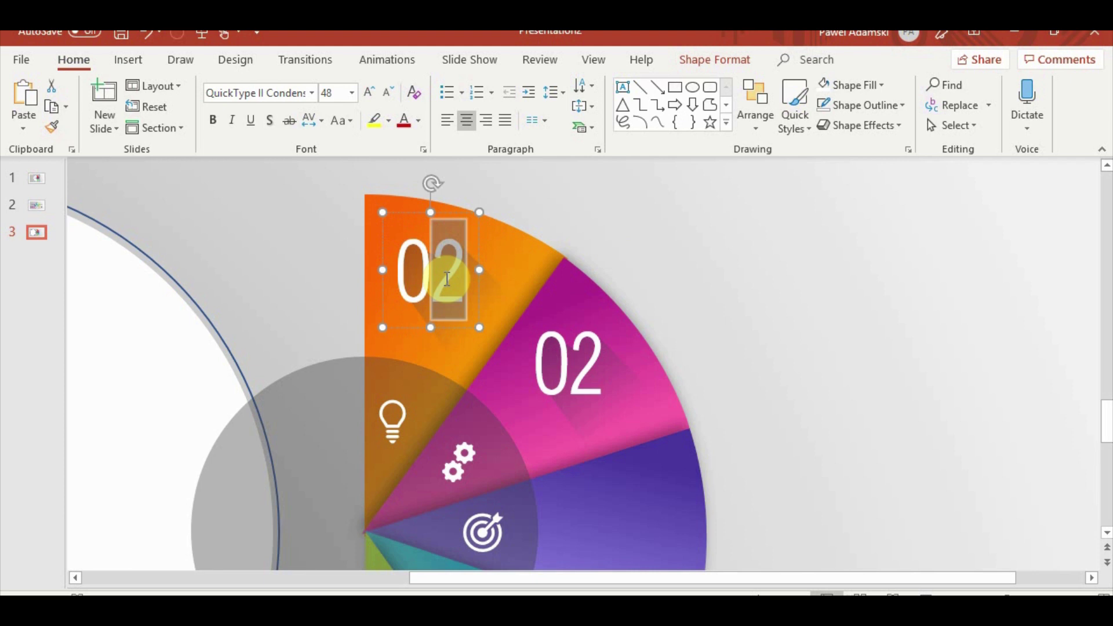
{"action": "type", "text": "1"}
{"action": "left_click", "coordinate": [744, 307]}
- Reshape the 01 shadow freeform with Edit Points to fit the digits, then zoom back out
{"action": "left_click", "coordinate": [479, 300]}
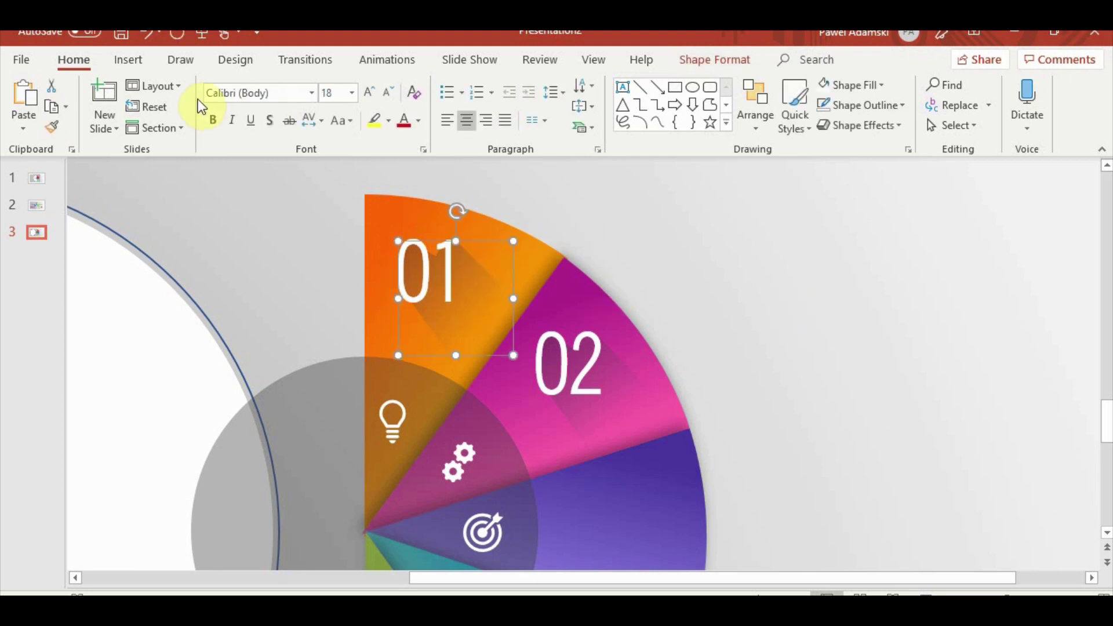
{"action": "left_click", "coordinate": [690, 61]}
{"action": "left_click", "coordinate": [165, 85]}
{"action": "left_click", "coordinate": [147, 136]}
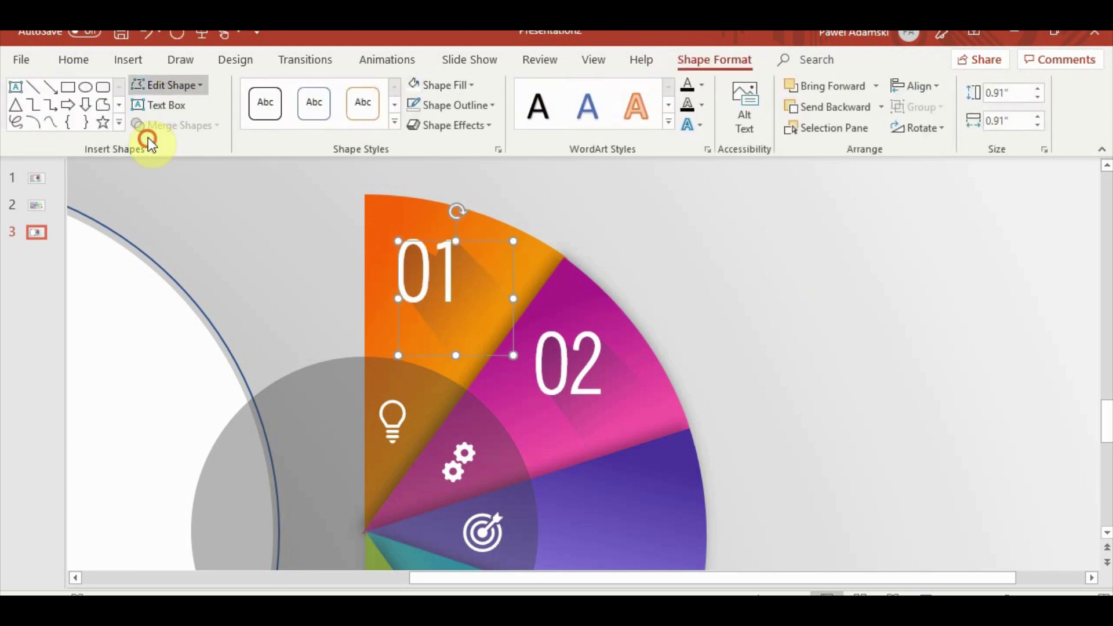
{"action": "scroll", "coordinate": [478, 287], "scroll_direction": "up", "scroll_amount": 3}
{"action": "scroll", "coordinate": [478, 287], "scroll_direction": "up", "scroll_amount": 1}
{"action": "mouse_move", "coordinate": [527, 249]}
{"action": "left_mouse_down"}
{"action": "mouse_move", "coordinate": [531, 230]}
{"action": "mouse_move", "coordinate": [587, 211]}
{"action": "mouse_move", "coordinate": [570, 207]}
{"action": "left_mouse_up"}
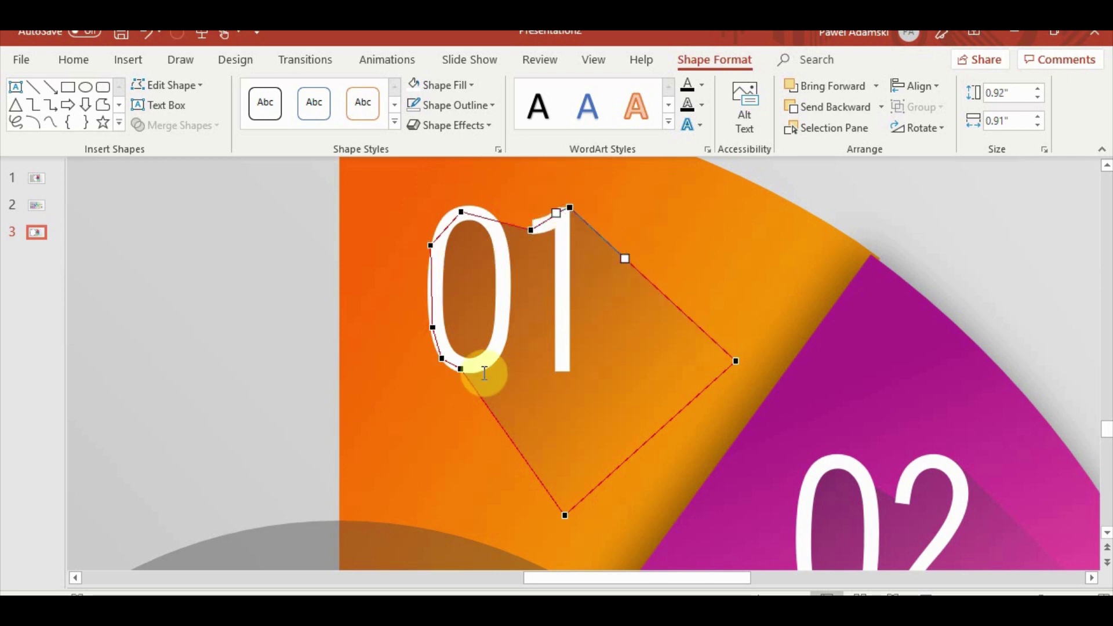
{"action": "left_click_drag", "start_coordinate": [460, 369], "coordinate": [456, 368]}
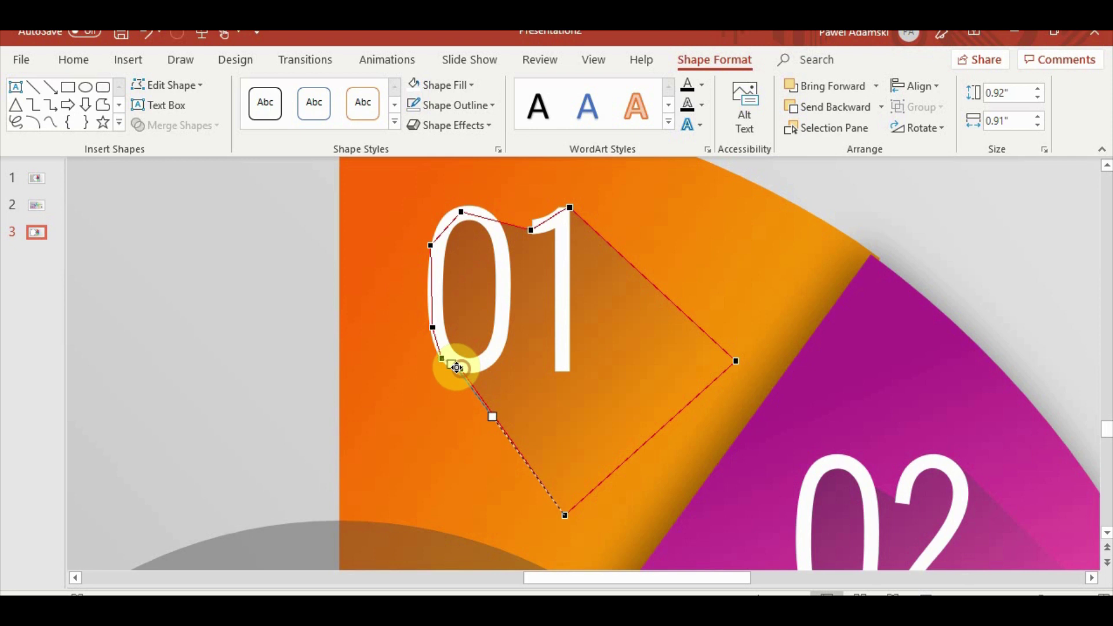
{"action": "left_click", "coordinate": [951, 204]}
{"action": "scroll", "coordinate": [775, 356], "scroll_direction": "down", "scroll_amount": 1}
{"action": "scroll", "coordinate": [775, 356], "scroll_direction": "down", "scroll_amount": 3}
{"action": "scroll", "coordinate": [775, 356], "scroll_direction": "down", "scroll_amount": 3}
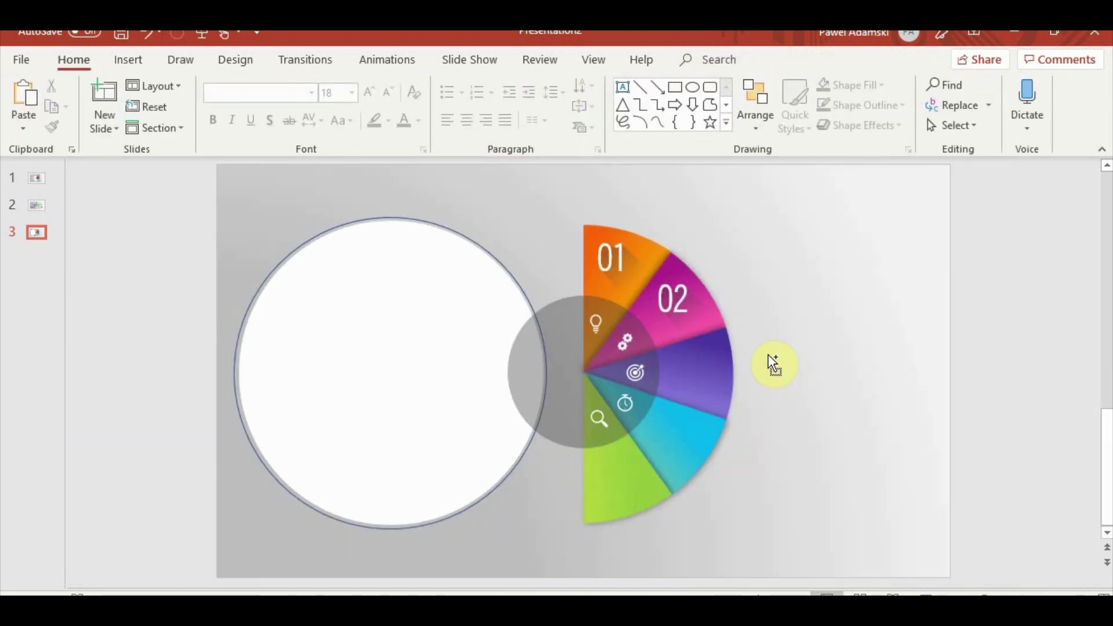
{"action": "scroll", "coordinate": [750, 344], "scroll_direction": "up", "scroll_amount": 2}
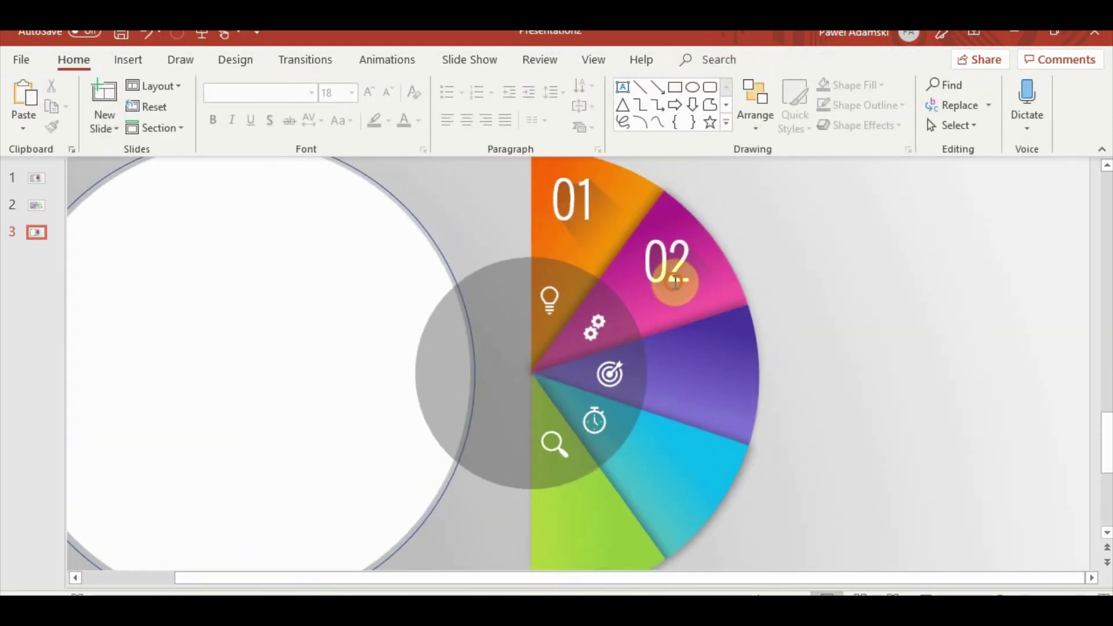
- Ctrl-drag a copy of the 02 label and shadow onto the purple wedge and retype it as 03
{"action": "left_click", "coordinate": [675, 280]}
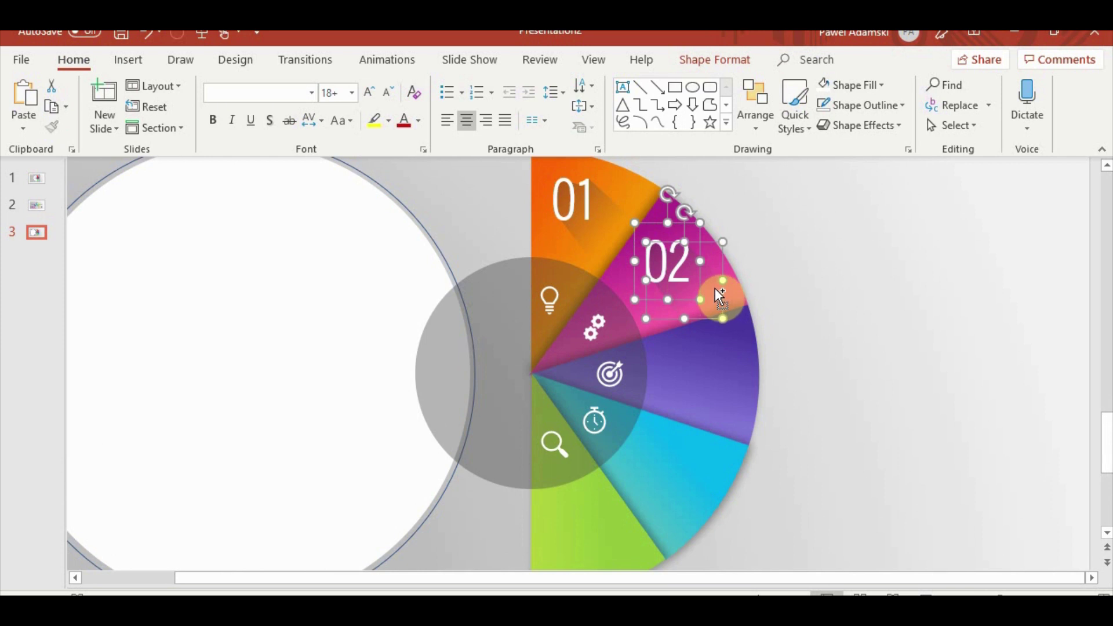
{"action": "left_click_drag", "start_coordinate": [709, 290], "coordinate": [733, 351]}
{"action": "key", "text": "Left"}
{"action": "key", "text": "Left"}
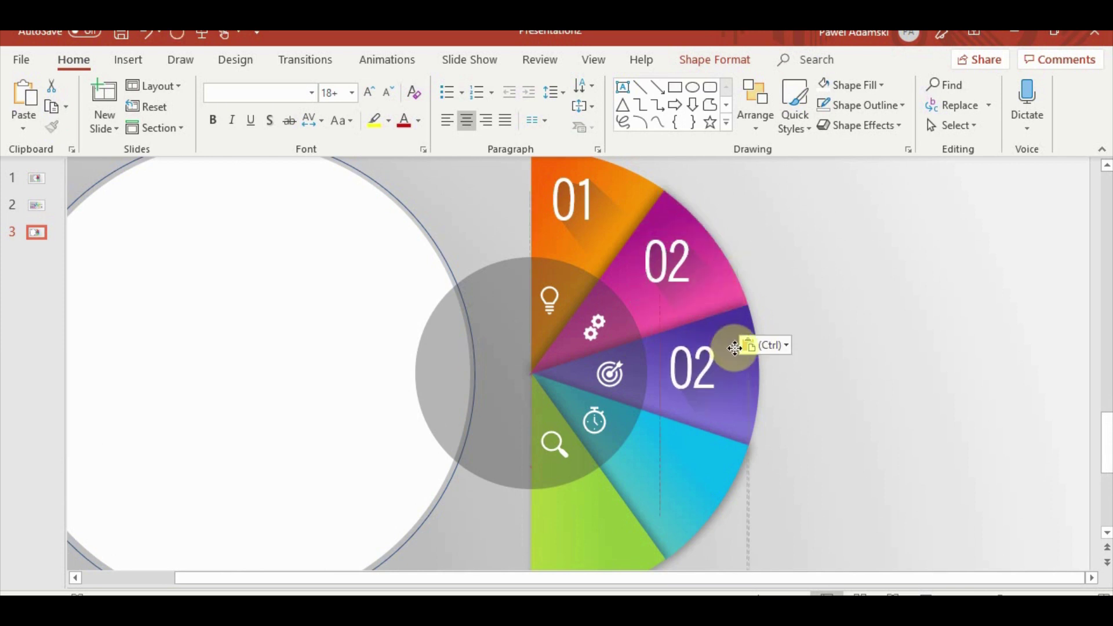
{"action": "left_click", "coordinate": [729, 359]}
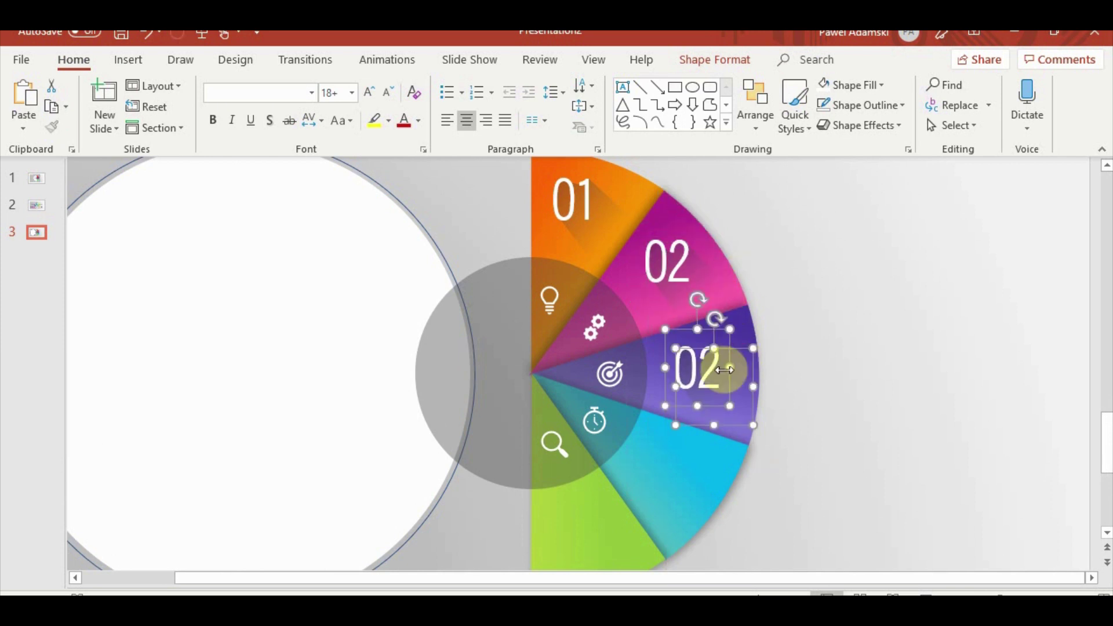
{"action": "scroll", "coordinate": [729, 359], "scroll_direction": "up", "scroll_amount": 5}
{"action": "left_click", "coordinate": [598, 350]}
{"action": "left_click_drag", "start_coordinate": [598, 349], "coordinate": [579, 347]}
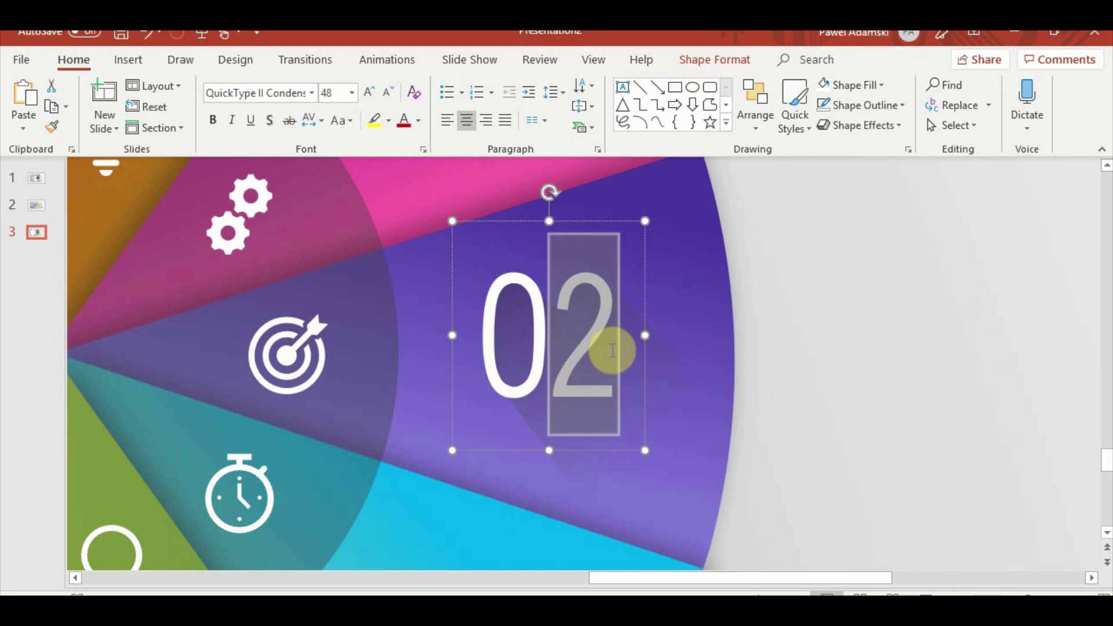
{"action": "type", "text": "3"}
{"action": "left_click", "coordinate": [820, 380]}
- Reshape the 03 shadow with Edit Points so it hugs the digits
{"action": "left_click", "coordinate": [695, 420]}
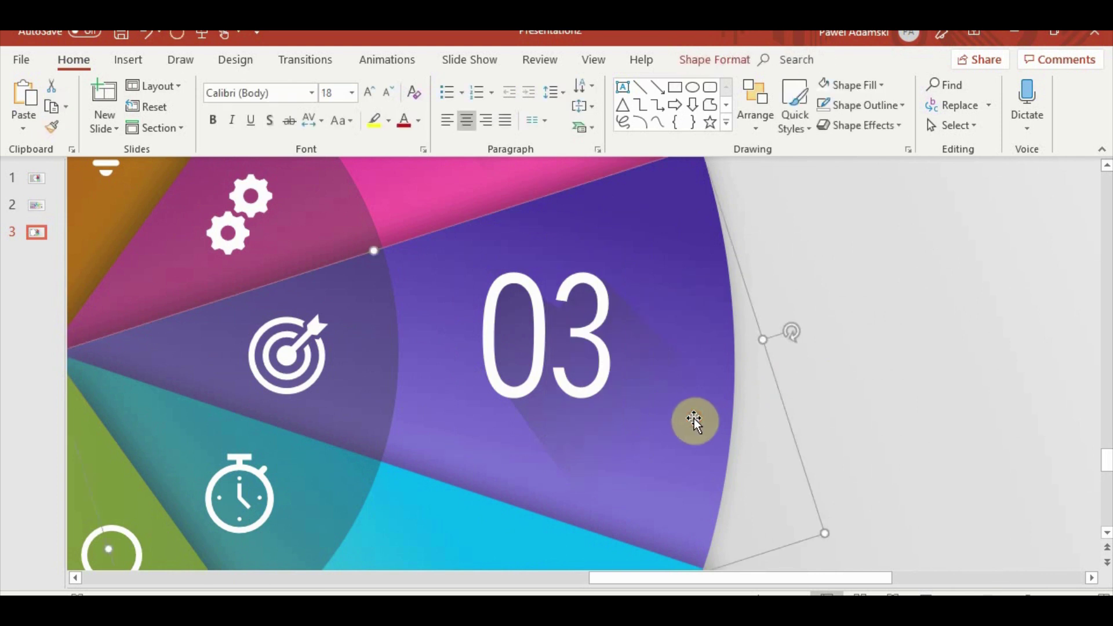
{"action": "left_click", "coordinate": [715, 59]}
{"action": "left_click", "coordinate": [139, 86]}
{"action": "left_click", "coordinate": [186, 136]}
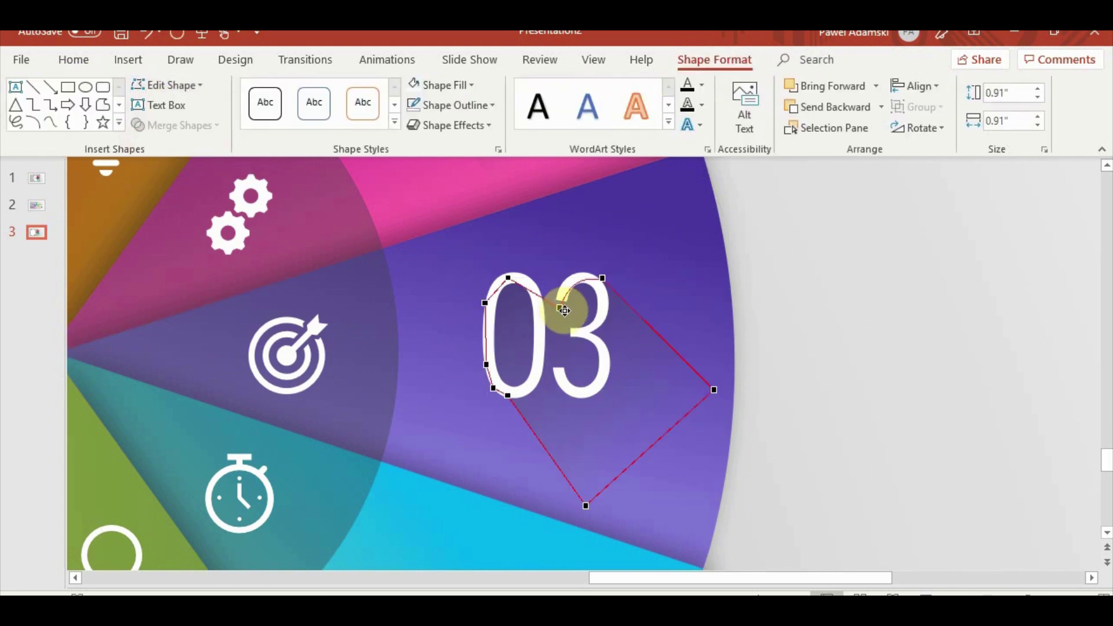
{"action": "left_click_drag", "start_coordinate": [567, 308], "coordinate": [559, 301]}
{"action": "left_click", "coordinate": [763, 373]}
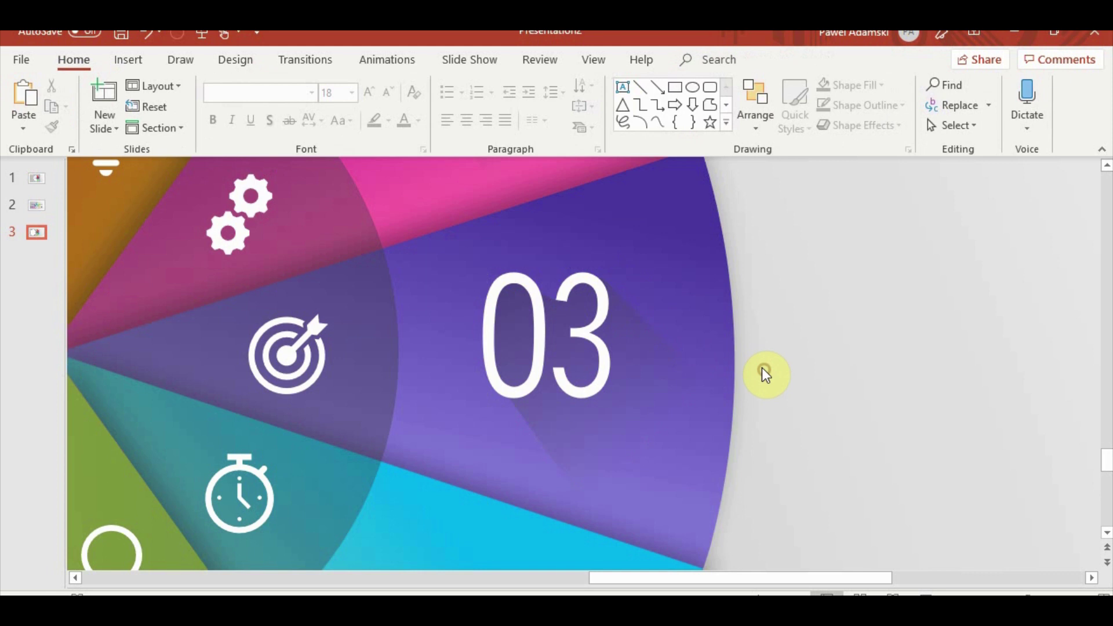
{"action": "scroll", "coordinate": [732, 355], "scroll_direction": "down", "scroll_amount": 5, "text": "ctrl"}
{"action": "scroll", "coordinate": [829, 377], "scroll_direction": "down", "scroll_amount": 2}
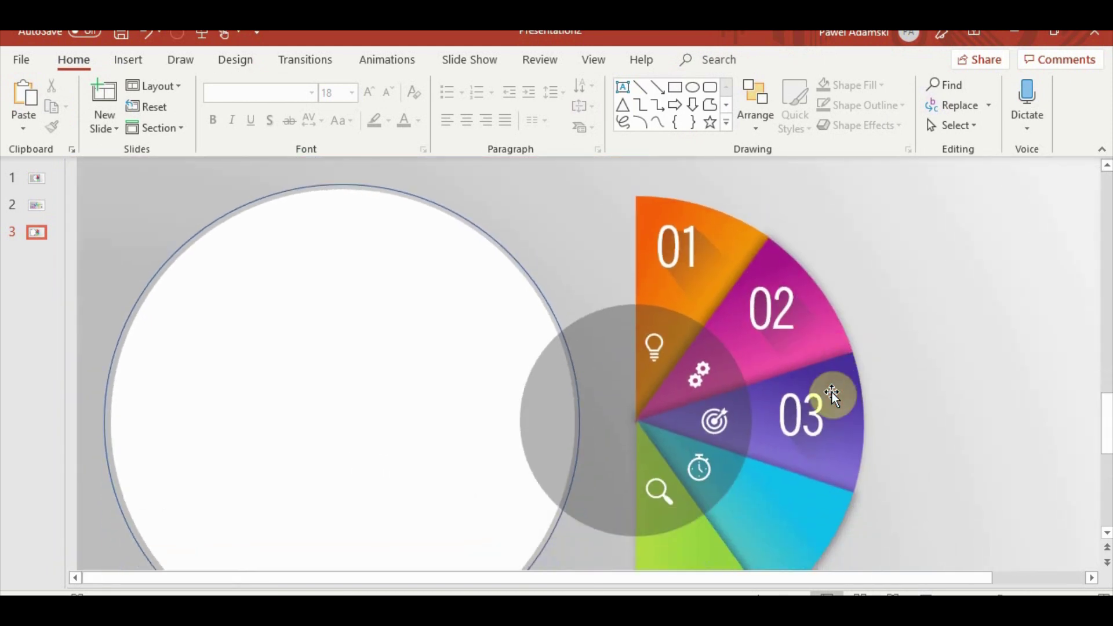
- Copy the 03 label and shadow onto the cyan wedge and change the number to 04
{"action": "left_click", "coordinate": [831, 392]}
{"action": "left_click", "coordinate": [846, 424], "text": "shift"}
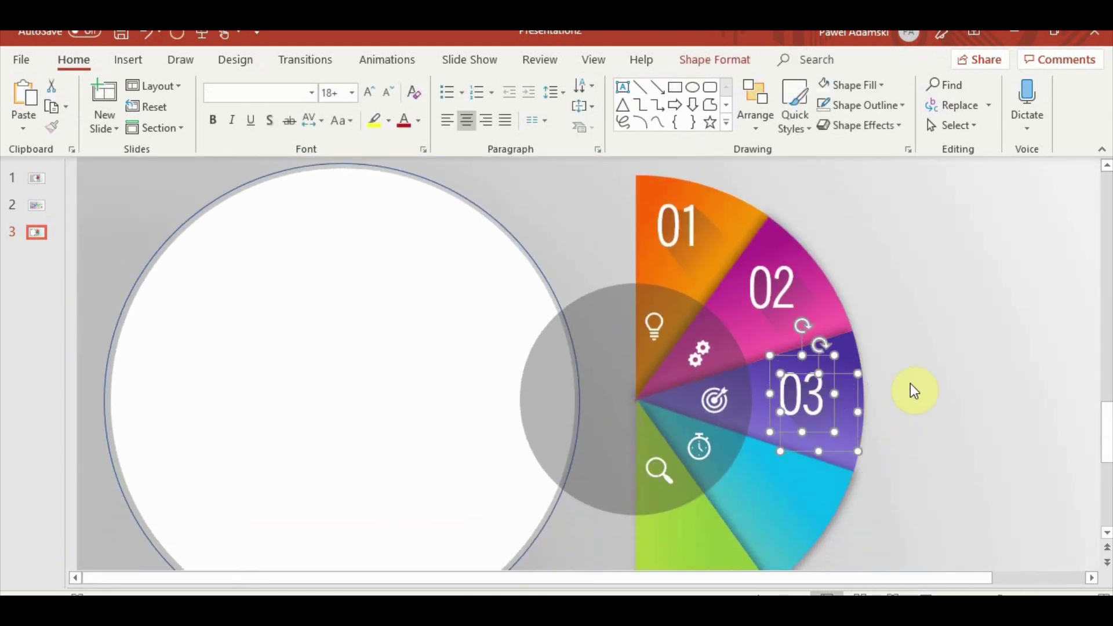
{"action": "key", "text": "ctrl+c"}
{"action": "key", "text": "ctrl+v"}
{"action": "left_click_drag", "start_coordinate": [852, 391], "coordinate": [810, 472]}
{"action": "scroll", "coordinate": [843, 522], "scroll_direction": "up", "scroll_amount": 5, "text": "ctrl"}
{"action": "left_click", "coordinate": [603, 354]}
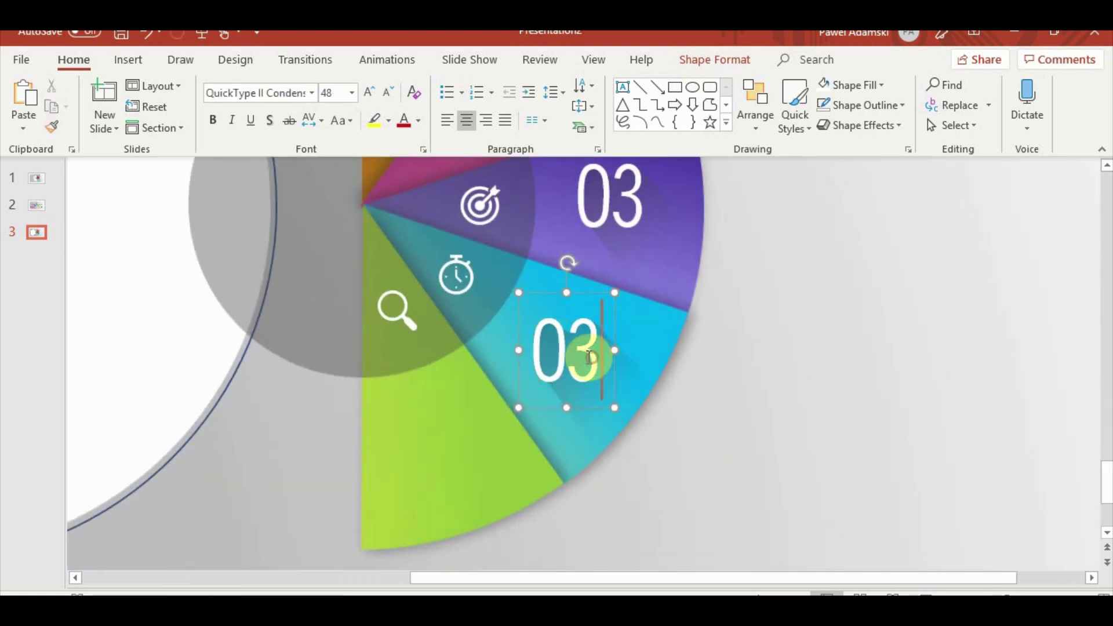
{"action": "left_click_drag", "start_coordinate": [603, 354], "coordinate": [581, 353]}
{"action": "type", "text": "4"}
{"action": "left_click", "coordinate": [769, 433]}
- Edit the points of the 04 shadow so its edge bends along the 0 and 4
{"action": "left_click", "coordinate": [589, 377]}
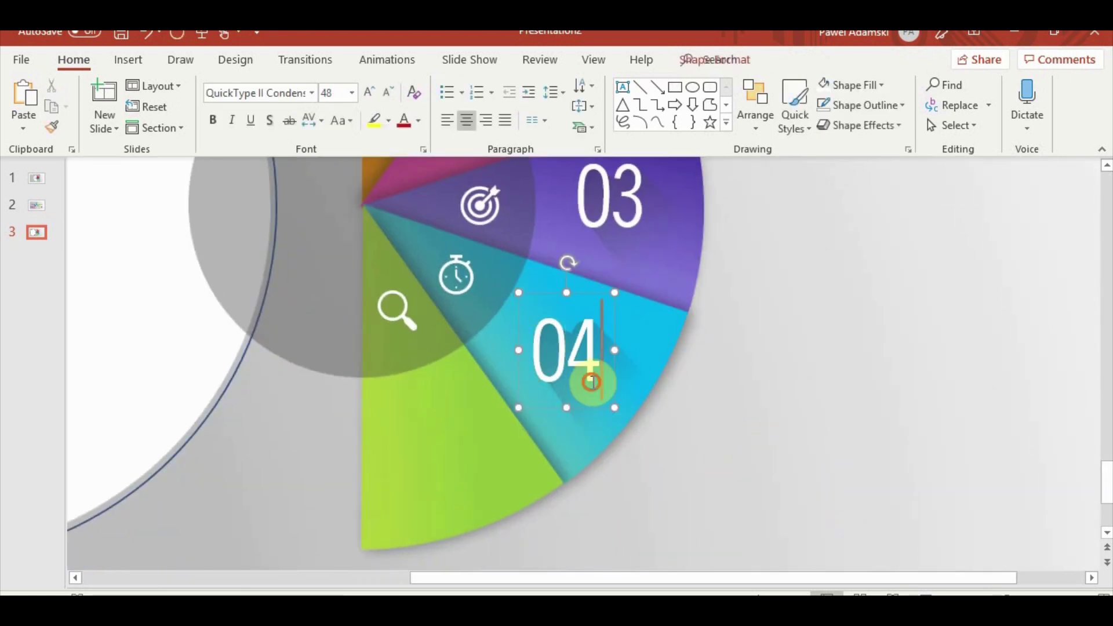
{"action": "left_click", "coordinate": [627, 380]}
{"action": "left_click", "coordinate": [714, 59]}
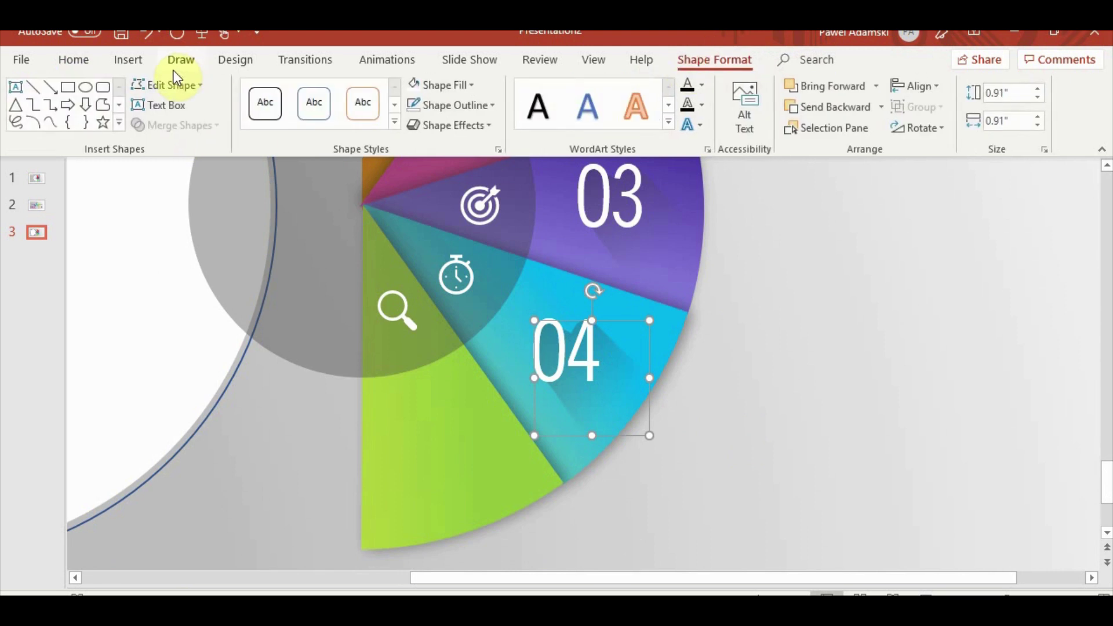
{"action": "left_click", "coordinate": [166, 84]}
{"action": "left_click", "coordinate": [168, 135]}
{"action": "scroll", "coordinate": [539, 315], "scroll_direction": "up", "scroll_amount": 5, "text": "ctrl"}
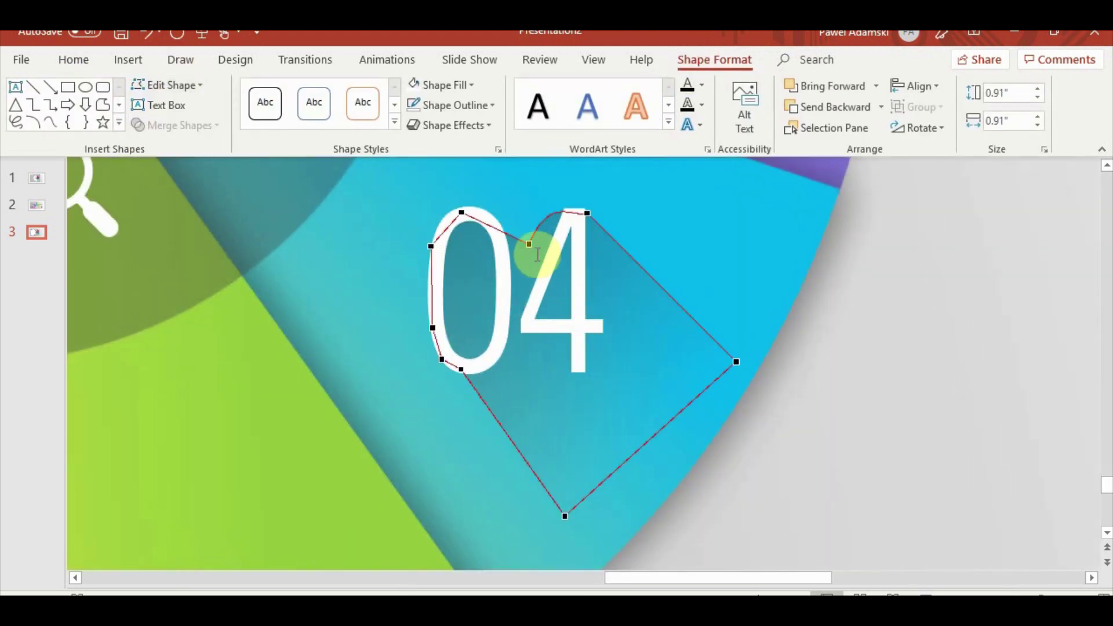
{"action": "mouse_move", "coordinate": [529, 242]}
{"action": "left_mouse_down"}
{"action": "mouse_move", "coordinate": [540, 267]}
{"action": "mouse_move", "coordinate": [521, 317]}
{"action": "left_mouse_up"}
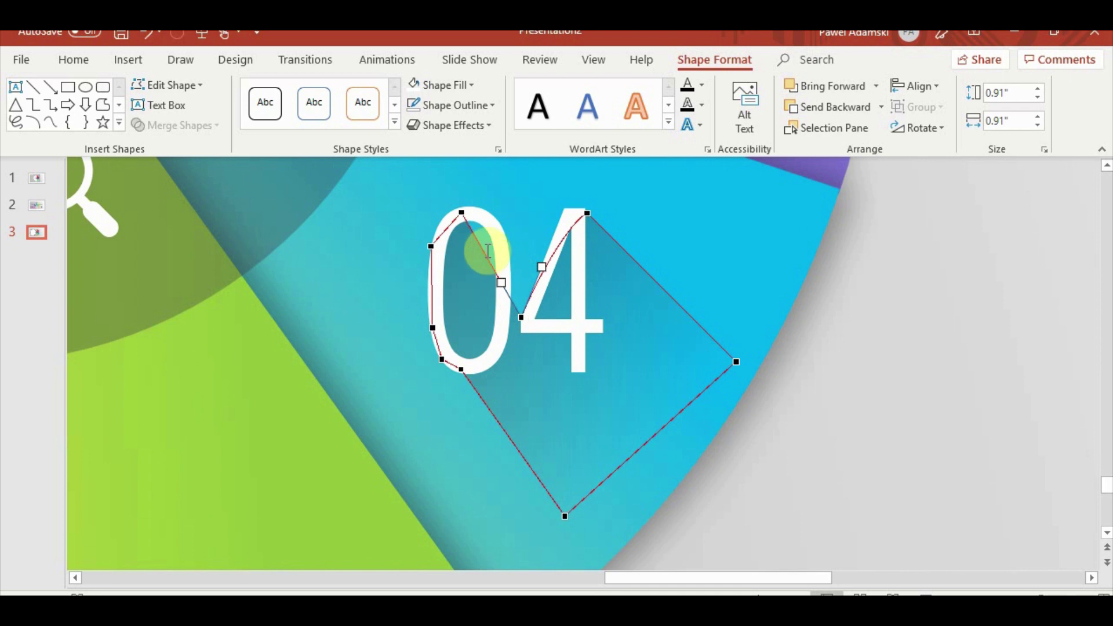
{"action": "left_click", "coordinate": [483, 250]}
{"action": "left_click_drag", "start_coordinate": [485, 245], "coordinate": [511, 223]}
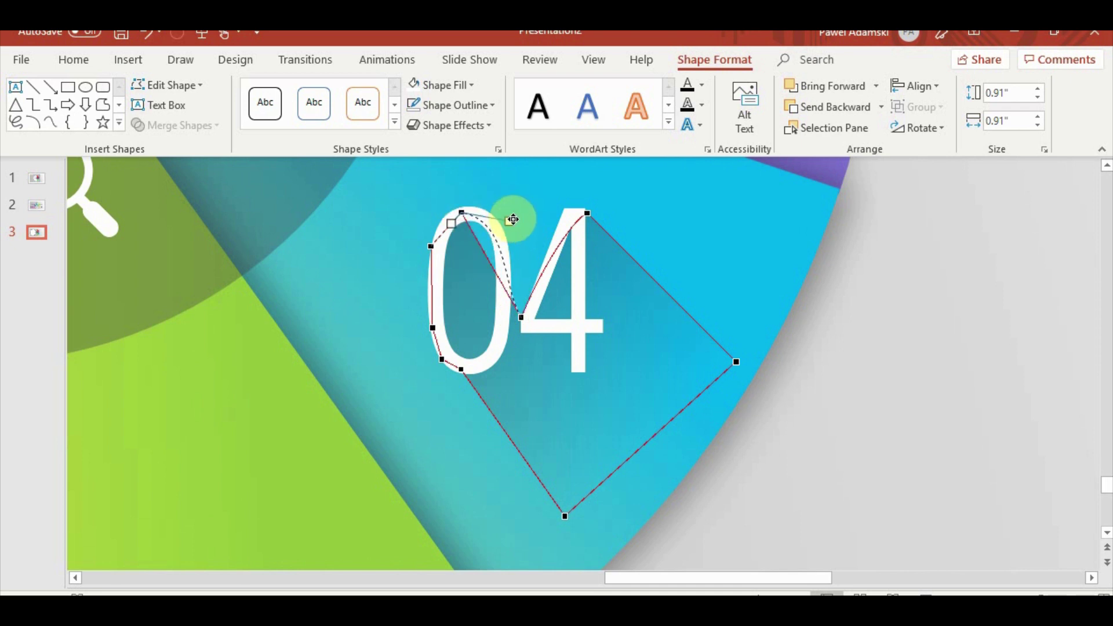
{"action": "left_click", "coordinate": [587, 214]}
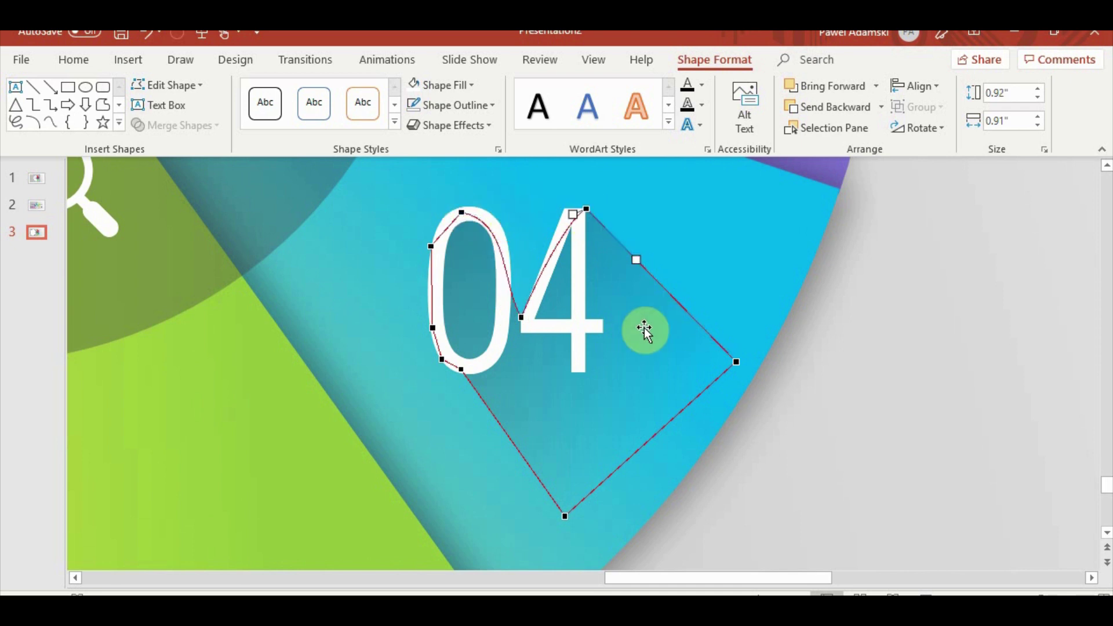
{"action": "left_click", "coordinate": [850, 360]}
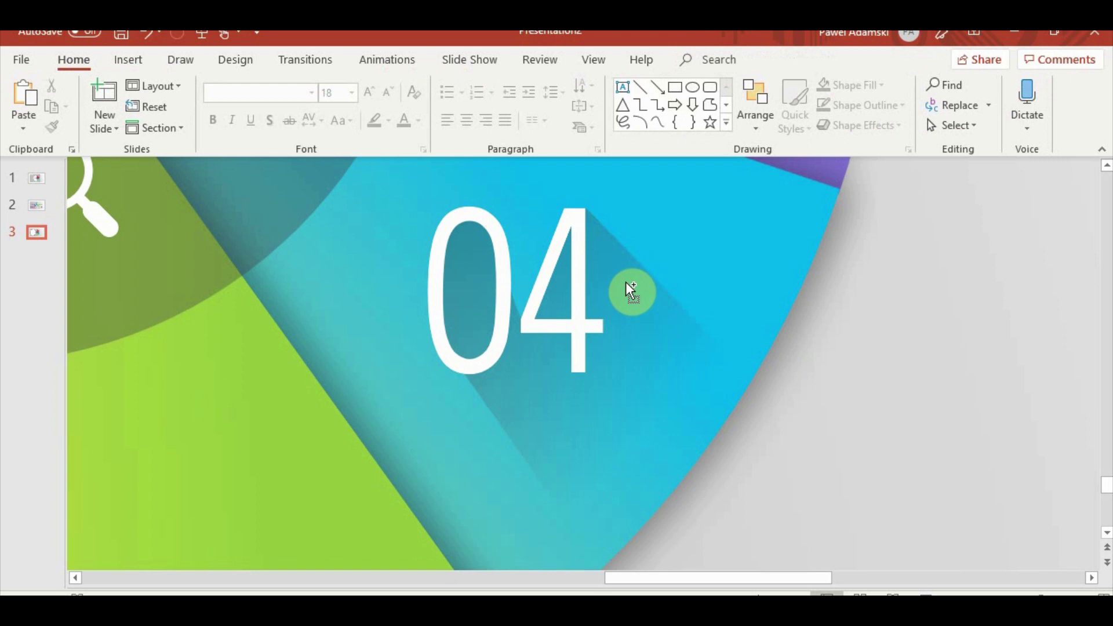
{"action": "scroll", "coordinate": [625, 282], "scroll_direction": "down", "scroll_amount": 4}
{"action": "scroll", "coordinate": [739, 407], "scroll_direction": "down", "scroll_amount": 1}
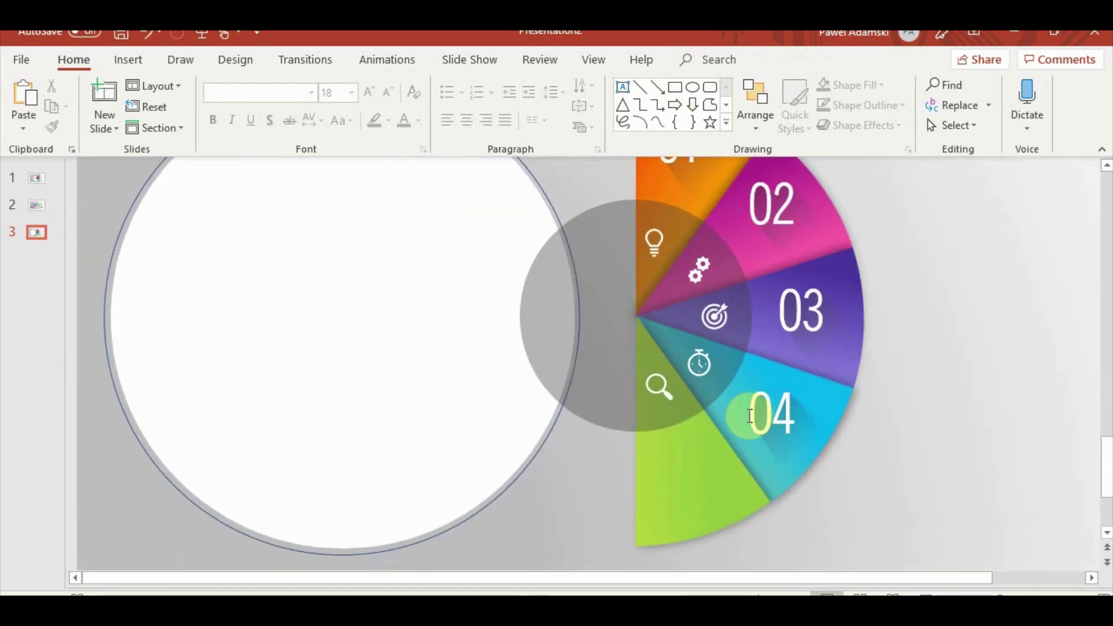
- Copy the 04 label and shadow into the green wedge and retype the number as 05
{"action": "left_click", "coordinate": [760, 400]}
{"action": "key", "text": "ctrl+c"}
{"action": "key", "text": "ctrl+v"}
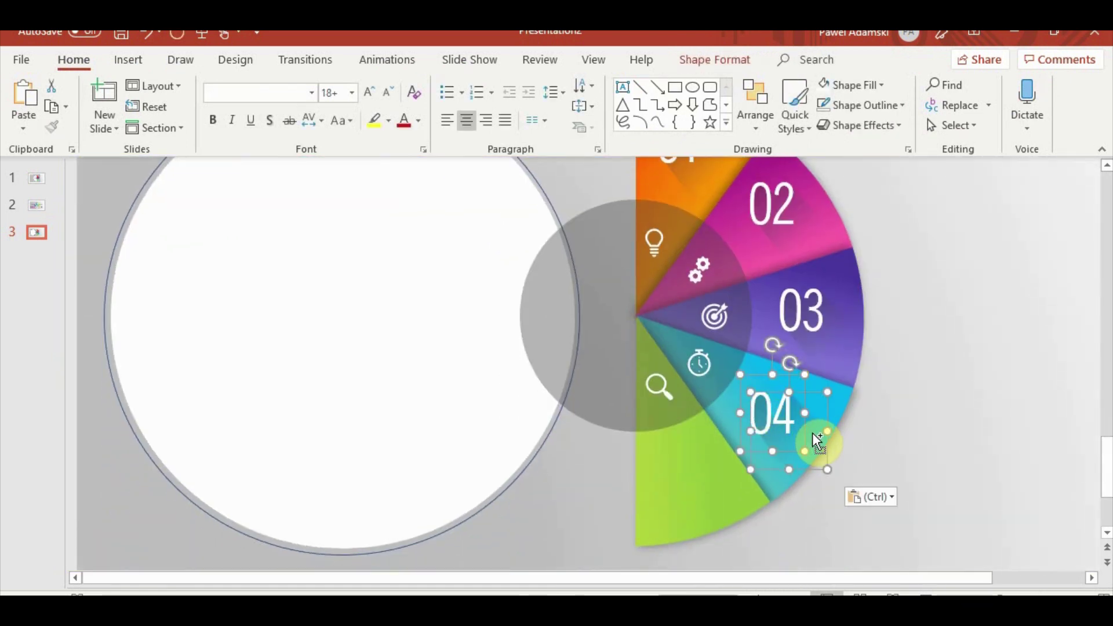
{"action": "left_click_drag", "start_coordinate": [813, 442], "coordinate": [723, 463]}
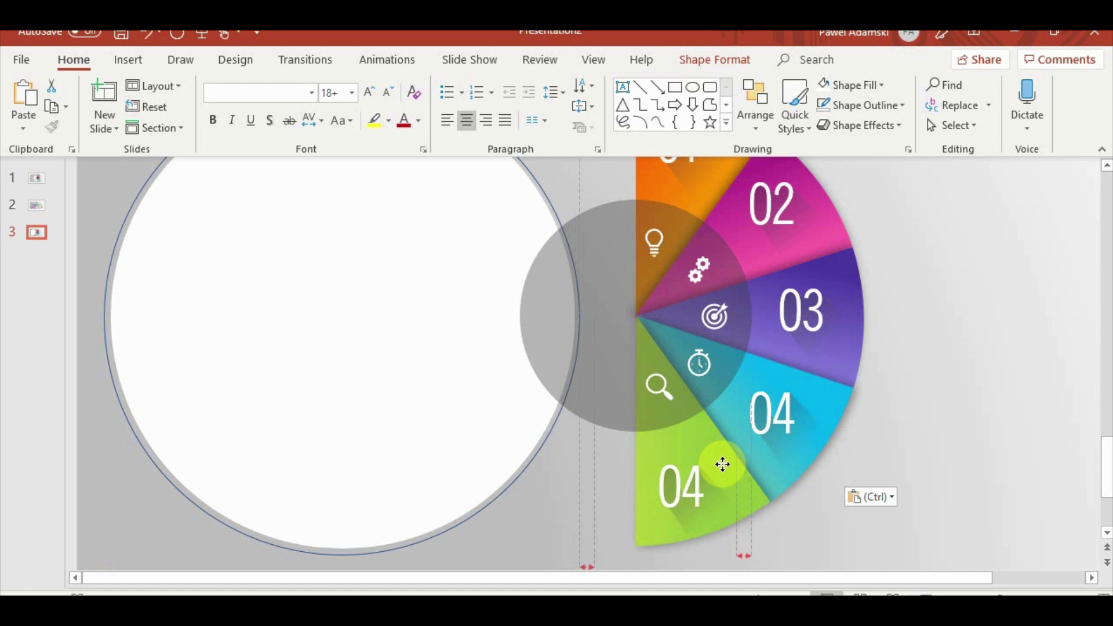
{"action": "left_click_drag", "start_coordinate": [721, 462], "coordinate": [721, 463]}
{"action": "double_click", "coordinate": [691, 485]}
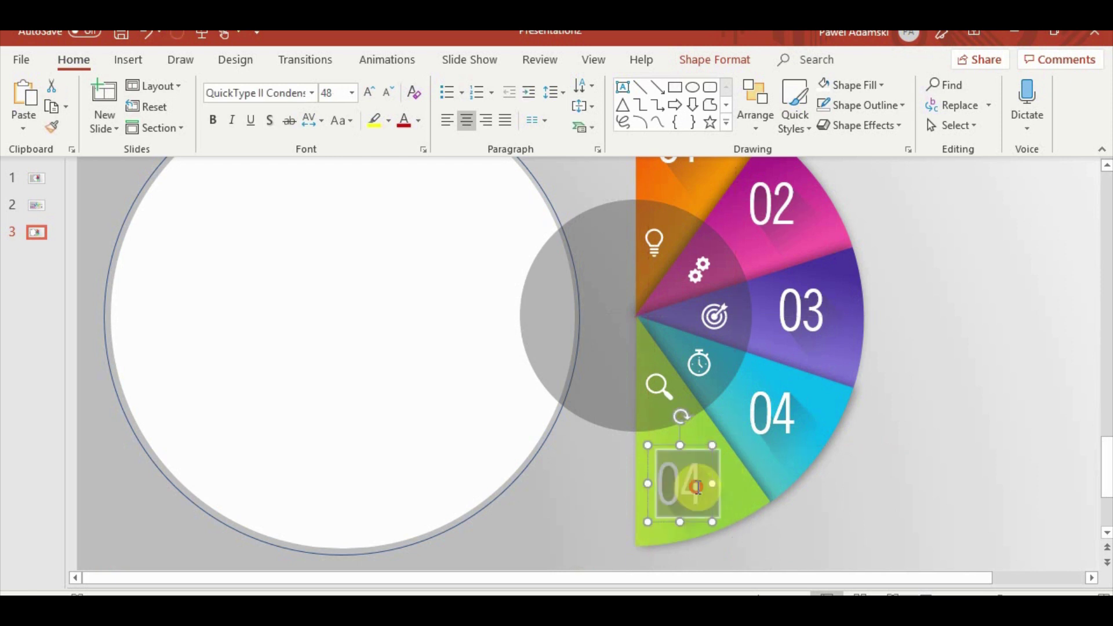
{"action": "type", "text": "50"}
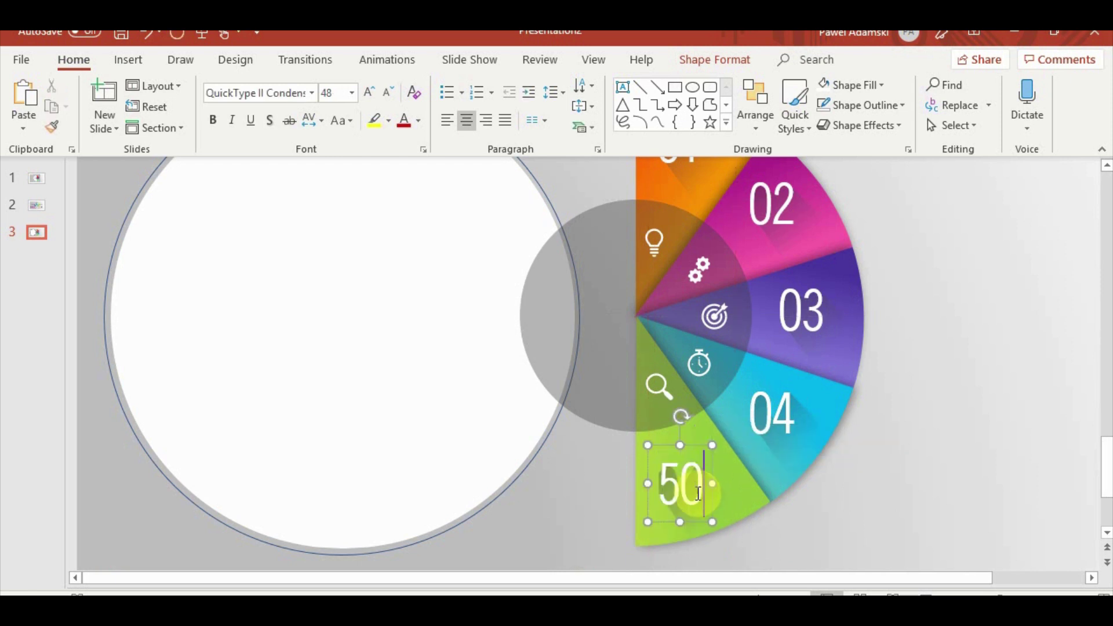
{"action": "key", "text": "BackSpace"}
{"action": "key", "text": "BackSpace"}
{"action": "type", "text": "05"}
- Reshape the 05 shadow with Edit Points to fit the digits
{"action": "scroll", "coordinate": [704, 499], "scroll_direction": "up", "scroll_amount": 2}
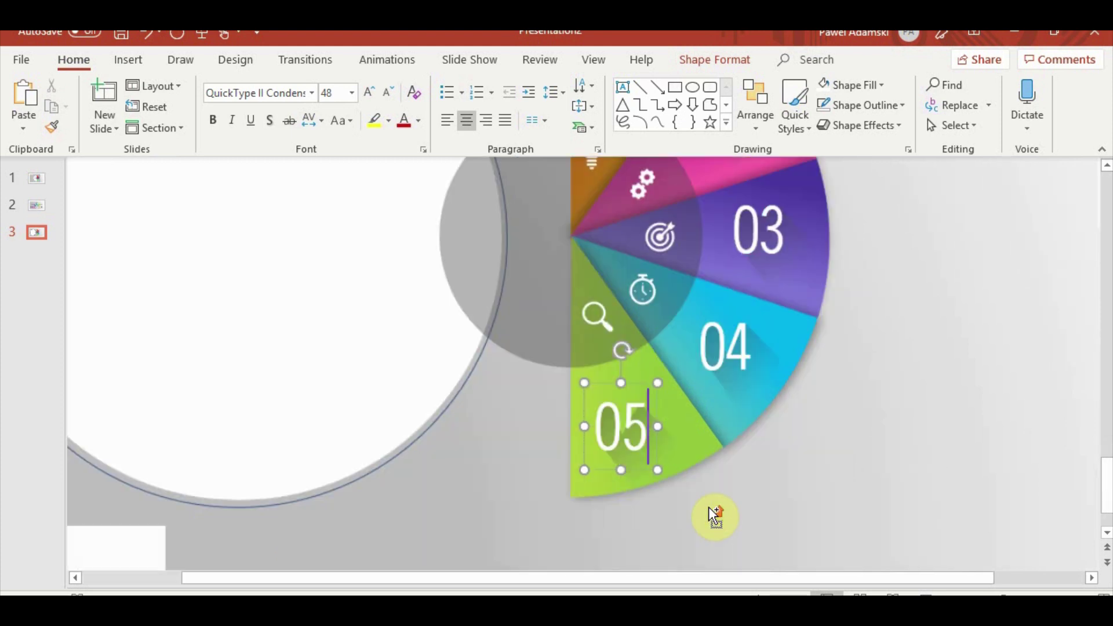
{"action": "scroll", "coordinate": [709, 507], "scroll_direction": "up", "scroll_amount": 3}
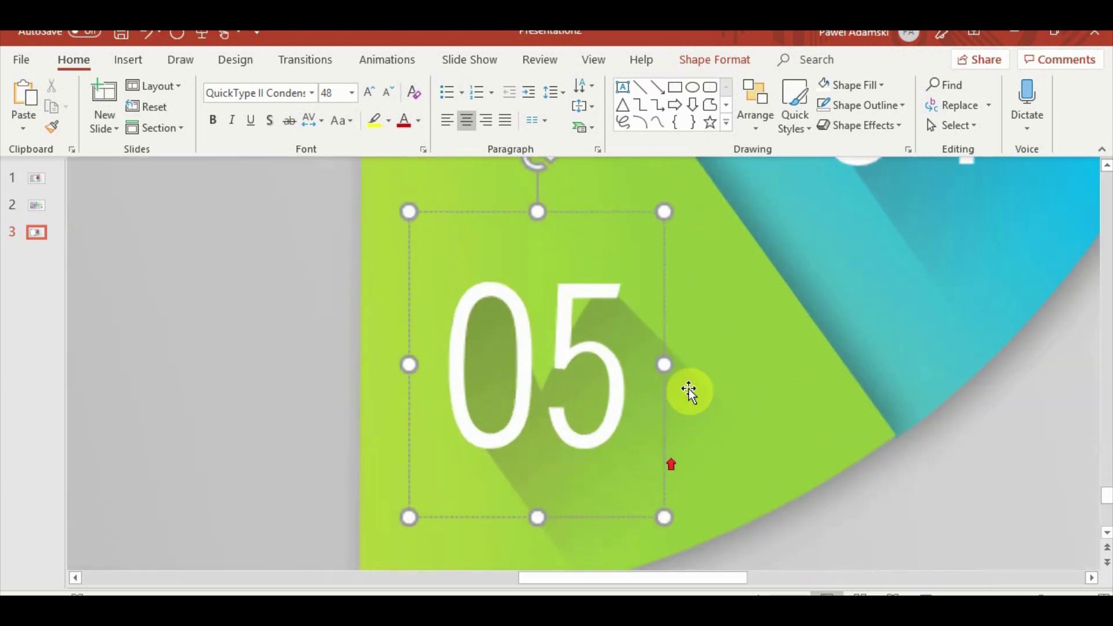
{"action": "left_click", "coordinate": [714, 60]}
{"action": "left_click", "coordinate": [169, 85]}
{"action": "left_click", "coordinate": [145, 137]}
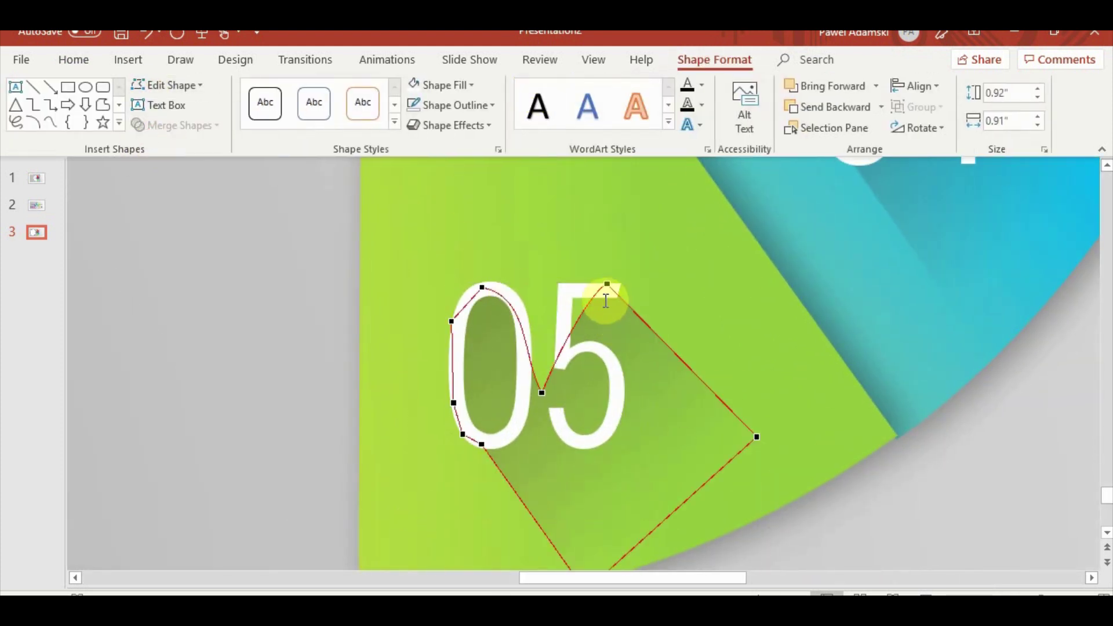
{"action": "left_click_drag", "start_coordinate": [602, 293], "coordinate": [555, 365]}
{"action": "mouse_move", "coordinate": [577, 315]}
{"action": "left_mouse_down"}
{"action": "mouse_move", "coordinate": [561, 301]}
{"action": "mouse_move", "coordinate": [565, 277]}
{"action": "mouse_move", "coordinate": [620, 285]}
{"action": "mouse_move", "coordinate": [604, 298]}
{"action": "left_mouse_up"}
{"action": "left_click", "coordinate": [860, 506]}
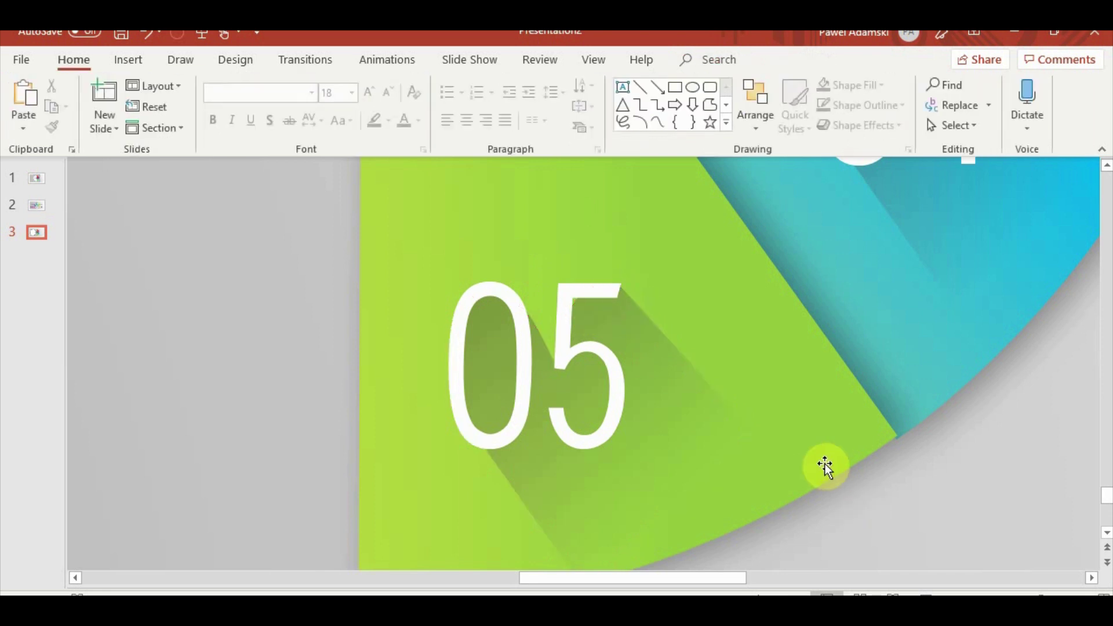
{"action": "scroll", "coordinate": [698, 394], "scroll_direction": "down", "scroll_amount": 5}
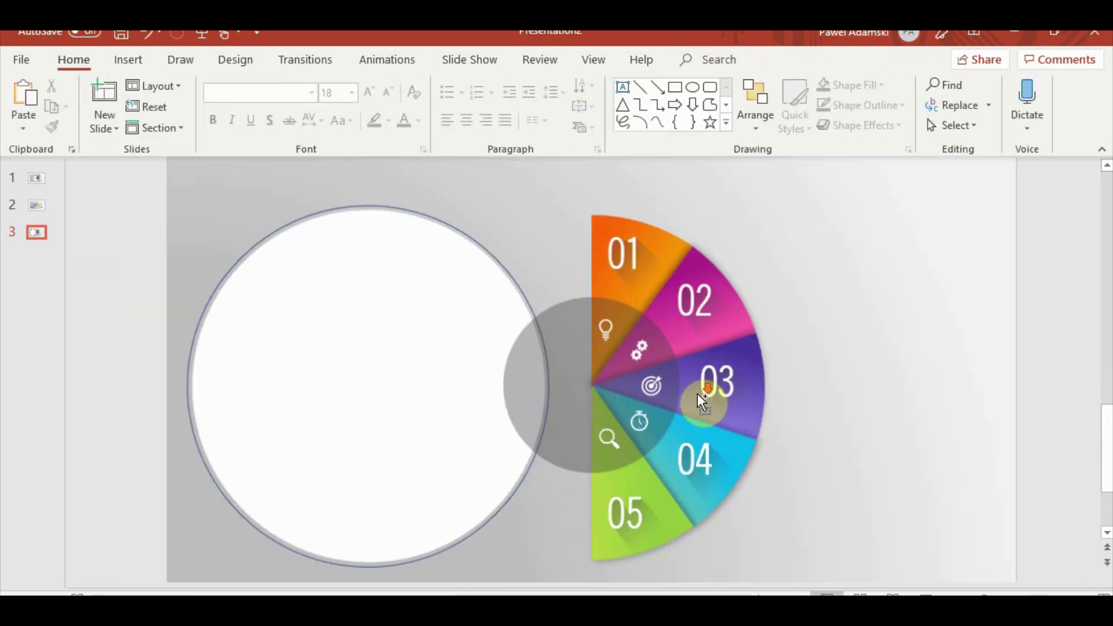
- Bring the white circle to the front and drag it over the centre of the coloured wheel
{"action": "scroll", "coordinate": [697, 394], "scroll_direction": "down", "scroll_amount": 1}
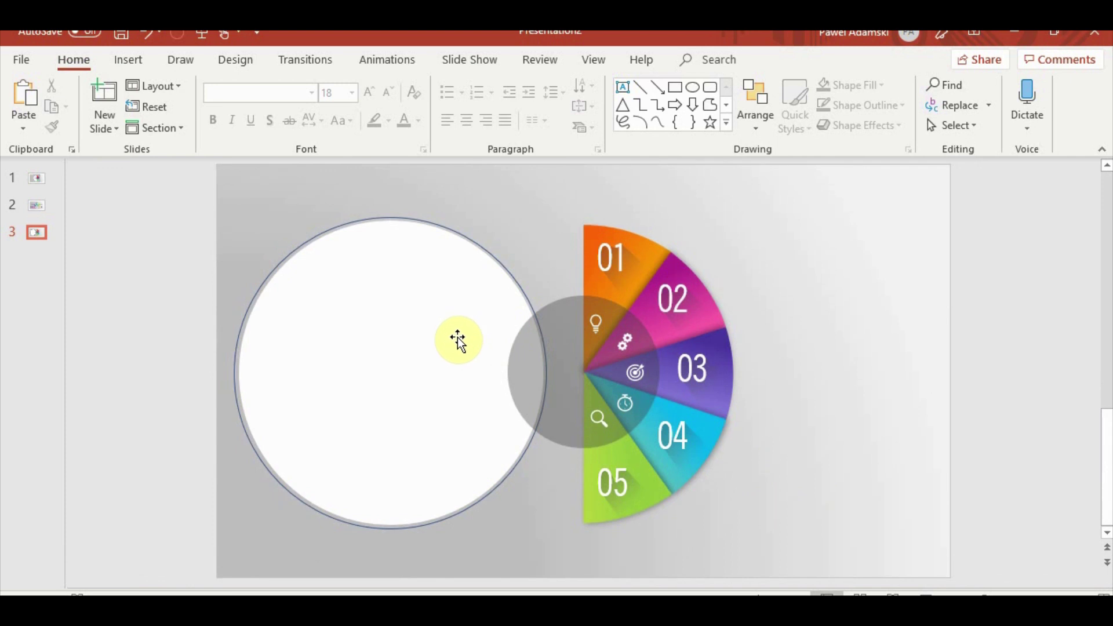
{"action": "left_click", "coordinate": [457, 337]}
{"action": "mouse_move", "coordinate": [438, 342]}
{"action": "left_mouse_down"}
{"action": "mouse_move", "coordinate": [341, 339]}
{"action": "mouse_move", "coordinate": [465, 299]}
{"action": "left_mouse_up"}
{"action": "left_click", "coordinate": [747, 65]}
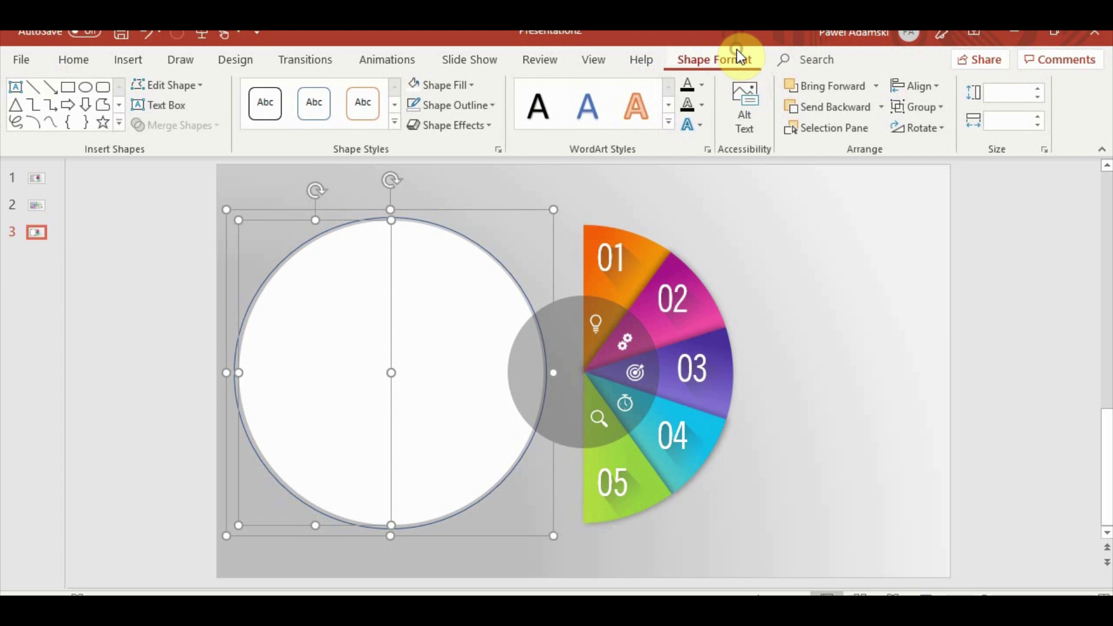
{"action": "left_click", "coordinate": [876, 86]}
{"action": "left_click", "coordinate": [872, 134]}
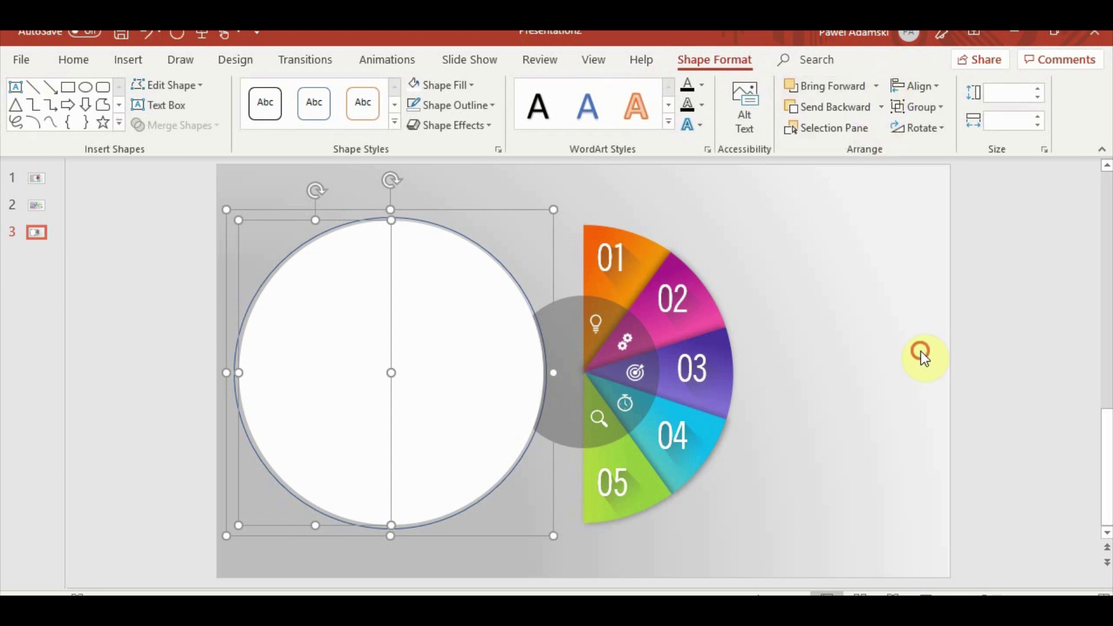
{"action": "left_click", "coordinate": [919, 351]}
{"action": "left_click", "coordinate": [415, 350]}
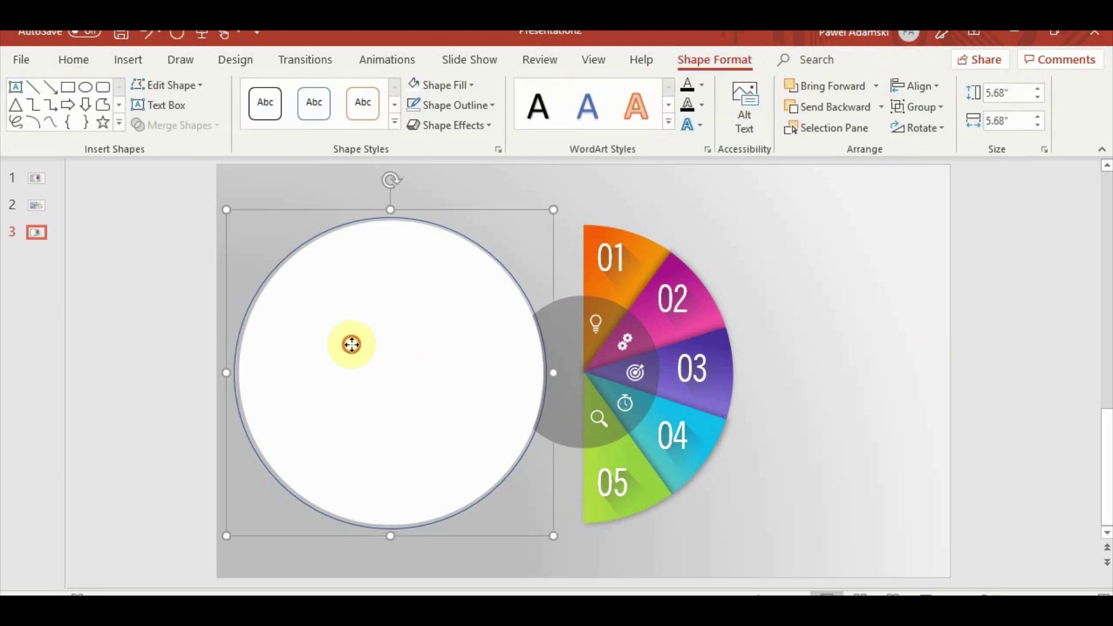
{"action": "left_click_drag", "start_coordinate": [351, 344], "coordinate": [548, 337]}
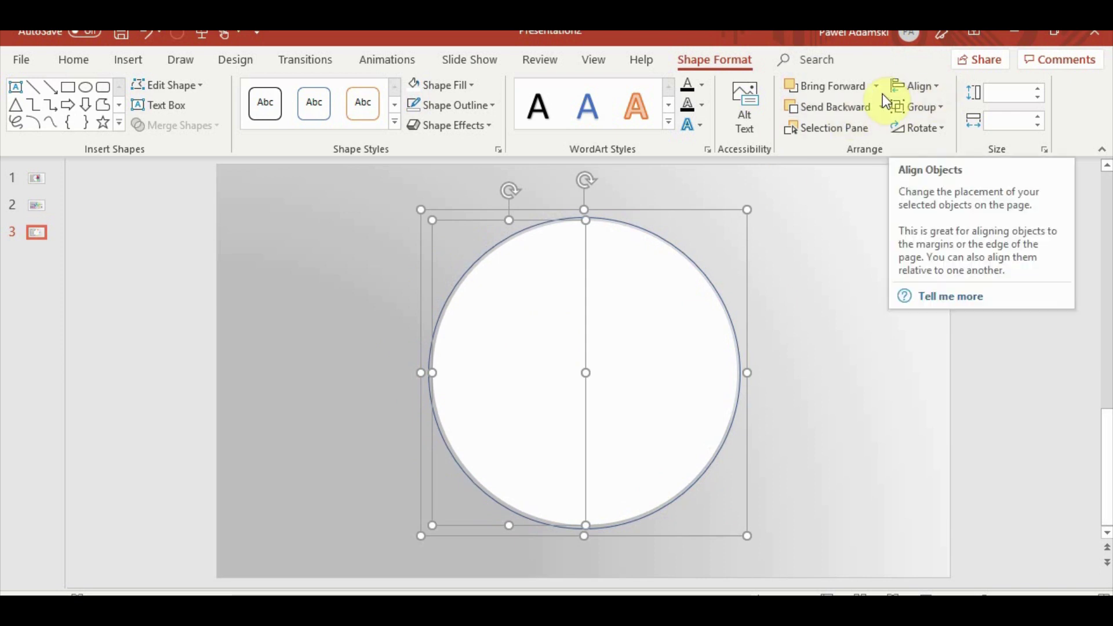
- Open the Animation Pane and preview the five Group 19 spin animations
{"action": "left_click", "coordinate": [391, 55]}
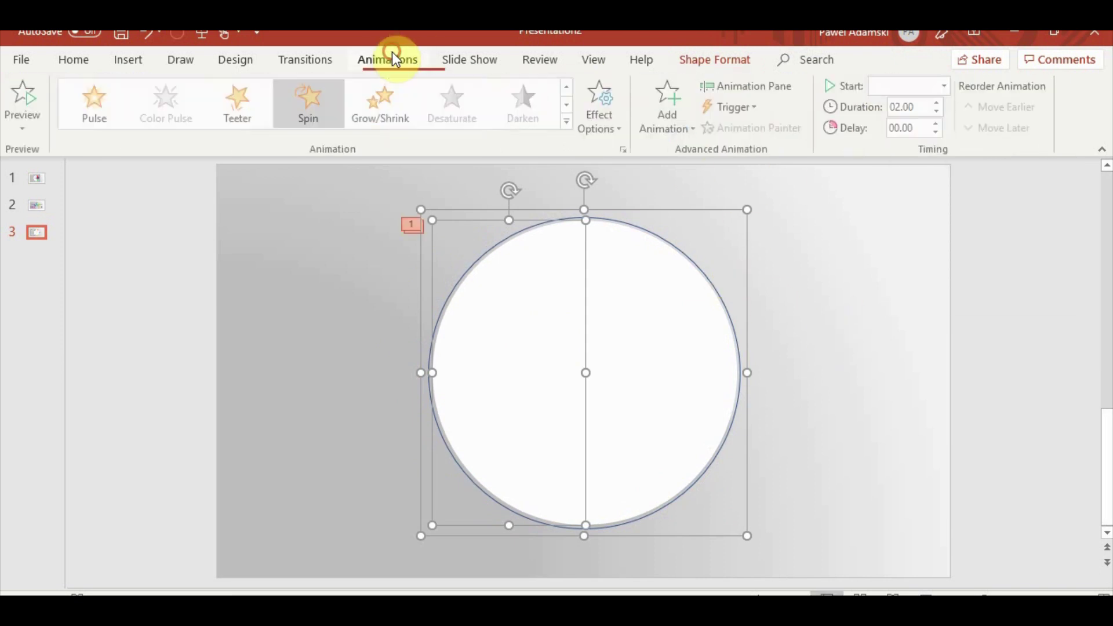
{"action": "left_click", "coordinate": [781, 88]}
{"action": "left_click", "coordinate": [895, 206]}
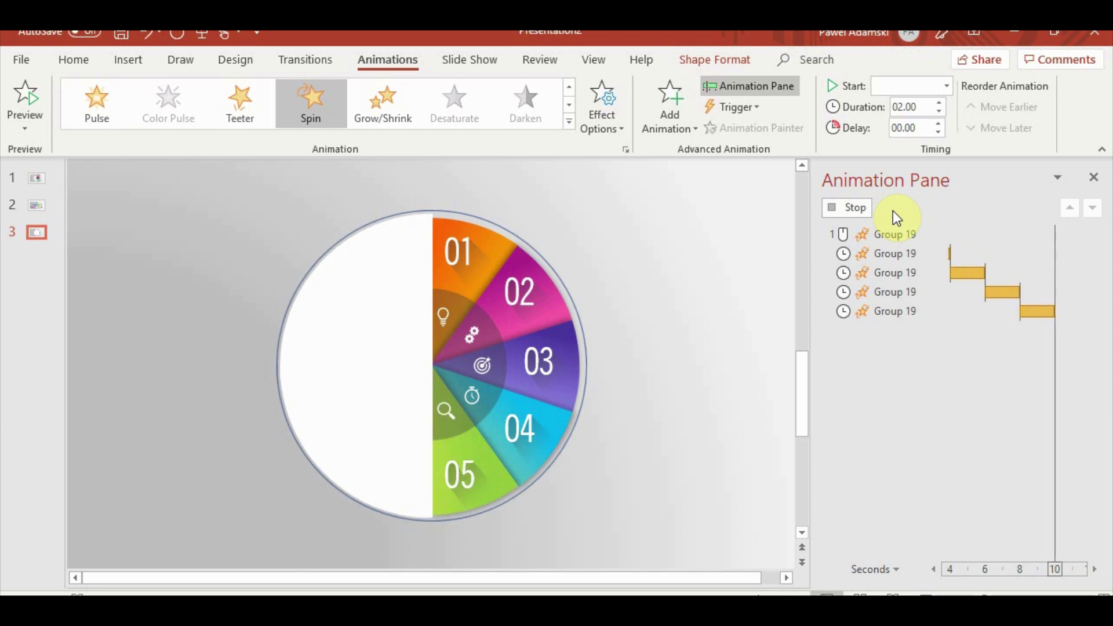
- Set the white circle's Shape Outline to No Outline
{"action": "left_click", "coordinate": [731, 405]}
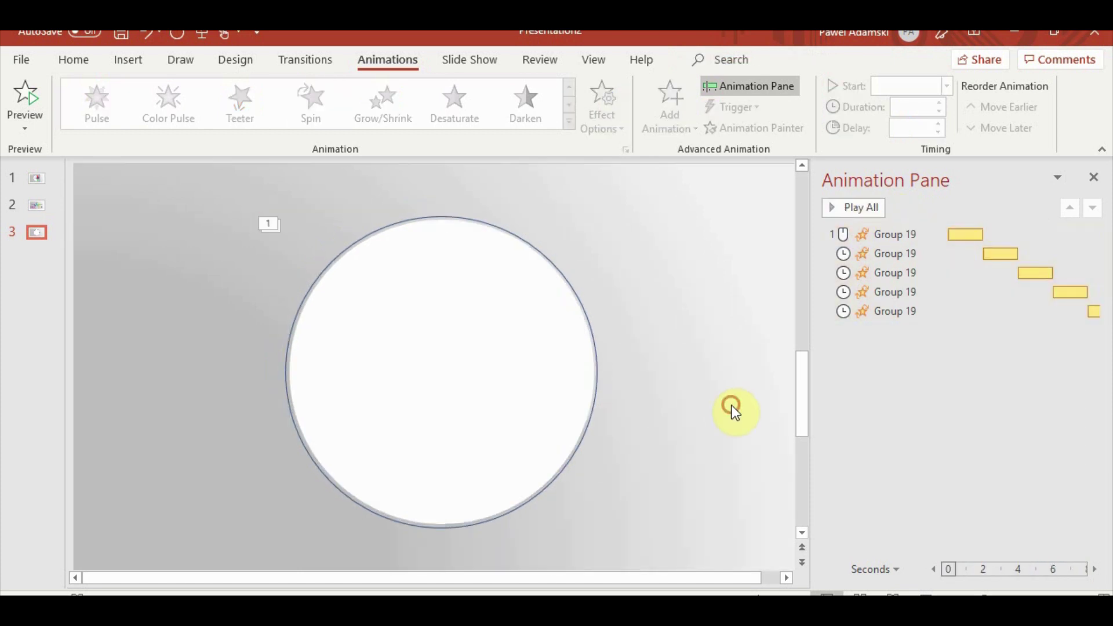
{"action": "left_click", "coordinate": [456, 226]}
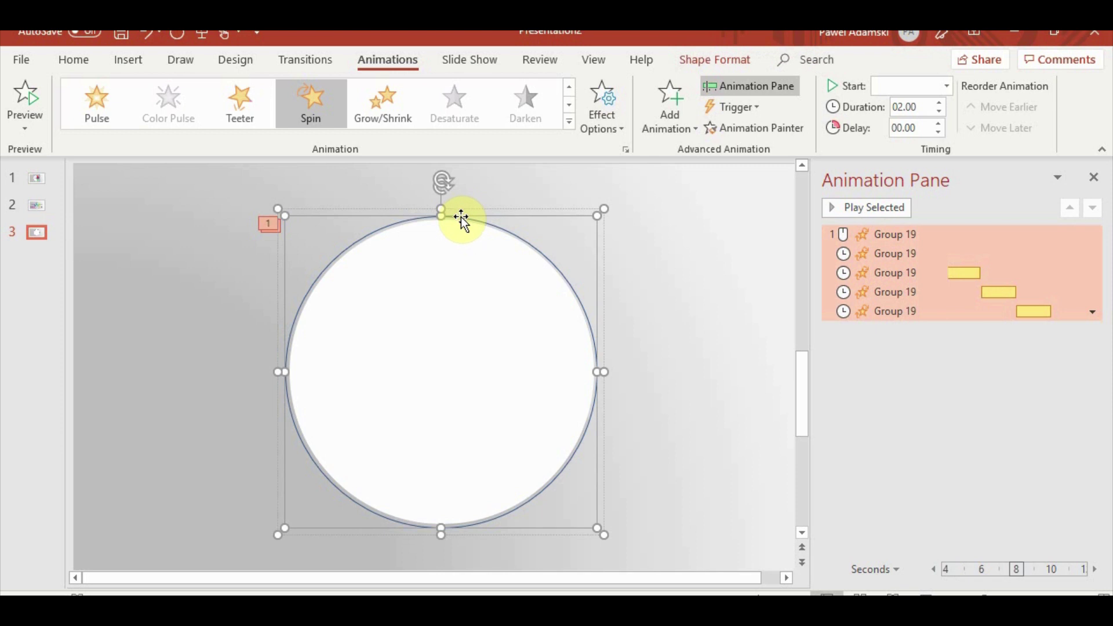
{"action": "left_click", "coordinate": [732, 60]}
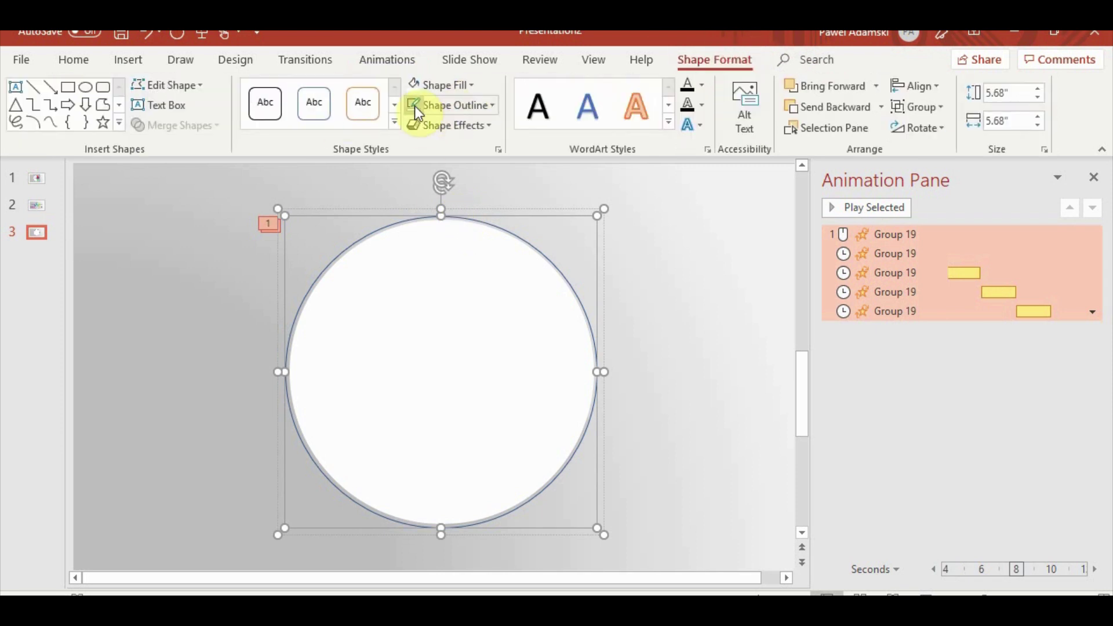
{"action": "left_click", "coordinate": [684, 321]}
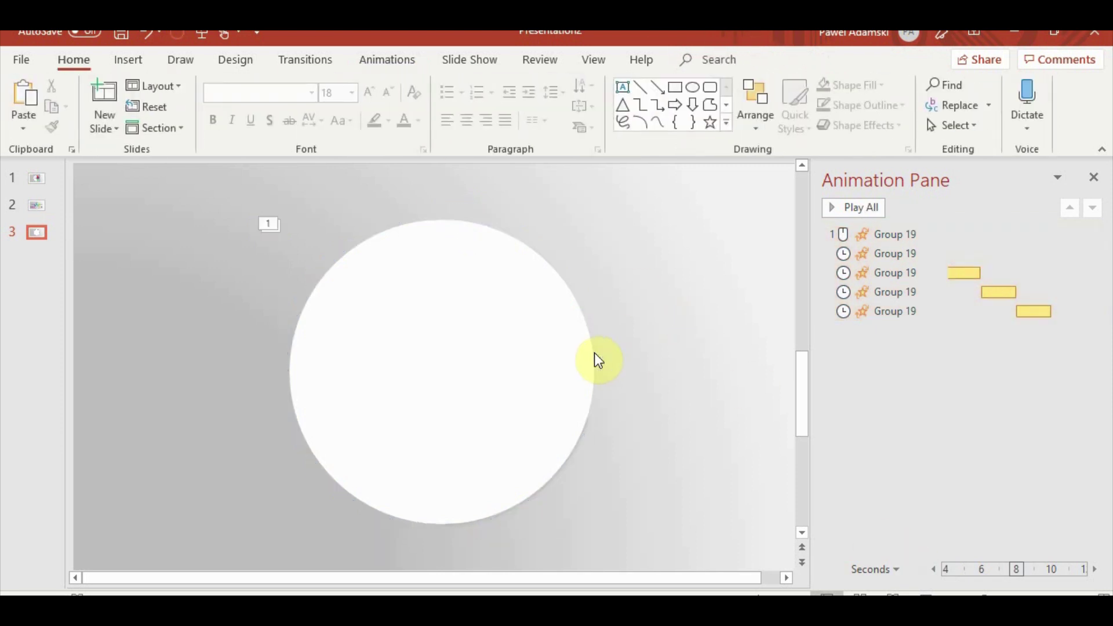
- Bring the Your Title here heading and world map from slide 2 into slide 3's circle
{"action": "left_click", "coordinate": [36, 206]}
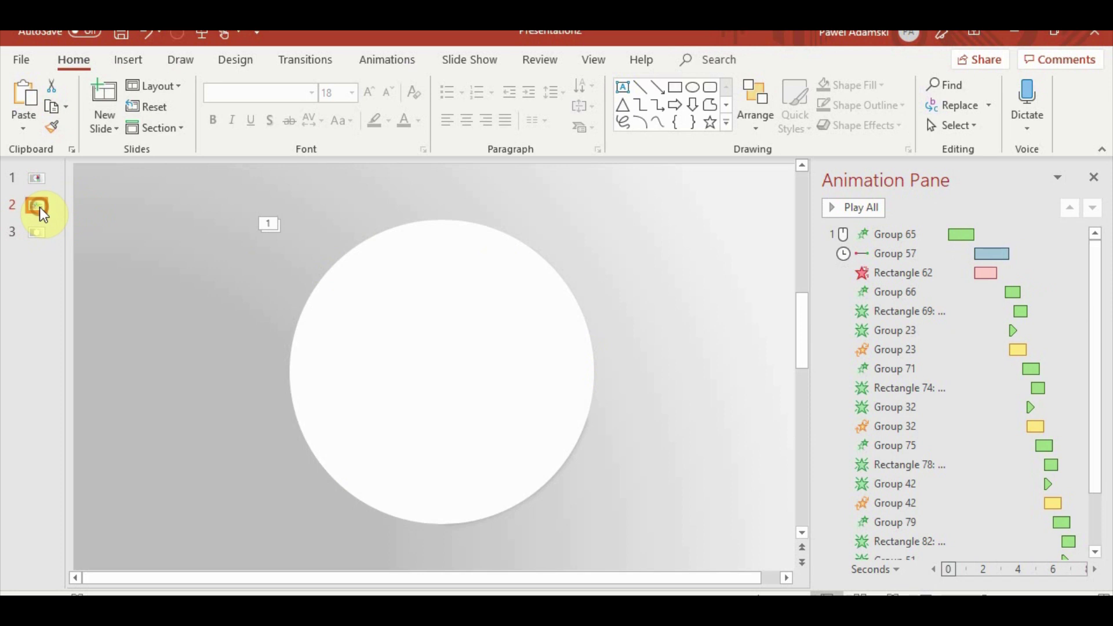
{"action": "left_click", "coordinate": [458, 436]}
{"action": "left_click", "coordinate": [458, 436]}
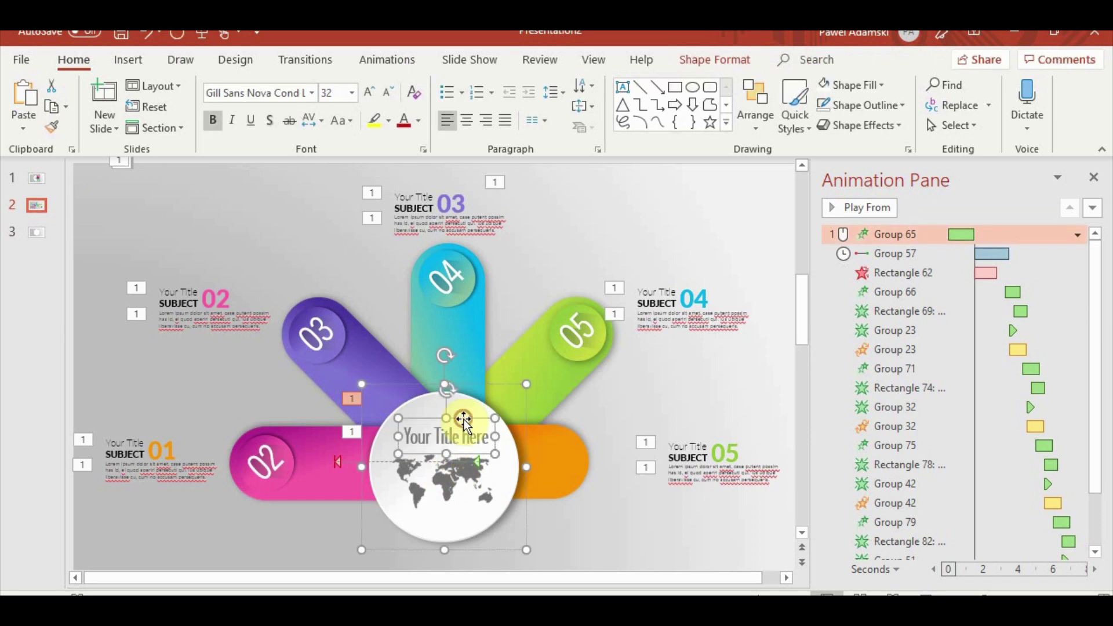
{"action": "left_click", "coordinate": [469, 494]}
{"action": "left_click", "coordinate": [32, 232]}
{"action": "key", "text": "ctrl+v"}
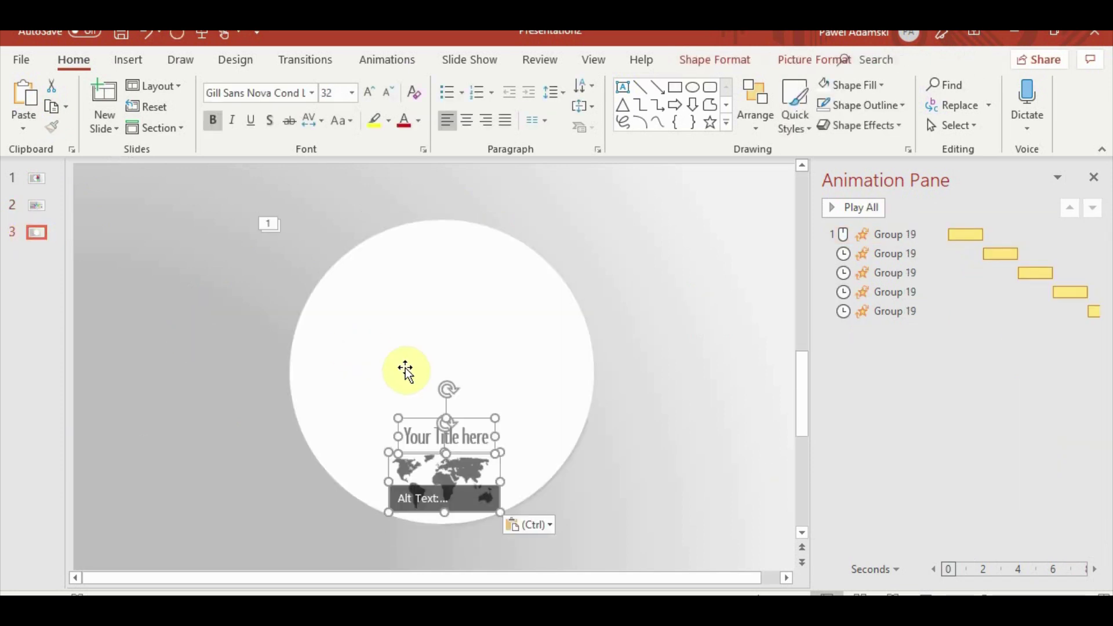
{"action": "left_click_drag", "start_coordinate": [465, 428], "coordinate": [394, 317]}
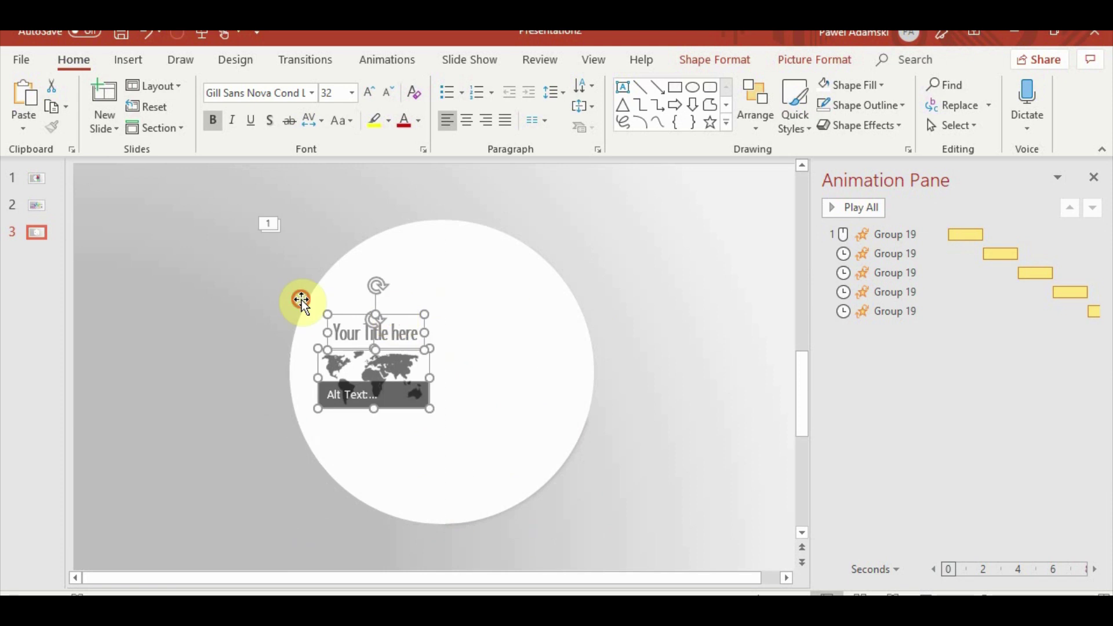
- Move the title higher and the world map lower inside the circle
{"action": "left_click", "coordinate": [392, 315]}
{"action": "left_click_drag", "start_coordinate": [394, 316], "coordinate": [395, 291]}
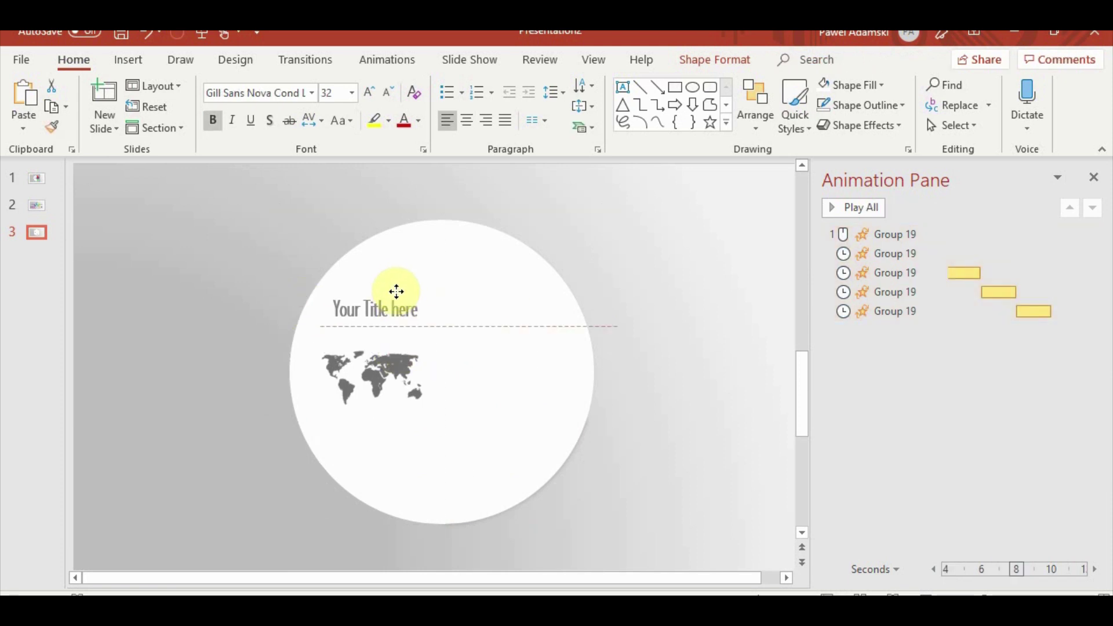
{"action": "left_click", "coordinate": [171, 376]}
{"action": "left_click", "coordinate": [362, 362]}
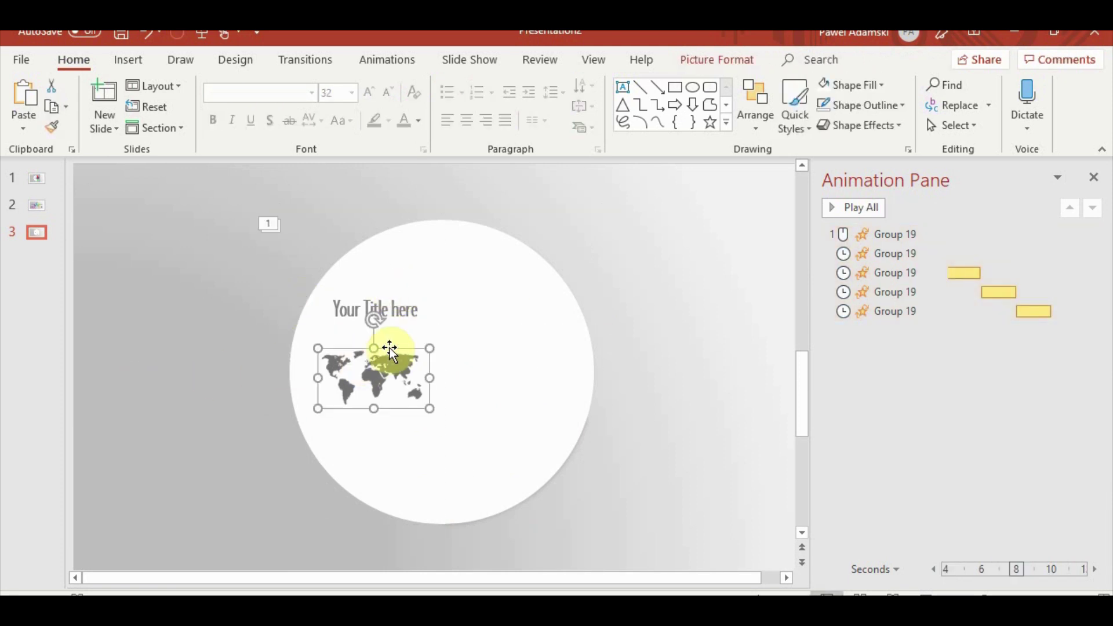
{"action": "left_click_drag", "start_coordinate": [390, 348], "coordinate": [389, 381]}
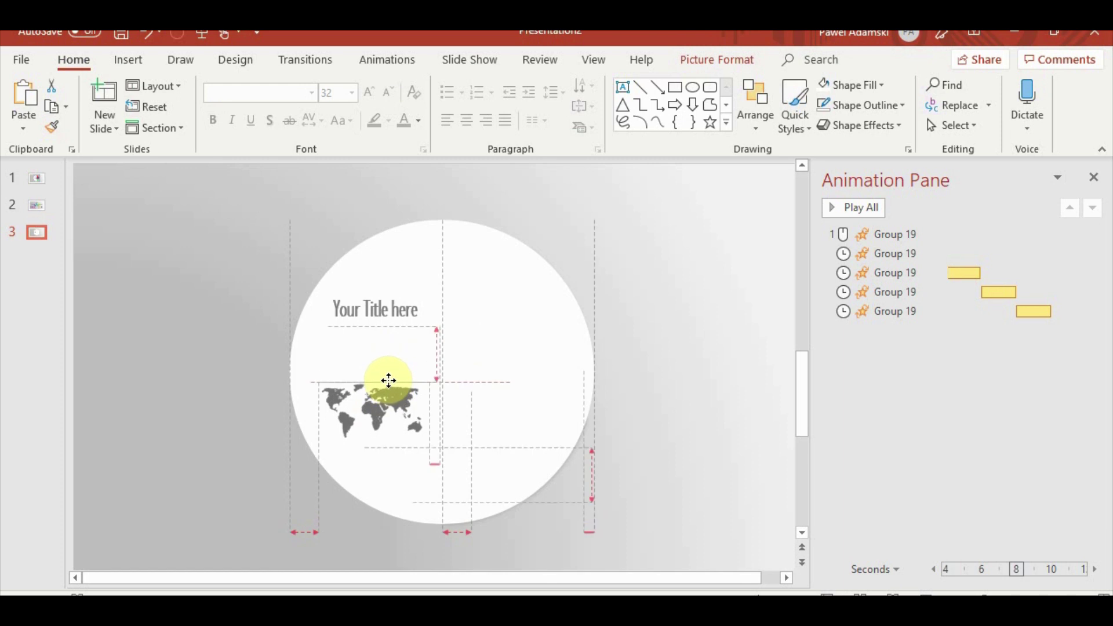
{"action": "left_click", "coordinate": [309, 384]}
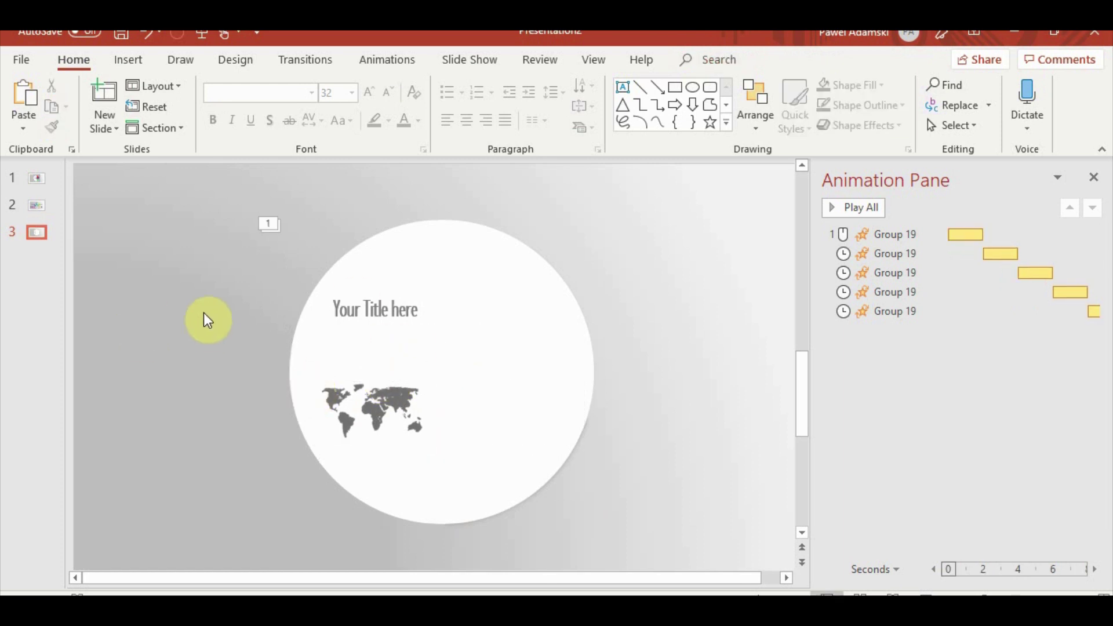
- Draw a blue rectangle and duplicate it into bar segments
{"action": "left_click", "coordinate": [131, 60]}
{"action": "left_click", "coordinate": [287, 123]}
{"action": "left_click", "coordinate": [327, 175]}
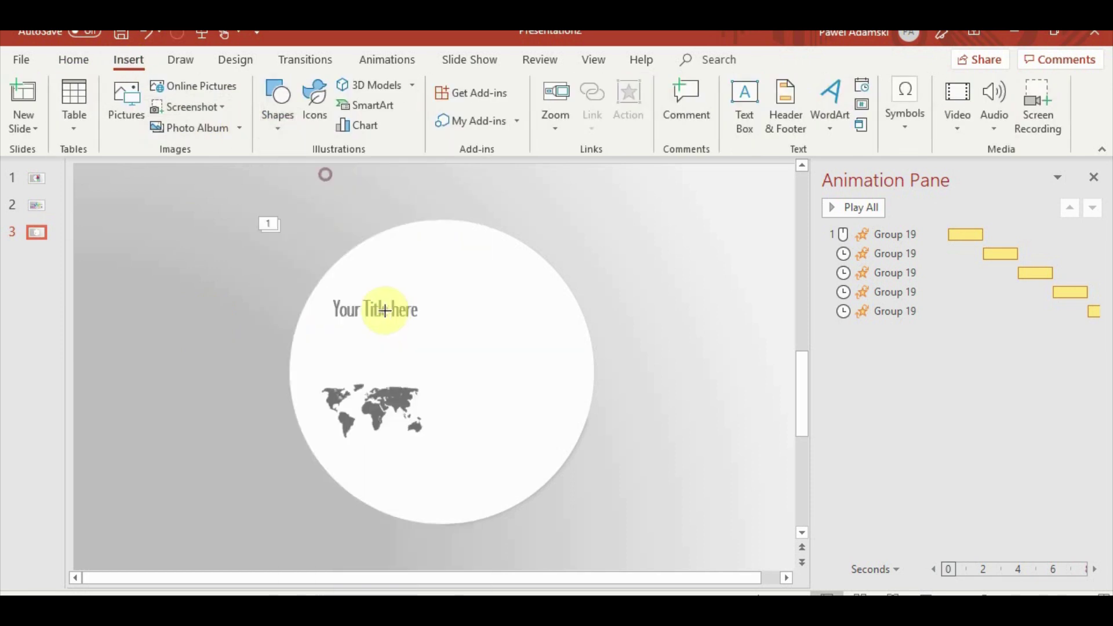
{"action": "mouse_move", "coordinate": [385, 311]}
{"action": "left_mouse_down"}
{"action": "mouse_move", "coordinate": [481, 331]}
{"action": "mouse_move", "coordinate": [454, 323]}
{"action": "mouse_move", "coordinate": [739, 331]}
{"action": "mouse_move", "coordinate": [376, 244]}
{"action": "mouse_move", "coordinate": [658, 213]}
{"action": "left_mouse_up"}
{"action": "key", "text": "ctrl+c"}
{"action": "key", "text": "ctrl+v"}
{"action": "left_click", "coordinate": [666, 332], "text": "shift"}
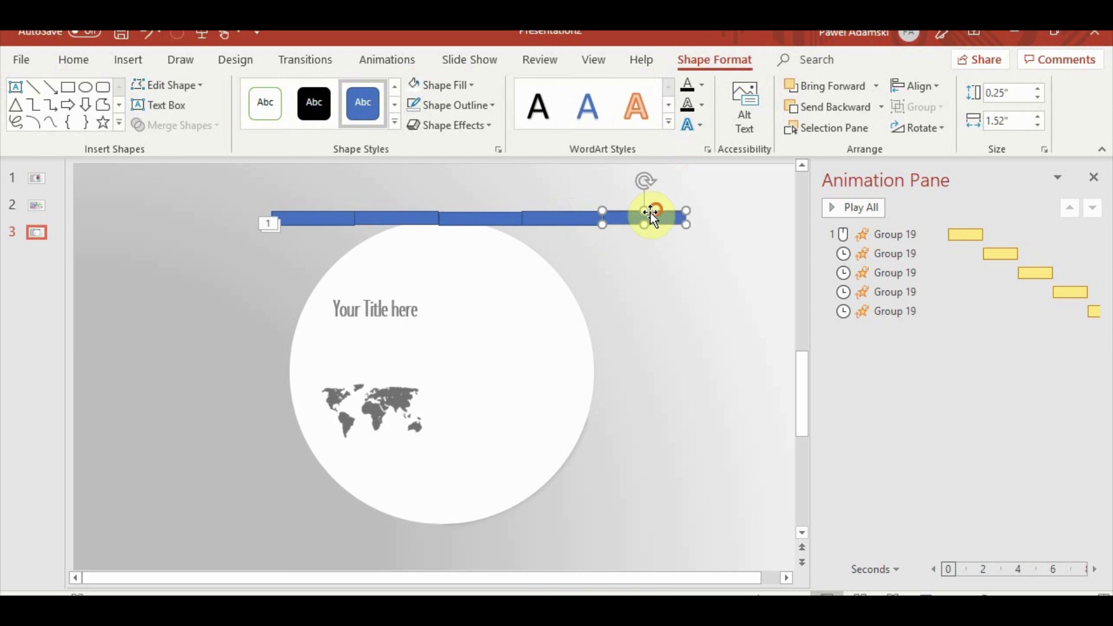
- Align the blue bar segments along their tops
{"action": "left_click", "coordinate": [563, 218], "text": "shift"}
{"action": "left_click", "coordinate": [480, 218], "text": "shift"}
{"action": "left_click", "coordinate": [397, 218], "text": "shift"}
{"action": "left_click", "coordinate": [315, 220], "text": "shift"}
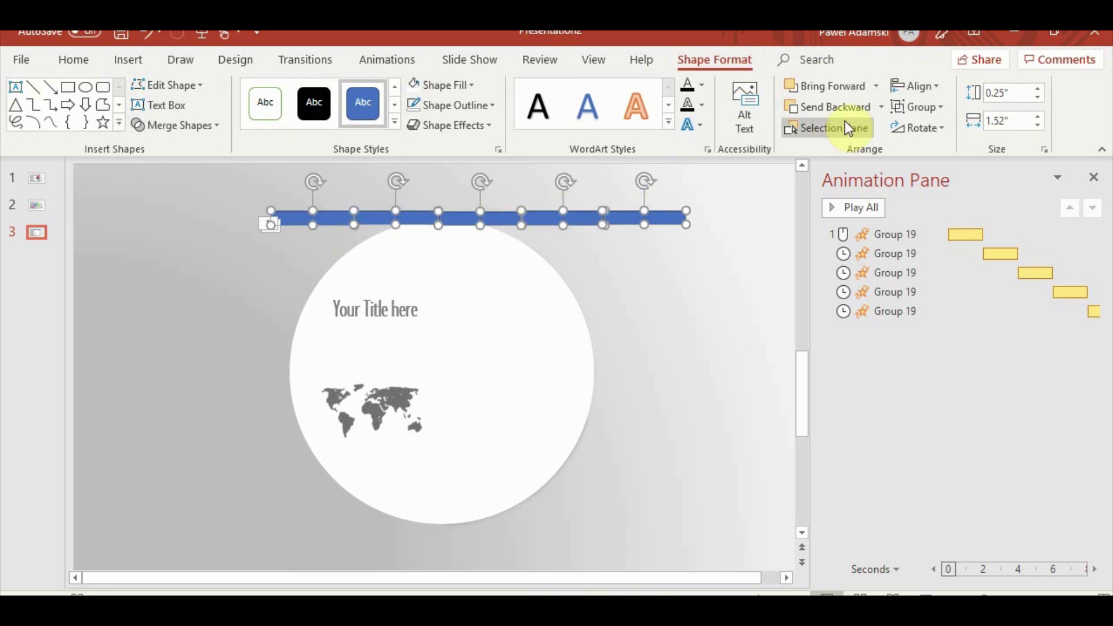
{"action": "left_click", "coordinate": [922, 86]}
{"action": "left_click", "coordinate": [972, 188]}
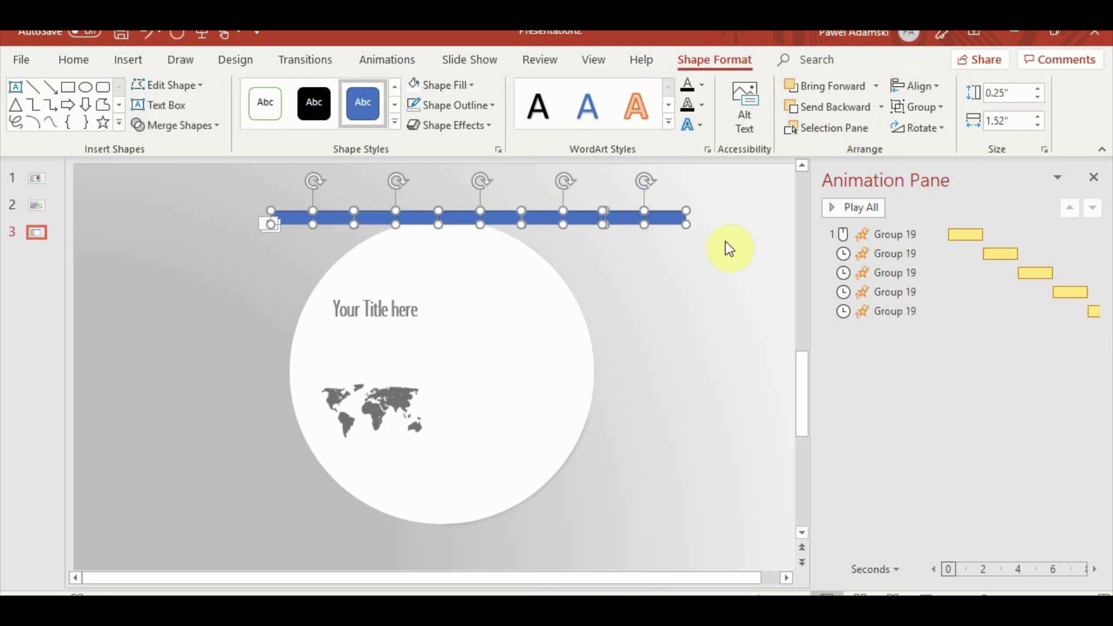
{"action": "left_click", "coordinate": [635, 291]}
- Group the five segments and shrink the bar to sit just below the title, nudging the map right
{"action": "left_click", "coordinate": [586, 218]}
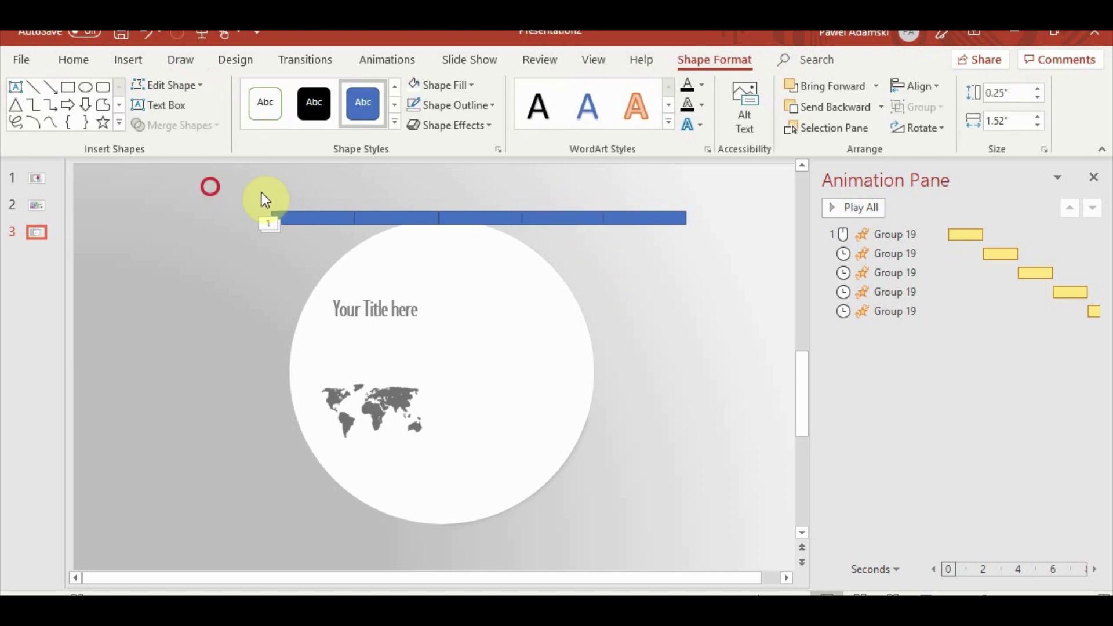
{"action": "left_click_drag", "start_coordinate": [261, 199], "coordinate": [757, 263]}
{"action": "key", "text": "ctrl+g"}
{"action": "mouse_move", "coordinate": [696, 200]}
{"action": "left_mouse_down"}
{"action": "mouse_move", "coordinate": [375, 219]}
{"action": "mouse_move", "coordinate": [385, 330]}
{"action": "left_mouse_up"}
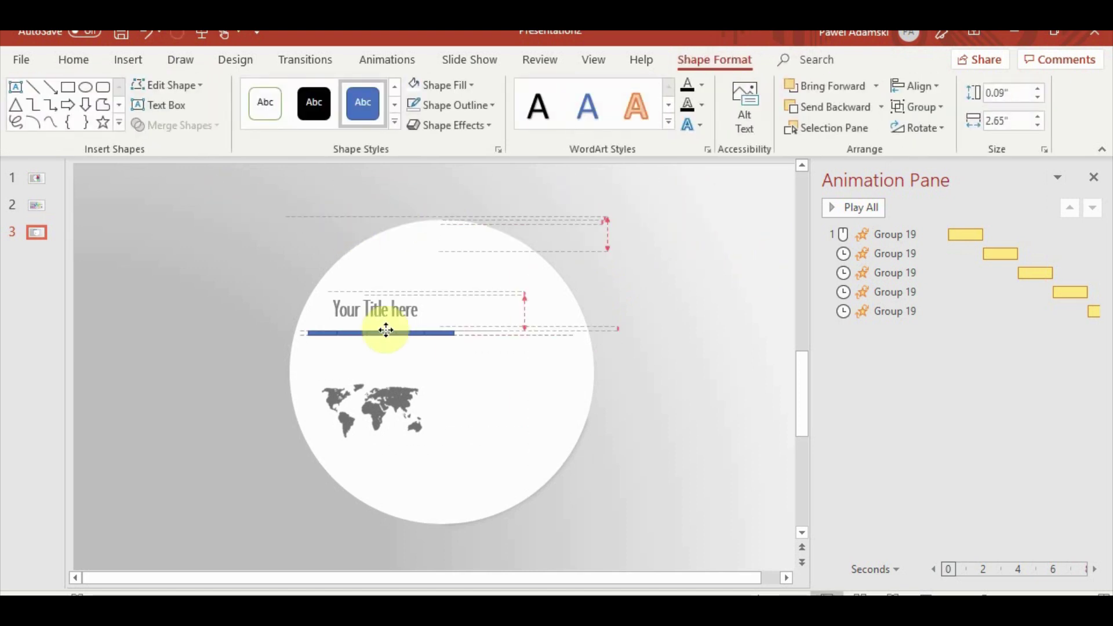
{"action": "scroll", "coordinate": [416, 356], "scroll_direction": "up", "scroll_amount": 5}
{"action": "scroll", "coordinate": [627, 375], "scroll_direction": "up", "scroll_amount": 5}
{"action": "mouse_move", "coordinate": [659, 376]}
{"action": "left_mouse_down"}
{"action": "mouse_move", "coordinate": [485, 366]}
{"action": "mouse_move", "coordinate": [480, 390]}
{"action": "mouse_move", "coordinate": [556, 401]}
{"action": "mouse_move", "coordinate": [542, 395]}
{"action": "left_mouse_up"}
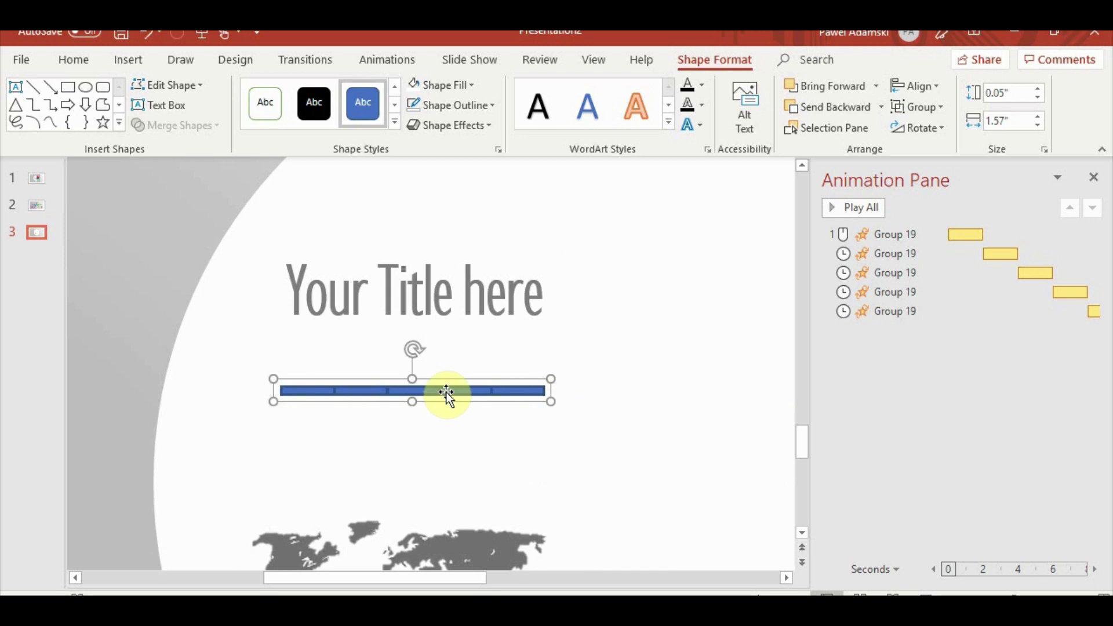
{"action": "left_click_drag", "start_coordinate": [447, 392], "coordinate": [448, 387]}
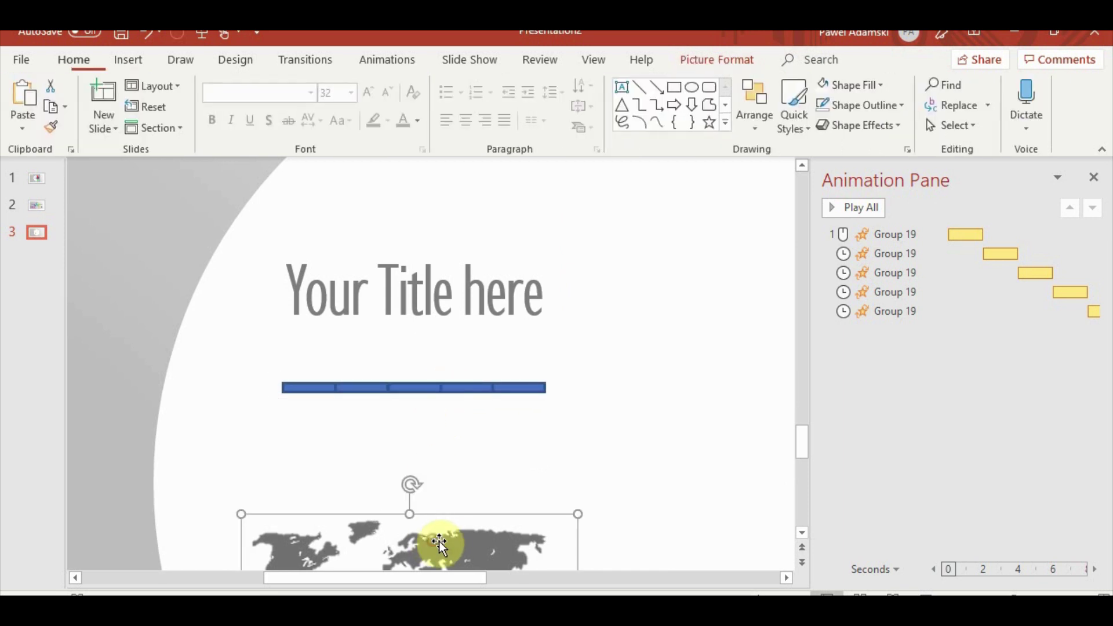
{"action": "left_click_drag", "start_coordinate": [435, 544], "coordinate": [462, 539]}
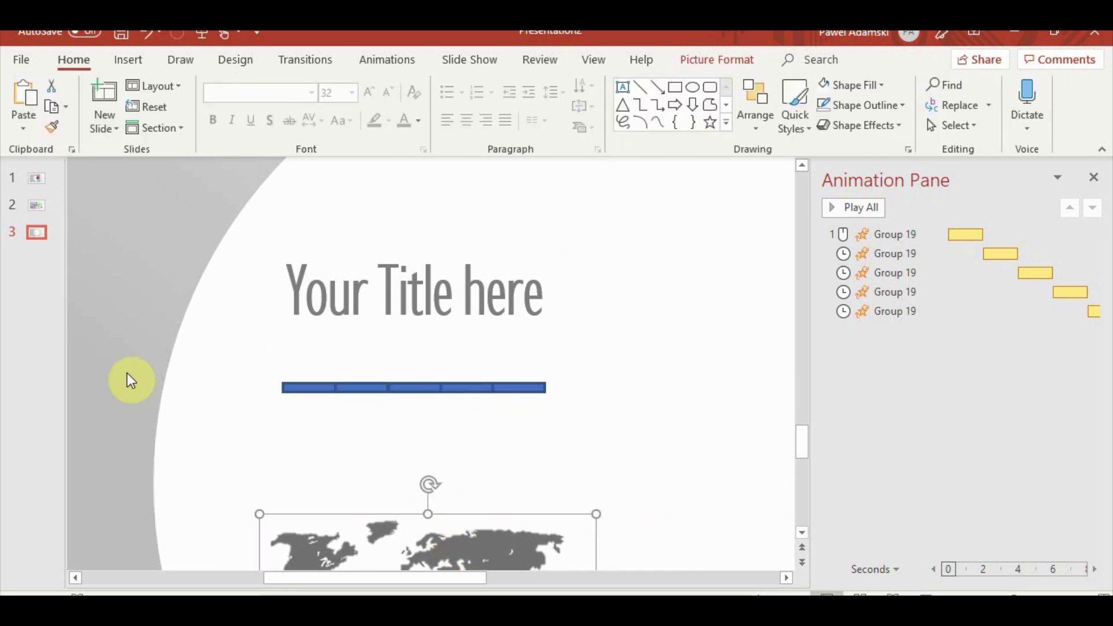
- Ungroup the blue bar back into separate segments
{"action": "left_click", "coordinate": [313, 395]}
{"action": "left_click", "coordinate": [312, 387]}
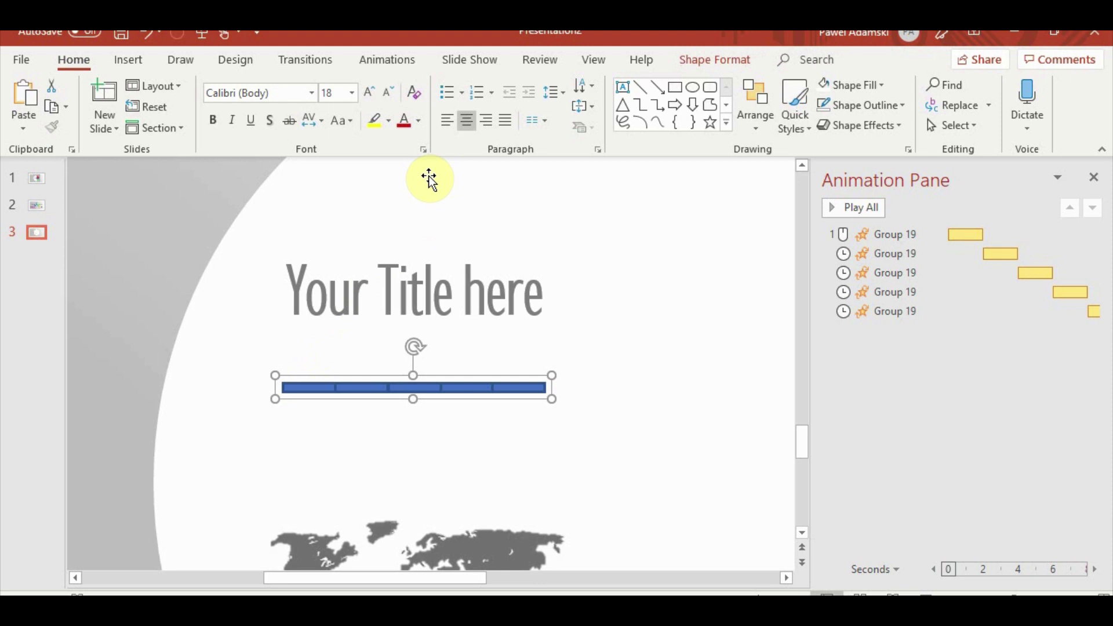
{"action": "right_click", "coordinate": [440, 387]}
{"action": "mouse_move", "coordinate": [489, 166]}
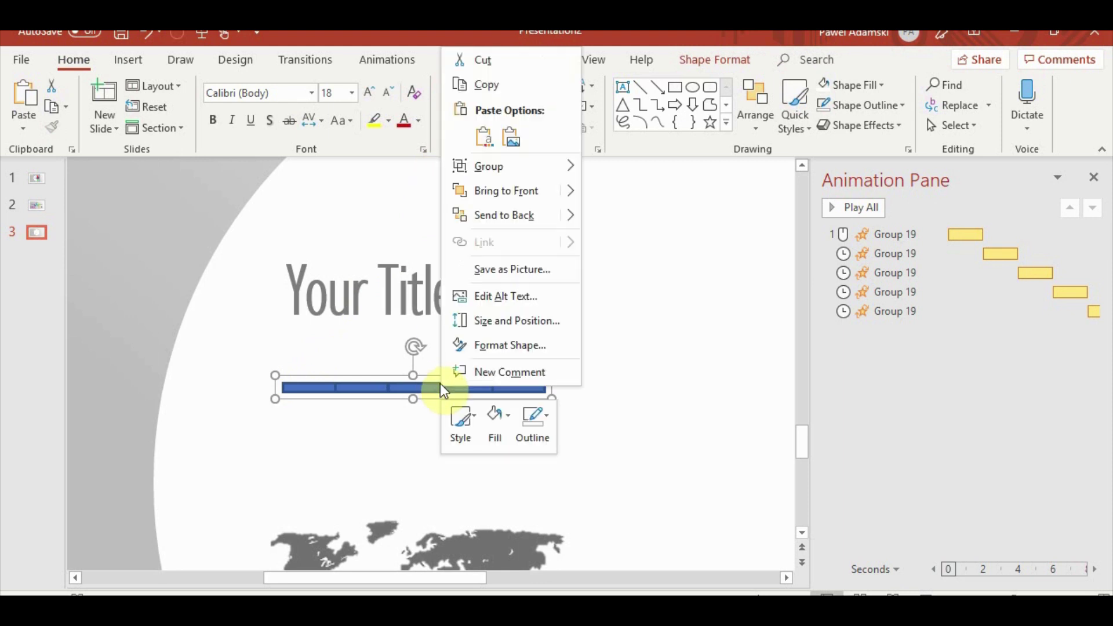
{"action": "left_click", "coordinate": [619, 222]}
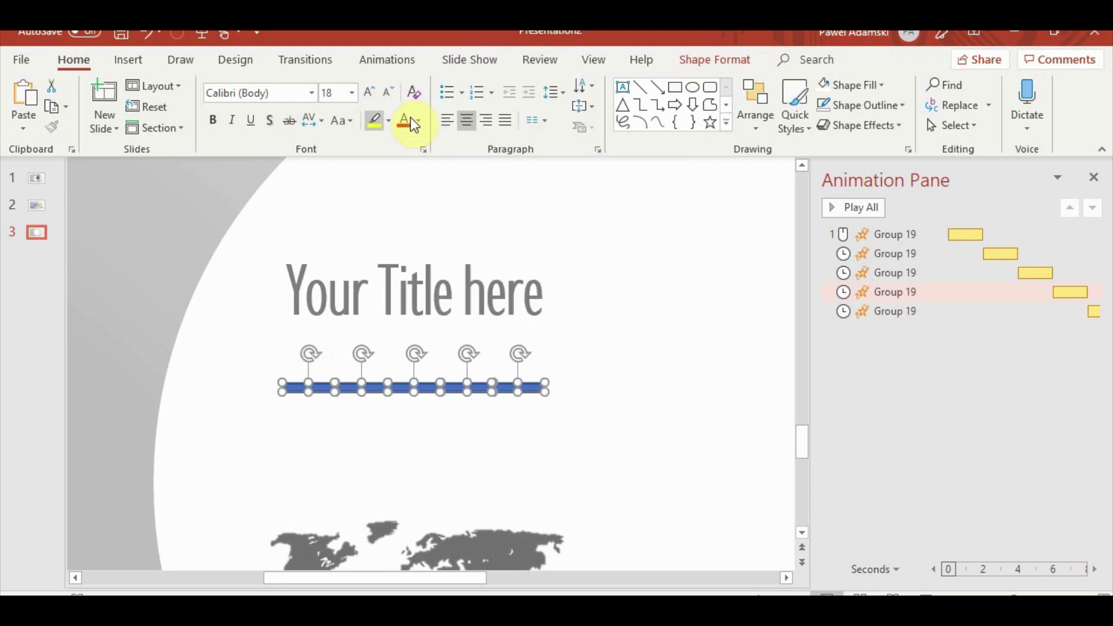
{"action": "left_click", "coordinate": [737, 57]}
- Fill the first bar segment orange and the second pink
{"action": "left_click", "coordinate": [130, 378]}
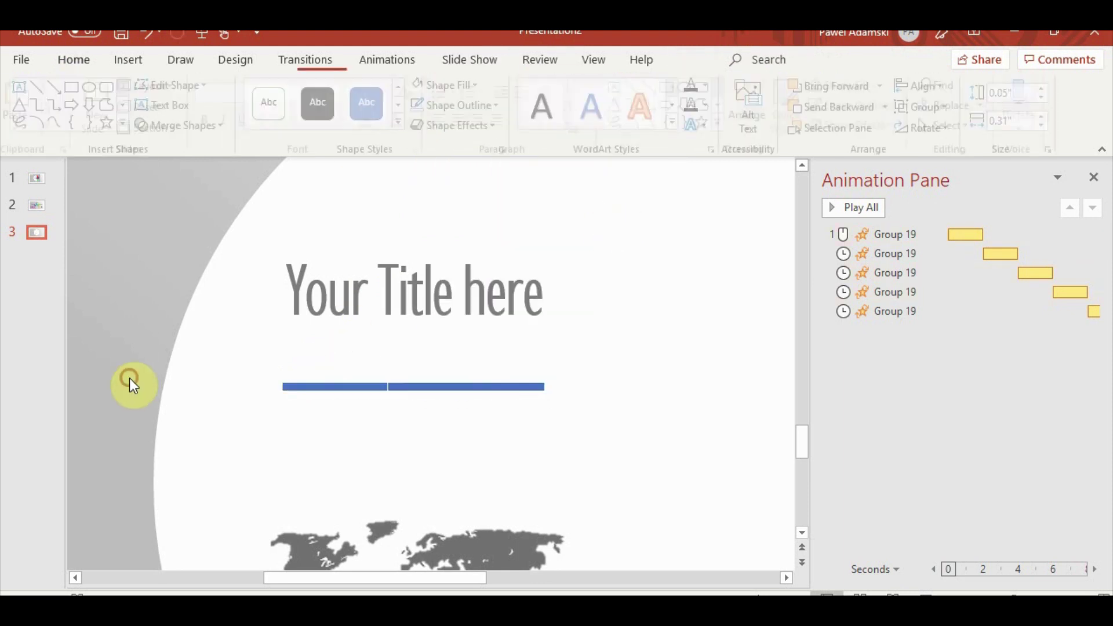
{"action": "left_click", "coordinate": [302, 395]}
{"action": "left_click", "coordinate": [304, 387]}
{"action": "left_click", "coordinate": [359, 387], "text": "shift"}
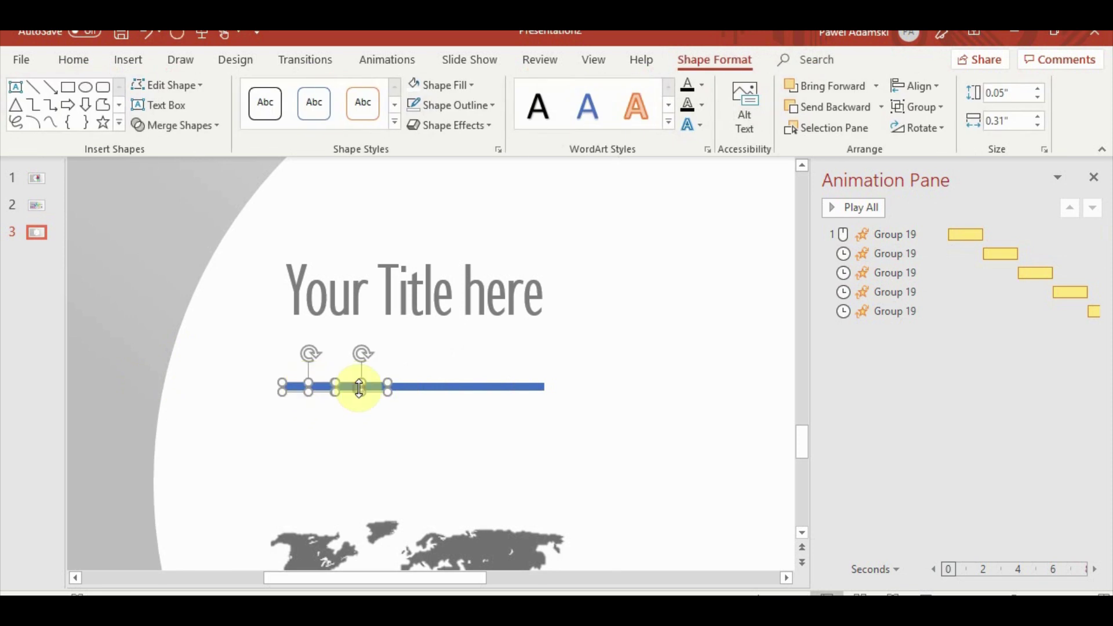
{"action": "left_click", "coordinate": [332, 419]}
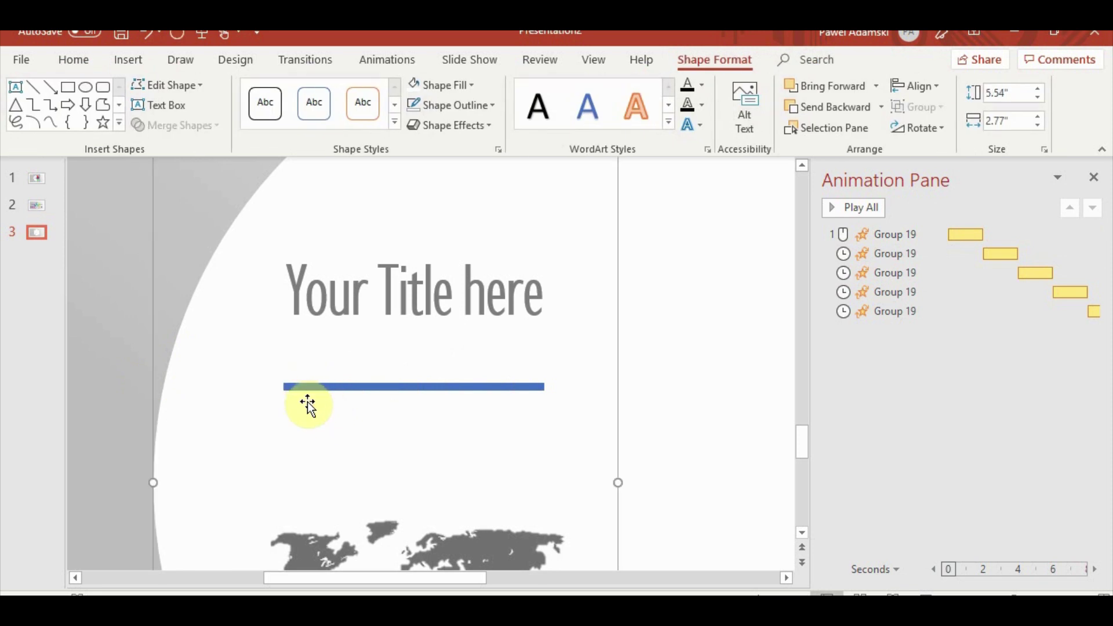
{"action": "left_click", "coordinate": [307, 386]}
{"action": "left_click", "coordinate": [468, 85]}
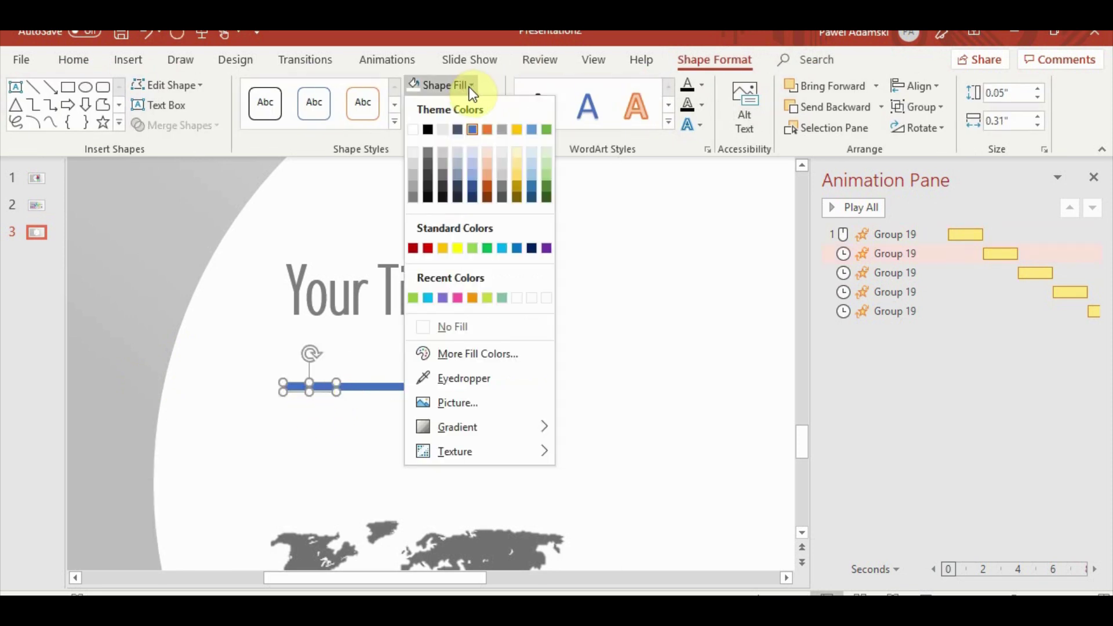
{"action": "left_click", "coordinate": [475, 300]}
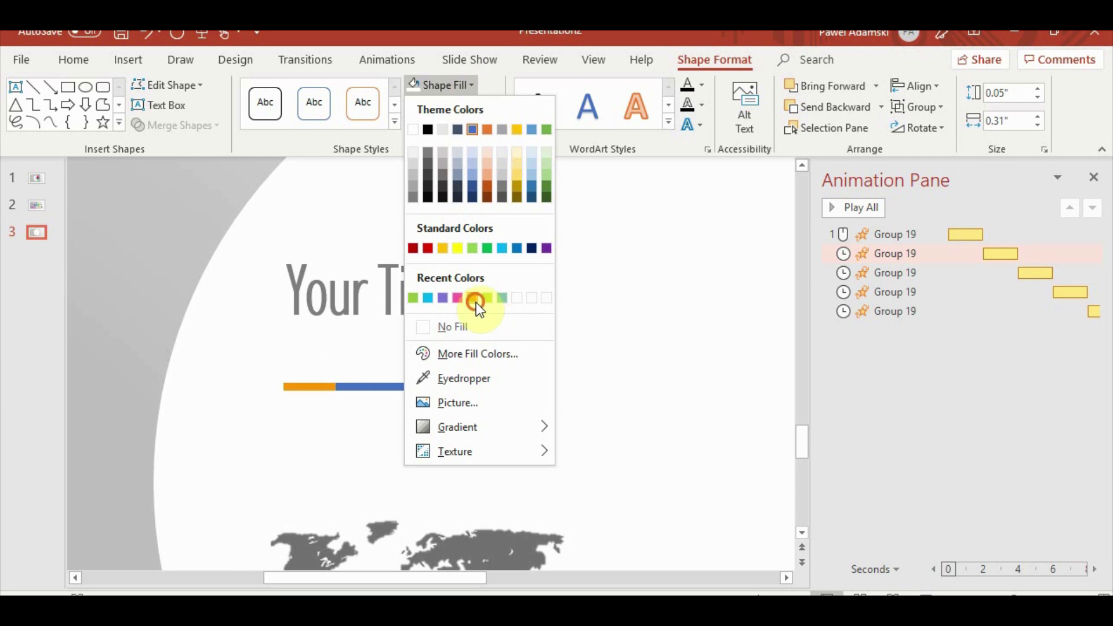
{"action": "left_click", "coordinate": [369, 393]}
{"action": "left_click", "coordinate": [363, 386]}
{"action": "left_click", "coordinate": [467, 86]}
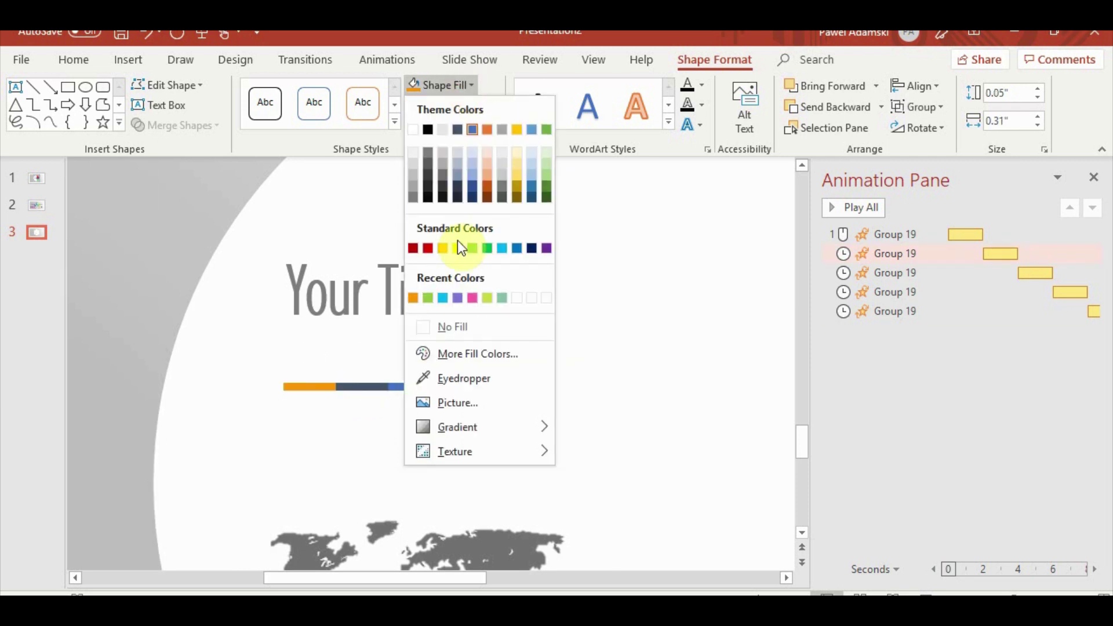
{"action": "left_click", "coordinate": [472, 298]}
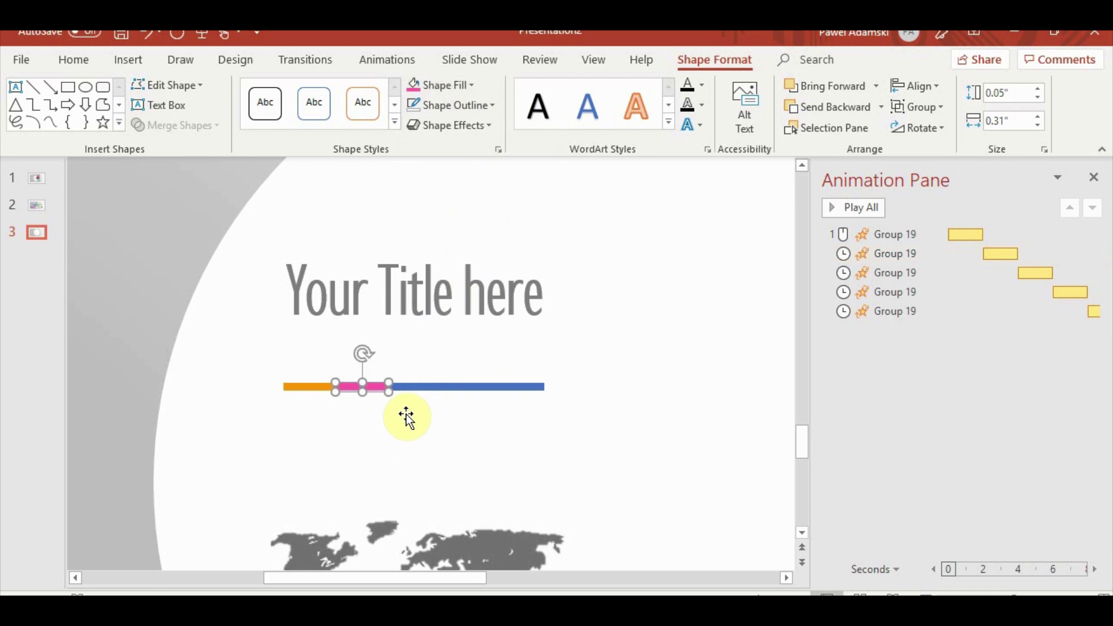
- Fill the third, fourth and fifth segments purple, cyan and green
{"action": "left_click", "coordinate": [409, 387]}
{"action": "left_click", "coordinate": [465, 85]}
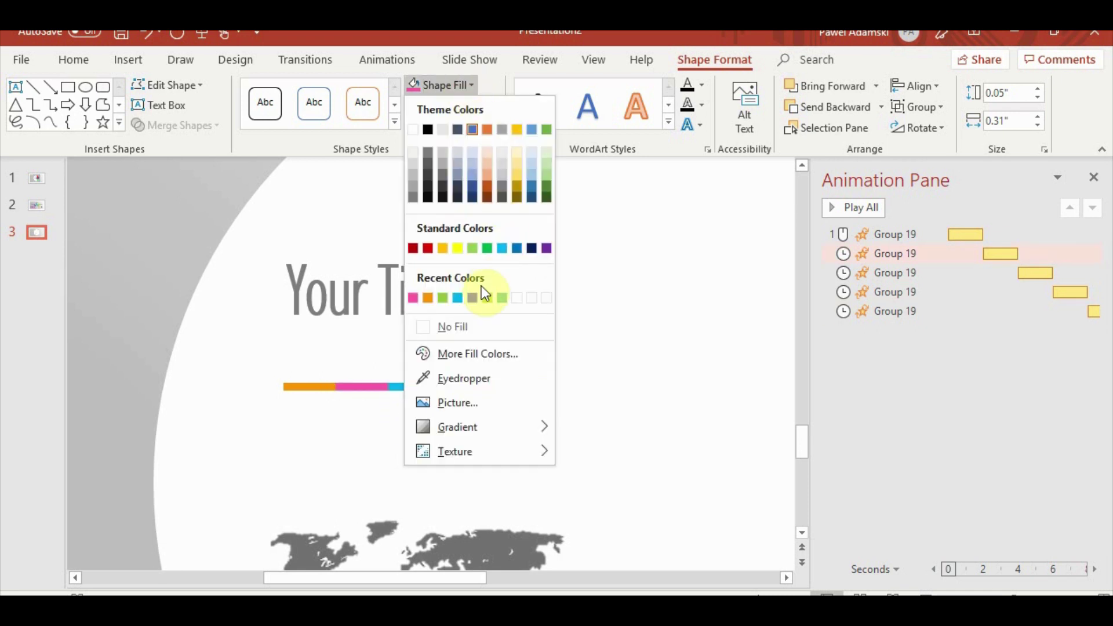
{"action": "left_click", "coordinate": [472, 298]}
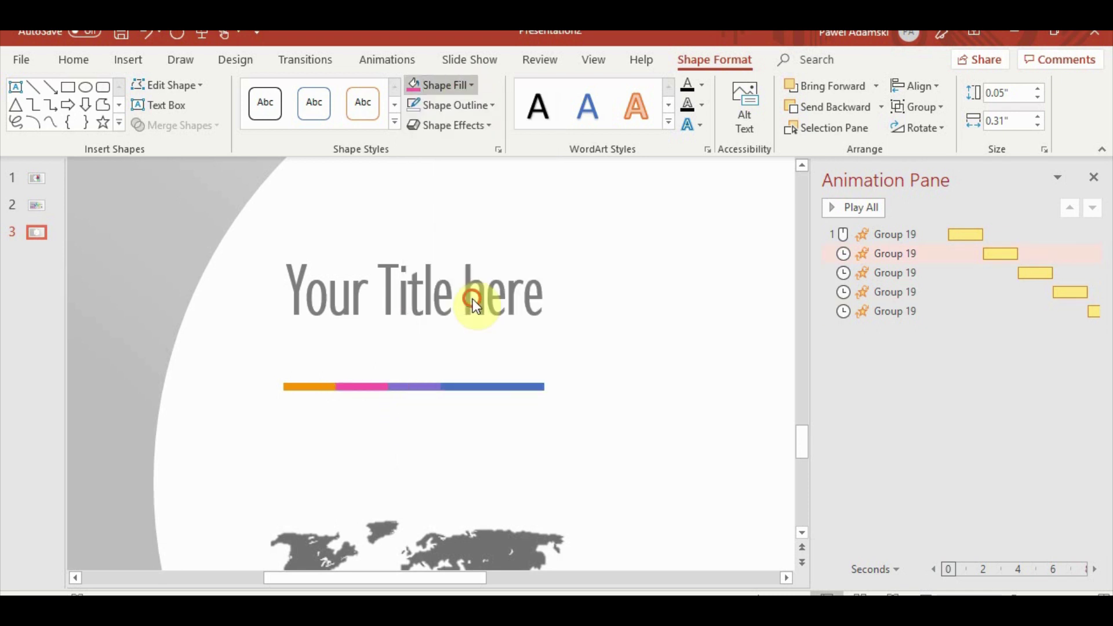
{"action": "left_click", "coordinate": [475, 385]}
{"action": "left_click", "coordinate": [470, 87]}
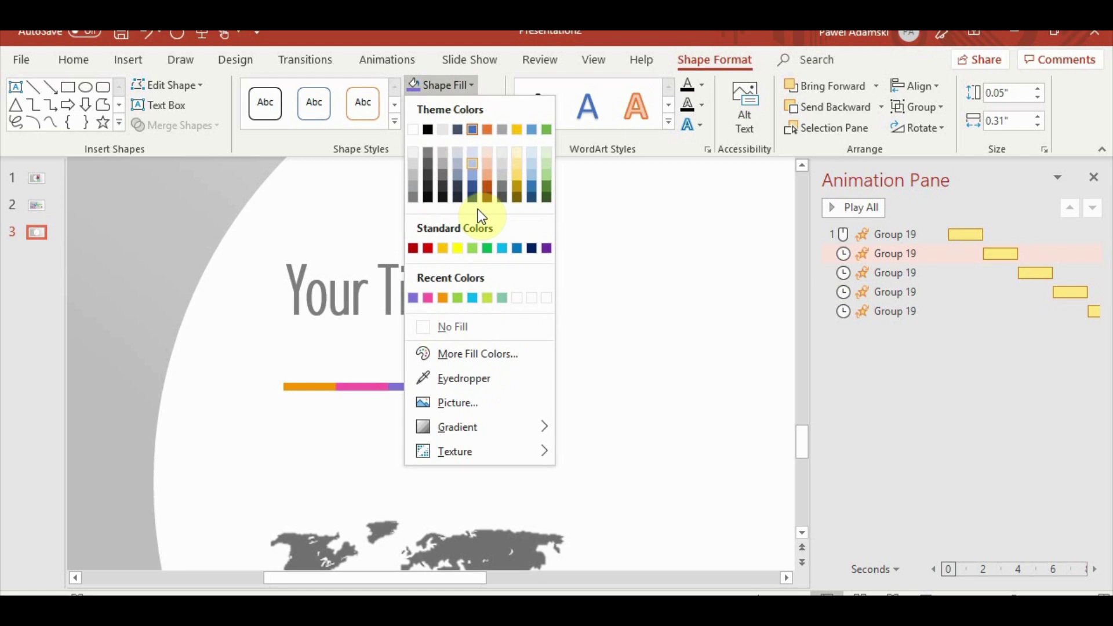
{"action": "left_click", "coordinate": [473, 297]}
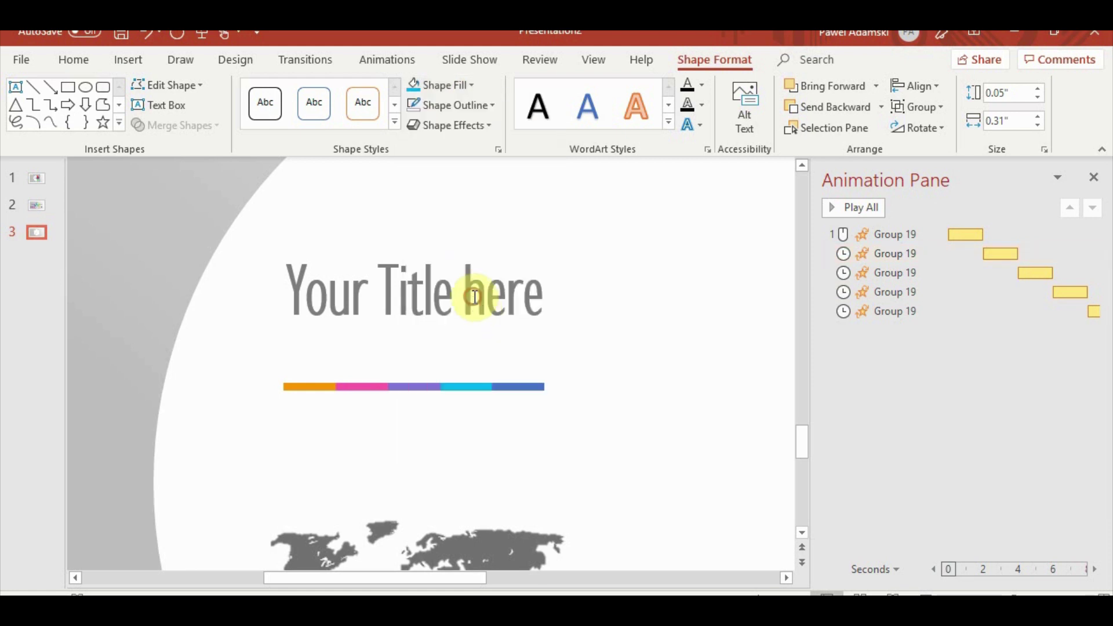
{"action": "left_click", "coordinate": [518, 385]}
{"action": "left_click", "coordinate": [464, 85]}
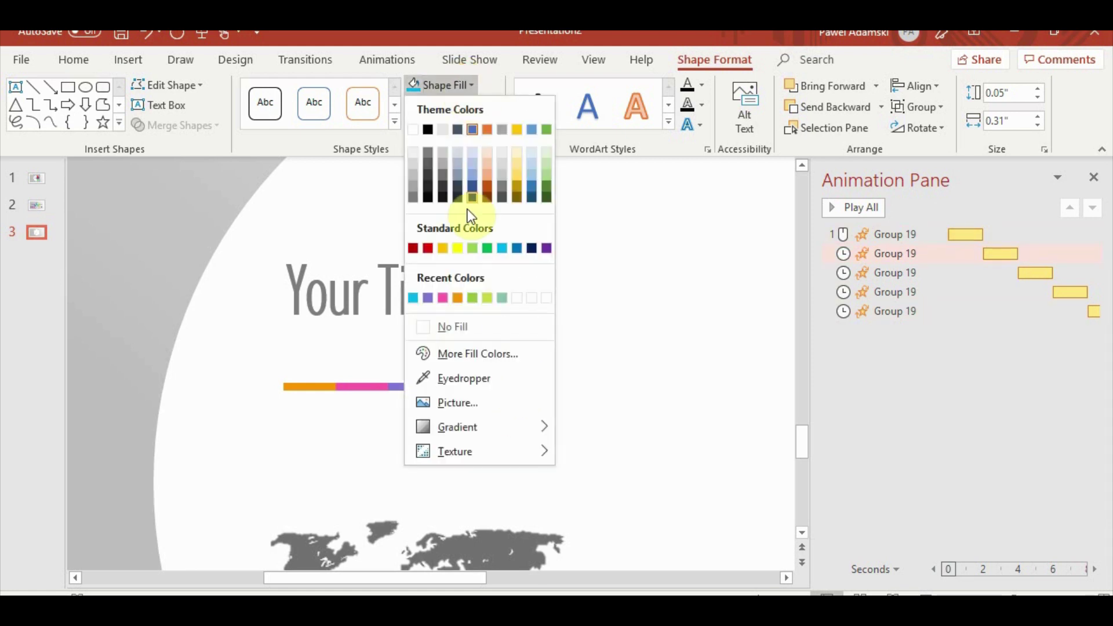
{"action": "left_click", "coordinate": [472, 298]}
{"action": "left_click", "coordinate": [161, 426]}
- Marquee-select the five-colour bar and move it up just beneath the 'Your Title here' heading
{"action": "left_click", "coordinate": [159, 409]}
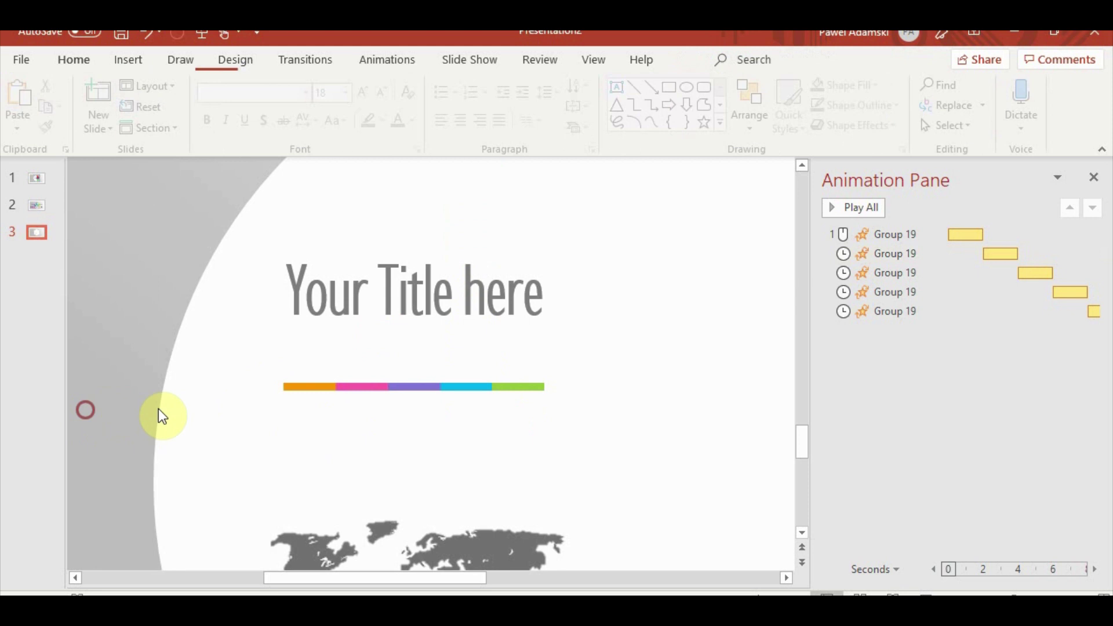
{"action": "scroll", "coordinate": [220, 401], "scroll_direction": "down", "scroll_amount": 3}
{"action": "scroll", "coordinate": [225, 409], "scroll_direction": "down", "scroll_amount": 2}
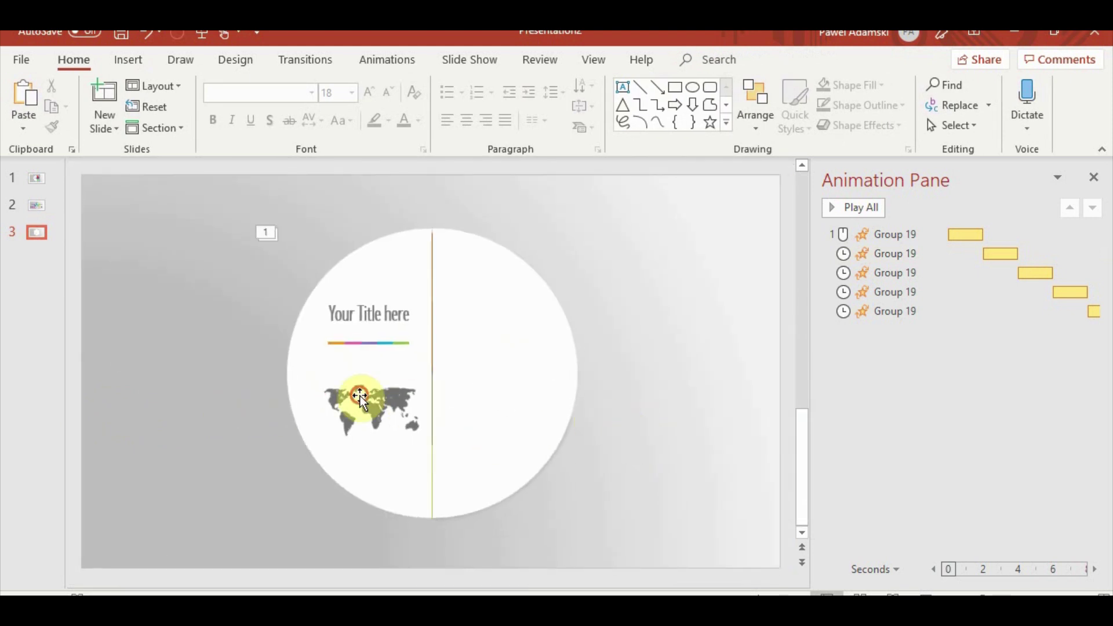
{"action": "left_click", "coordinate": [360, 395]}
{"action": "left_click", "coordinate": [373, 343]}
{"action": "mouse_move", "coordinate": [237, 312]}
{"action": "left_mouse_down"}
{"action": "mouse_move", "coordinate": [389, 372]}
{"action": "mouse_move", "coordinate": [409, 354]}
{"action": "left_mouse_up"}
{"action": "left_click", "coordinate": [36, 204]}
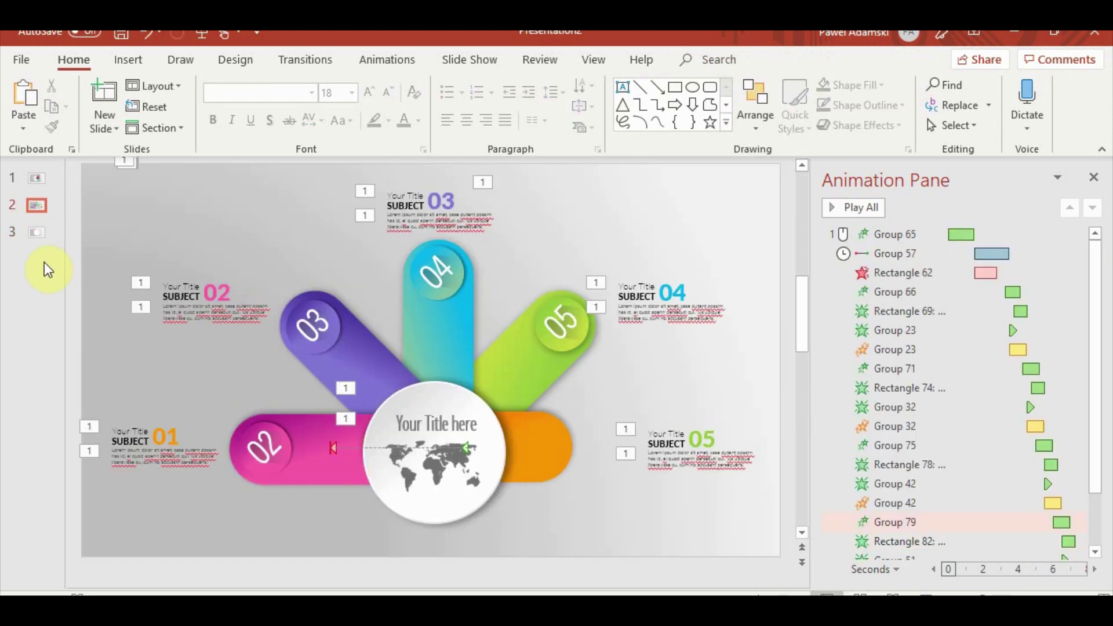
{"action": "key", "text": "Down"}
{"action": "left_click_drag", "start_coordinate": [271, 338], "coordinate": [437, 368]}
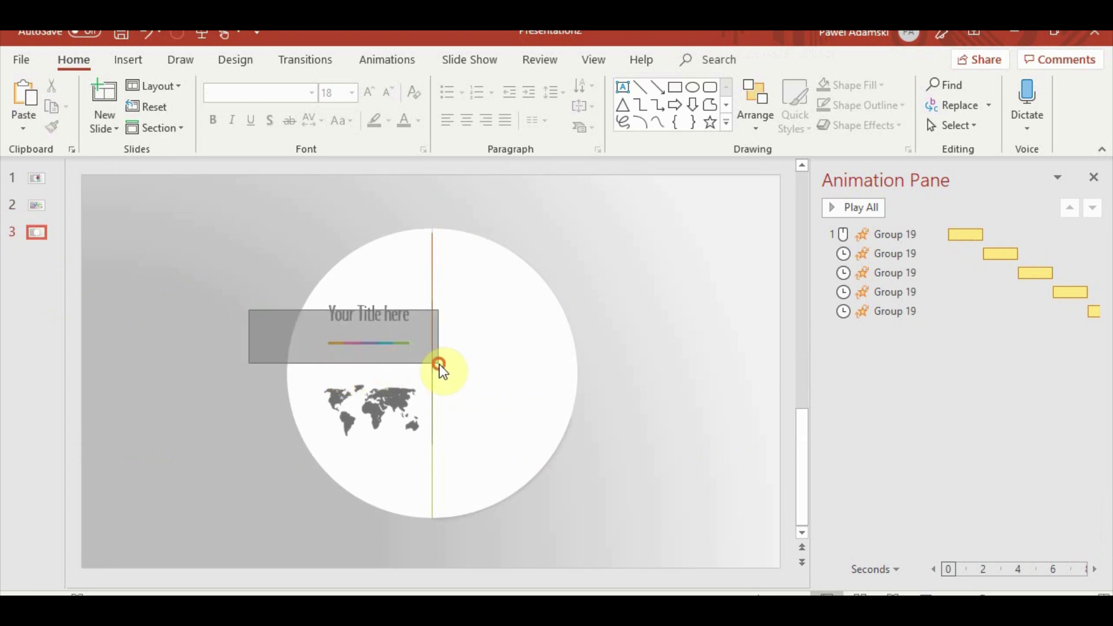
{"action": "scroll", "coordinate": [454, 383], "scroll_direction": "up", "scroll_amount": 3}
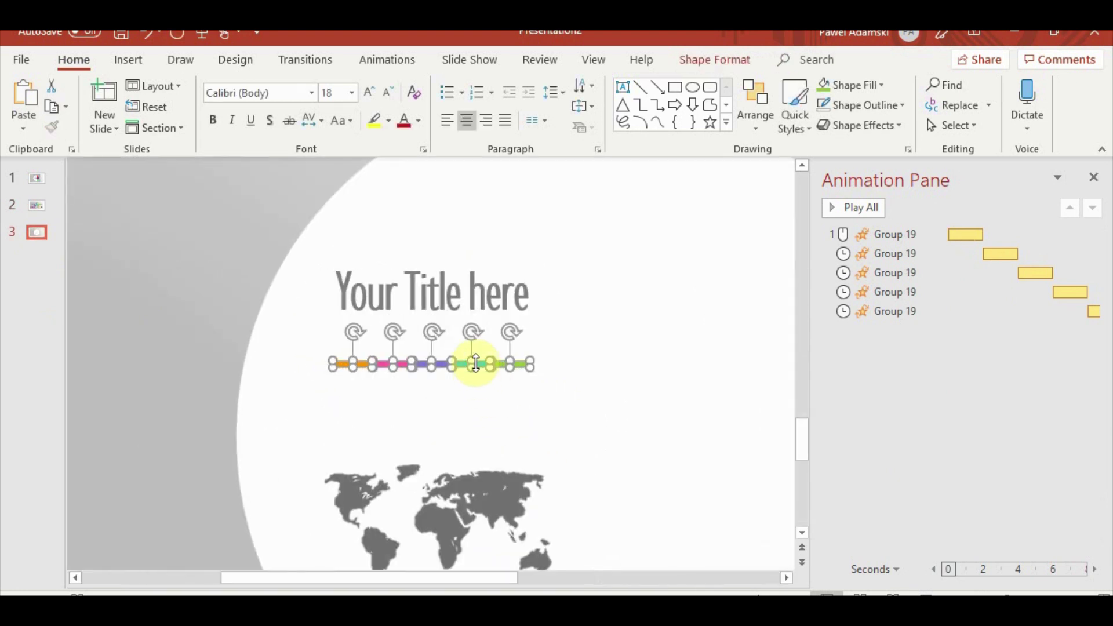
{"action": "left_click_drag", "start_coordinate": [481, 366], "coordinate": [482, 330]}
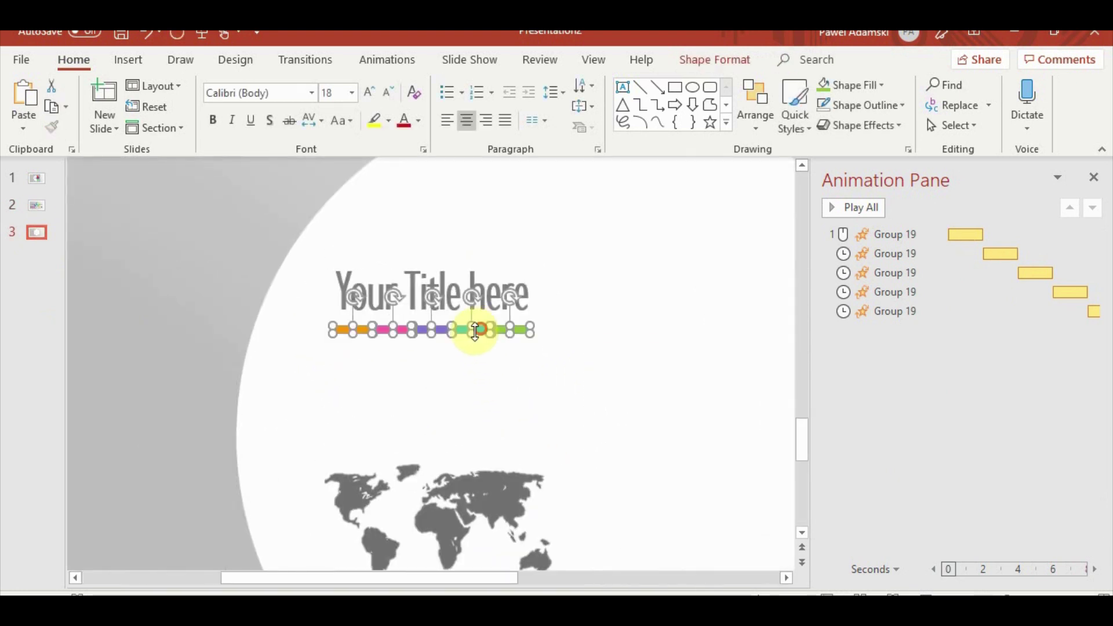
{"action": "left_click", "coordinate": [165, 432]}
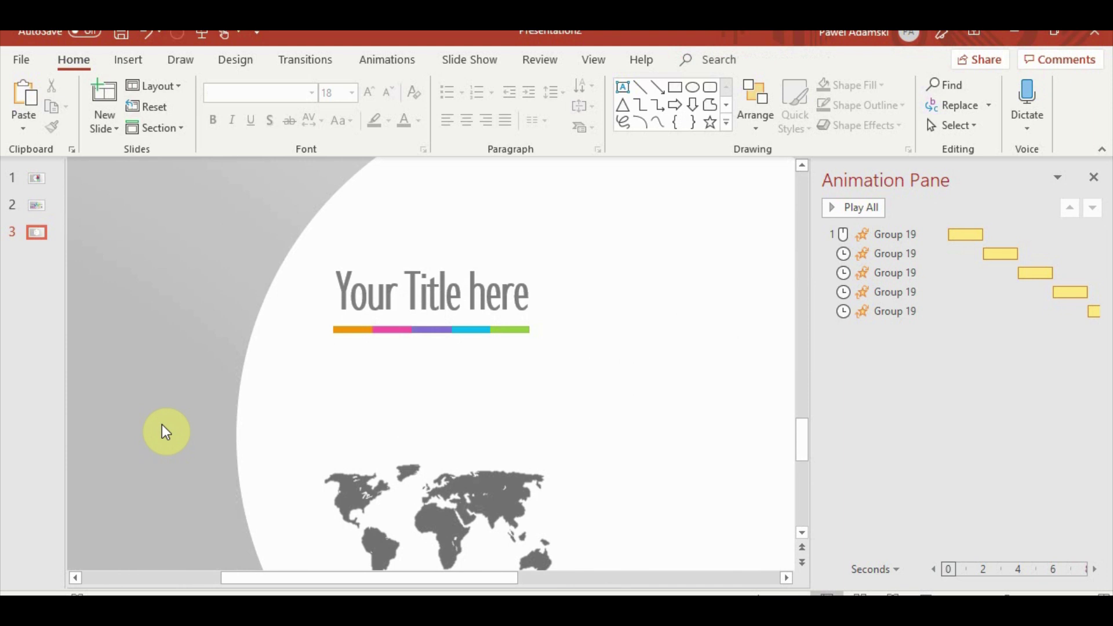
- Paste the Lorem ipsum text box and place it under the colour bar
{"action": "key", "text": "ctrl+v"}
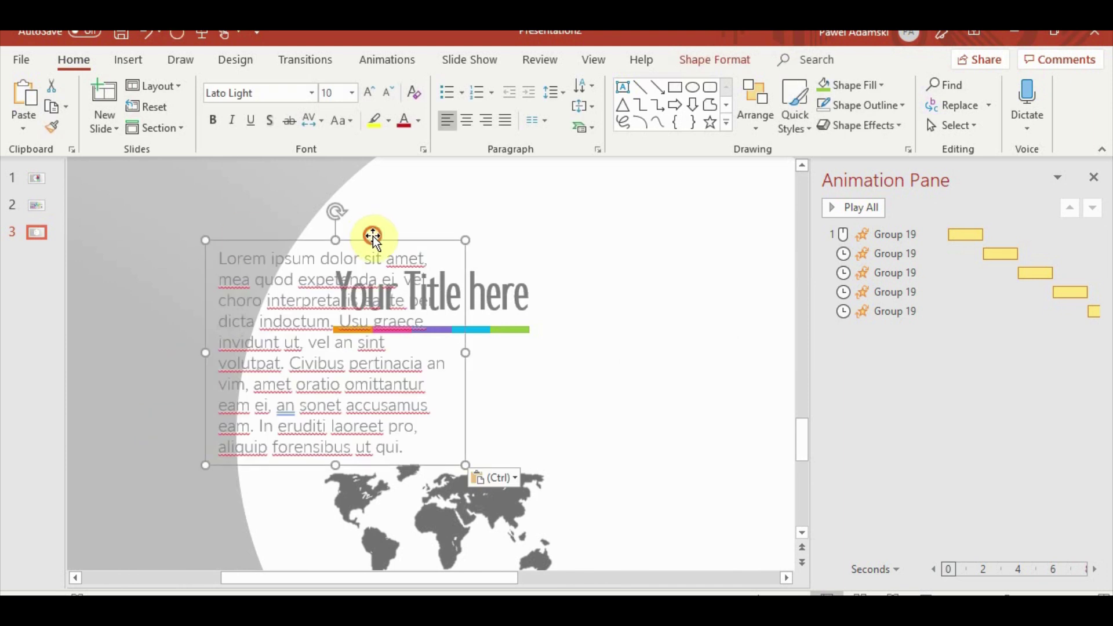
{"action": "left_click", "coordinate": [497, 350]}
{"action": "left_click", "coordinate": [281, 345]}
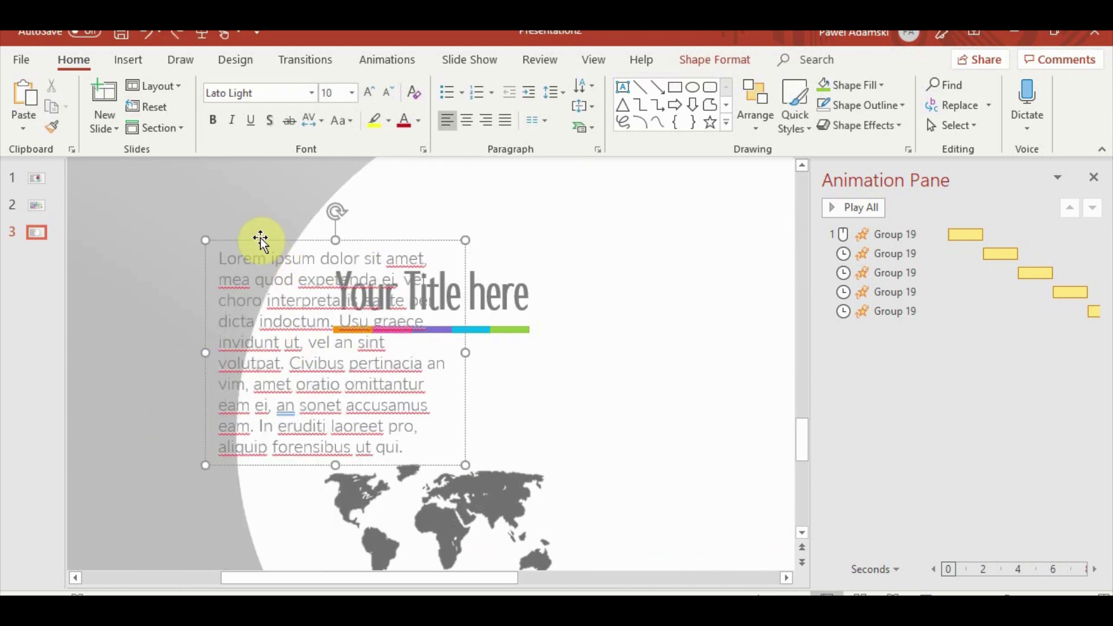
{"action": "left_click_drag", "start_coordinate": [260, 241], "coordinate": [378, 331]}
- Move the world map down below the paragraph
{"action": "scroll", "coordinate": [522, 490], "scroll_direction": "down", "scroll_amount": 3}
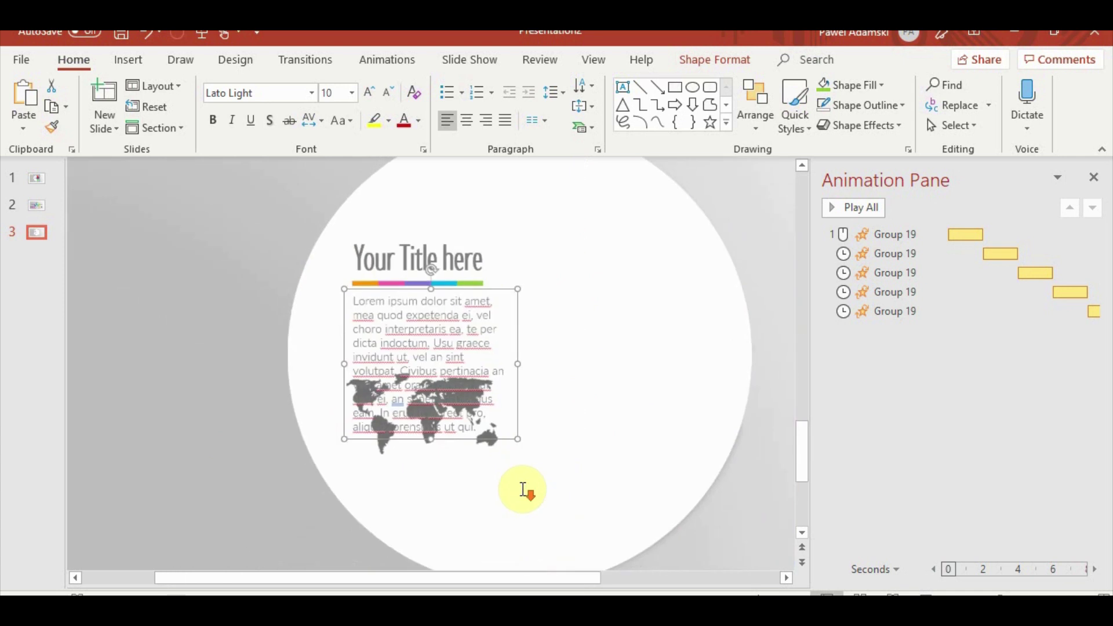
{"action": "left_click", "coordinate": [435, 455]}
{"action": "left_click_drag", "start_coordinate": [442, 367], "coordinate": [441, 401]}
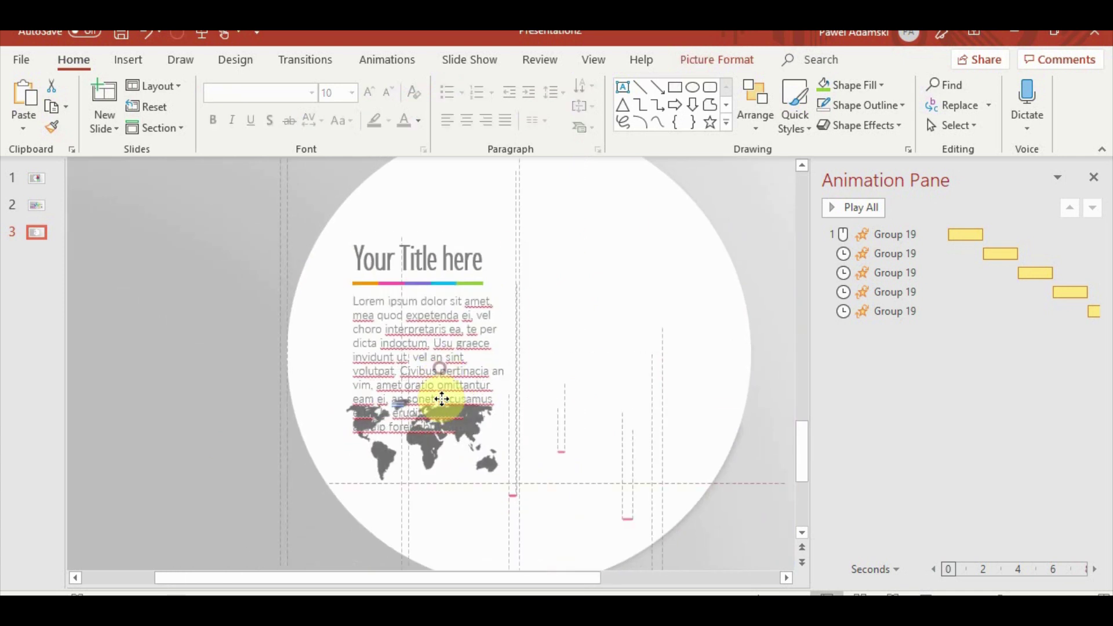
- Set the paragraph to 9 pt and delete its closing words
{"action": "left_click", "coordinate": [431, 357]}
{"action": "left_click", "coordinate": [493, 289]}
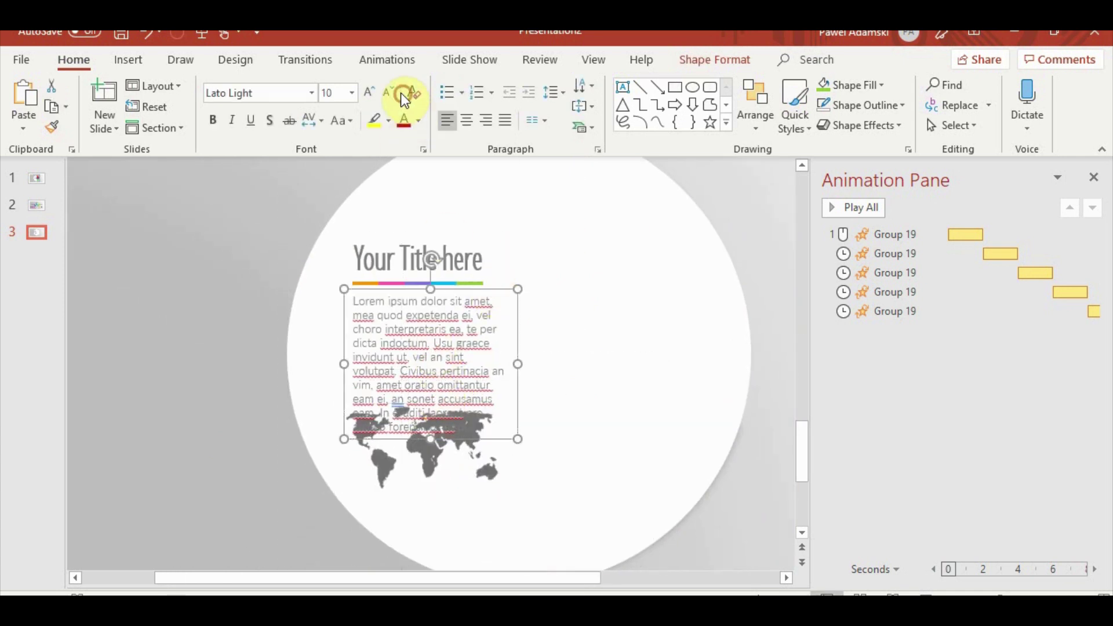
{"action": "left_click", "coordinate": [388, 93]}
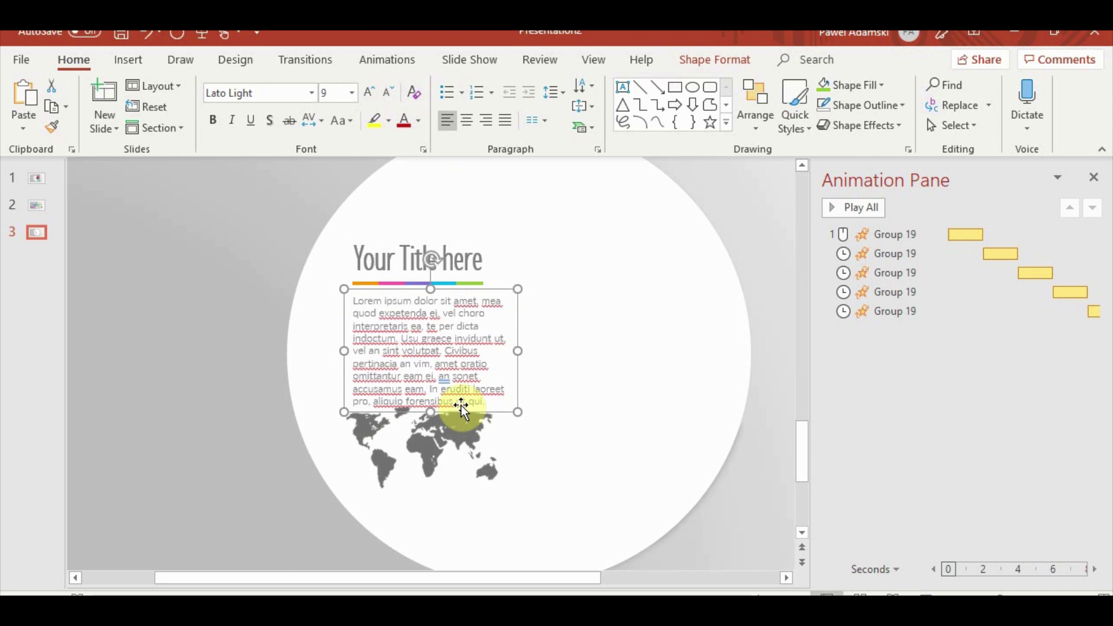
{"action": "left_click_drag", "start_coordinate": [432, 402], "coordinate": [414, 388]}
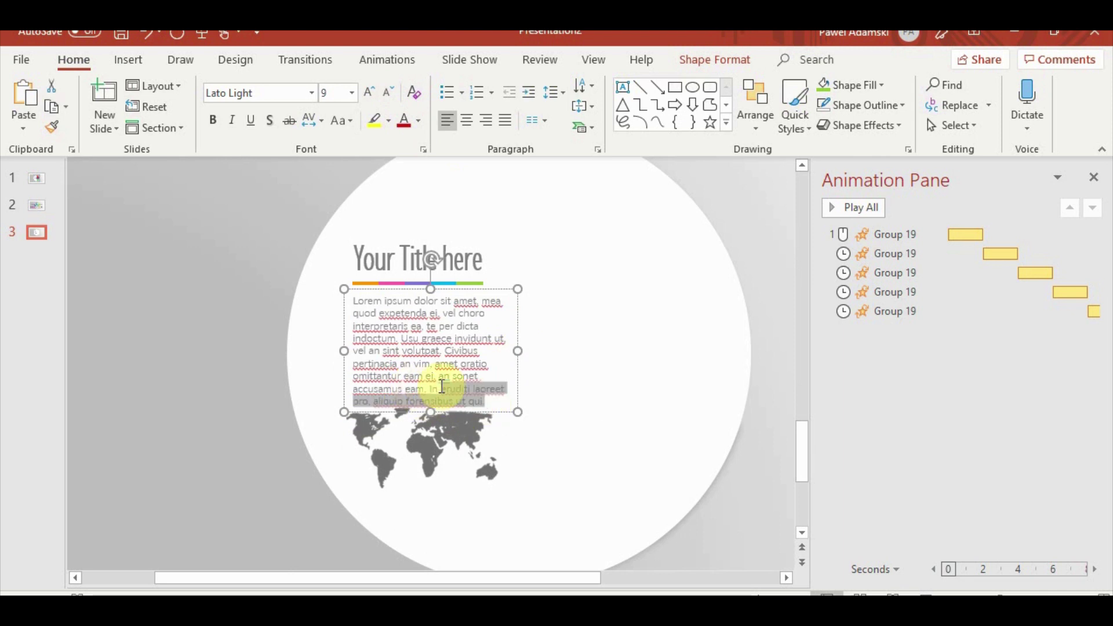
{"action": "key", "text": "Delete"}
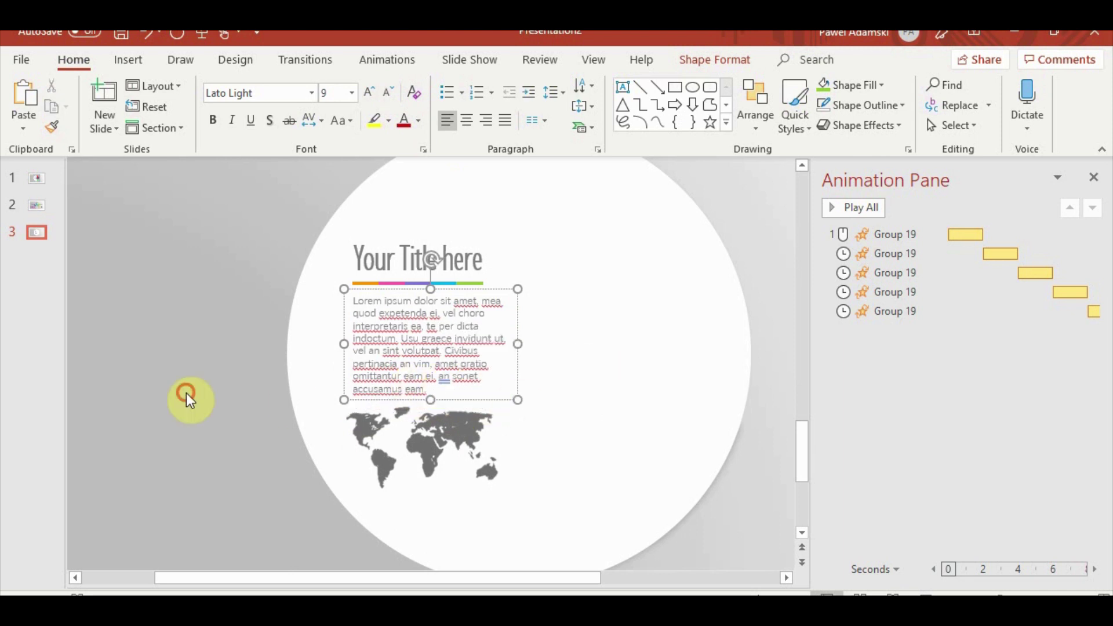
- Make the Lorem ipsum text box slightly narrower
{"action": "left_click", "coordinate": [186, 397]}
{"action": "left_click", "coordinate": [510, 348]}
{"action": "left_click_drag", "start_coordinate": [516, 342], "coordinate": [508, 337]}
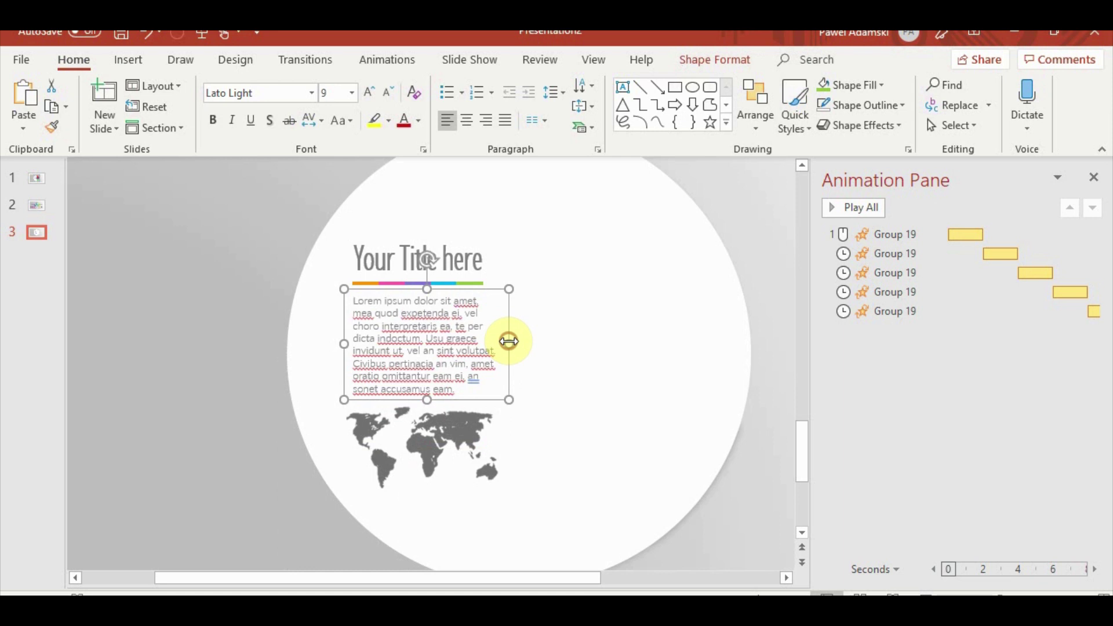
{"action": "left_click", "coordinate": [241, 318]}
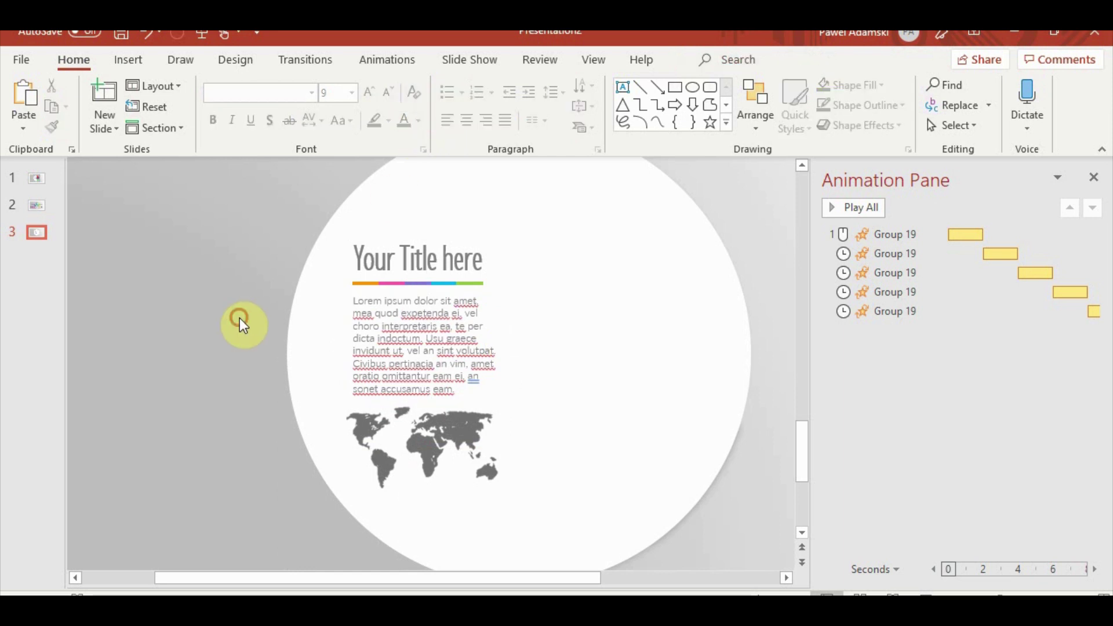
{"action": "left_click", "coordinate": [513, 364]}
{"action": "left_click", "coordinate": [197, 399]}
{"action": "scroll", "coordinate": [221, 406], "scroll_direction": "down", "scroll_amount": 3}
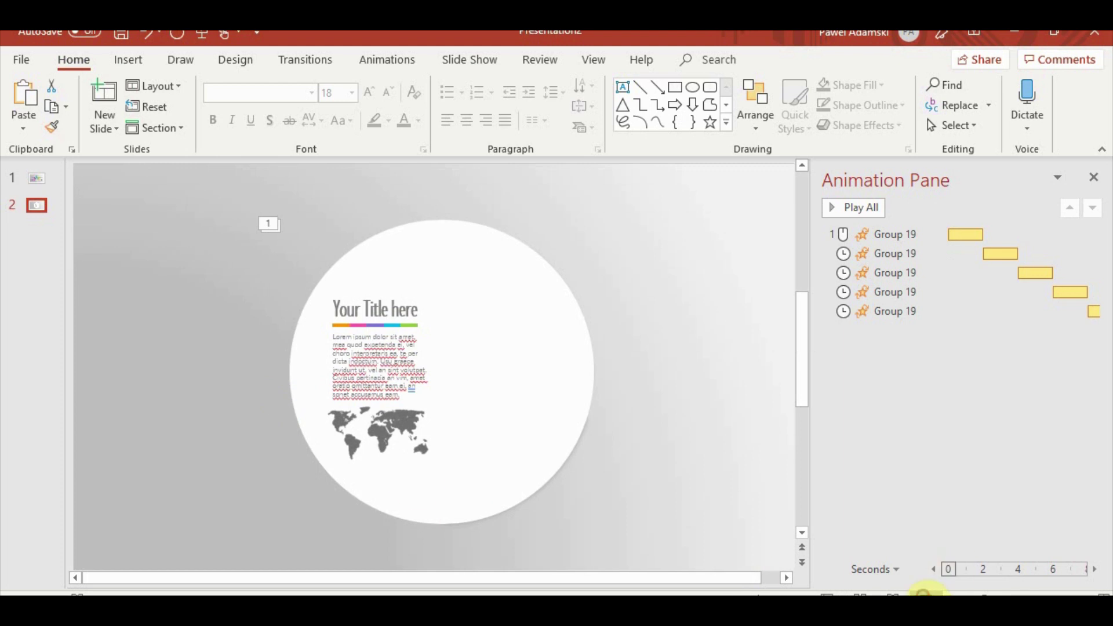
- Preview the slide as a slide show, then paste the copied circle contents onto slide 2
{"action": "left_click", "coordinate": [927, 595]}
{"action": "key", "text": "Escape"}
{"action": "left_click", "coordinate": [37, 207]}
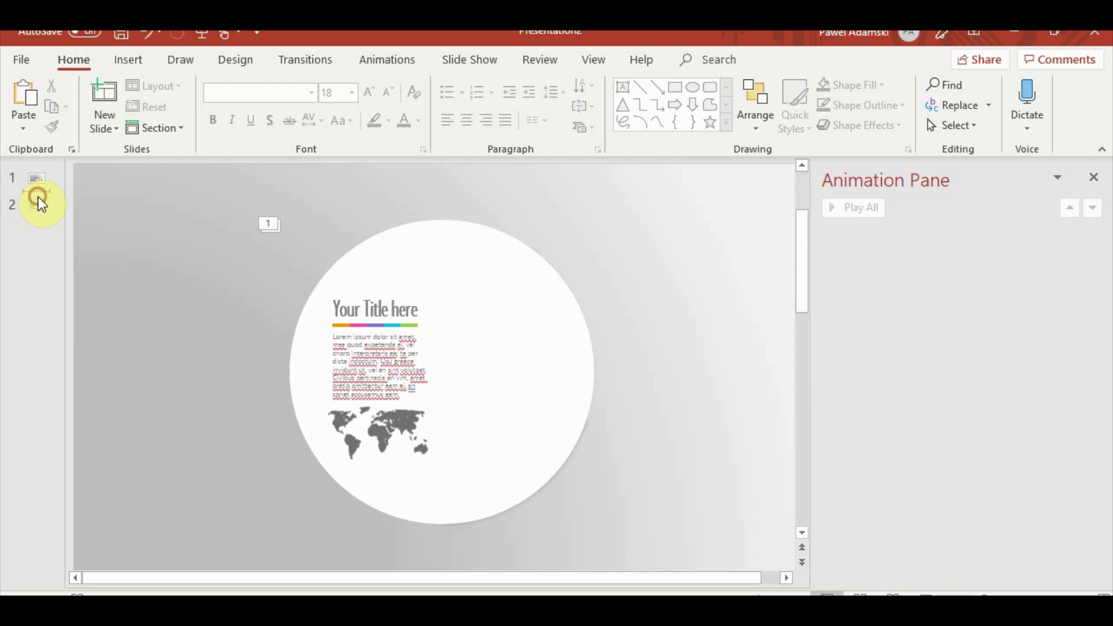
{"action": "key", "text": "ctrl+v"}
- Select the title, colour bar, paragraph, map and white circle, then group them with Ctrl+G
{"action": "left_click", "coordinate": [389, 261]}
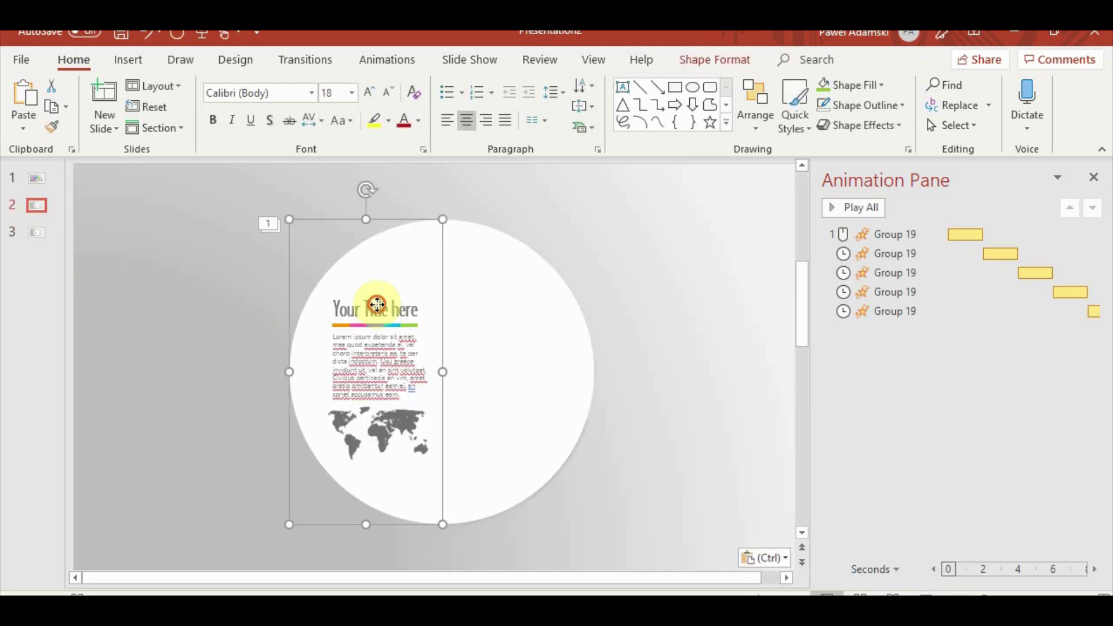
{"action": "left_click", "coordinate": [374, 313]}
{"action": "left_click", "coordinate": [215, 255]}
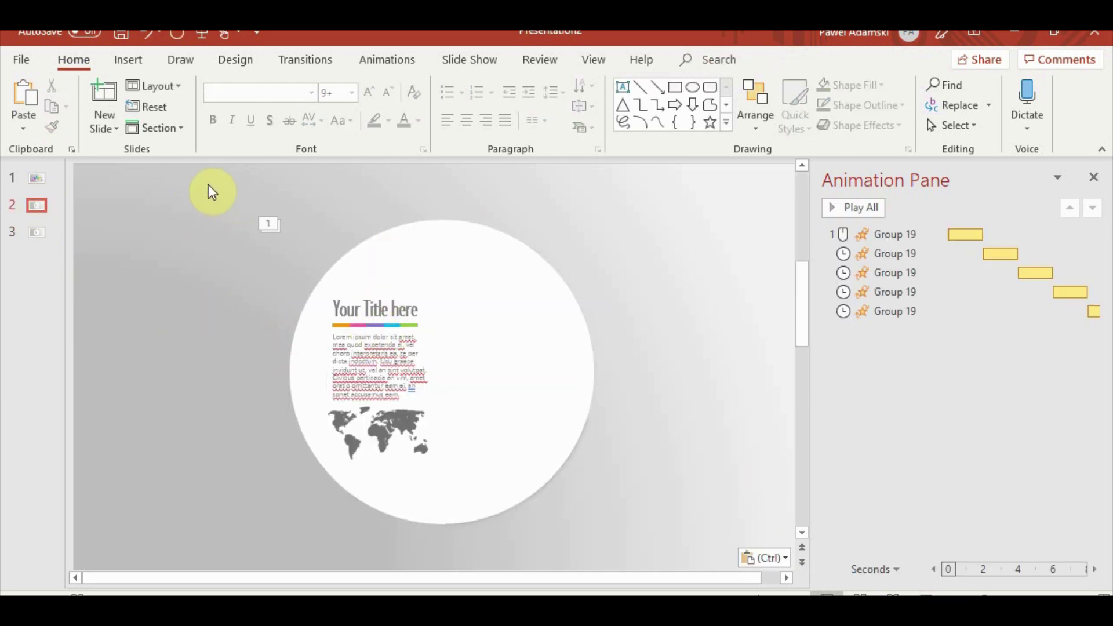
{"action": "left_click_drag", "start_coordinate": [204, 179], "coordinate": [589, 565]}
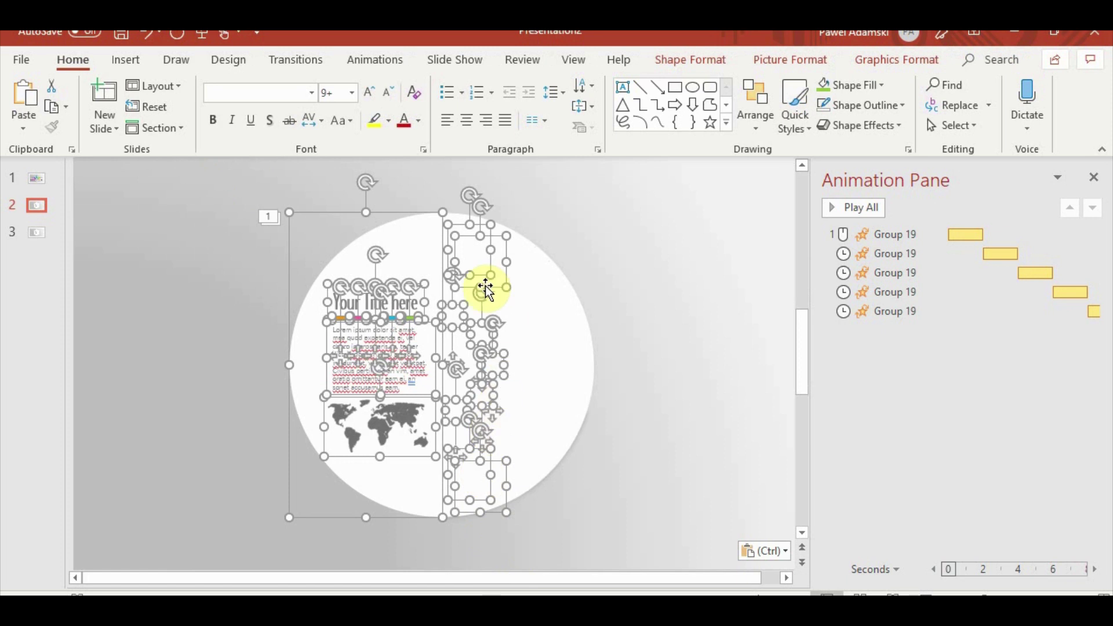
{"action": "left_click_drag", "start_coordinate": [203, 191], "coordinate": [465, 559]}
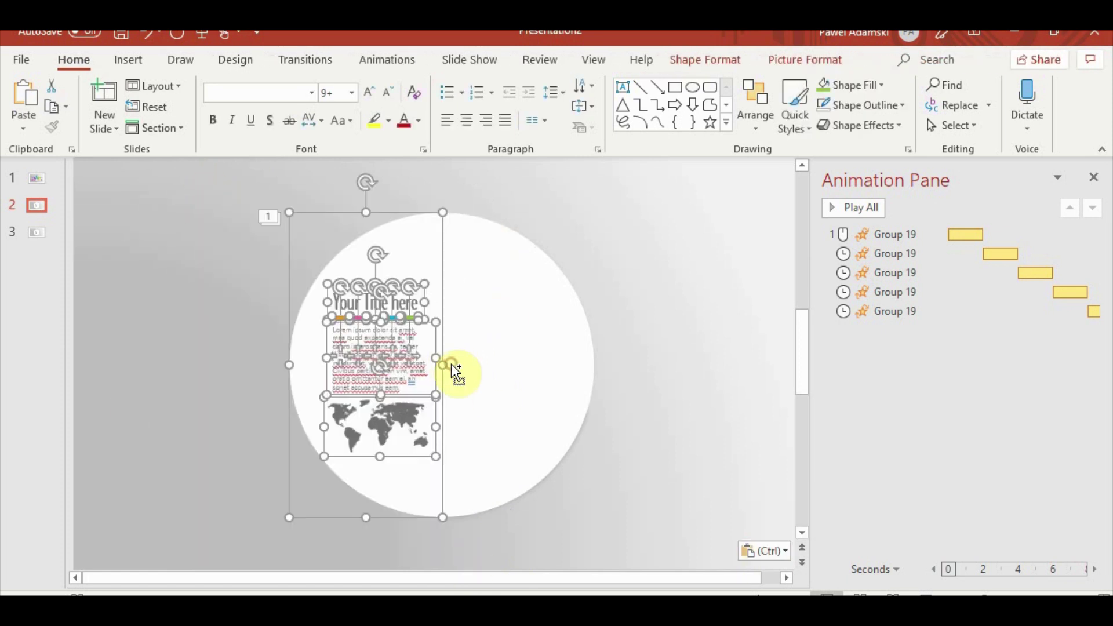
{"action": "left_click", "coordinate": [496, 371]}
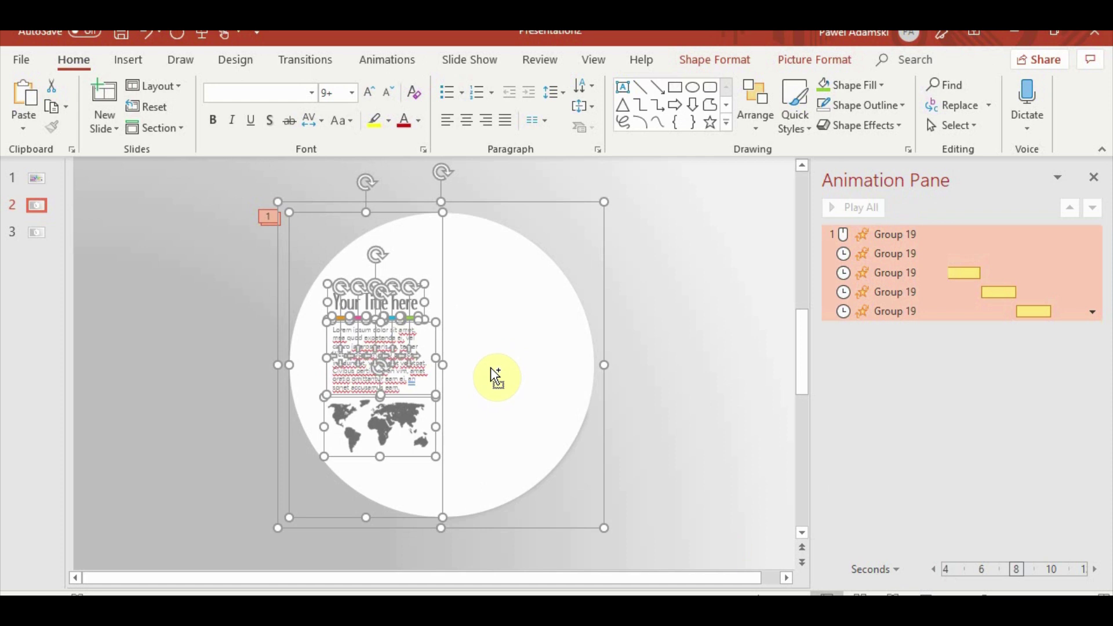
{"action": "key", "text": "ctrl+g"}
- Send the circle group to the back, behind the coloured wheel
{"action": "left_click", "coordinate": [756, 115]}
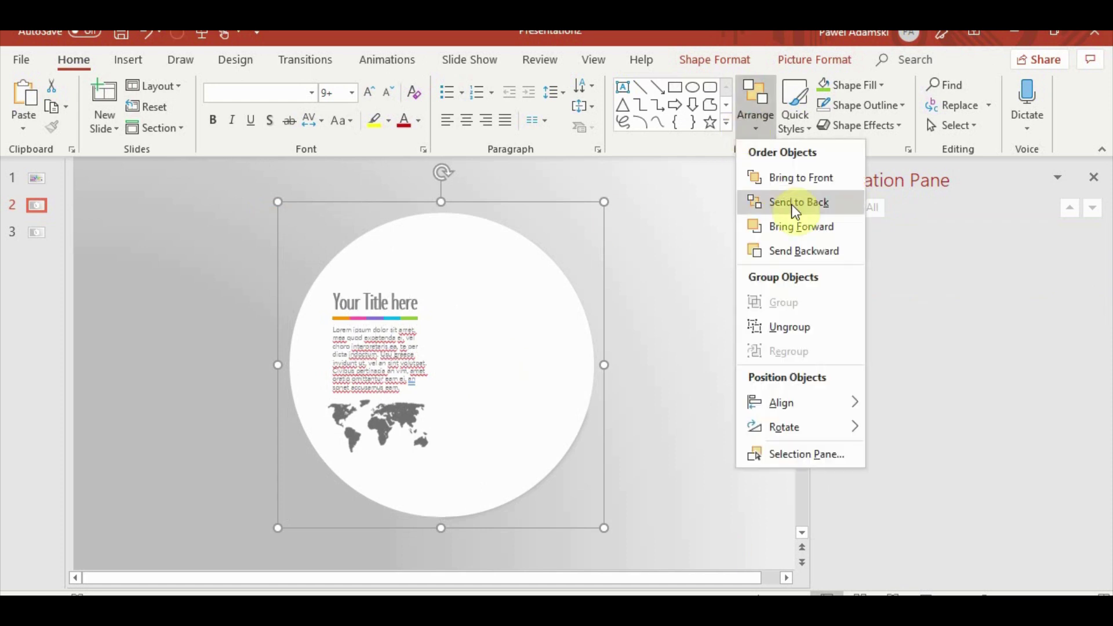
{"action": "left_click", "coordinate": [786, 209]}
{"action": "left_click", "coordinate": [663, 363]}
- Delete the five coloured wedges 01–05
{"action": "left_click", "coordinate": [447, 323]}
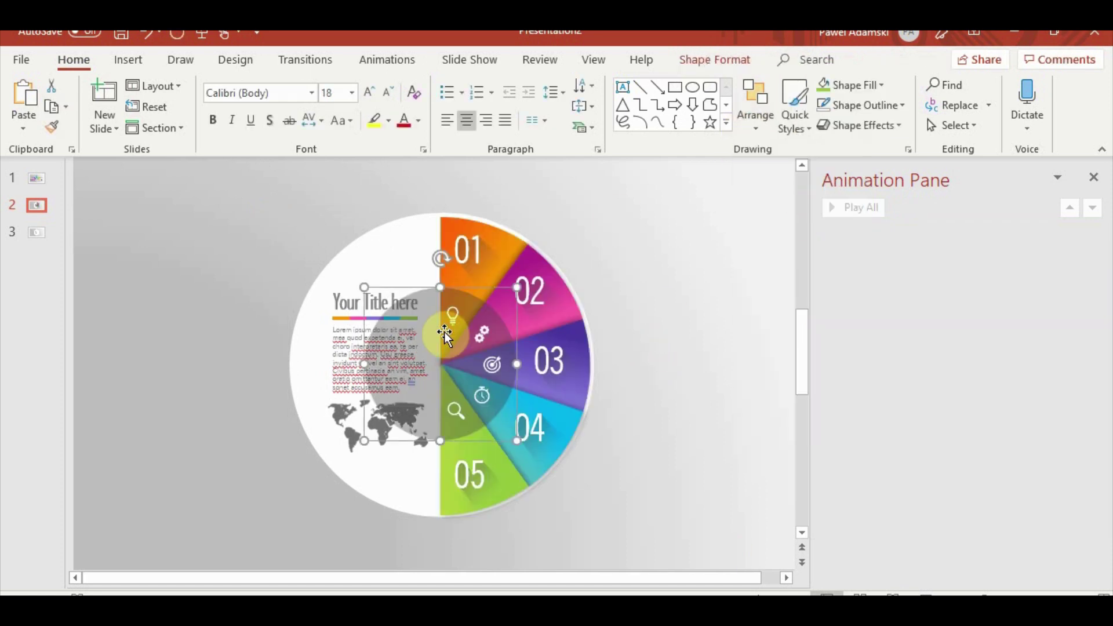
{"action": "left_click", "coordinate": [467, 287]}
{"action": "key", "text": "Delete"}
{"action": "left_click", "coordinate": [527, 291]}
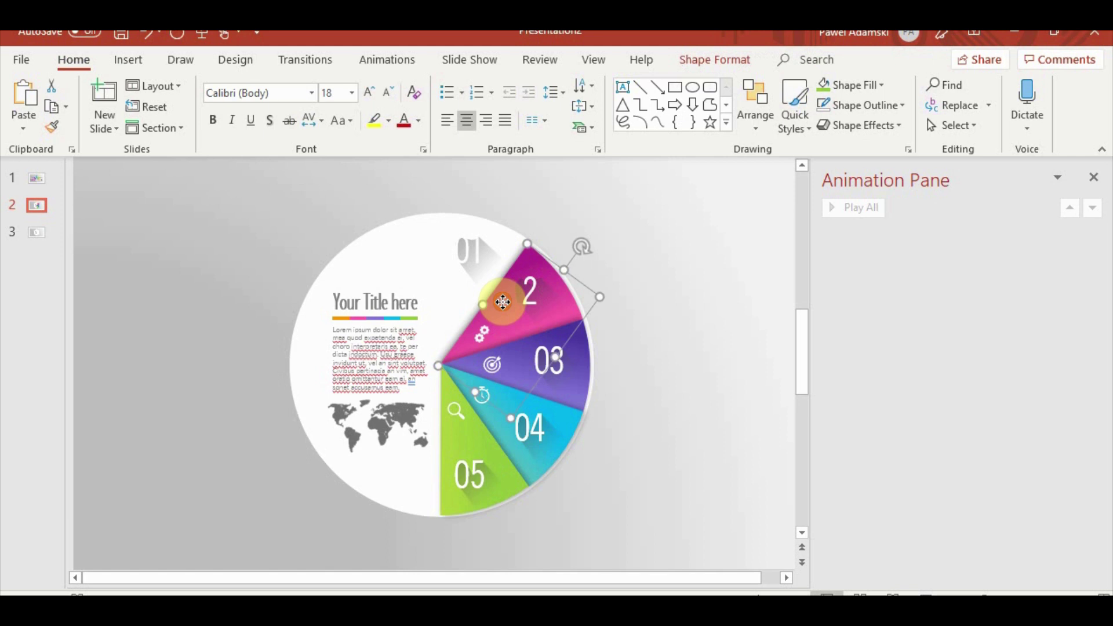
{"action": "key", "text": "Delete"}
{"action": "left_click", "coordinate": [534, 358]}
{"action": "key", "text": "Delete"}
{"action": "left_click", "coordinate": [526, 406]}
{"action": "key", "text": "Delete"}
{"action": "left_click", "coordinate": [484, 442]}
{"action": "key", "text": "Delete"}
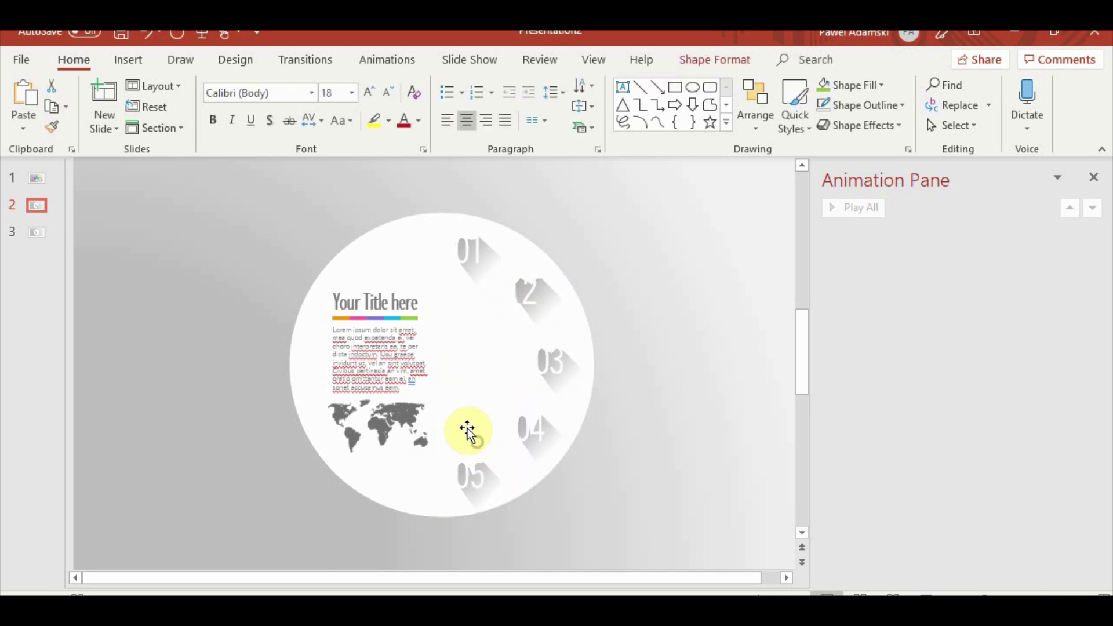
- Delete the three leftover icons, including the magnifier
{"action": "left_click", "coordinate": [447, 406]}
{"action": "key", "text": "Delete"}
{"action": "left_click", "coordinate": [485, 391]}
{"action": "key", "text": "Delete"}
{"action": "left_click", "coordinate": [489, 355]}
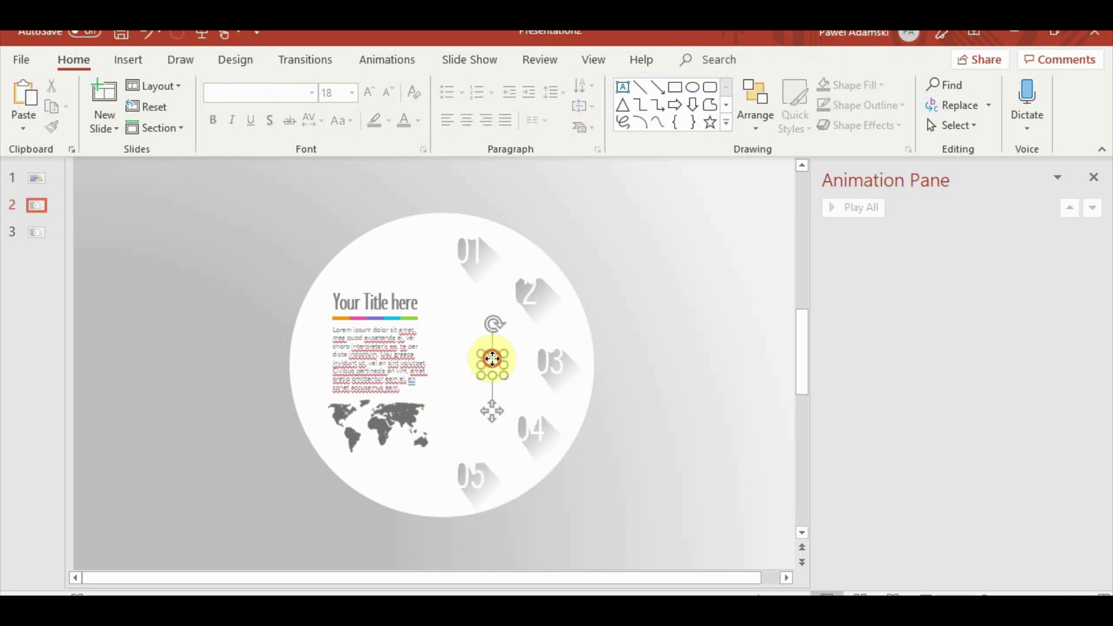
{"action": "key", "text": "Delete"}
- Delete the stray 01, 02, 03, 04 and 05 number text boxes around the circle
{"action": "left_click", "coordinate": [474, 329]}
{"action": "left_click", "coordinate": [455, 306]}
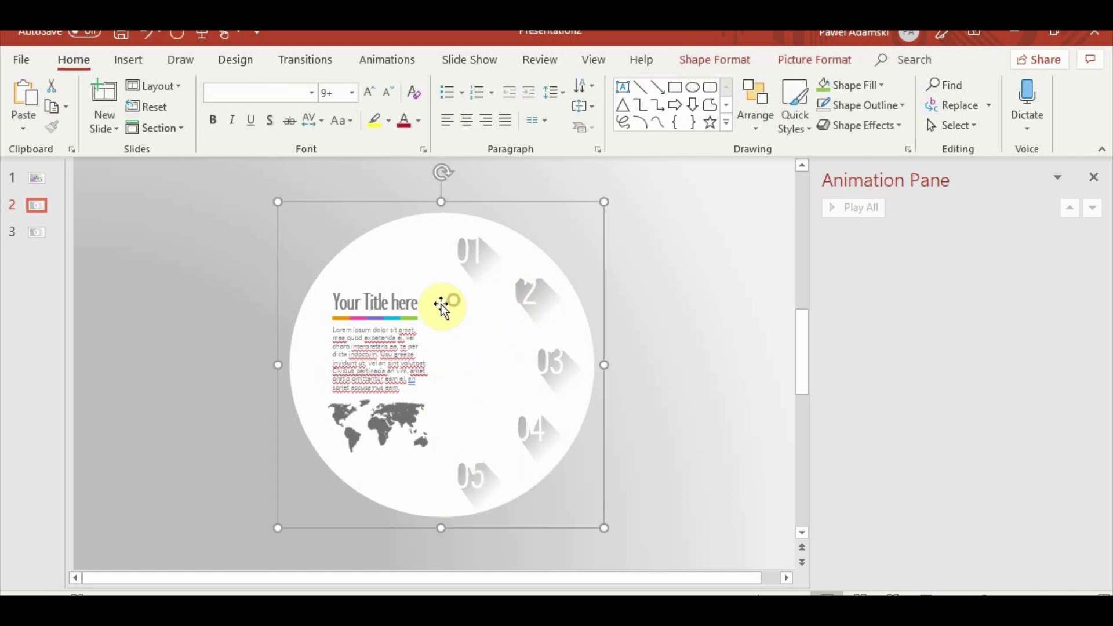
{"action": "left_click", "coordinate": [451, 291]}
{"action": "left_click", "coordinate": [467, 257]}
{"action": "left_click", "coordinate": [468, 254]}
{"action": "key", "text": "Delete"}
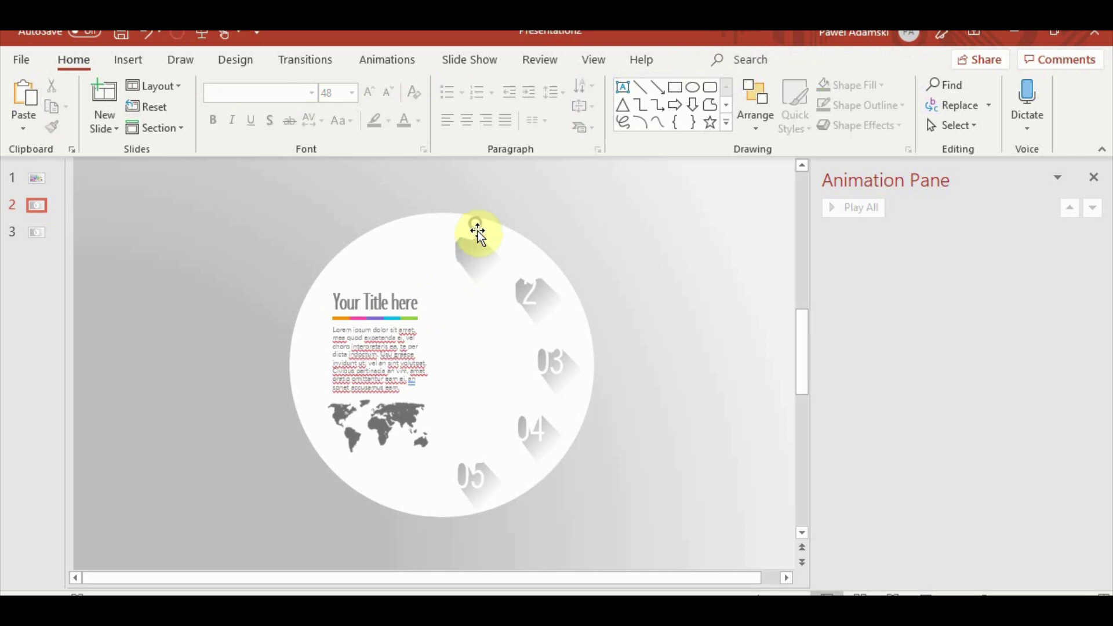
{"action": "left_click", "coordinate": [538, 306]}
{"action": "key", "text": "Delete"}
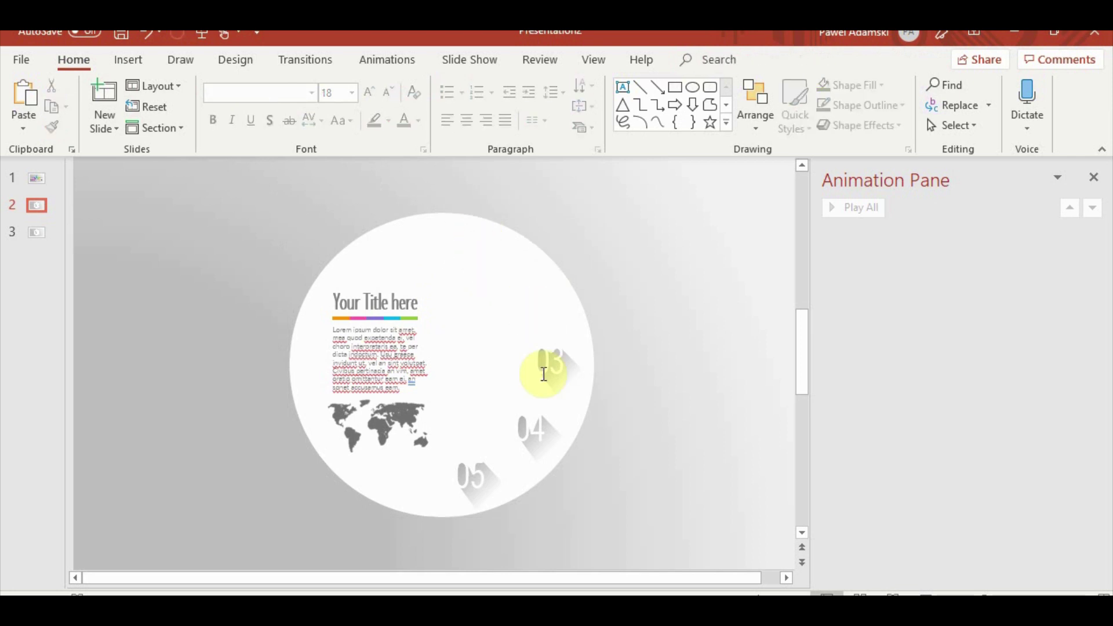
{"action": "left_click", "coordinate": [549, 376]}
{"action": "key", "text": "Delete"}
{"action": "left_click", "coordinate": [559, 380]}
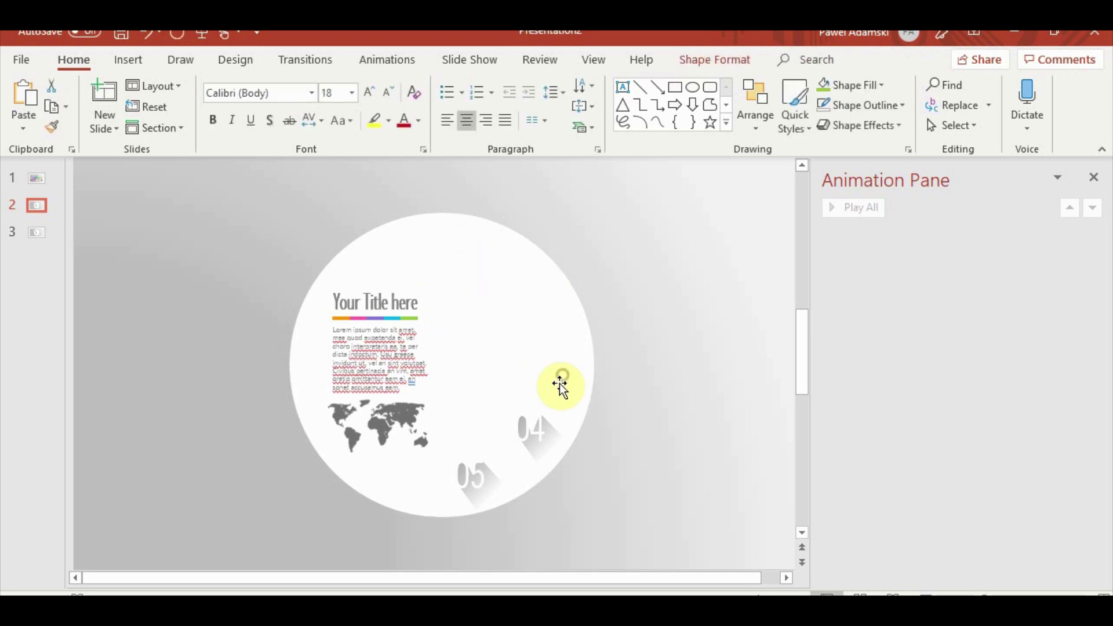
{"action": "left_click", "coordinate": [539, 405]}
{"action": "key", "text": "Delete"}
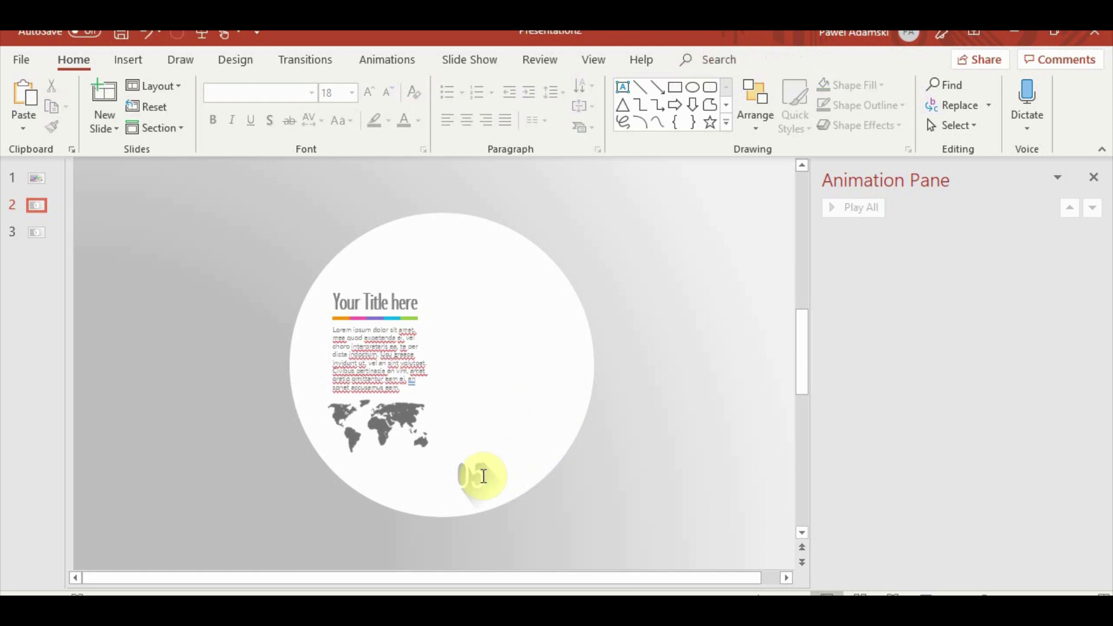
{"action": "left_click", "coordinate": [480, 473]}
{"action": "key", "text": "Delete"}
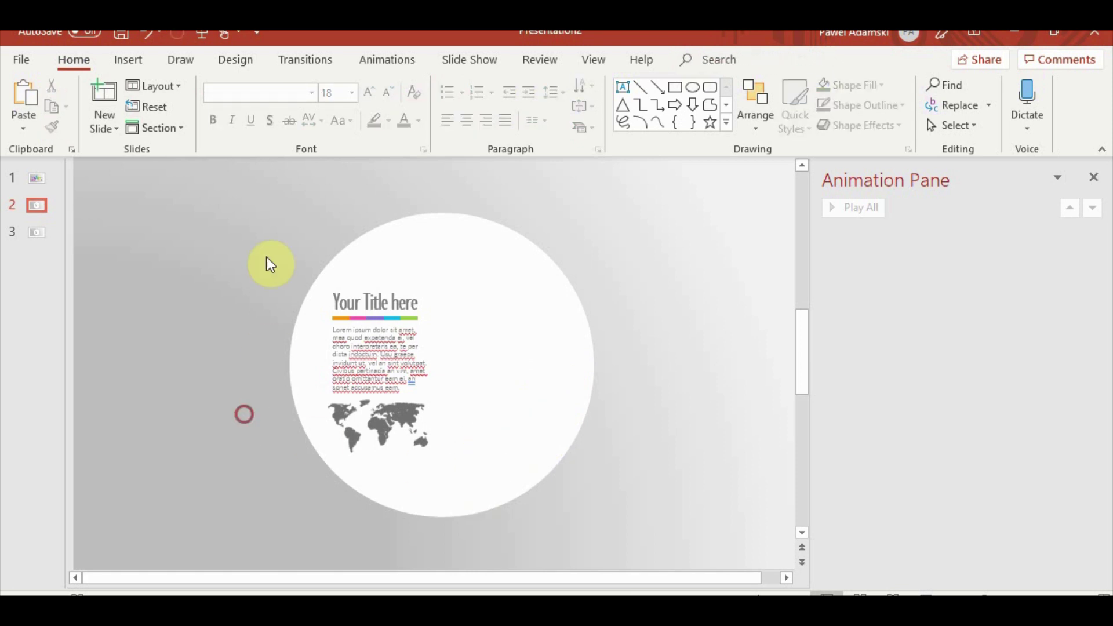
{"action": "left_click", "coordinate": [378, 250]}
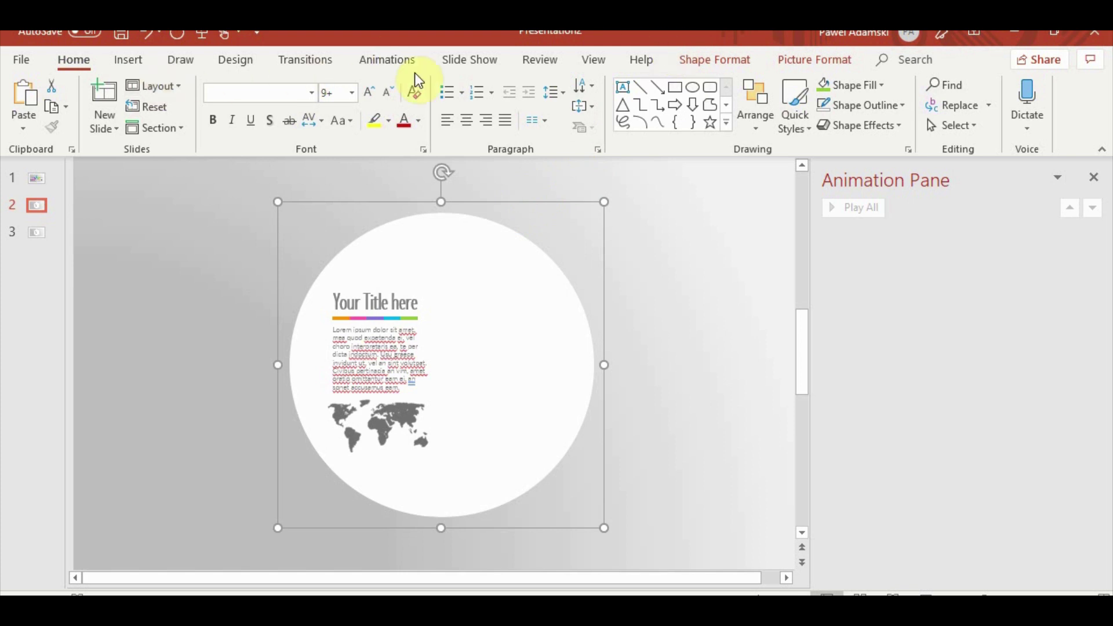
- Apply a Fly In entrance to the circle group, flying in from the top
{"action": "left_click", "coordinate": [403, 62]}
{"action": "left_click", "coordinate": [335, 93]}
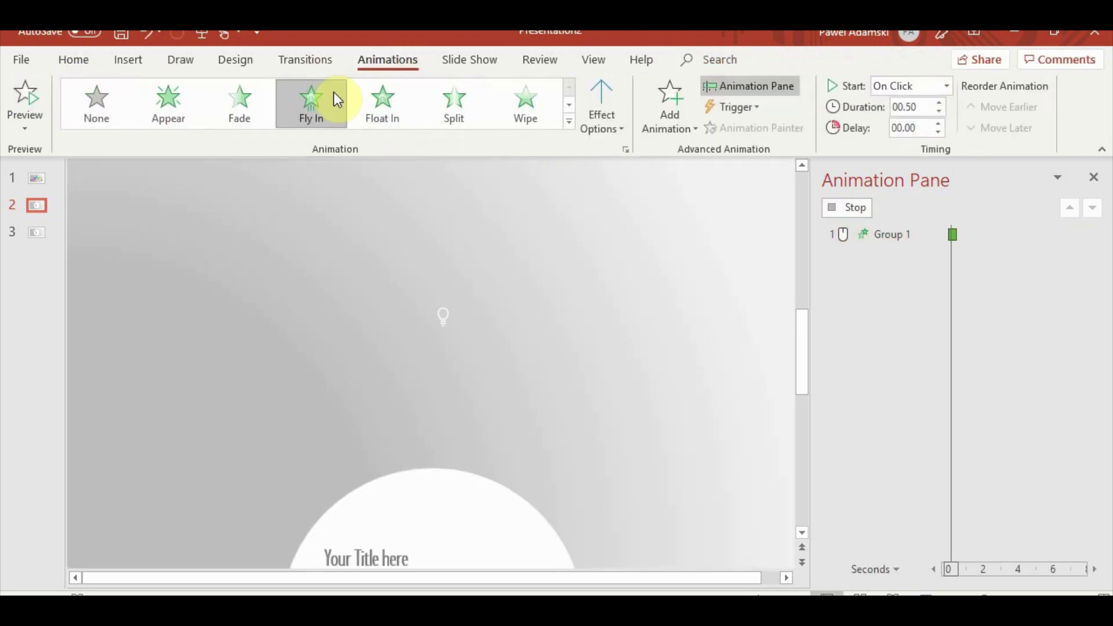
{"action": "left_click", "coordinate": [618, 119]}
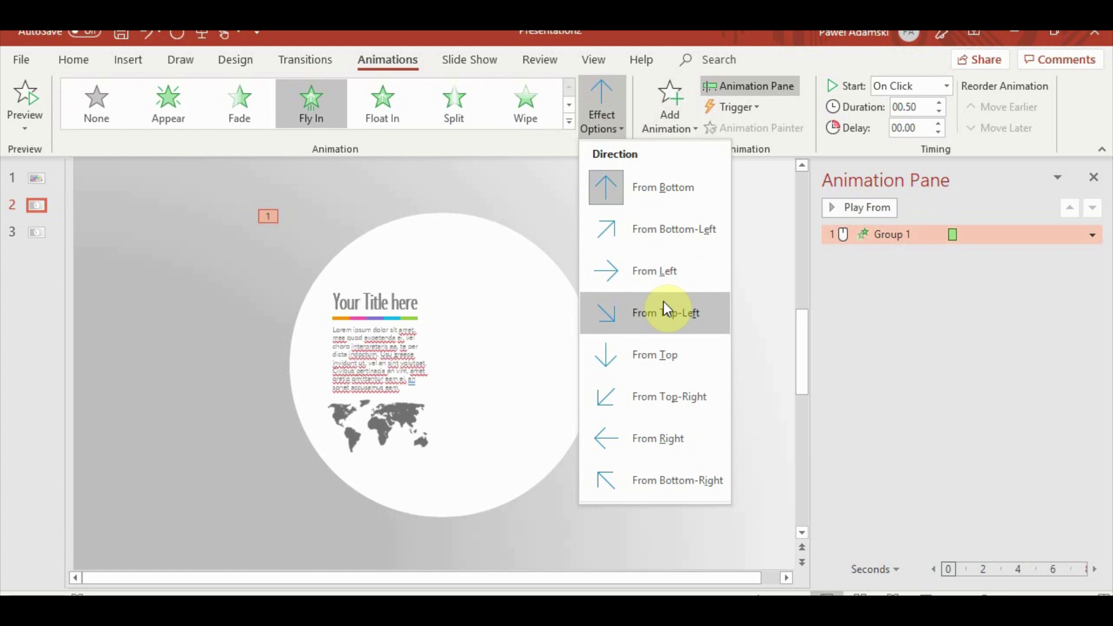
{"action": "left_click", "coordinate": [664, 349]}
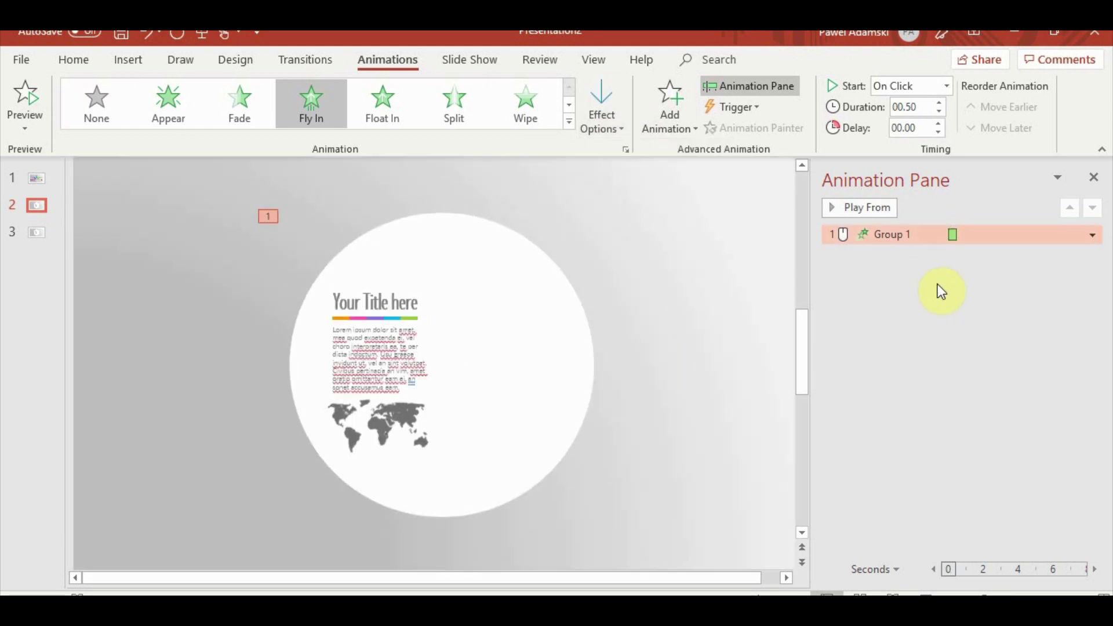
- Set the Group 1 animation duration to 1 second
{"action": "right_click", "coordinate": [892, 237]}
{"action": "left_click", "coordinate": [954, 236]}
{"action": "left_click_drag", "start_coordinate": [957, 234], "coordinate": [964, 235]}
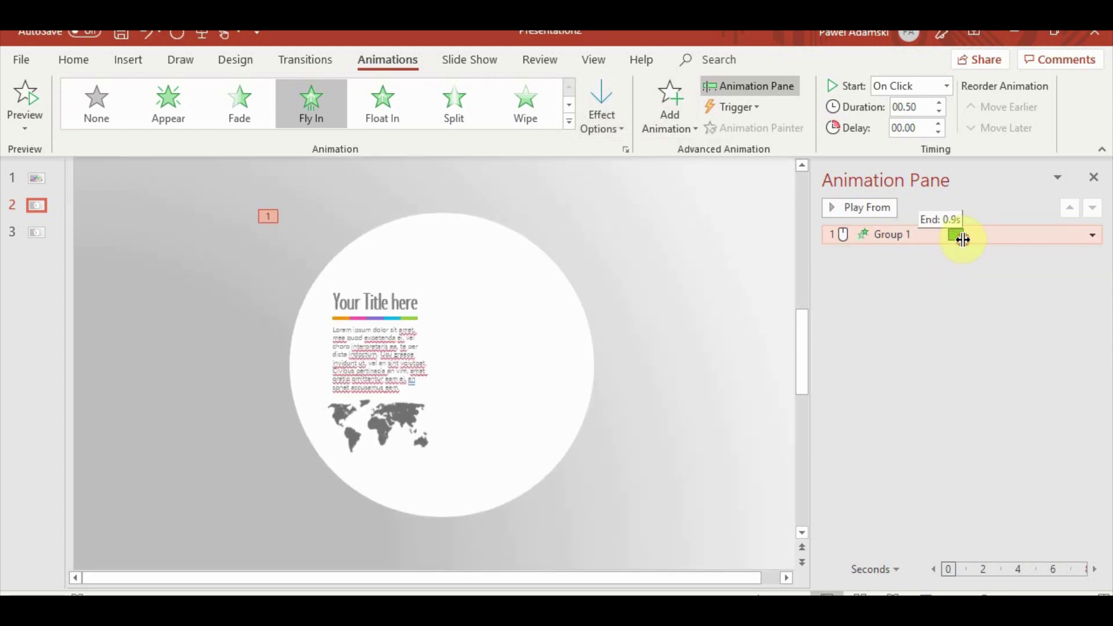
{"action": "right_click", "coordinate": [905, 238]}
{"action": "left_click", "coordinate": [938, 102]}
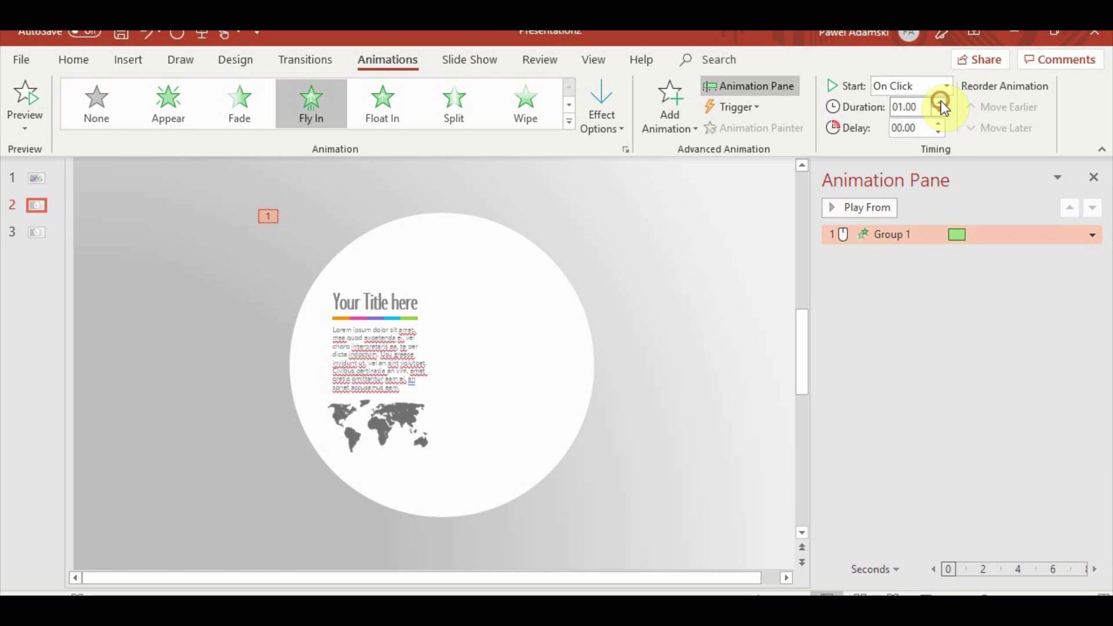
{"action": "right_click", "coordinate": [908, 238]}
{"action": "left_click", "coordinate": [997, 316]}
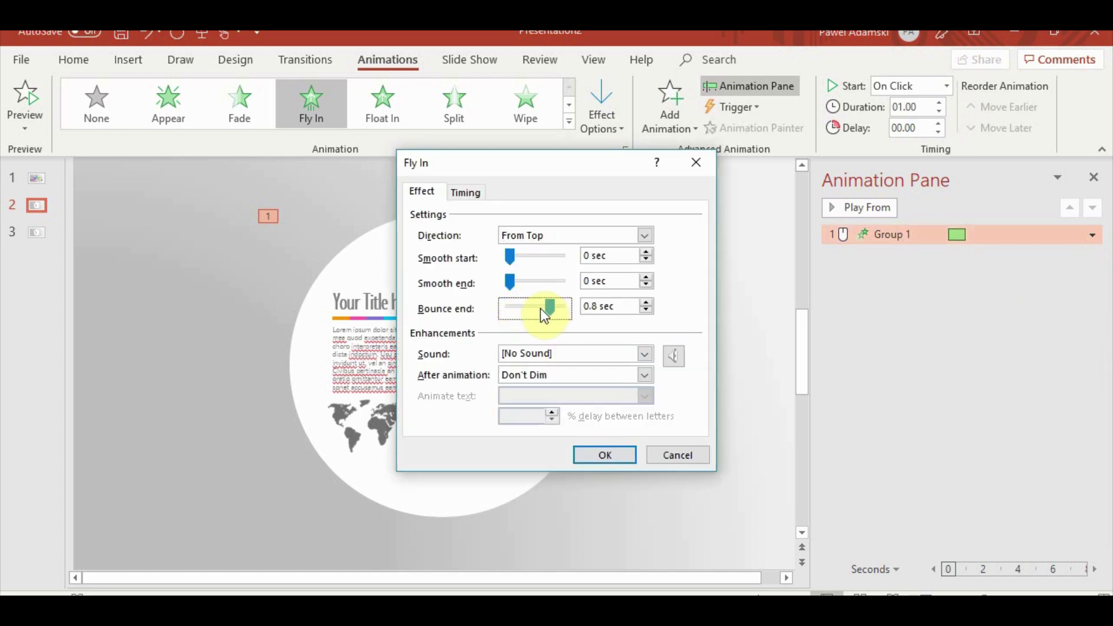
- Try different Fly In bounce-end values, 1 second then about 0.4 seconds, previewing each
{"action": "left_click_drag", "start_coordinate": [542, 308], "coordinate": [547, 309]}
{"action": "left_click", "coordinate": [605, 454]}
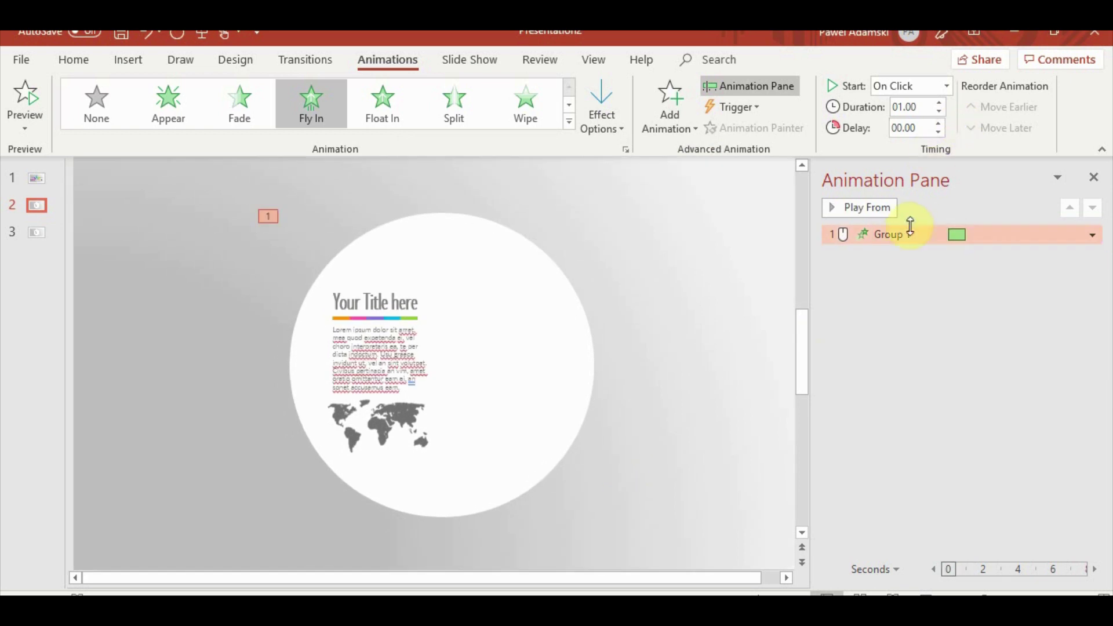
{"action": "right_click", "coordinate": [936, 238]}
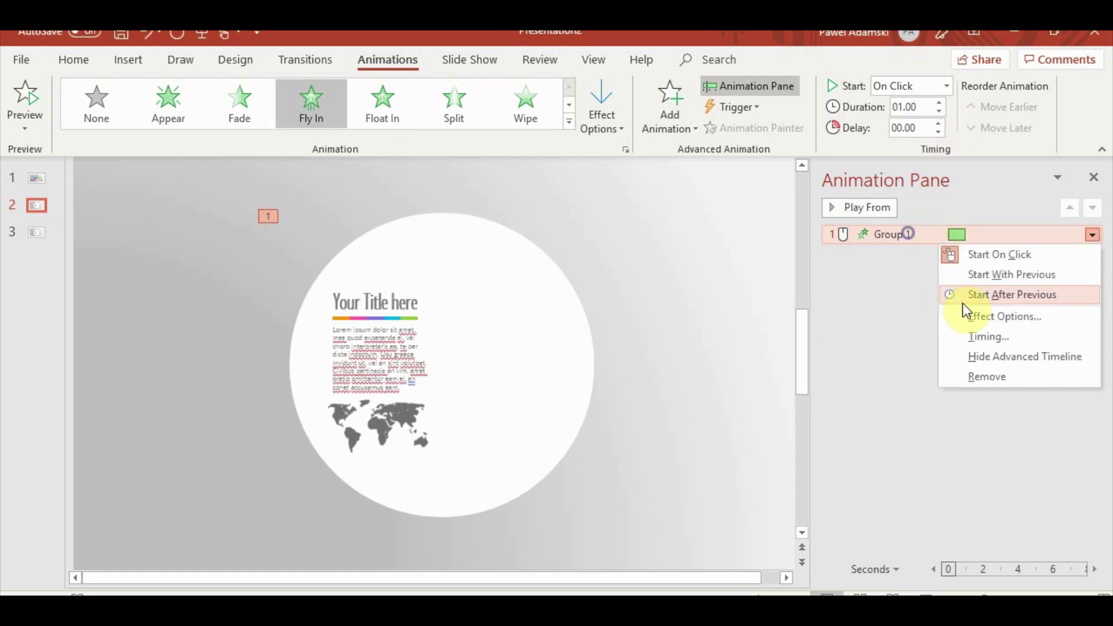
{"action": "left_click", "coordinate": [980, 316]}
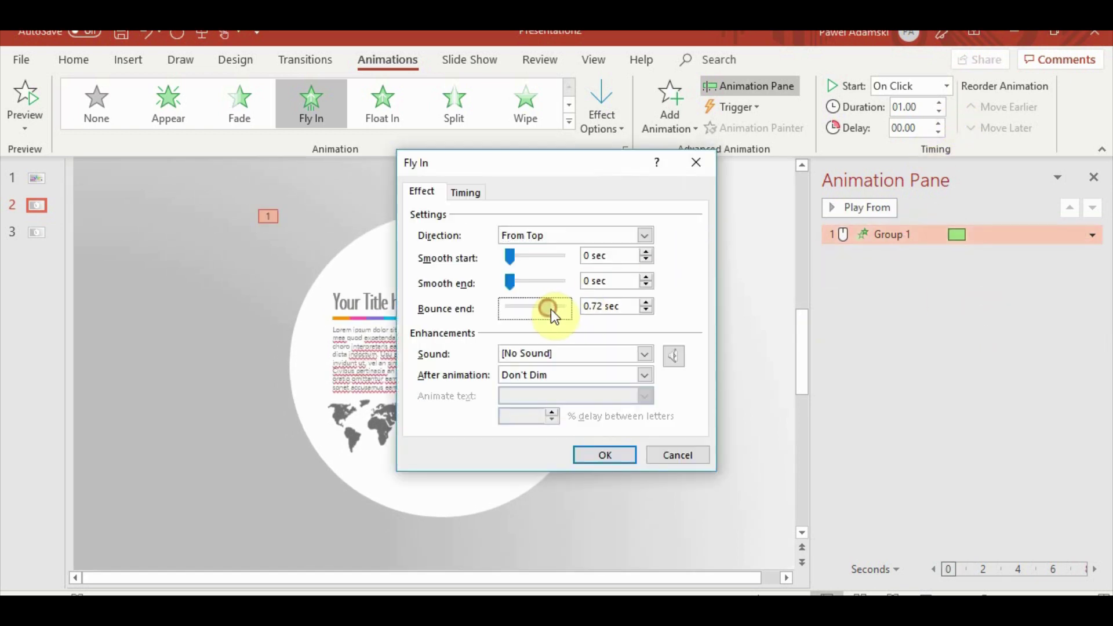
{"action": "left_click_drag", "start_coordinate": [551, 309], "coordinate": [565, 308]}
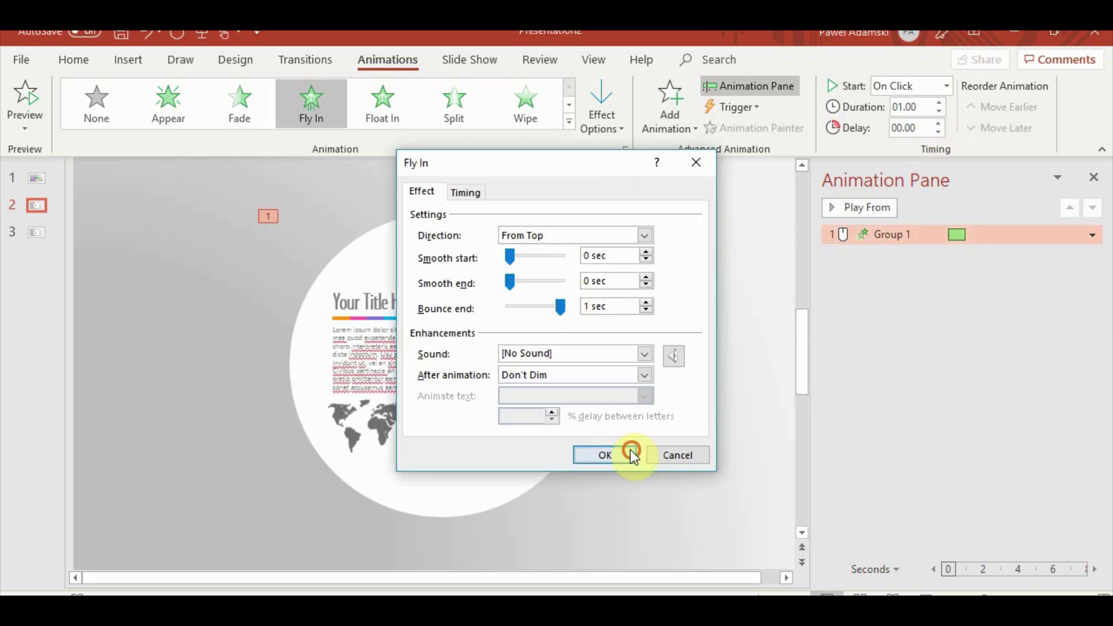
{"action": "left_click", "coordinate": [631, 450]}
{"action": "right_click", "coordinate": [936, 232]}
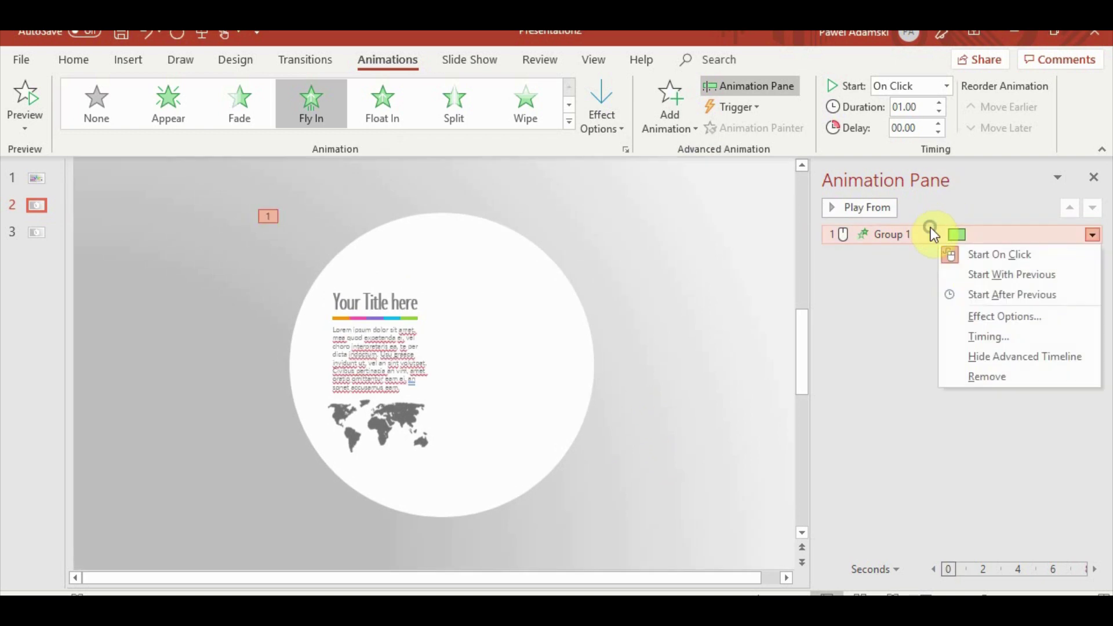
{"action": "left_click", "coordinate": [980, 314]}
{"action": "left_click_drag", "start_coordinate": [562, 311], "coordinate": [529, 308]}
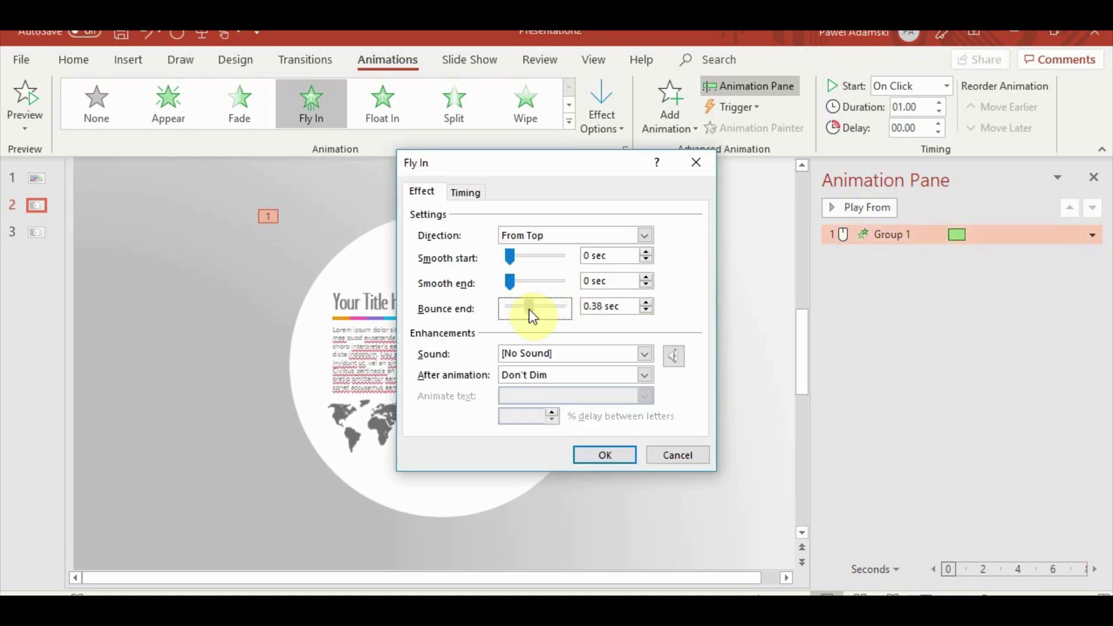
{"action": "left_click", "coordinate": [599, 454]}
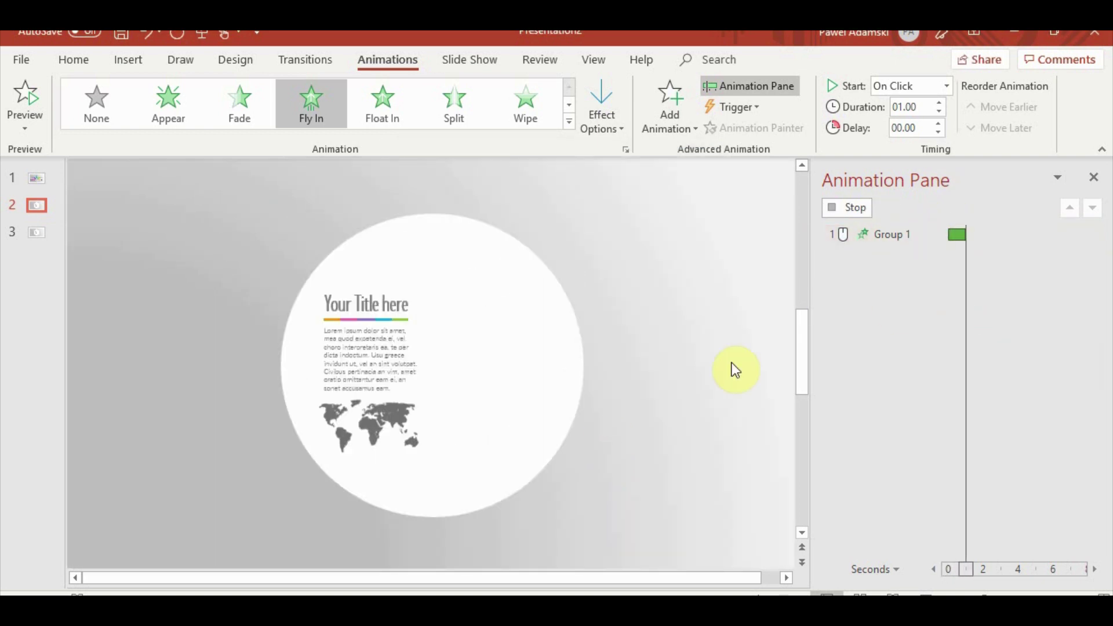
- Give the Fly In a 1-second smooth end with bounce end 0, and preview it
{"action": "right_click", "coordinate": [938, 232]}
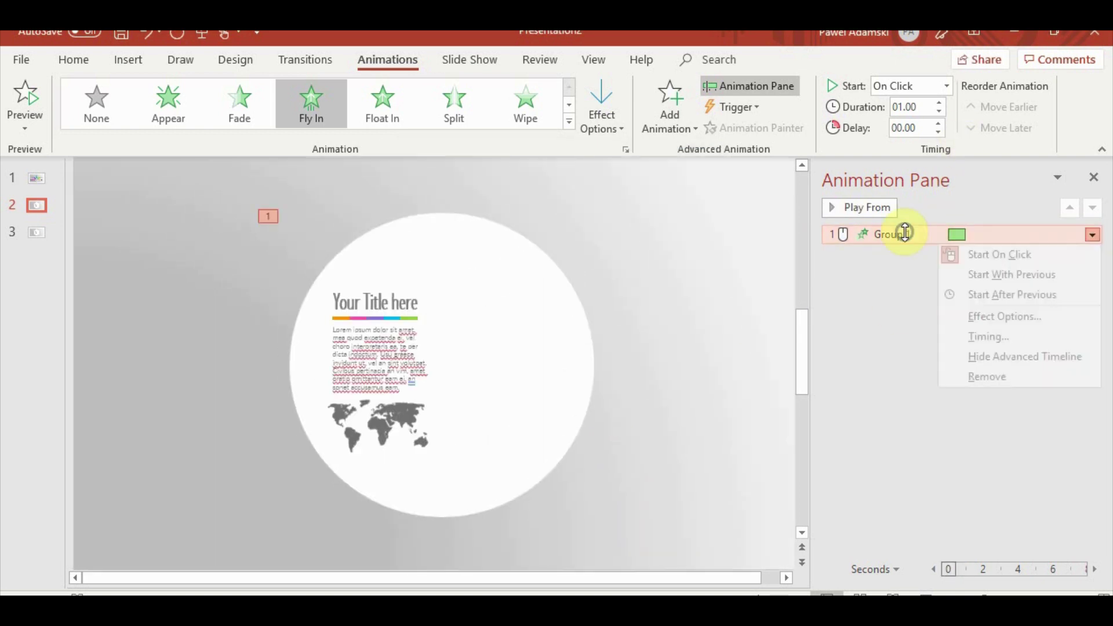
{"action": "left_click", "coordinate": [1004, 316]}
{"action": "left_click_drag", "start_coordinate": [512, 284], "coordinate": [570, 296]}
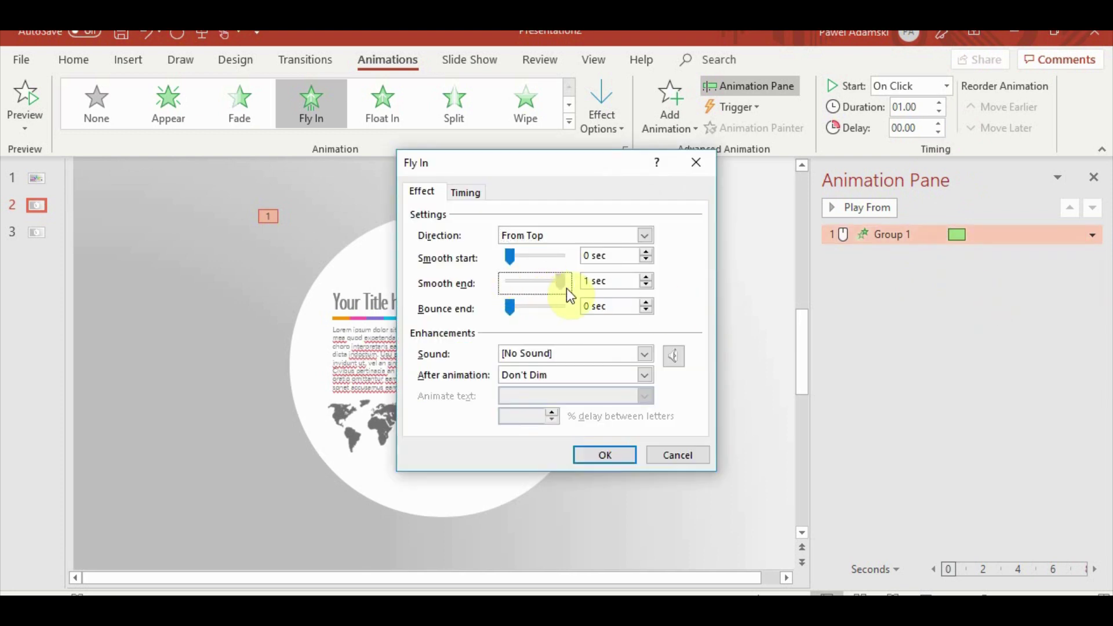
{"action": "left_click", "coordinate": [605, 456]}
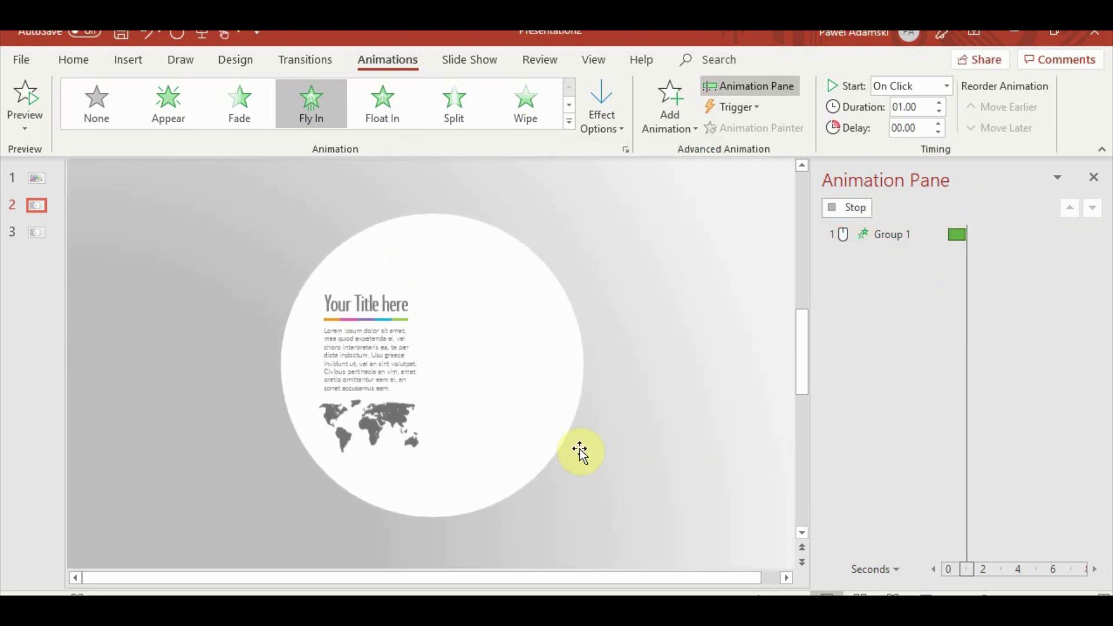
{"action": "left_click", "coordinate": [218, 391]}
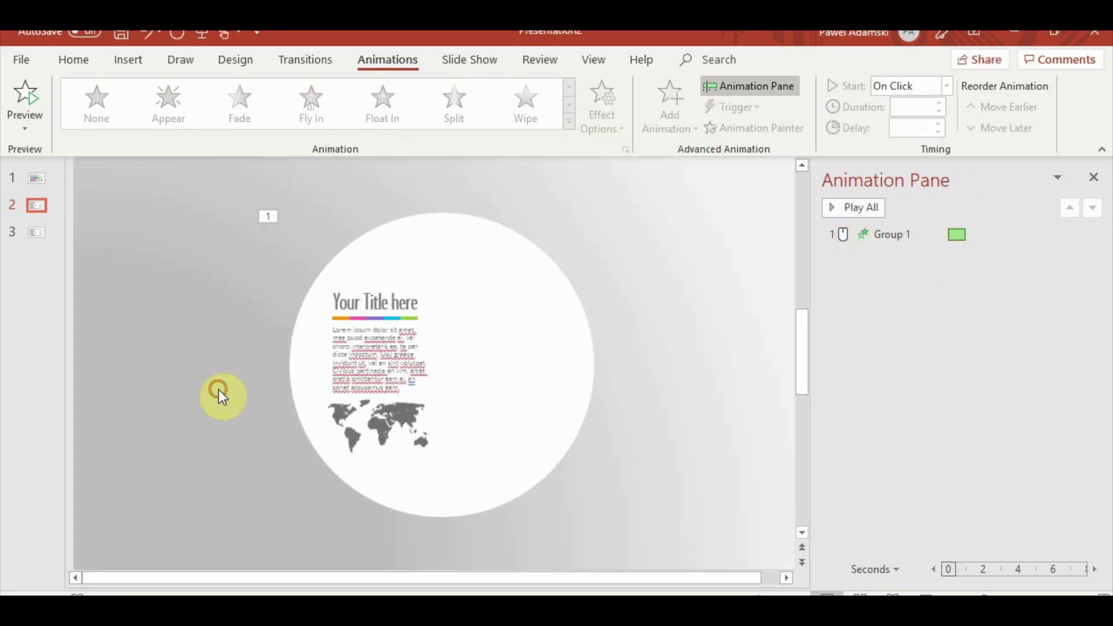
- Draw a wide oval just below the white circle
{"action": "left_click", "coordinate": [127, 58]}
{"action": "left_click", "coordinate": [276, 124]}
{"action": "left_click", "coordinate": [338, 174]}
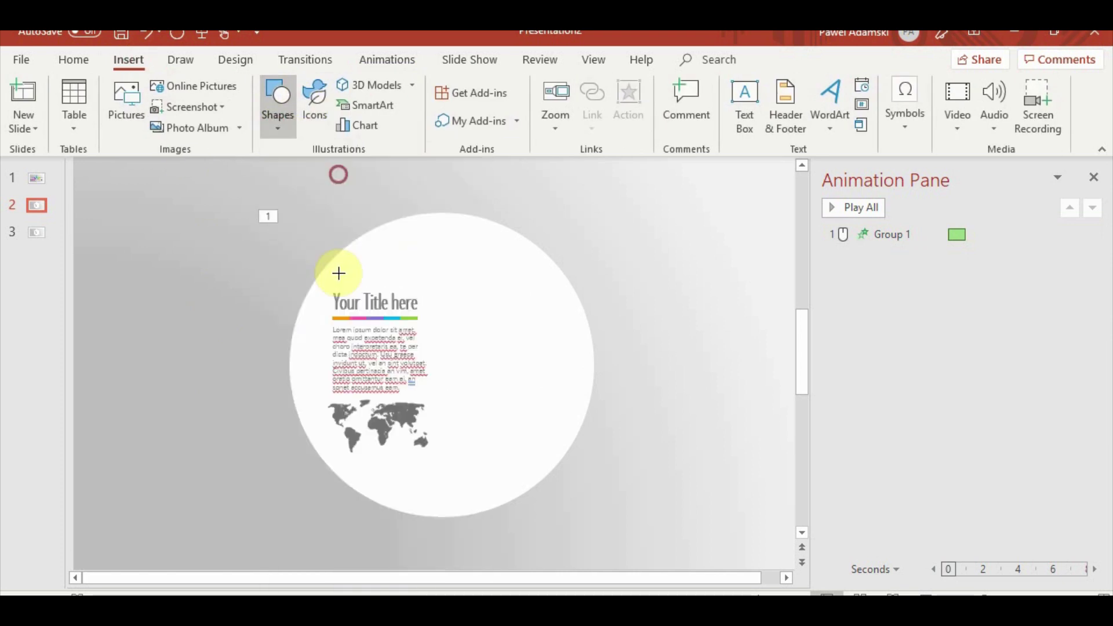
{"action": "left_click_drag", "start_coordinate": [304, 494], "coordinate": [578, 550]}
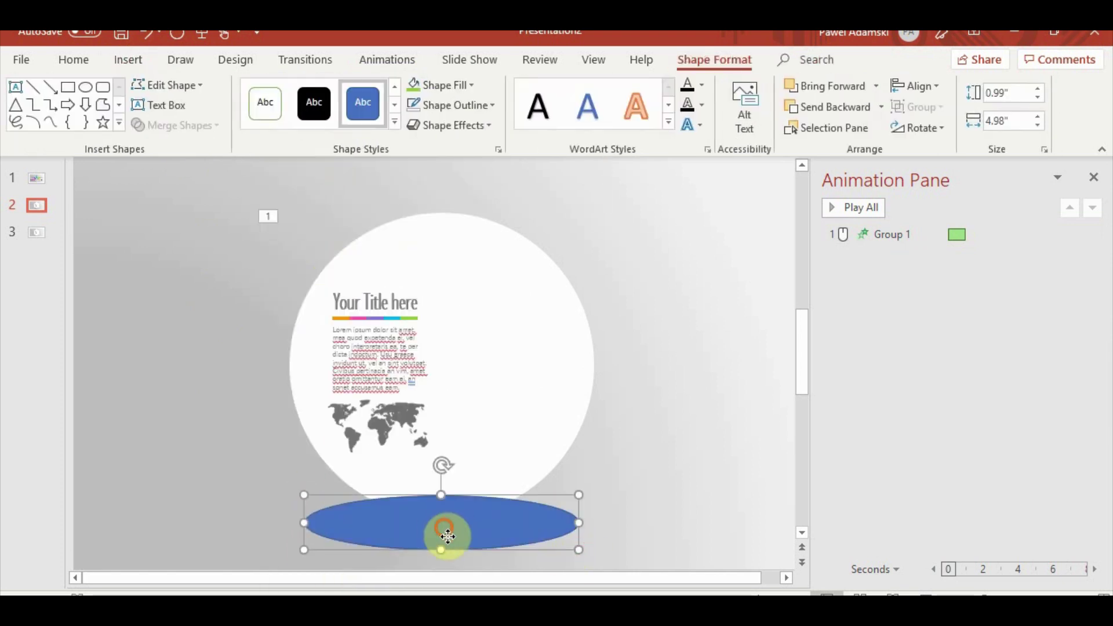
{"action": "left_click_drag", "start_coordinate": [448, 536], "coordinate": [453, 547]}
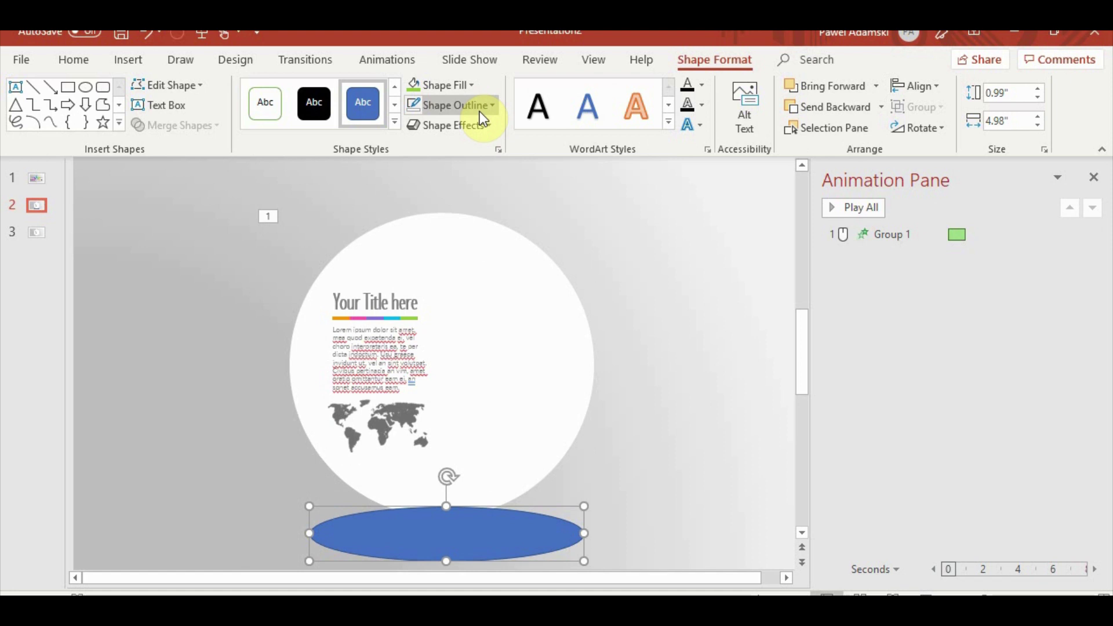
- Give the oval soft edges, send it behind the circle and fill it grey
{"action": "left_click", "coordinate": [485, 125]}
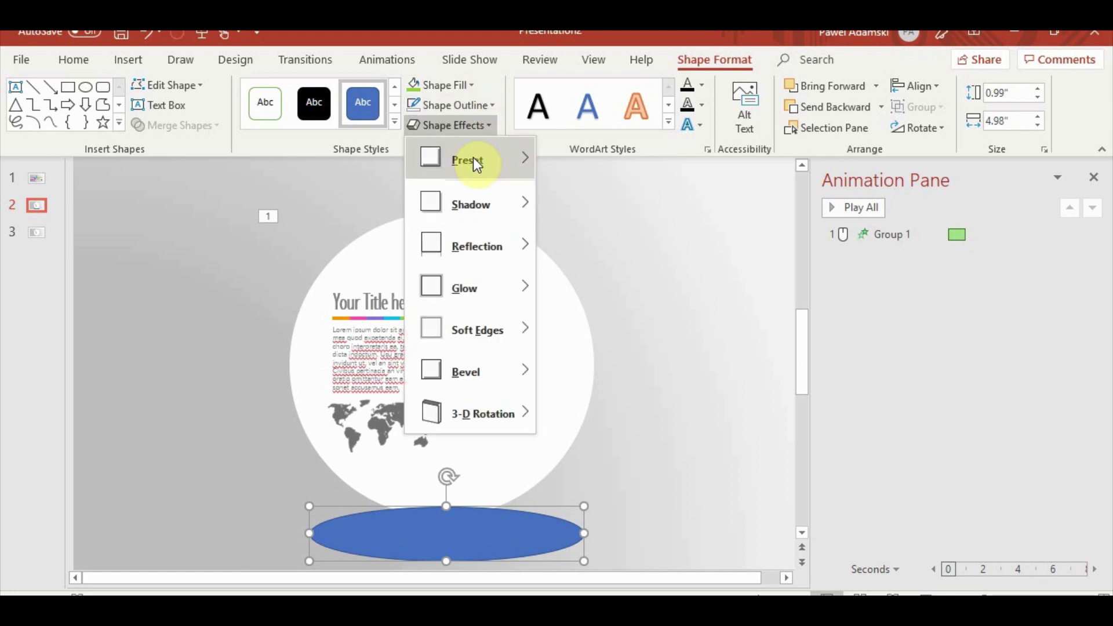
{"action": "mouse_move", "coordinate": [476, 330]}
{"action": "left_click", "coordinate": [611, 474]}
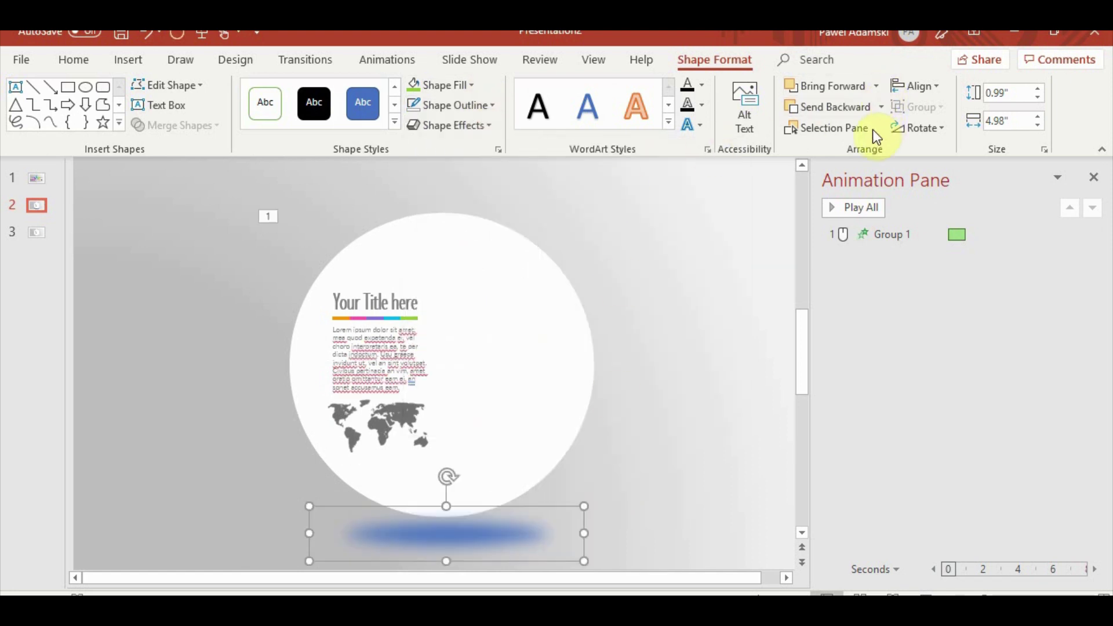
{"action": "left_click", "coordinate": [879, 109]}
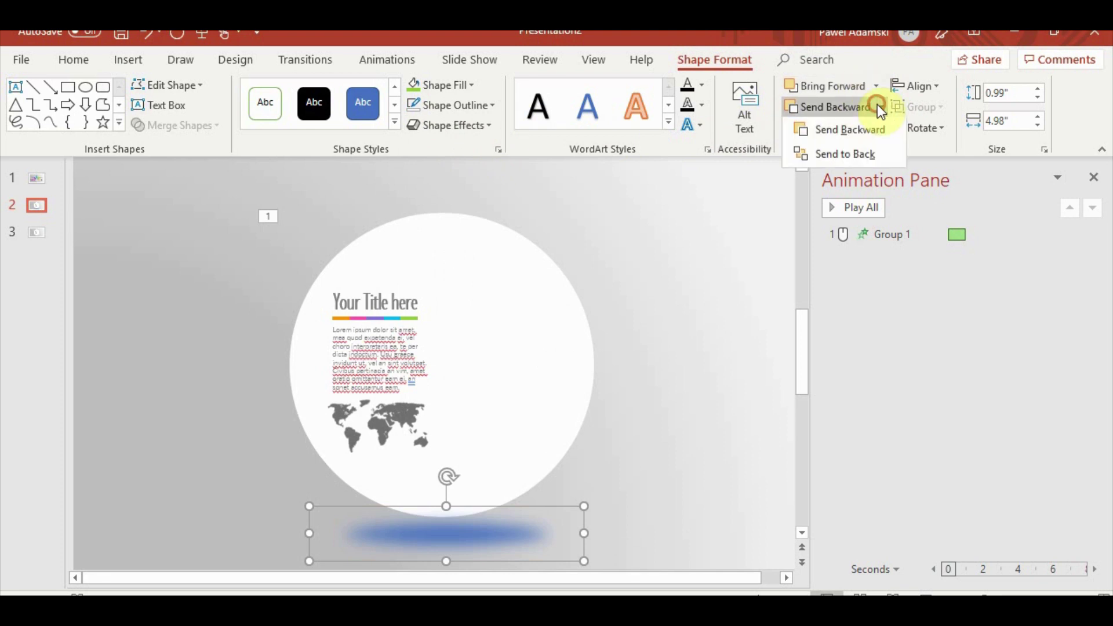
{"action": "left_click", "coordinate": [865, 157]}
{"action": "left_click", "coordinate": [471, 85]}
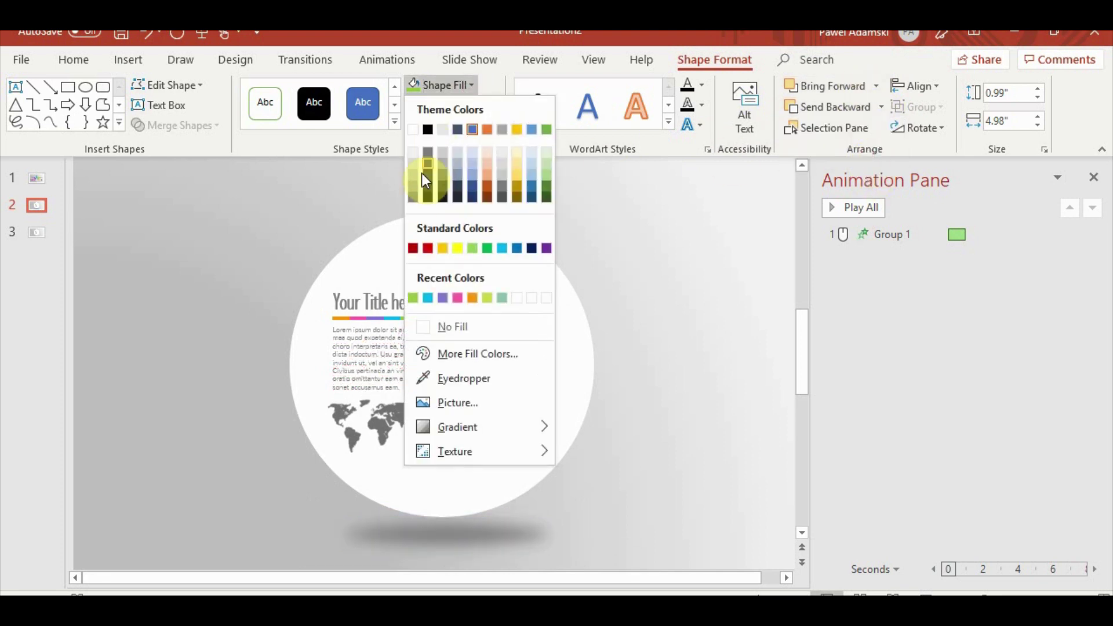
{"action": "left_click", "coordinate": [413, 190]}
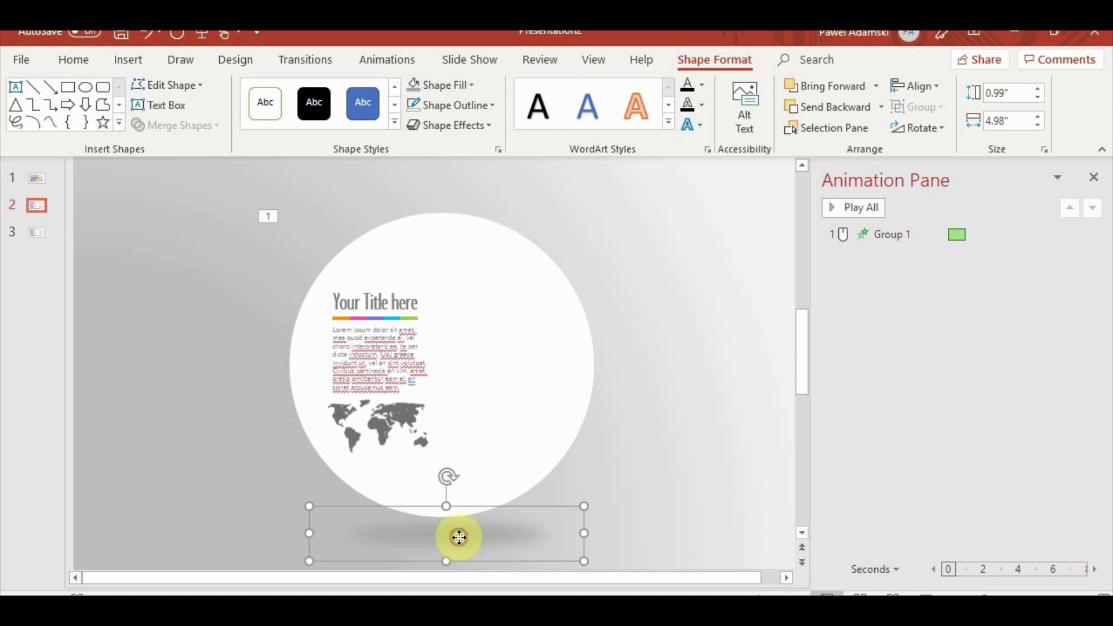
{"action": "key", "text": "Escape"}
{"action": "left_click_drag", "start_coordinate": [459, 540], "coordinate": [460, 537]}
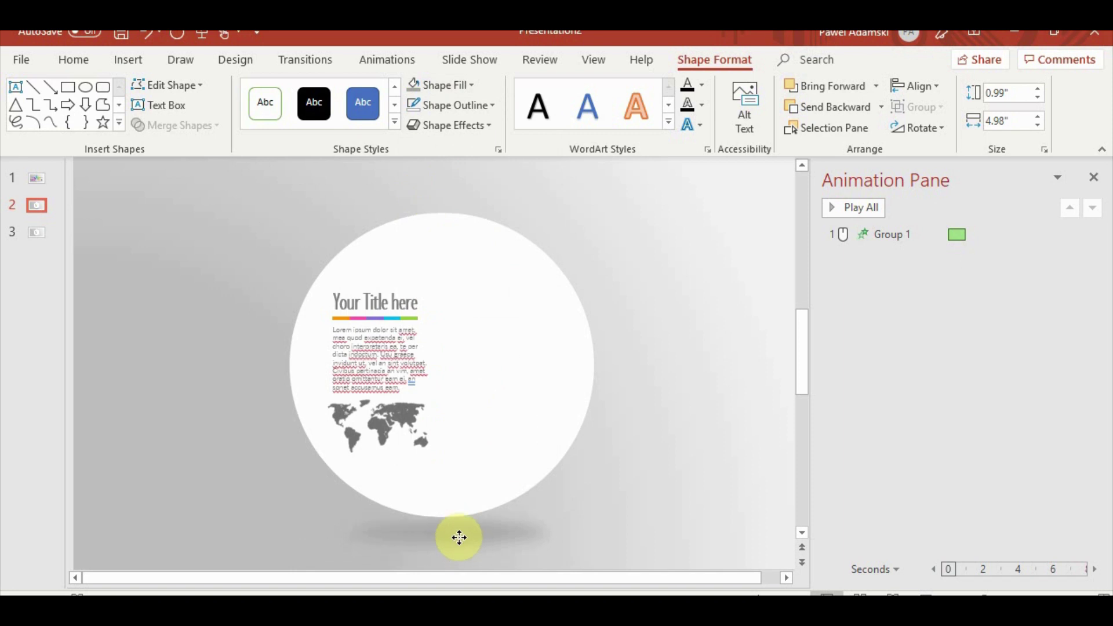
- Paste a copy of the shadow onto slide 3 and send it to back
{"action": "left_click", "coordinate": [38, 235]}
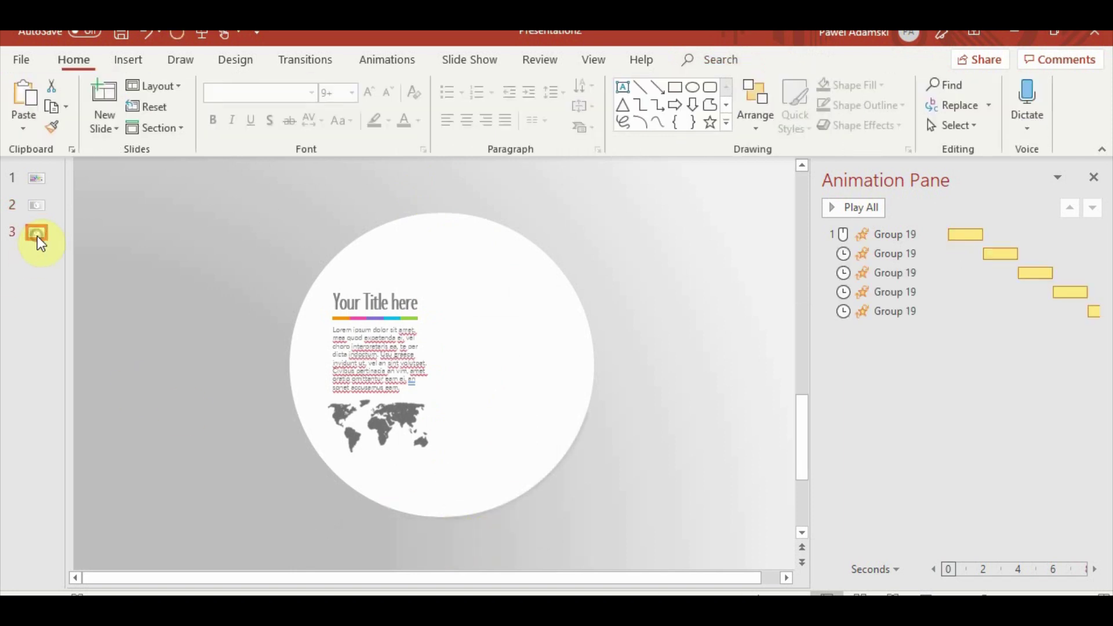
{"action": "key", "text": "ctrl+v"}
{"action": "left_click", "coordinate": [795, 110]}
{"action": "left_click", "coordinate": [767, 125]}
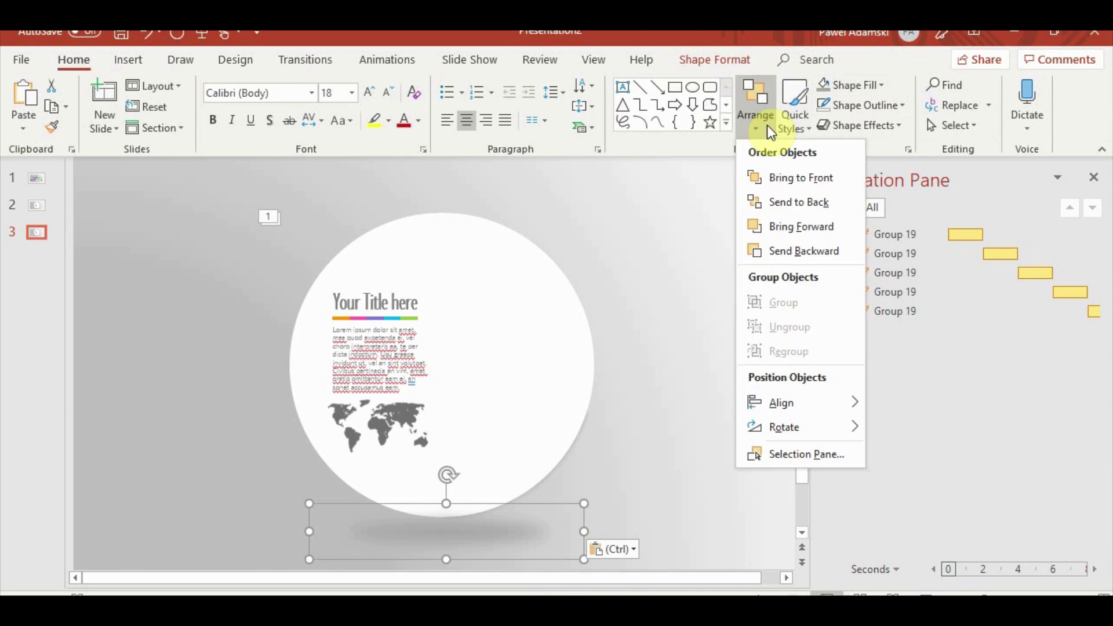
{"action": "left_click", "coordinate": [799, 201]}
{"action": "left_click", "coordinate": [725, 363]}
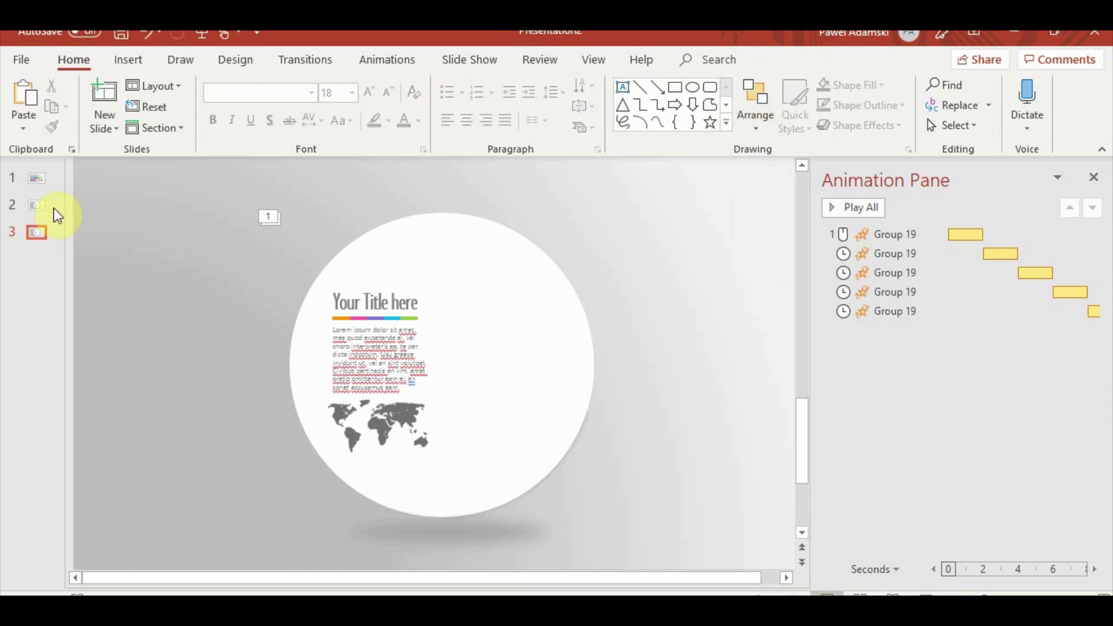
{"action": "left_click", "coordinate": [36, 205]}
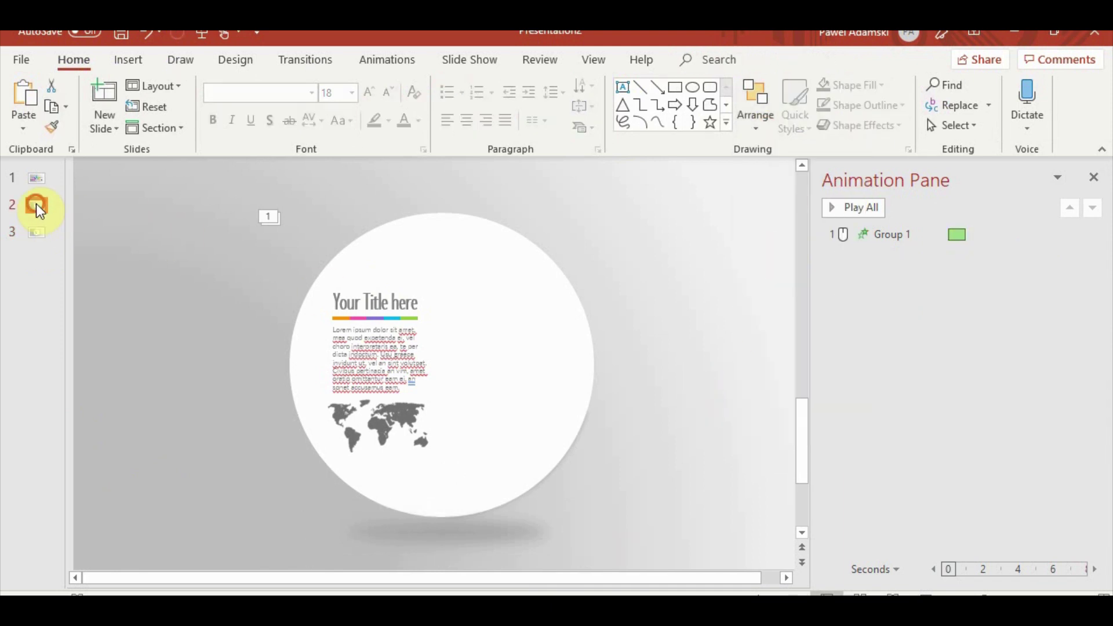
{"action": "left_click", "coordinate": [476, 546]}
- Give the shadow oval a Fade starting With Previous, lasting about 1 second
{"action": "left_click", "coordinate": [362, 60]}
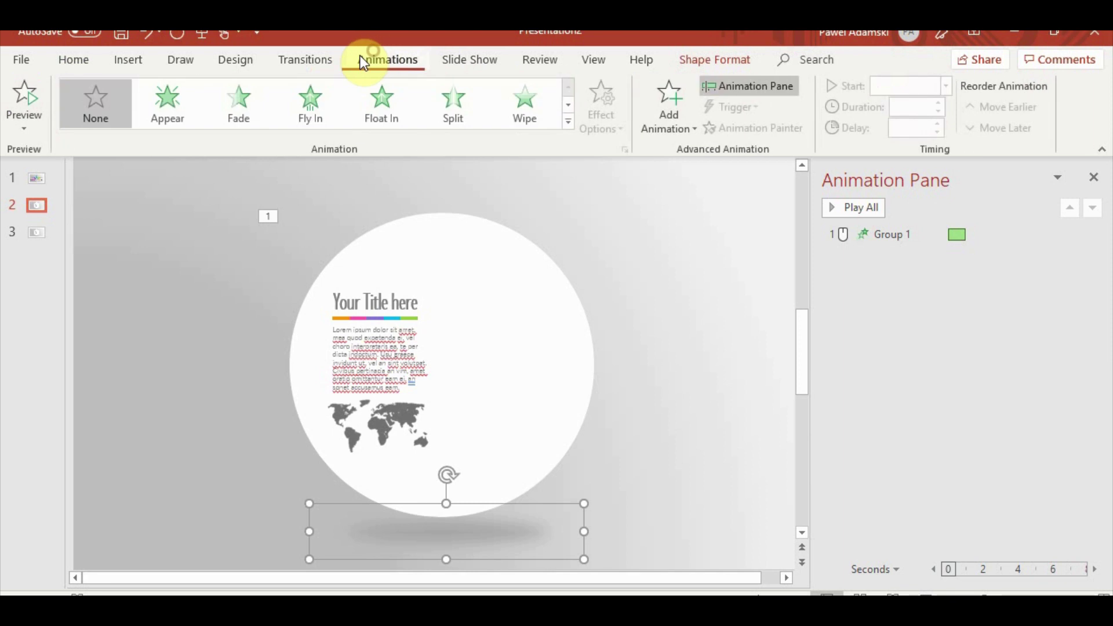
{"action": "left_click", "coordinate": [238, 104]}
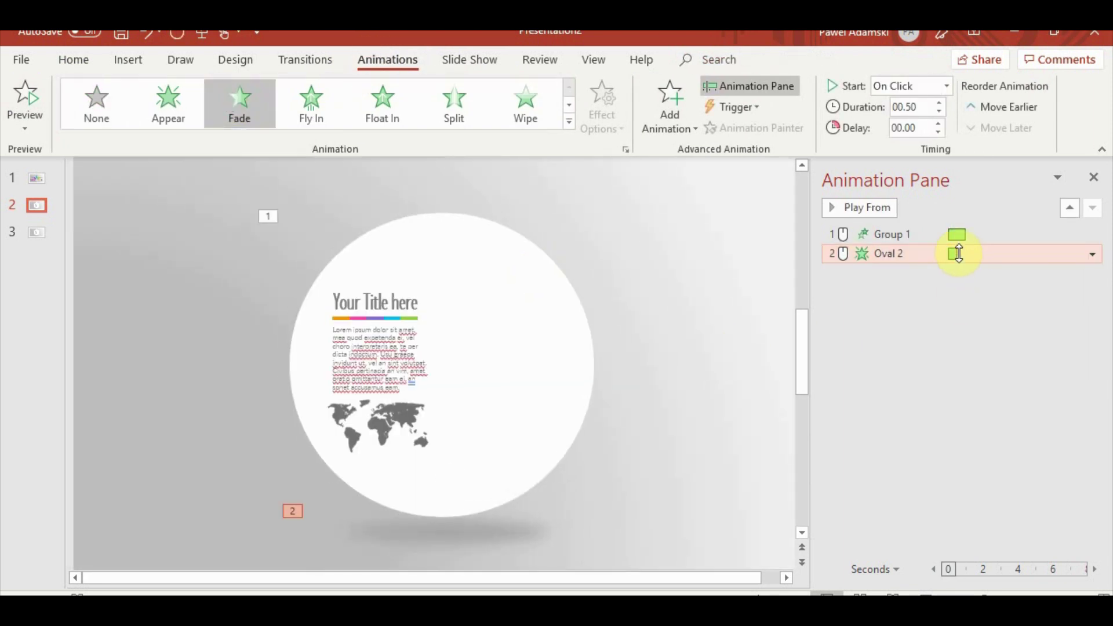
{"action": "right_click", "coordinate": [958, 253]}
{"action": "left_click", "coordinate": [986, 293]}
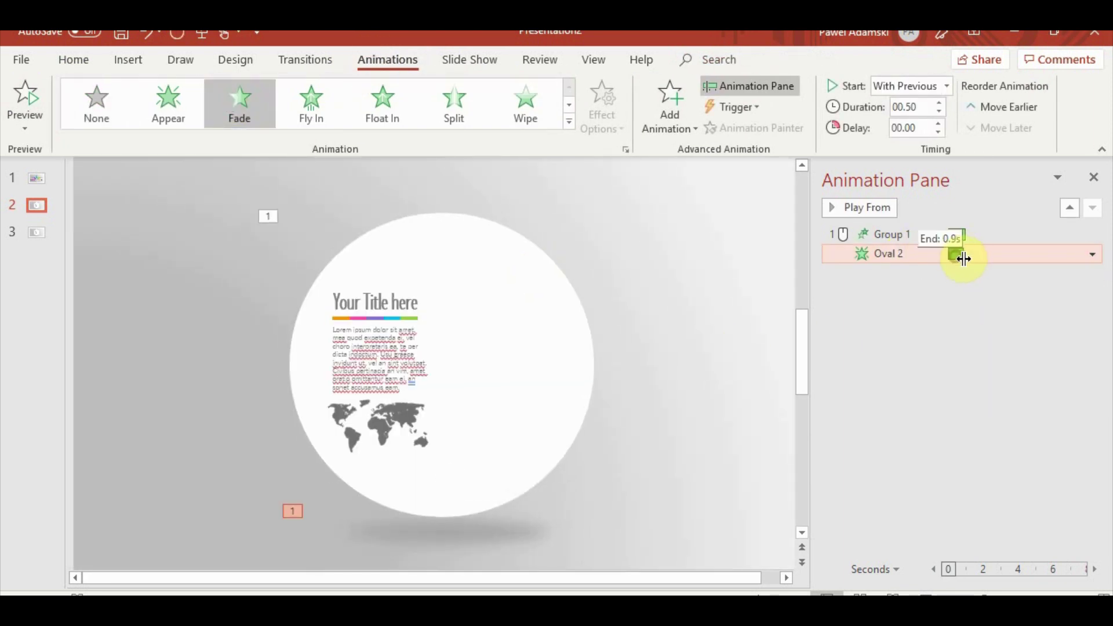
{"action": "left_click_drag", "start_coordinate": [964, 258], "coordinate": [967, 258]}
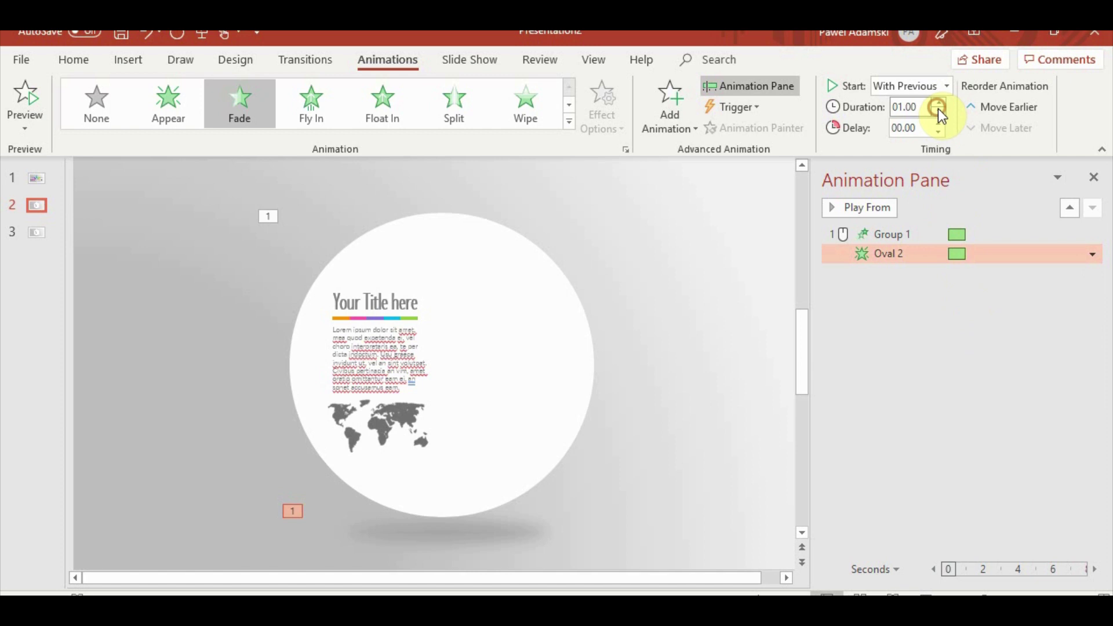
{"action": "left_click", "coordinate": [932, 394]}
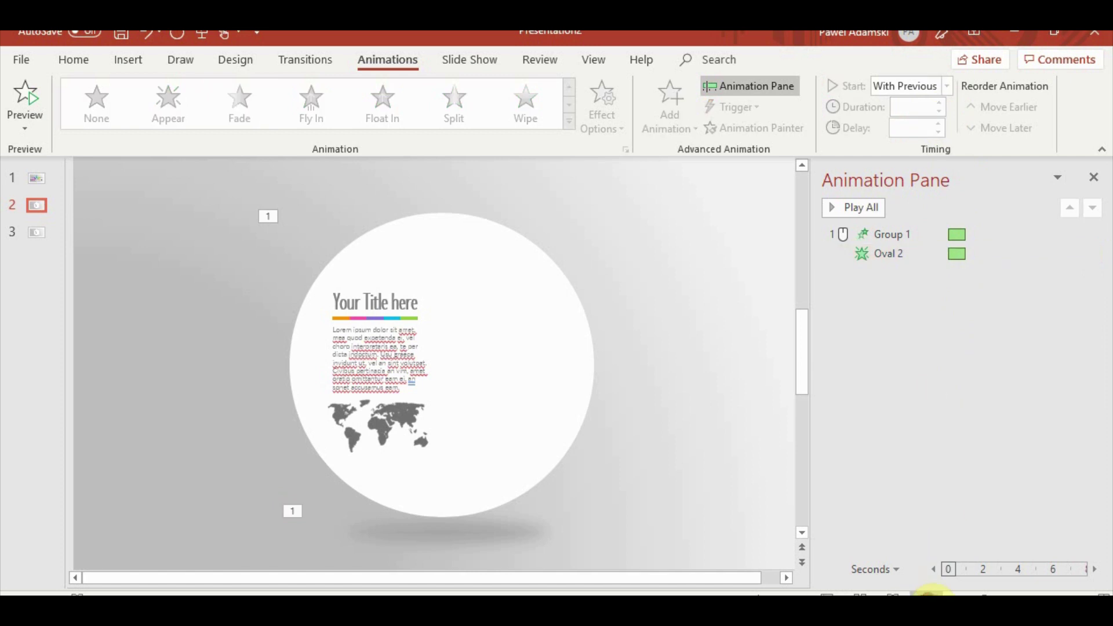
- Preview slide 2 as a slide show and check the circle's objects
{"action": "left_click", "coordinate": [927, 595]}
{"action": "key", "text": "Escape"}
{"action": "left_click", "coordinate": [497, 270]}
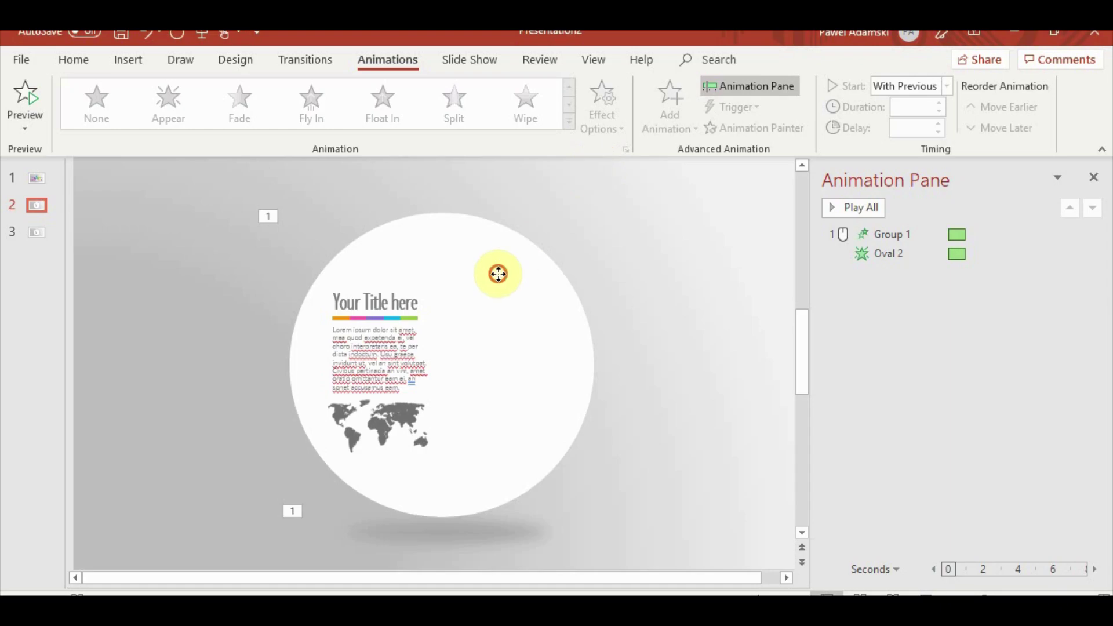
{"action": "left_click_drag", "start_coordinate": [705, 210], "coordinate": [479, 374]}
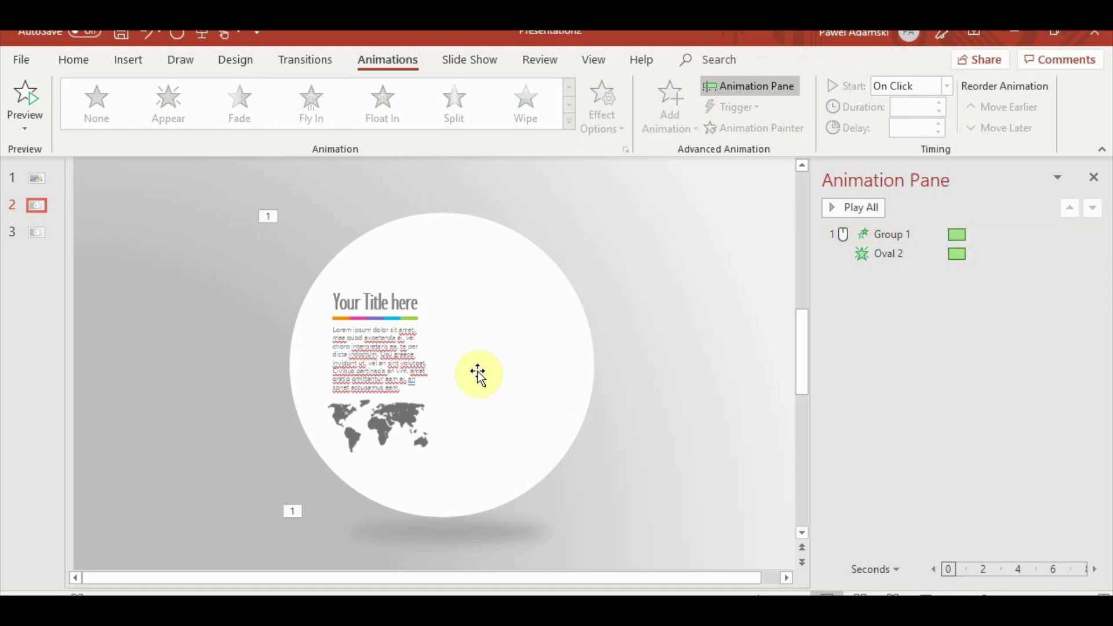
{"action": "left_click", "coordinate": [420, 458]}
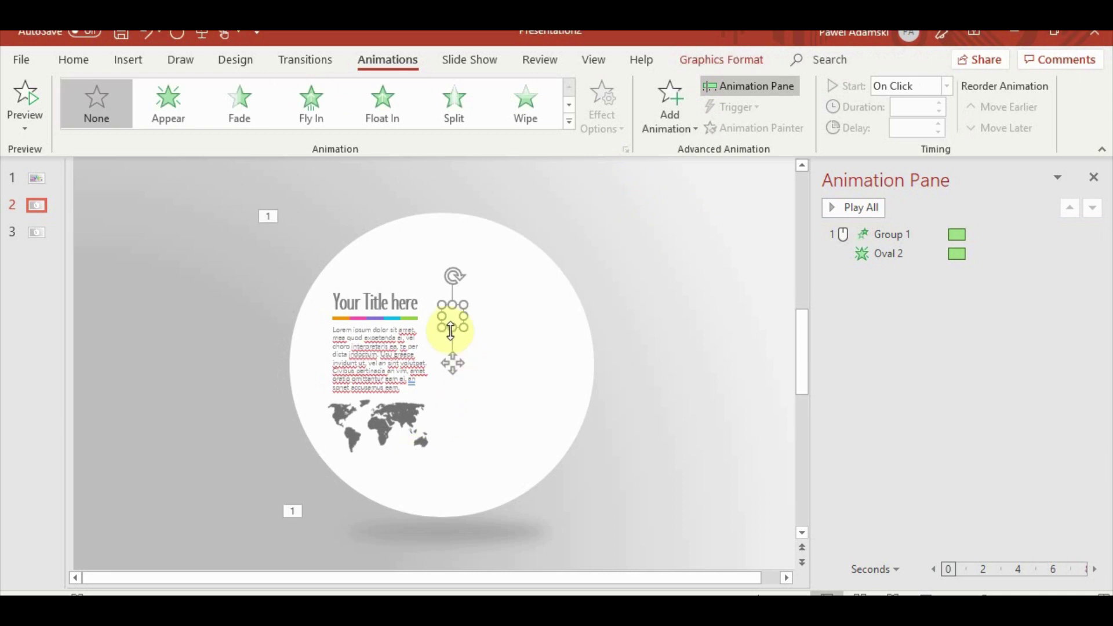
{"action": "left_click", "coordinate": [683, 351]}
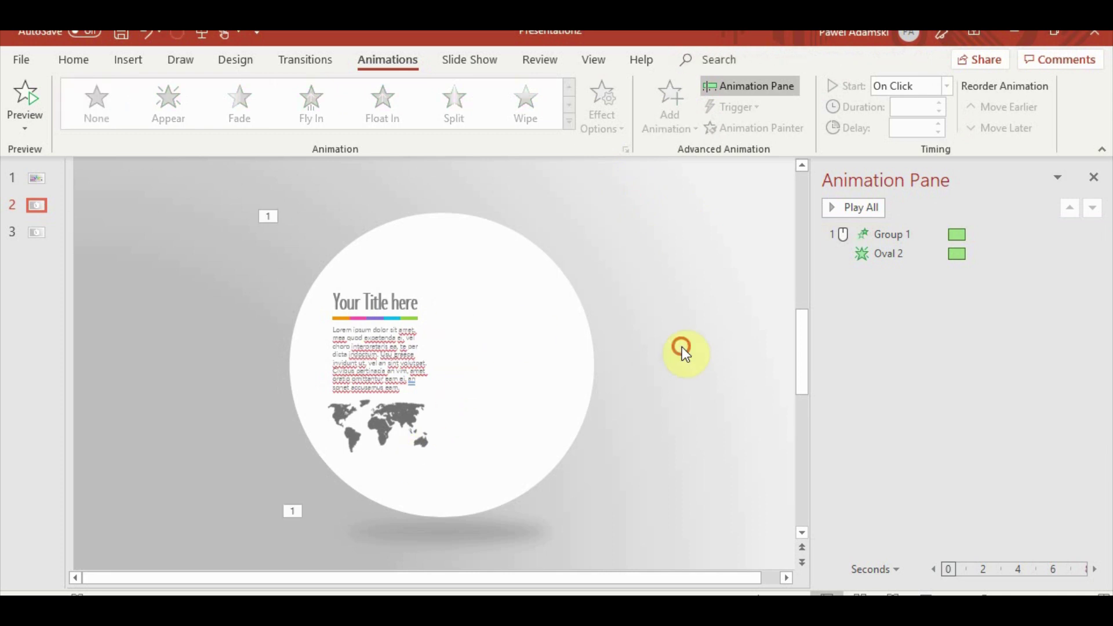
- Preview the show, then delete the pill-shaped fan slide 1, leaving two slides
{"action": "left_click", "coordinate": [928, 595]}
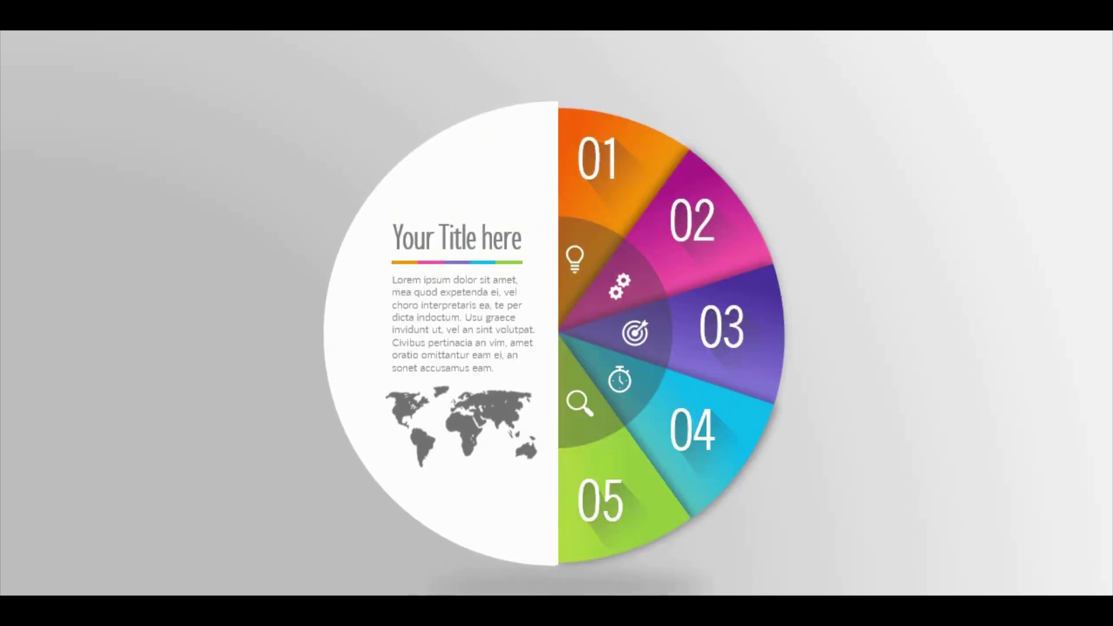
{"action": "key", "text": "Escape"}
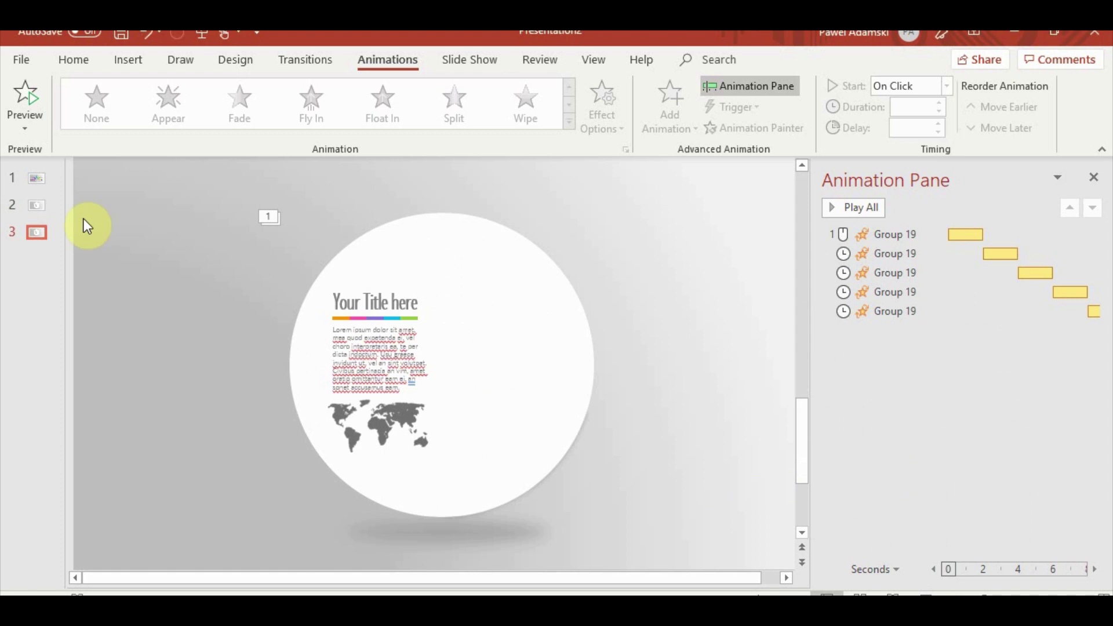
{"action": "left_click", "coordinate": [41, 181]}
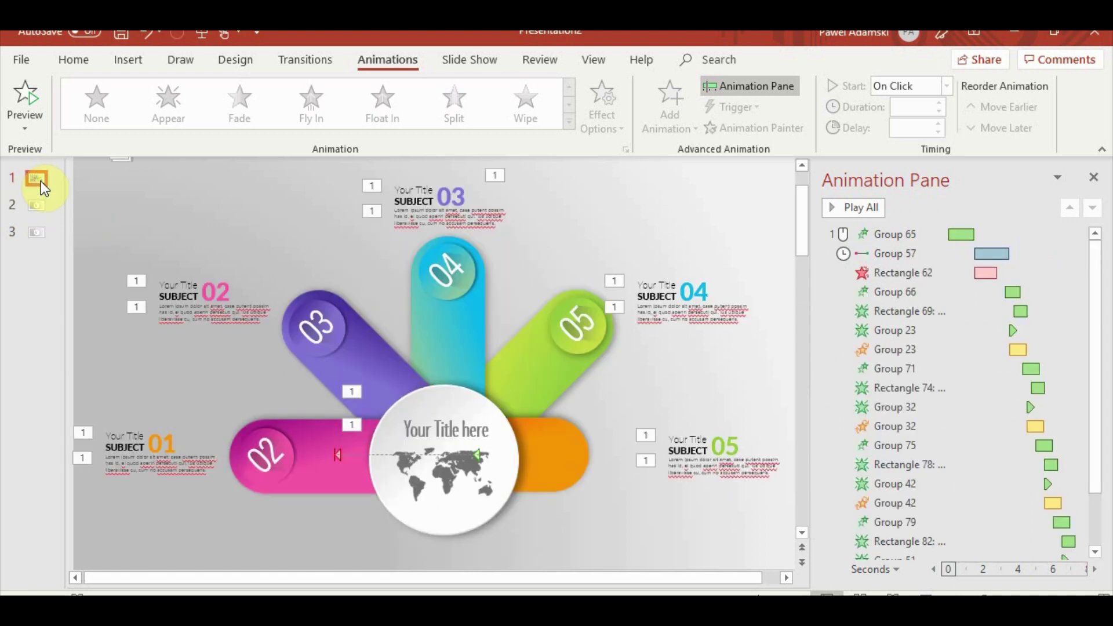
{"action": "key", "text": "Delete"}
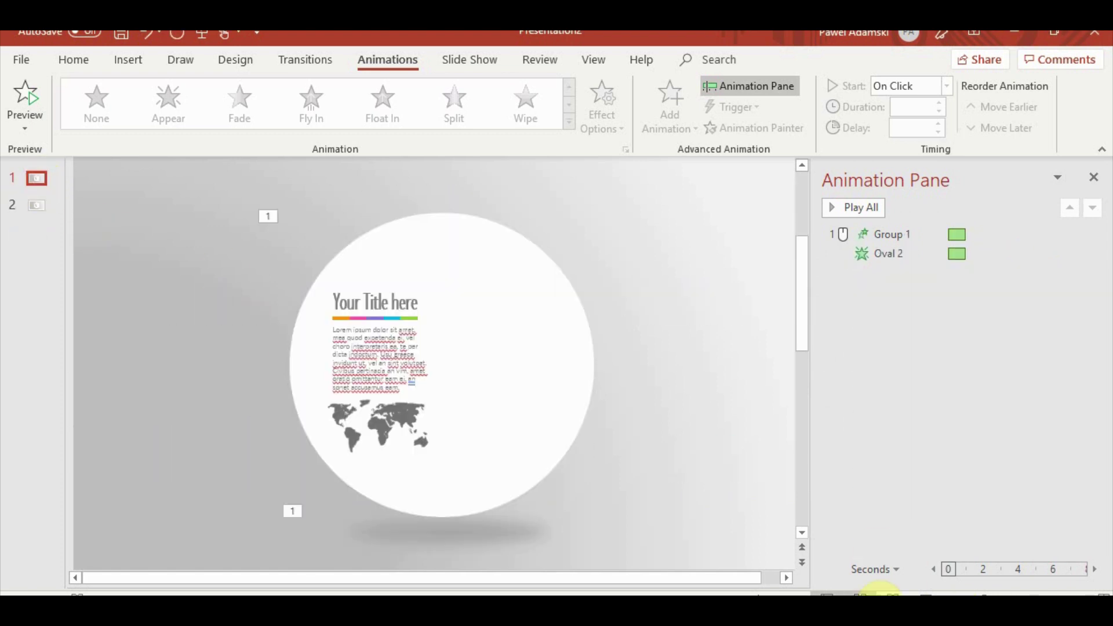
- Play the slide show from the first slide to watch the circle and wedge 01 appear
{"action": "left_click", "coordinate": [925, 595]}
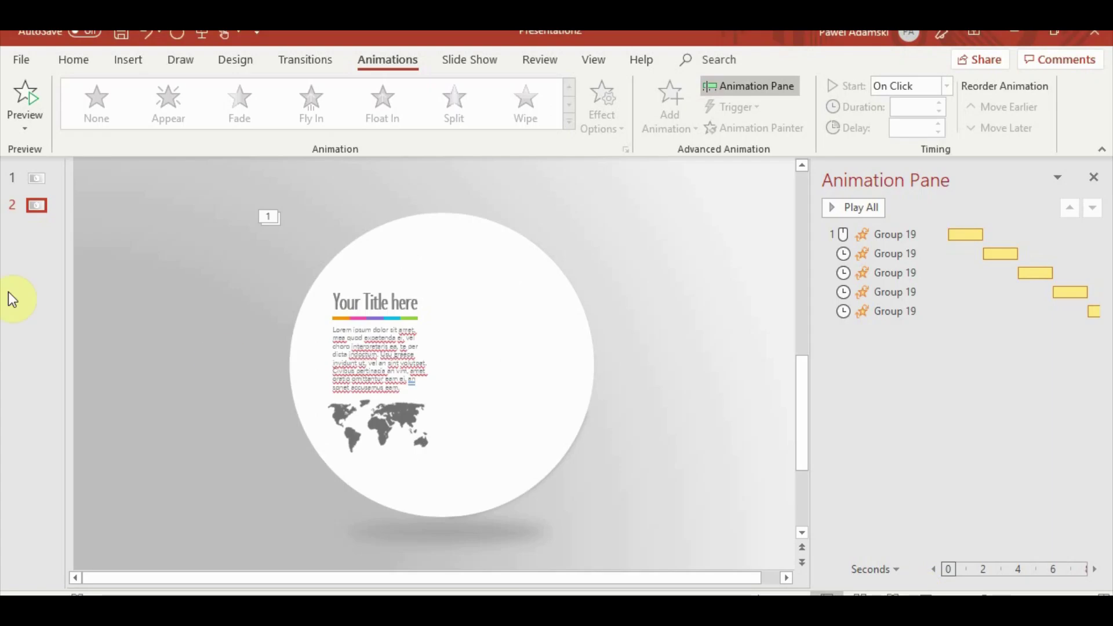
{"action": "left_click", "coordinate": [34, 179]}
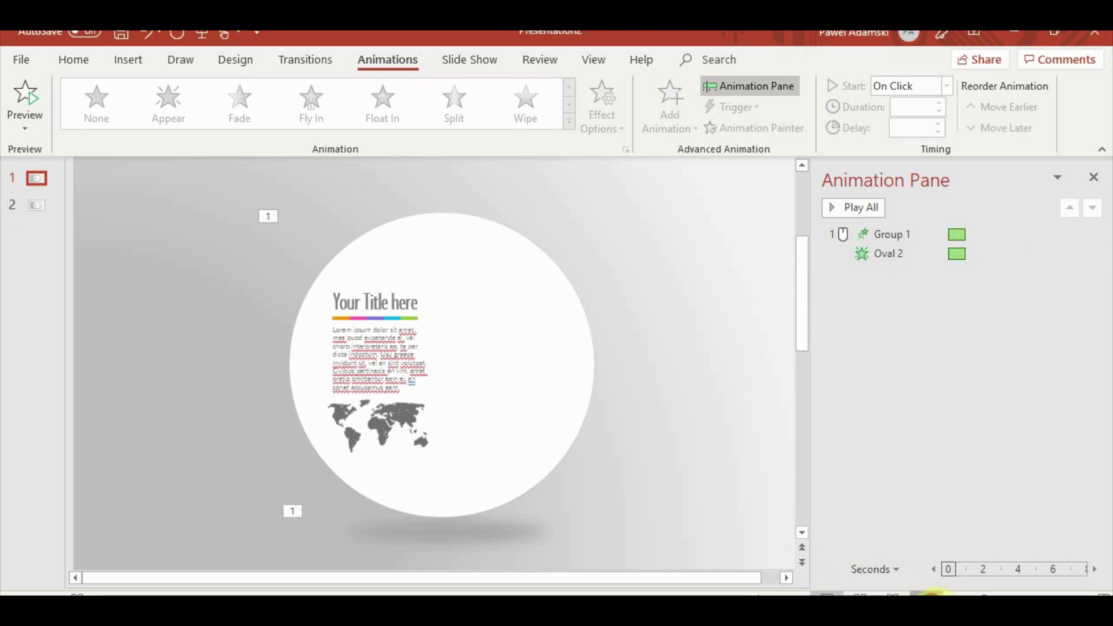
{"action": "left_click", "coordinate": [931, 594]}
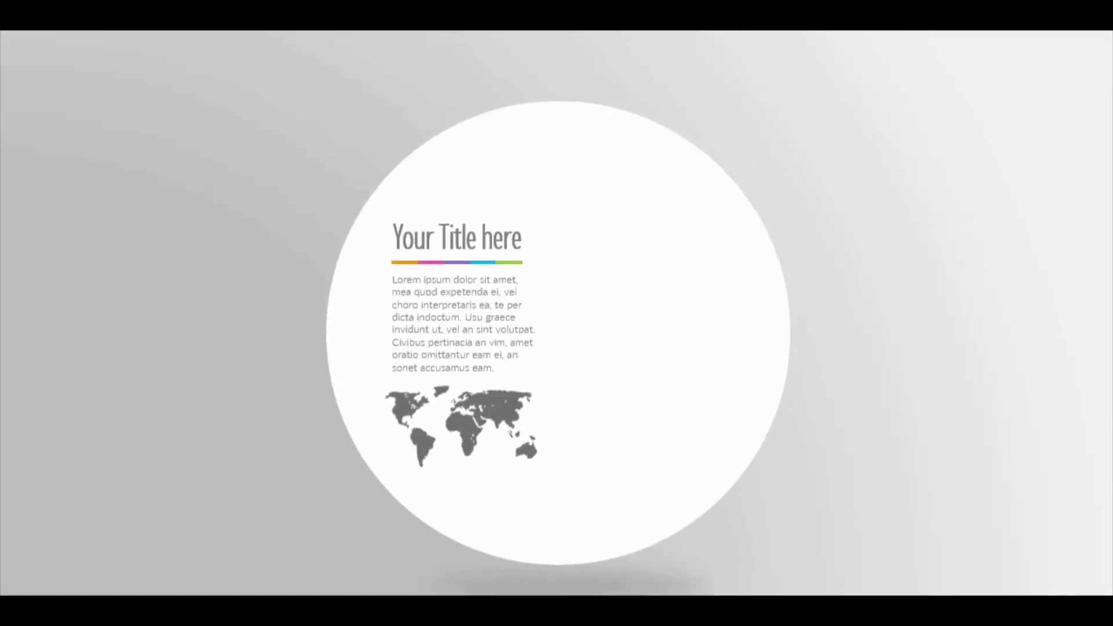